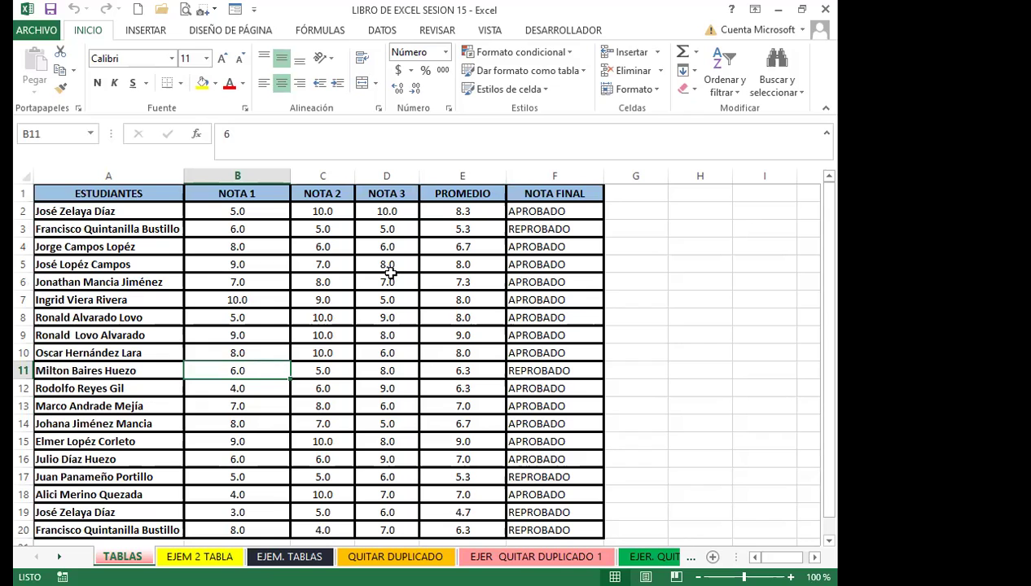
# Review the student grades and the ESTUDIANTES, NOTA 1 and NOTA 3 headers
pyautogui.click(323, 259)
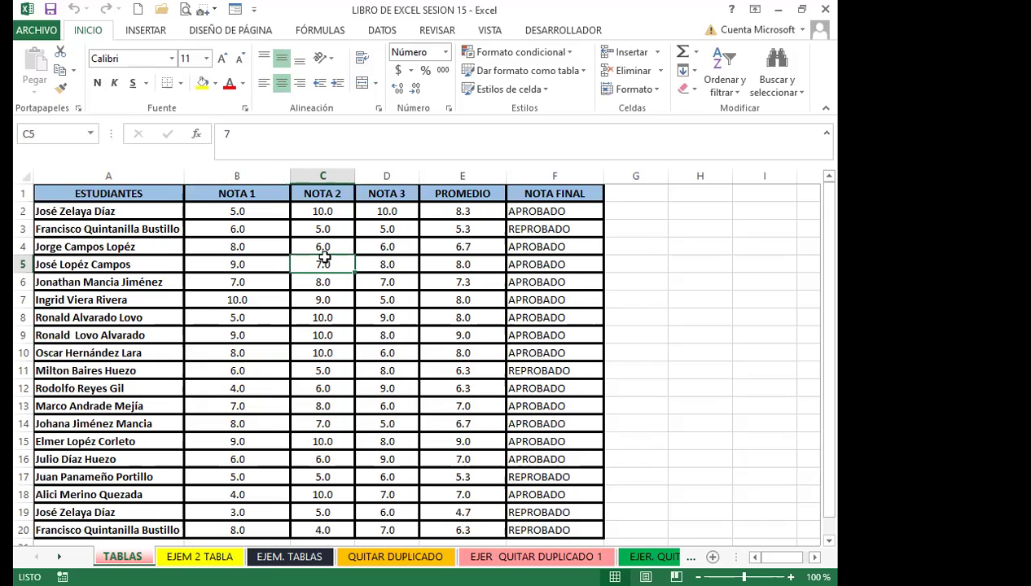
pyautogui.scroll(-4, 240, 346)
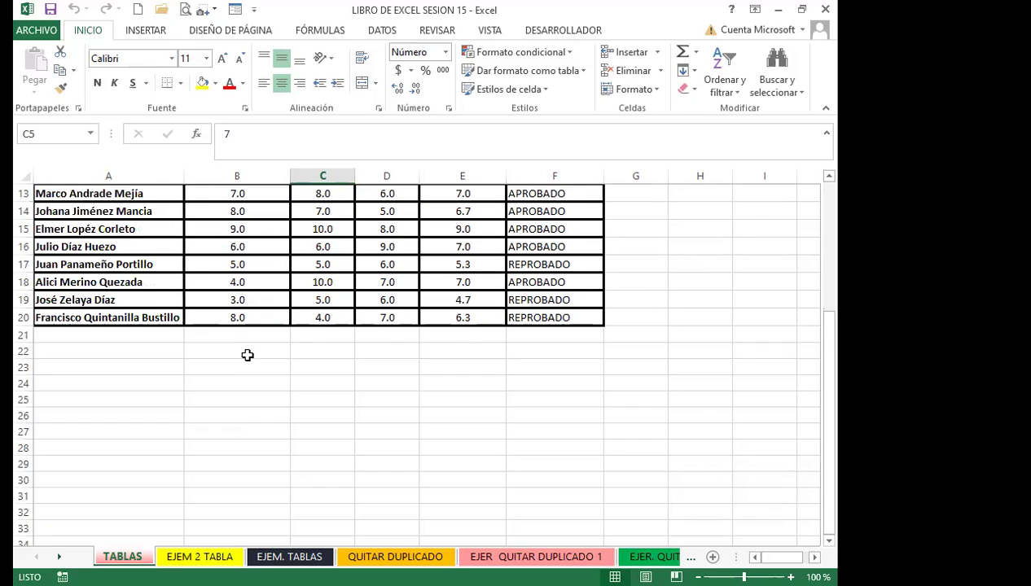
pyautogui.scroll(4, 247, 355)
pyautogui.click(244, 296)
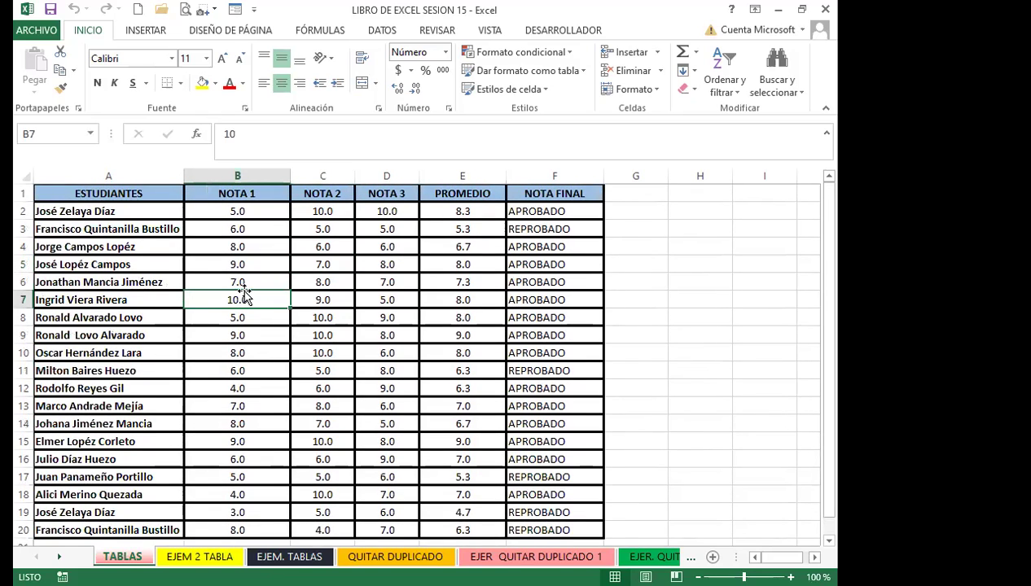
pyautogui.click(149, 193)
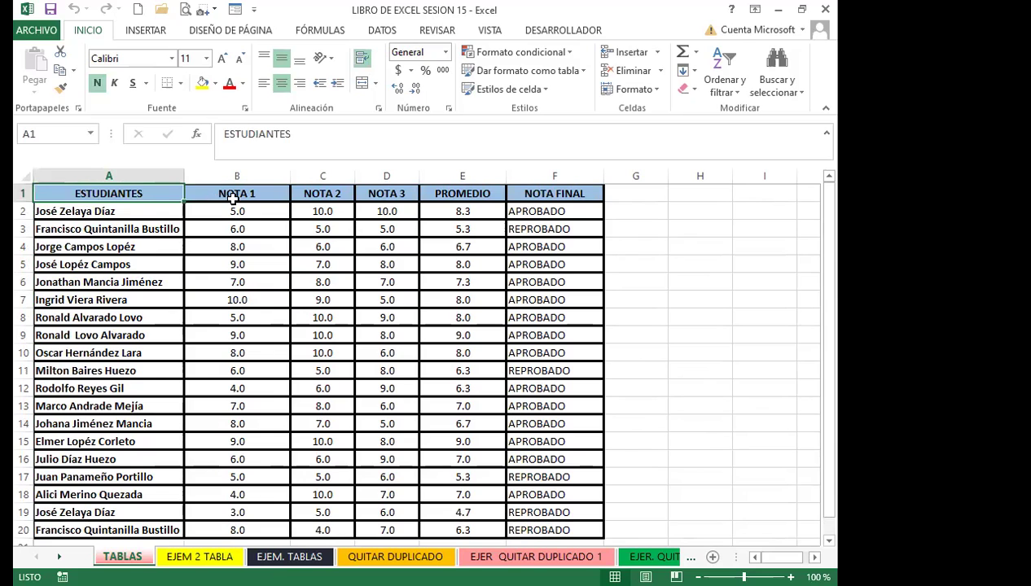
pyautogui.click(244, 191)
pyautogui.click(382, 193)
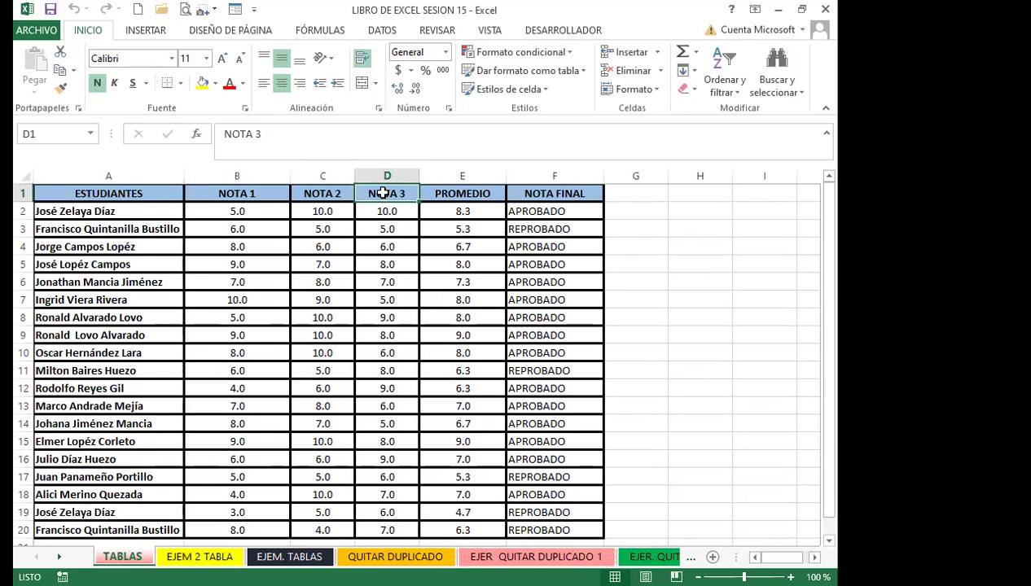
pyautogui.click(246, 317)
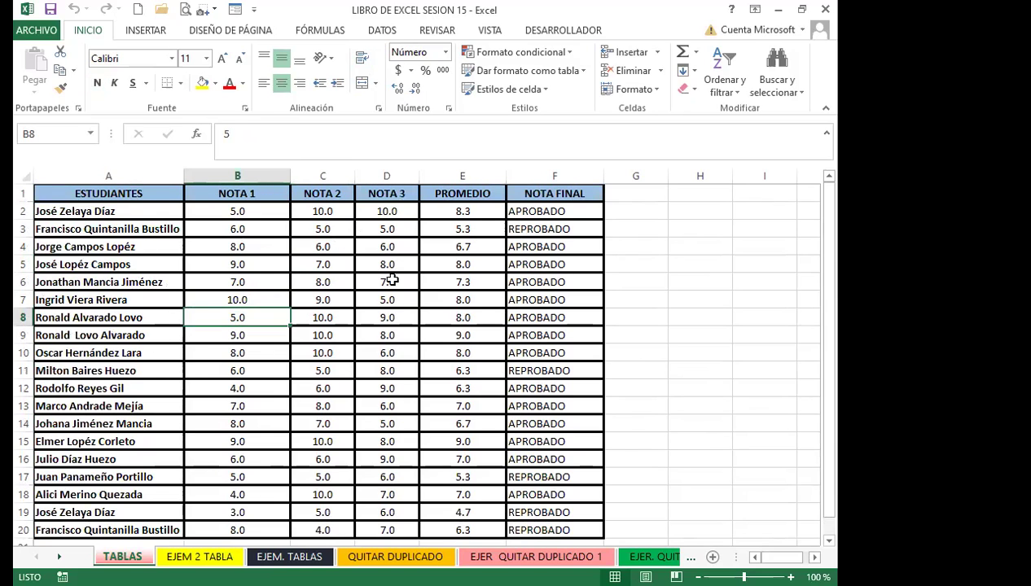
pyautogui.scroll(-3, 280, 390)
pyautogui.scroll(3, 244, 408)
pyautogui.click(268, 385)
pyautogui.click(249, 351)
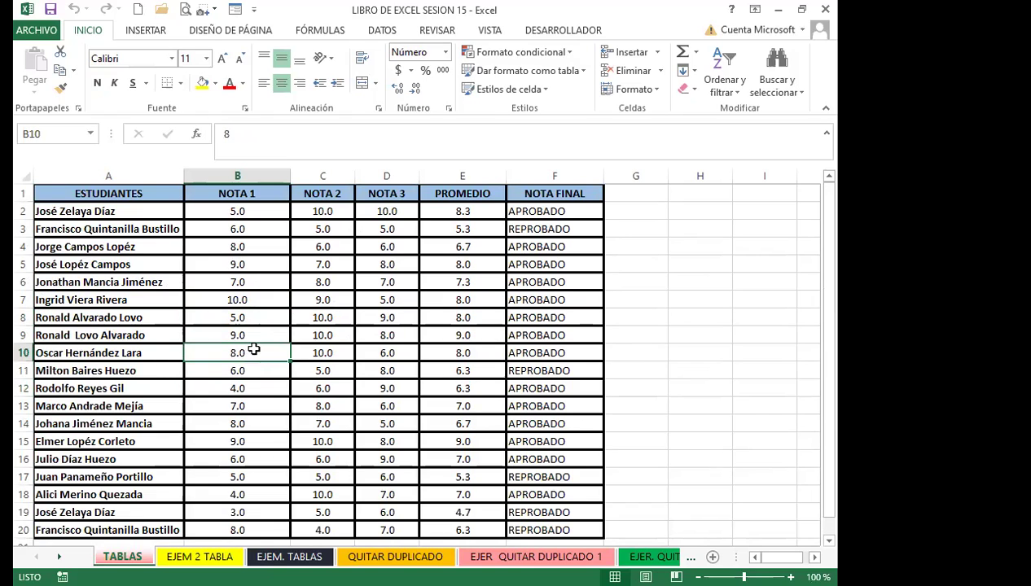
# Compare the average formula in E2 with the pass/fail formula in F2
pyautogui.click(477, 208)
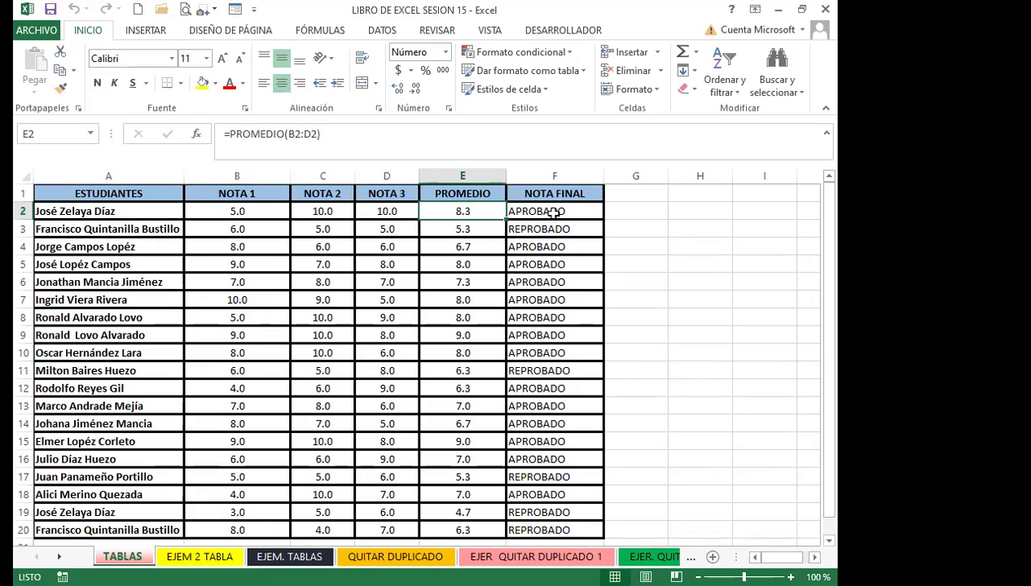
pyautogui.click(554, 212)
pyautogui.click(437, 208)
pyautogui.click(554, 211)
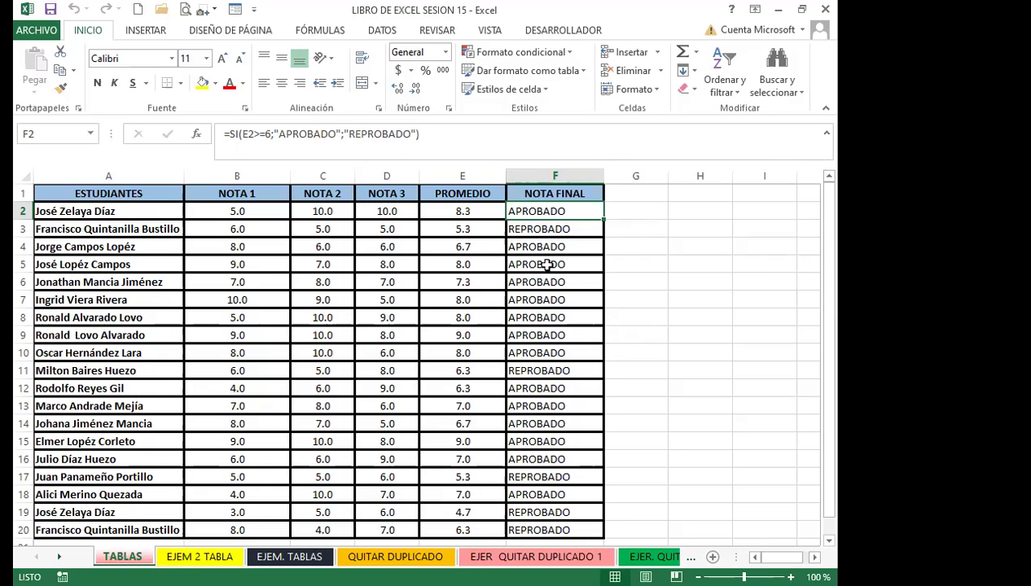
pyautogui.click(440, 212)
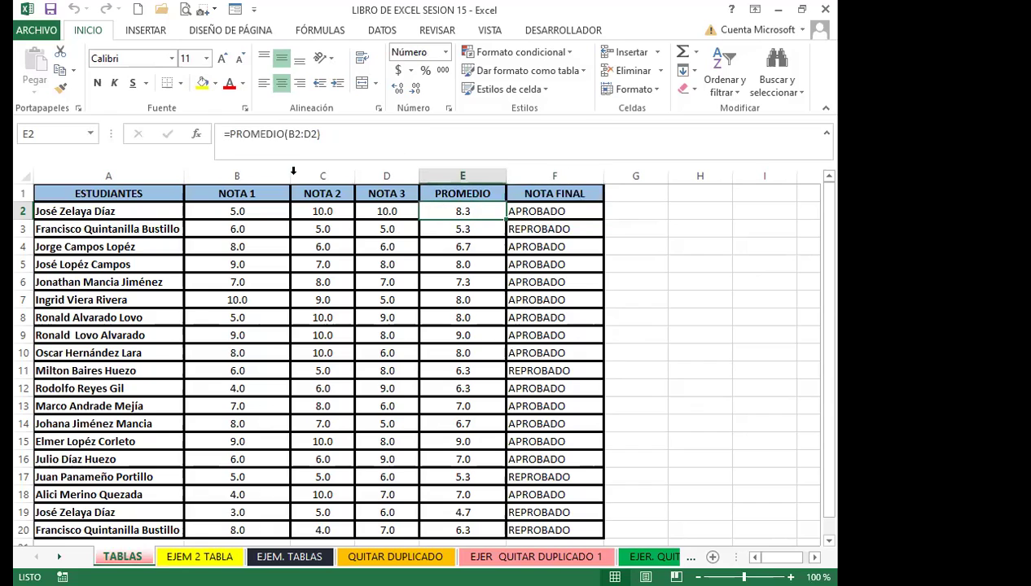
pyautogui.click(518, 213)
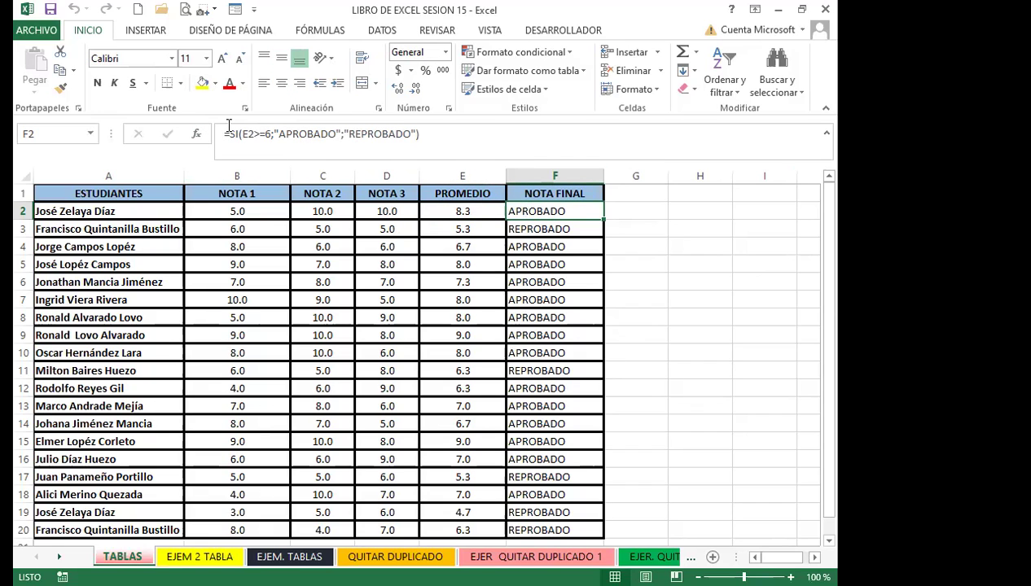
pyautogui.click(456, 211)
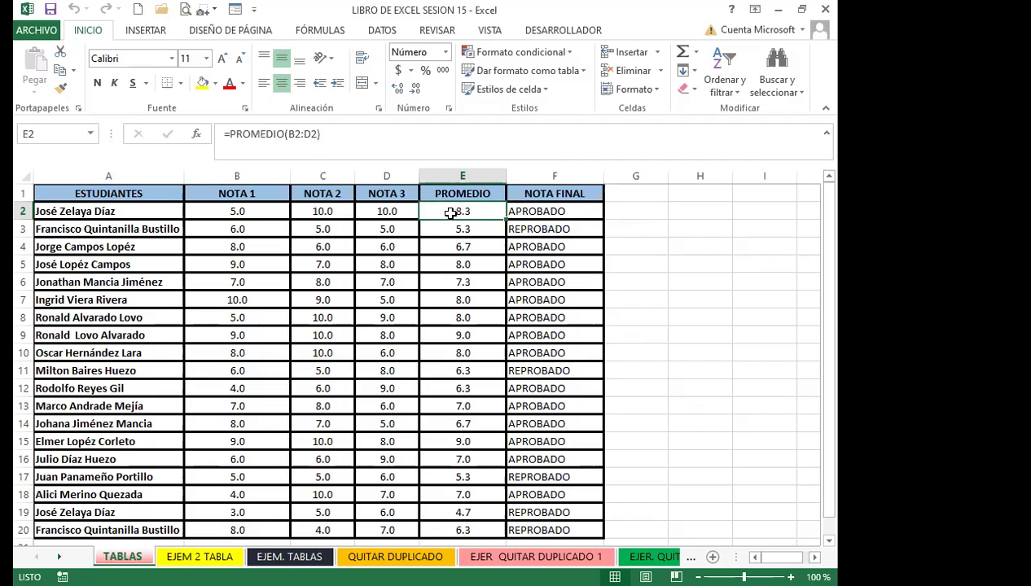
# Browse the PROMEDIO and NOTA FINAL formulas down and up the table, checking grades C8 and C10
pyautogui.click(528, 229)
pyautogui.click(467, 247)
pyautogui.click(550, 269)
pyautogui.click(454, 407)
pyautogui.click(511, 424)
pyautogui.click(468, 442)
pyautogui.click(531, 457)
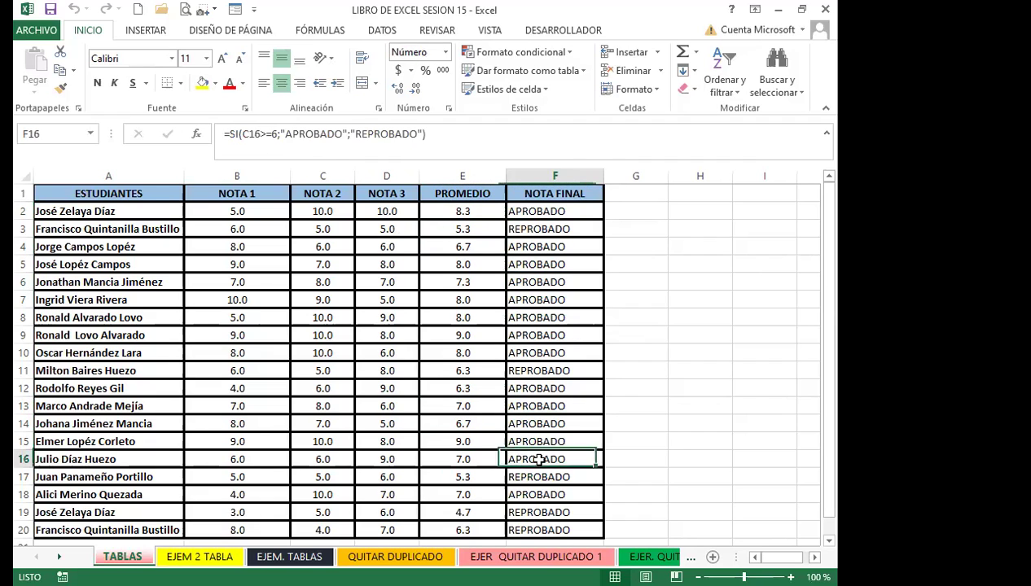
pyautogui.click(462, 488)
pyautogui.click(518, 481)
pyautogui.click(448, 446)
pyautogui.click(522, 424)
pyautogui.click(455, 383)
pyautogui.click(513, 353)
pyautogui.click(340, 317)
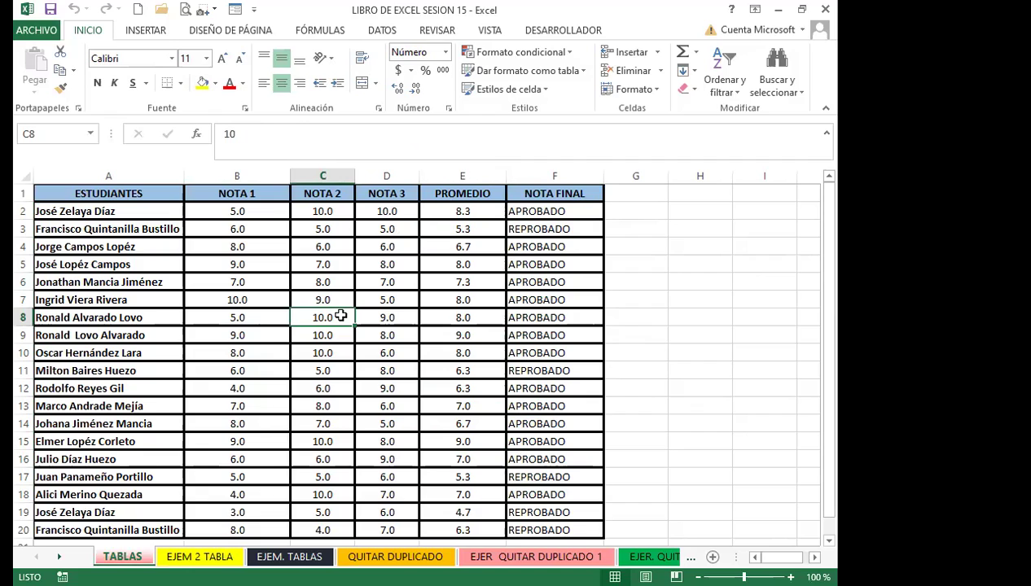
pyautogui.click(345, 349)
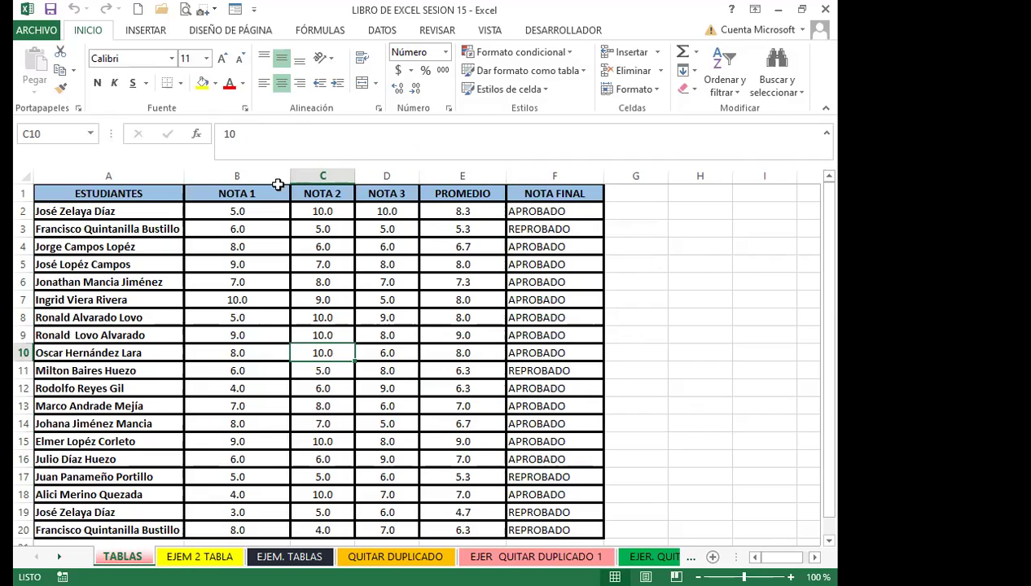
# Format A1:F20 as a table with a medium style, headers included, and hide the filter arrows
pyautogui.click(140, 33)
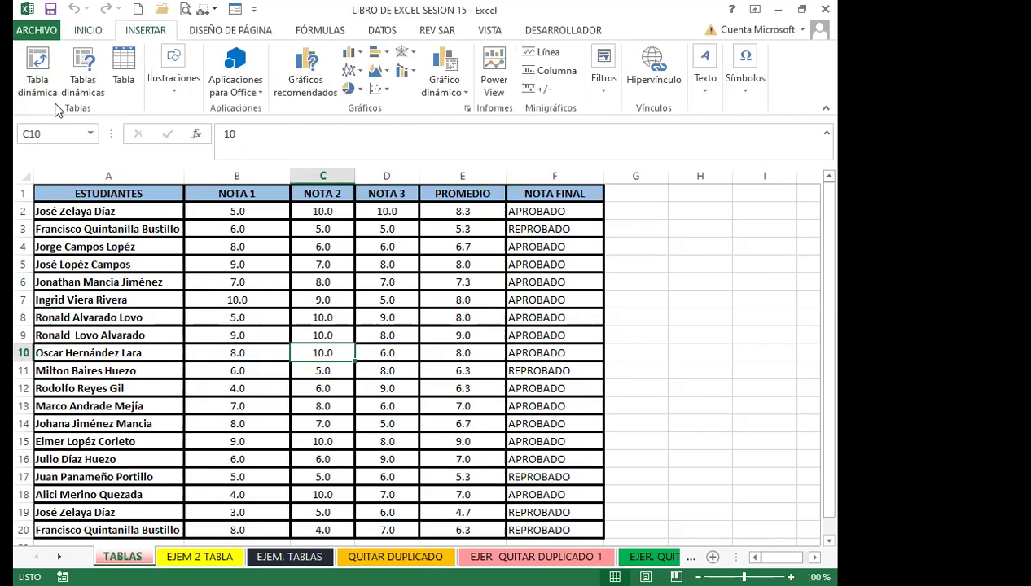
pyautogui.click(91, 31)
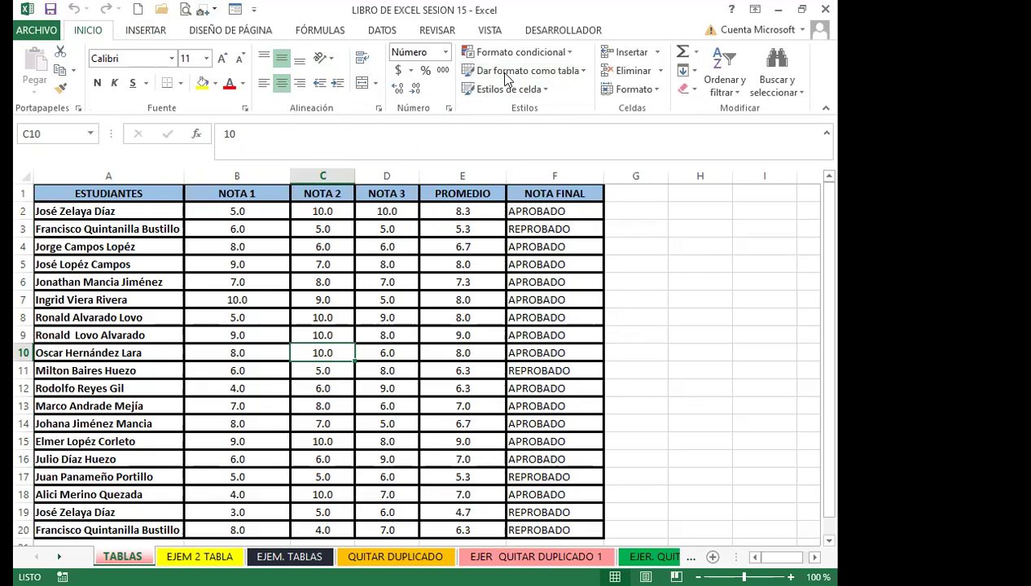
pyautogui.click(585, 70)
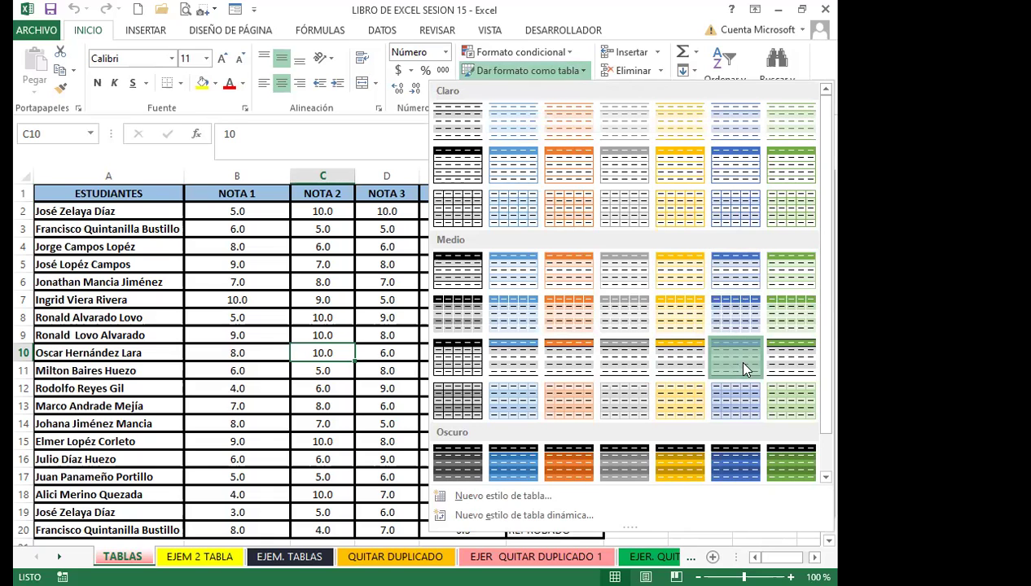
pyautogui.click(697, 348)
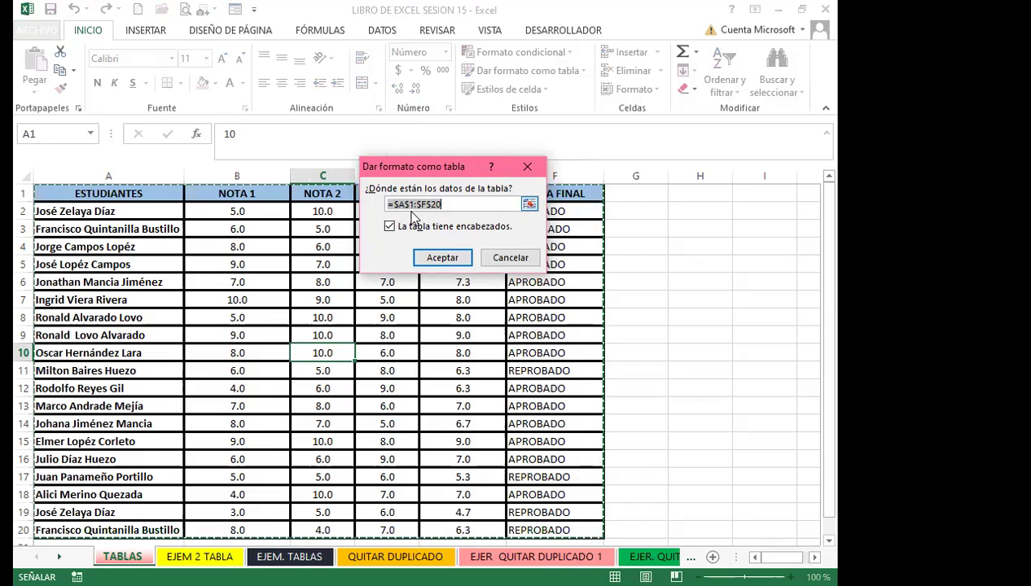
pyautogui.click(455, 257)
pyautogui.click(387, 355)
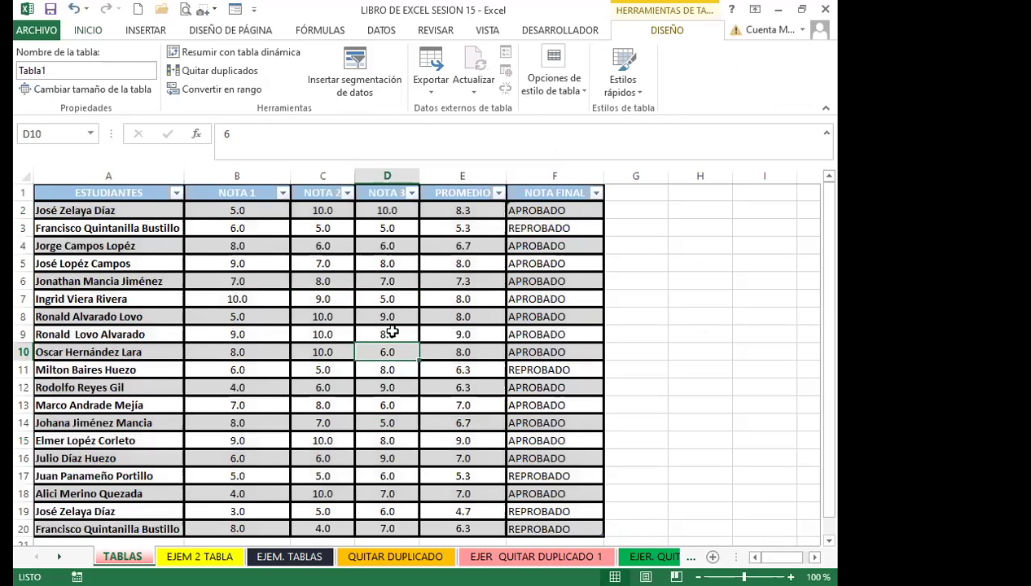
pyautogui.hotkey('ctrl', 'shift', 'l')
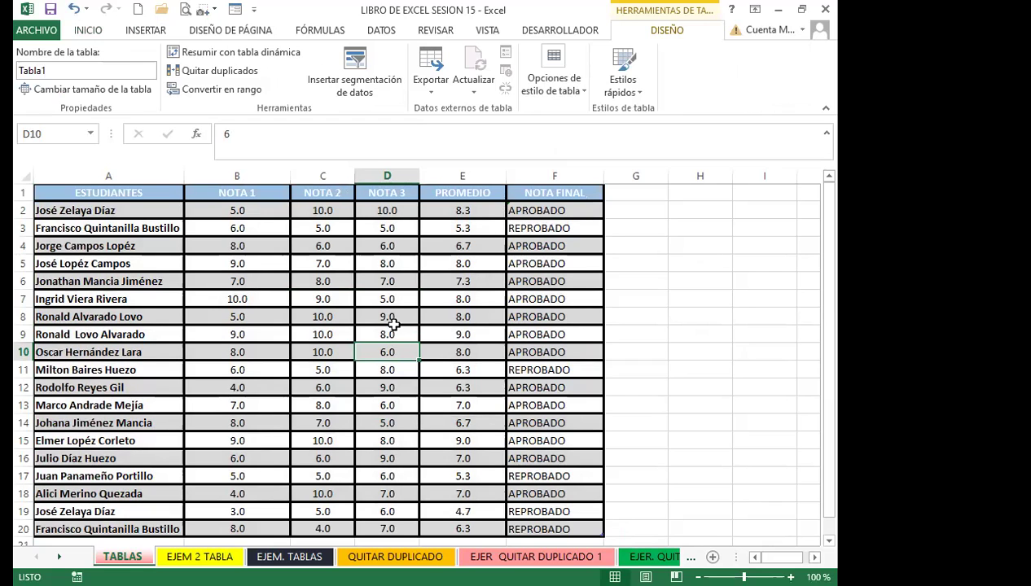
# Drag Tabla1's resize handle down to row 27, then select the new PROMEDIO cells E21:E27
pyautogui.scroll(-3, 393, 324)
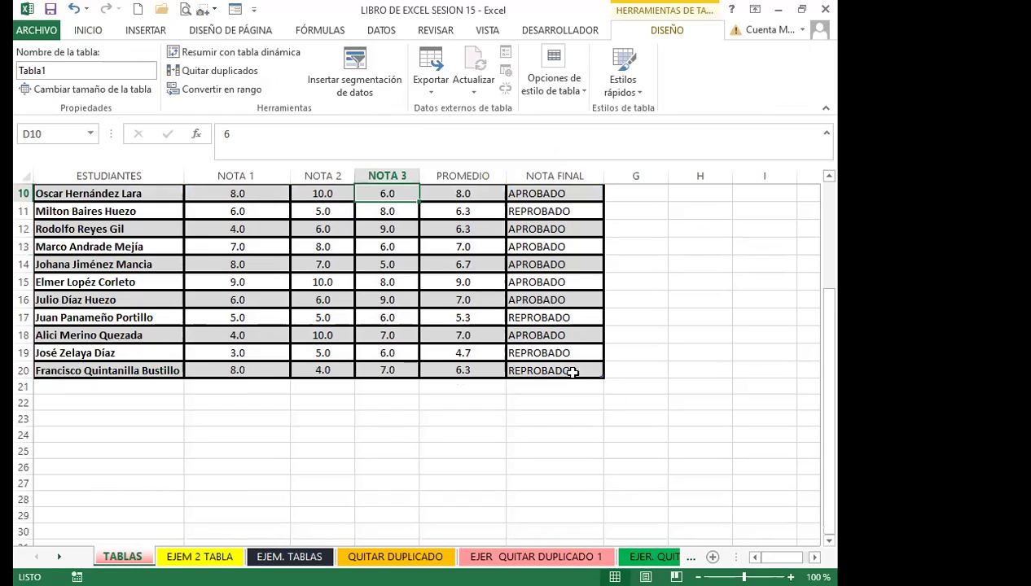
pyautogui.moveTo(599, 373); pyautogui.dragTo(607, 498)
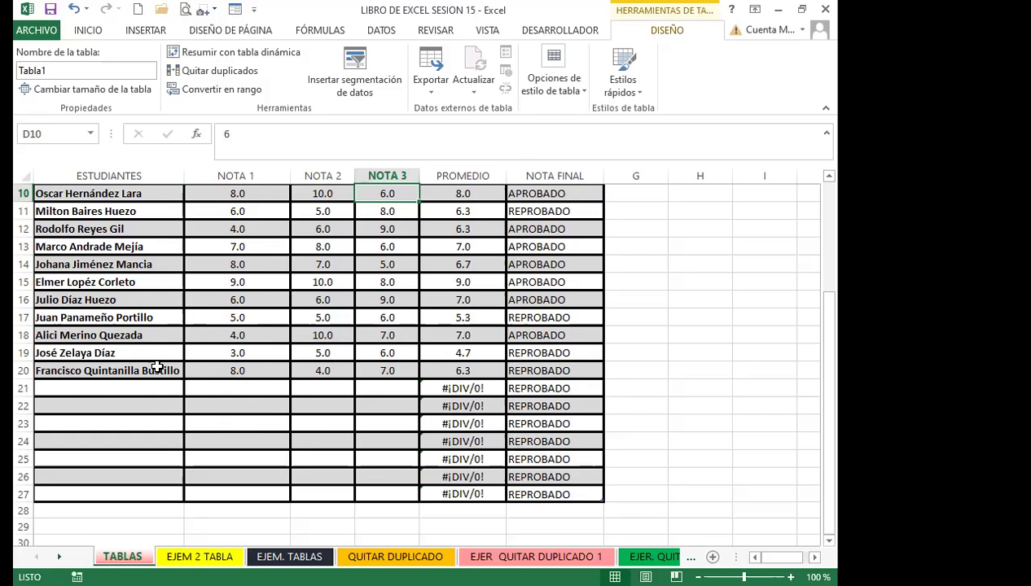
pyautogui.scroll(3, 230, 350)
pyautogui.scroll(-3, 230, 350)
pyautogui.moveTo(460, 388); pyautogui.dragTo(426, 493)
# Enter trial grades 8, 7 and 9 in row 21
pyautogui.click(438, 388)
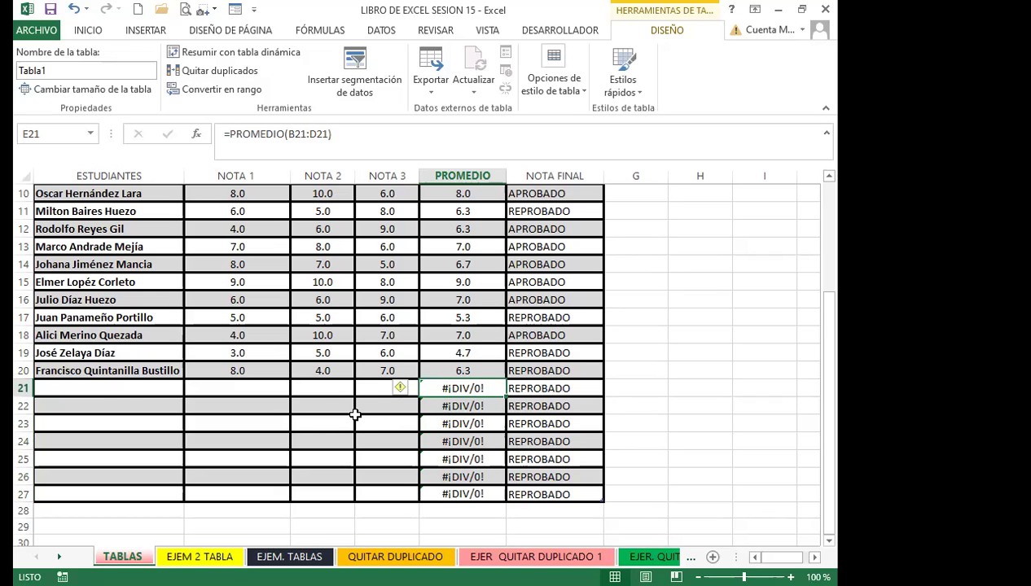
pyautogui.click(248, 404)
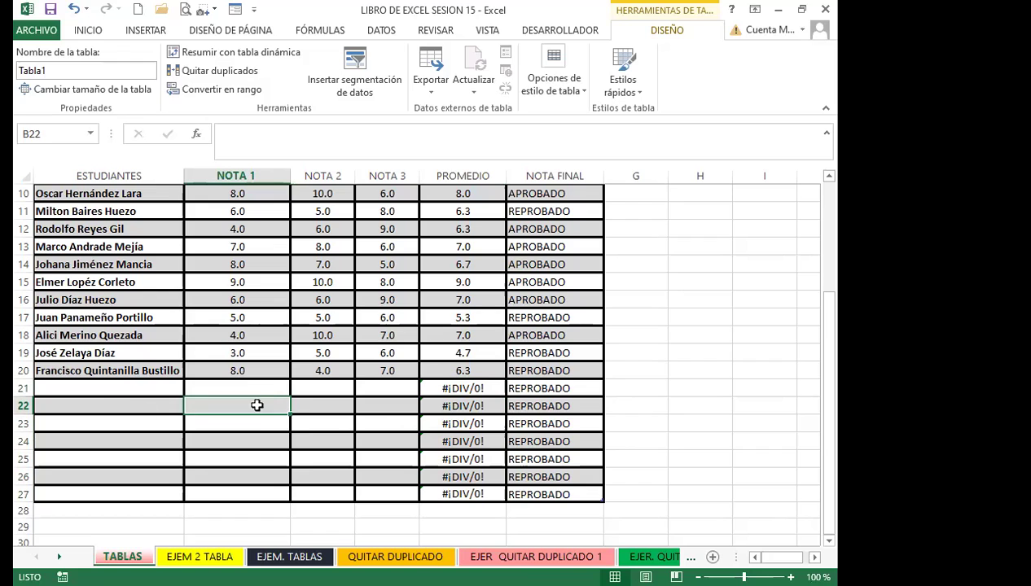
pyautogui.click(228, 387)
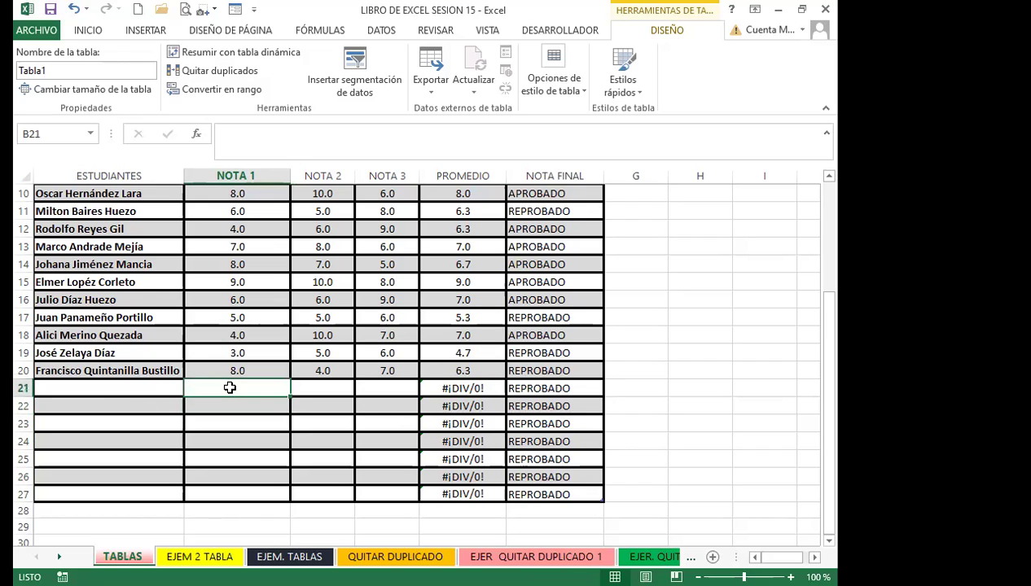
pyautogui.write('8')
pyautogui.press('Tab')
pyautogui.write('7')
pyautogui.press('Tab')
pyautogui.write('9')
pyautogui.press('Left')
pyautogui.press('Left')
pyautogui.press('Left')
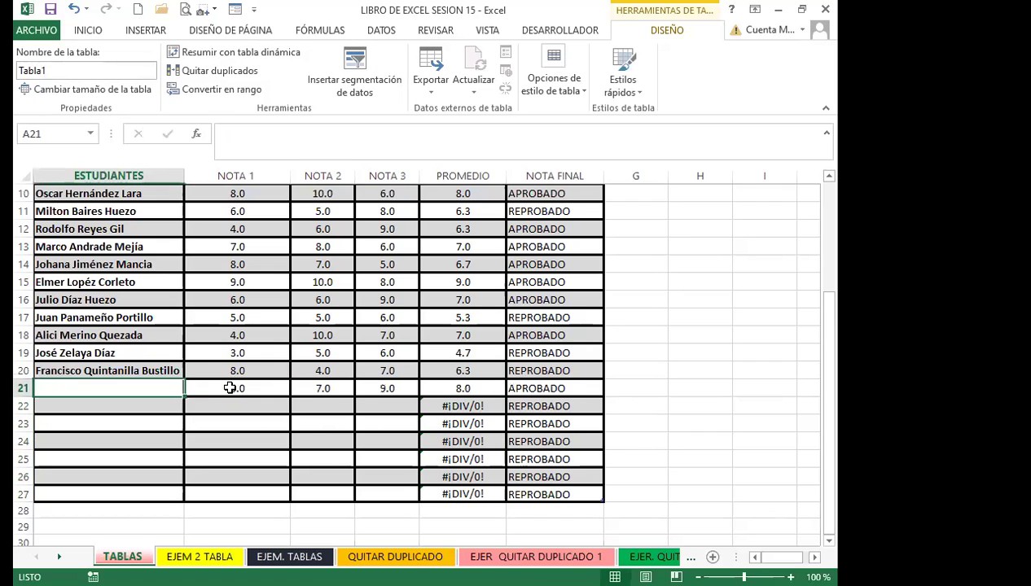
pyautogui.press('Right')
# Enter trial grades 7, 5 and 5 in row 22
pyautogui.press('Down')
pyautogui.write('7')
pyautogui.press('Tab')
pyautogui.write('5')
pyautogui.press('Tab')
pyautogui.write('5')
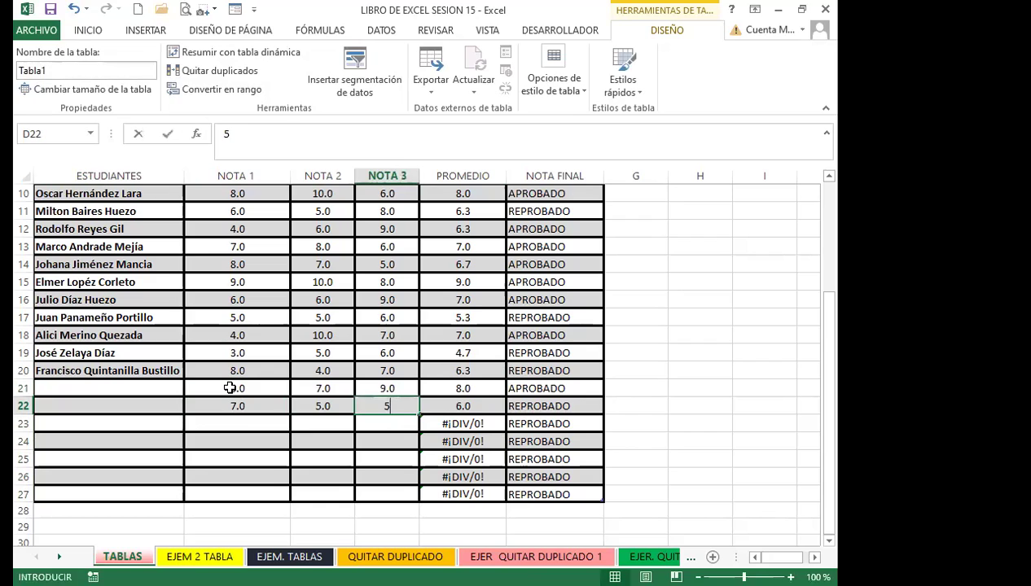
pyautogui.press('Tab')
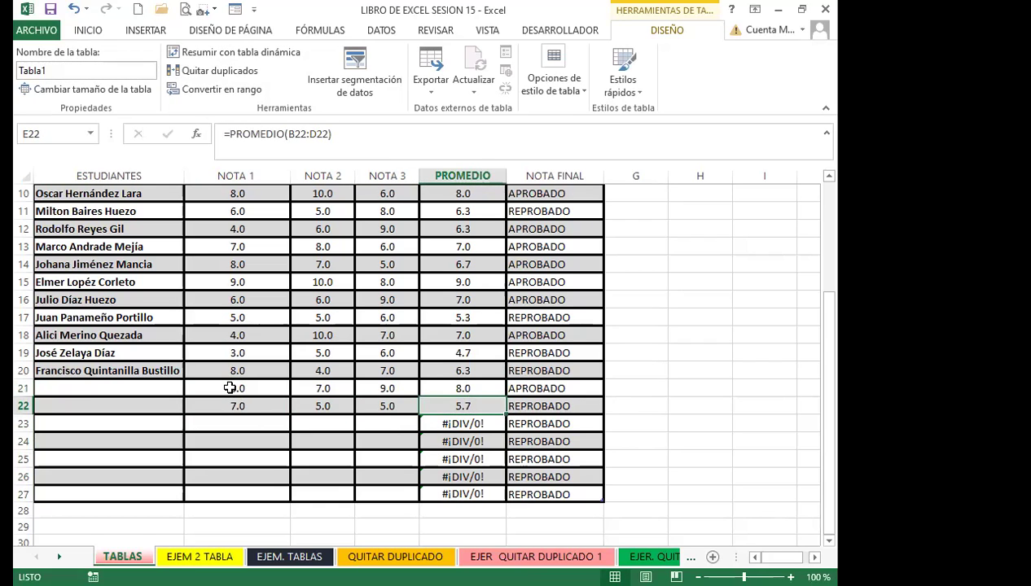
# Undo the trial grades and select cell B25 outside the table
pyautogui.hotkey('ctrl', 'z')
pyautogui.hotkey('ctrl', 'z')
pyautogui.hotkey('ctrl', 'z')
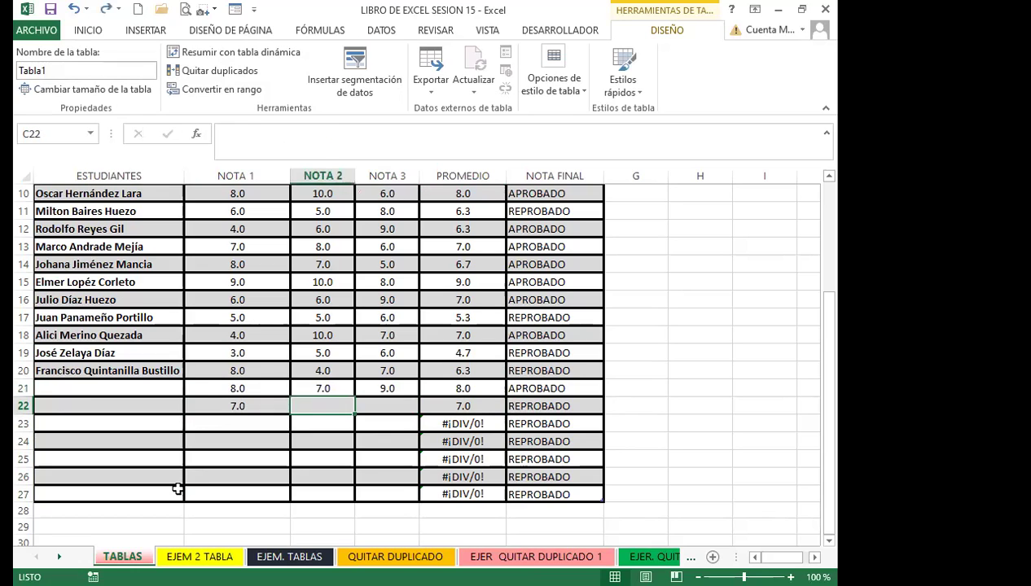
pyautogui.hotkey('ctrl', 'z')
pyautogui.hotkey('ctrl', 'z')
pyautogui.hotkey('ctrl', 'z')
pyautogui.hotkey('ctrl', 'z')
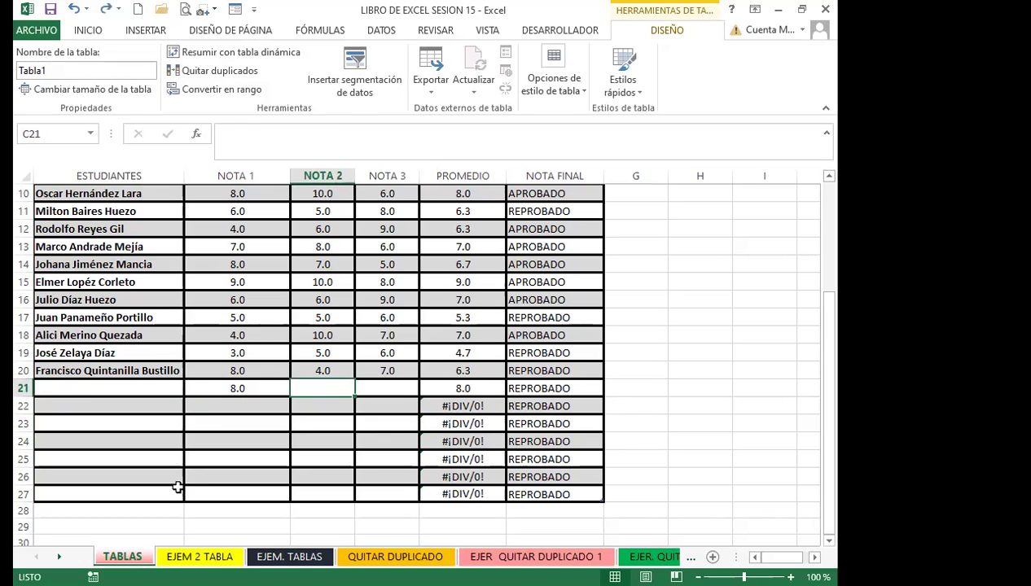
pyautogui.click(193, 452)
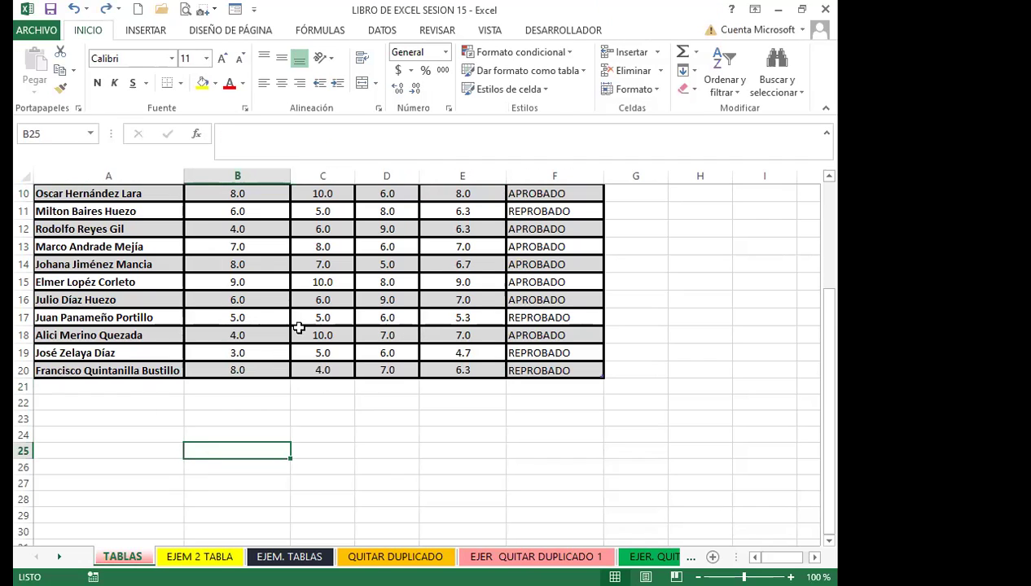
pyautogui.click(256, 316)
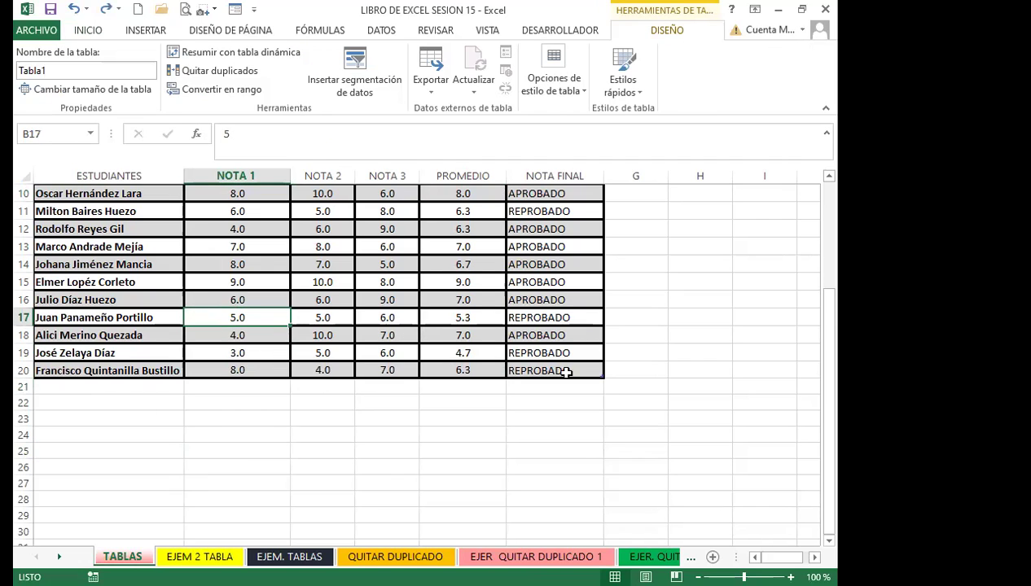
pyautogui.click(469, 336)
pyautogui.click(514, 335)
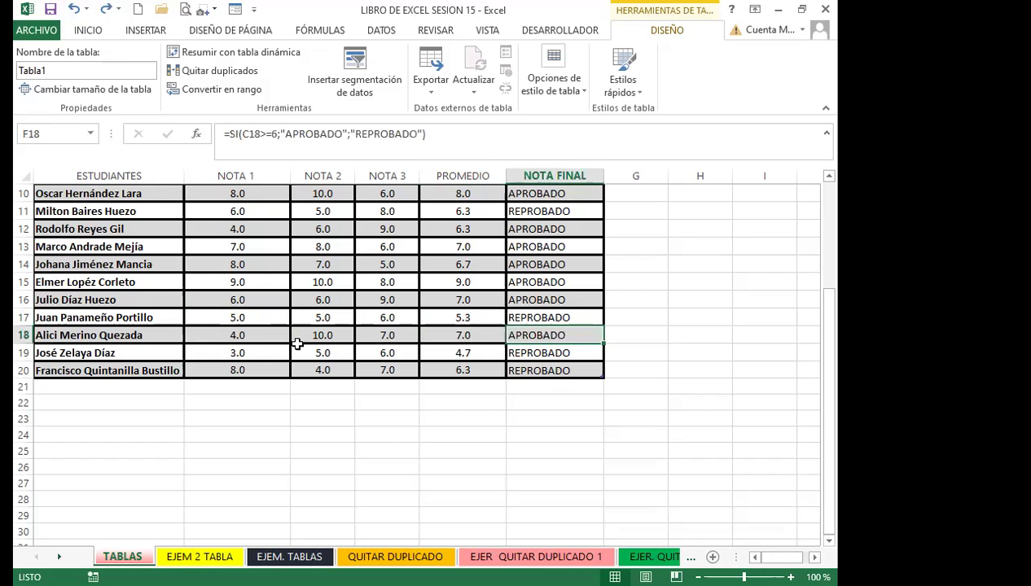
pyautogui.click(293, 330)
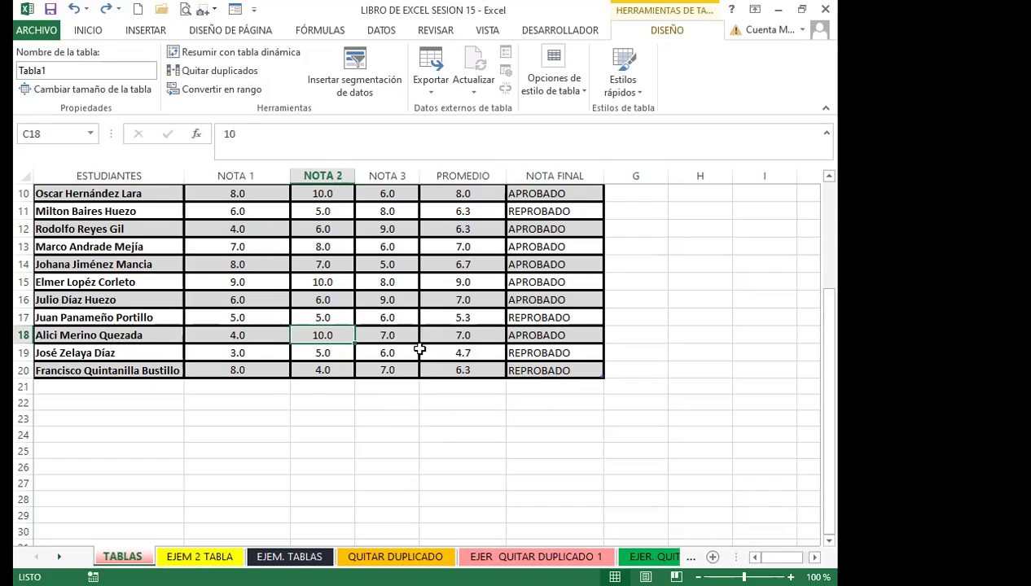
pyautogui.click(551, 370)
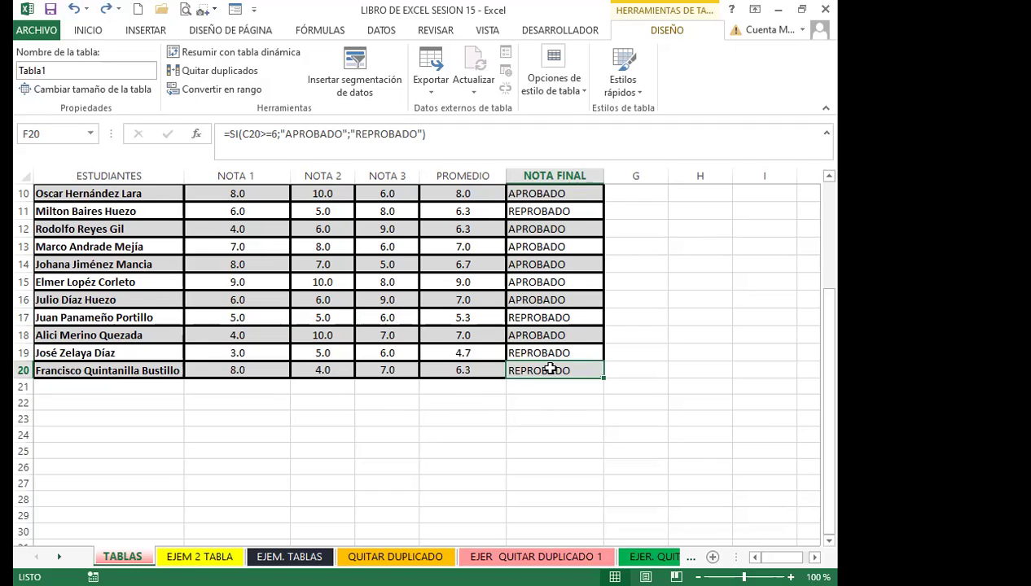
pyautogui.click(376, 299)
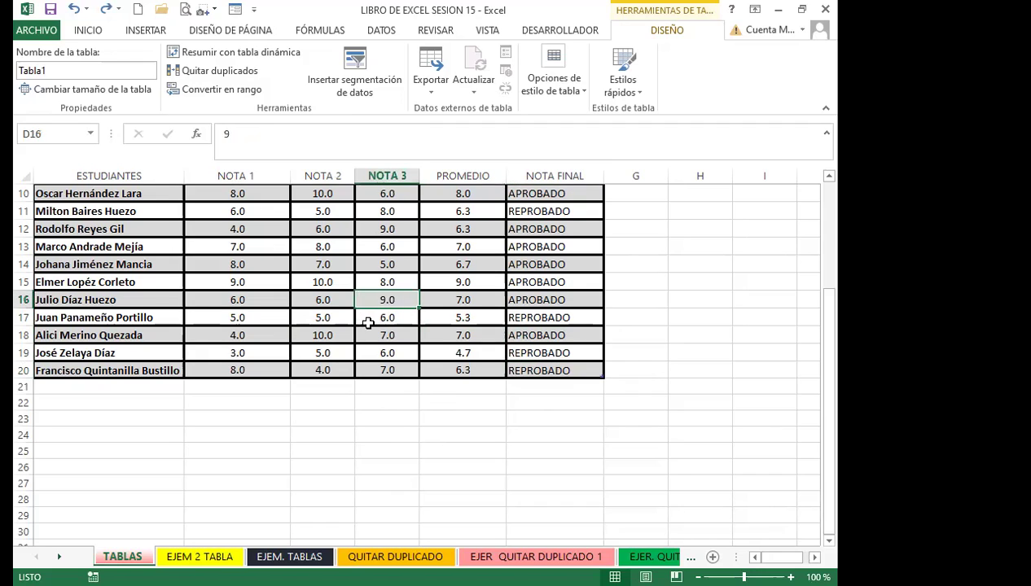
pyautogui.click(544, 369)
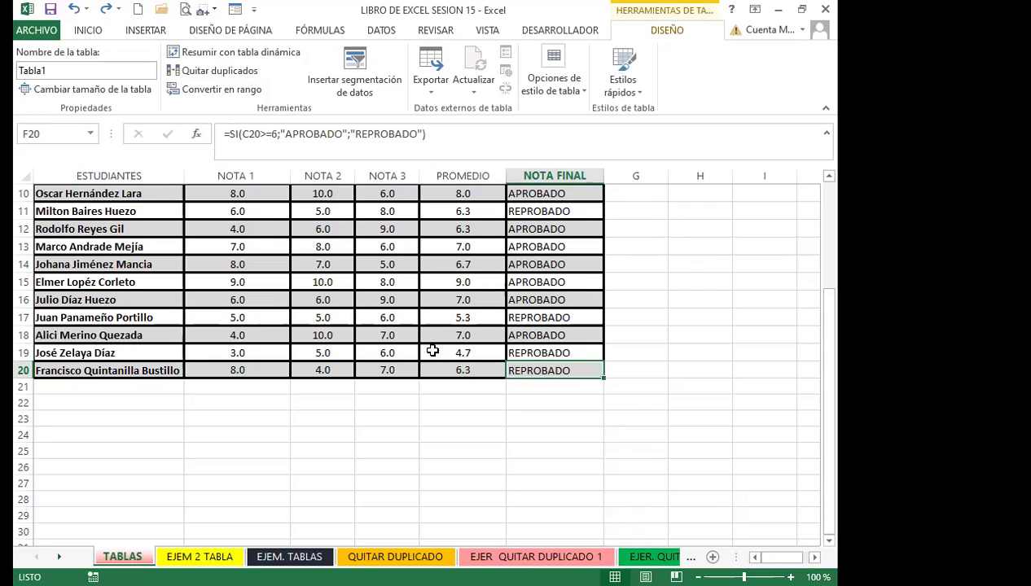
# Add a new student in row 21 with grades 7, 8 and 9
pyautogui.press('Tab')
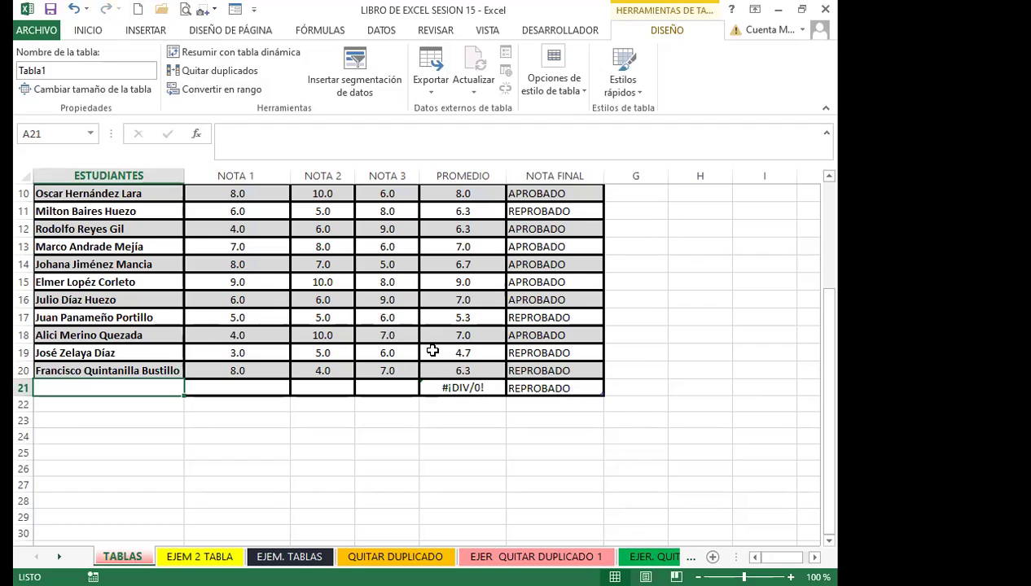
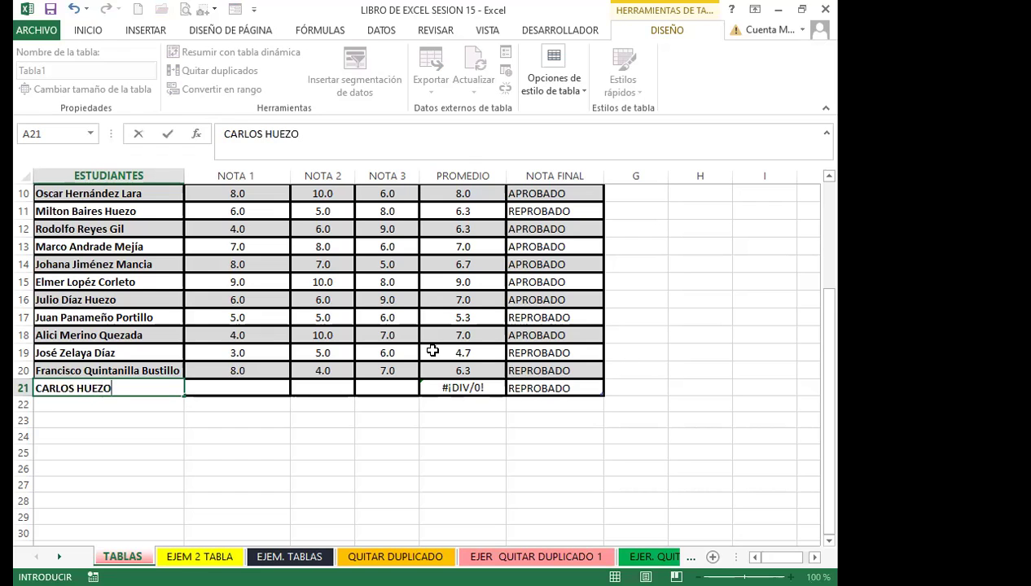
pyautogui.press('Tab')
pyautogui.write('7')
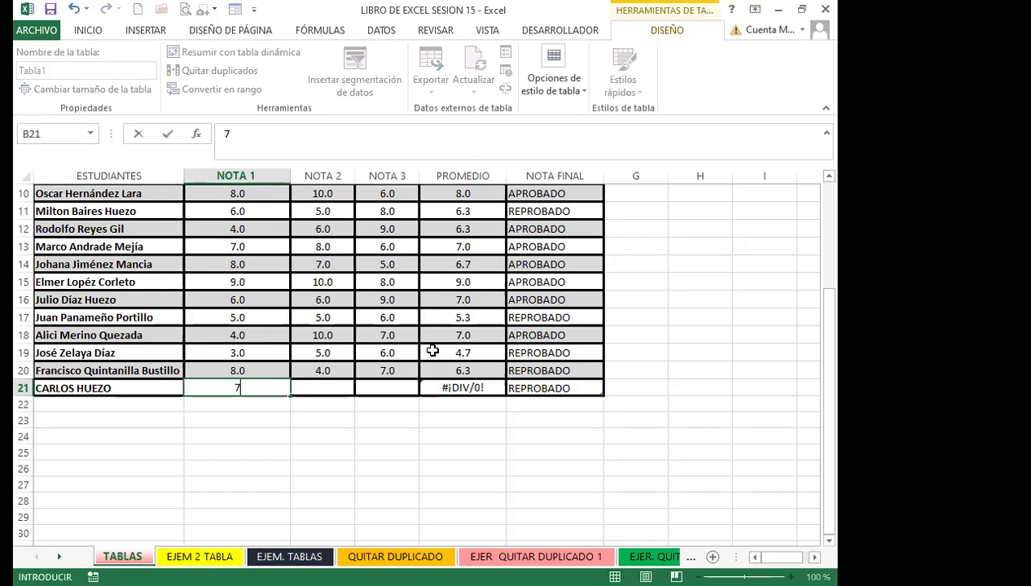
pyautogui.press('Tab')
pyautogui.write('8')
pyautogui.press('Tab')
pyautogui.write('9')
pyautogui.press('Tab')
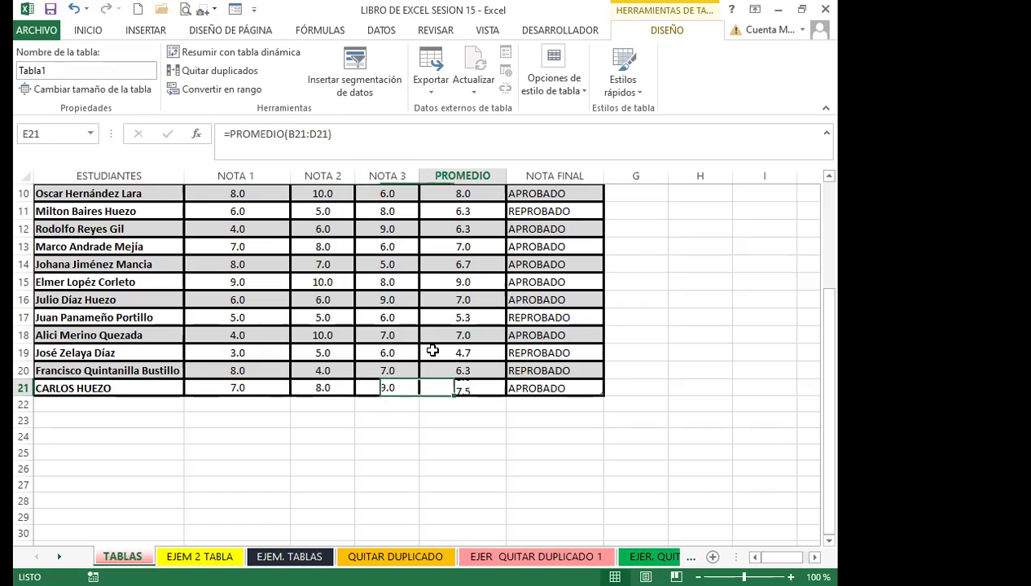
pyautogui.press('Tab')
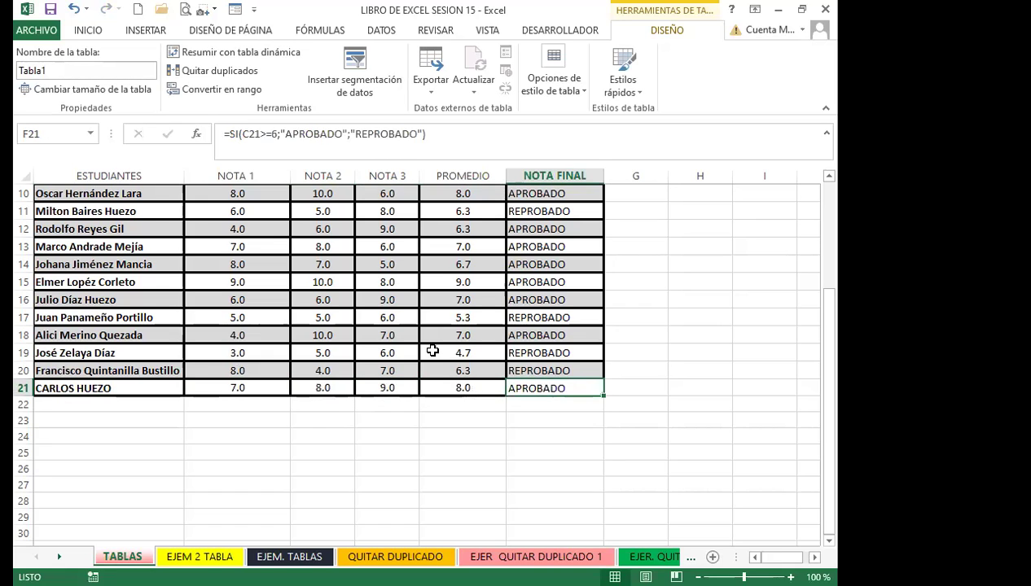
# Add a second student in row 22 with grades 7, 8 and 9
pyautogui.press('Tab')
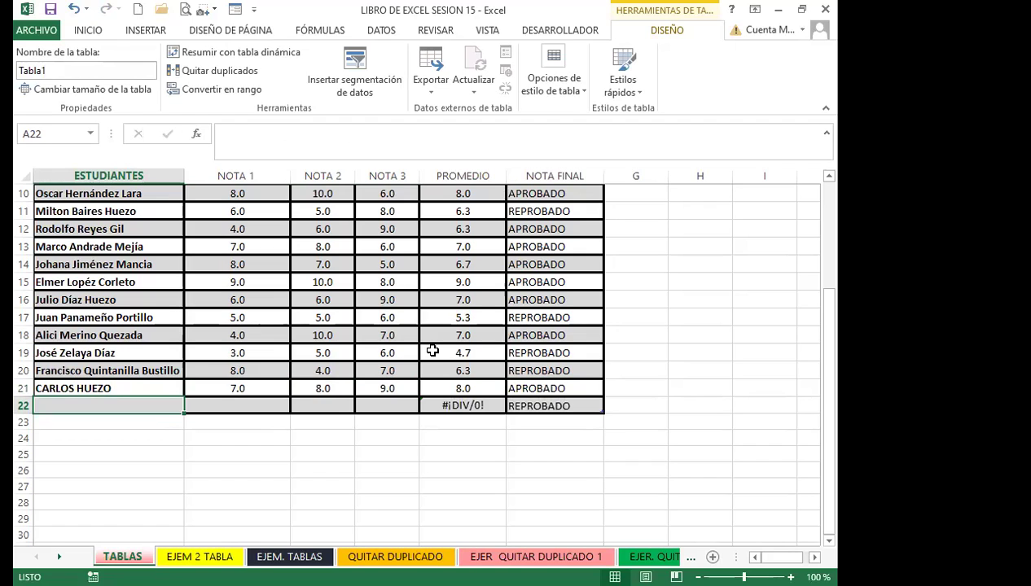
pyautogui.write('CARMEN')
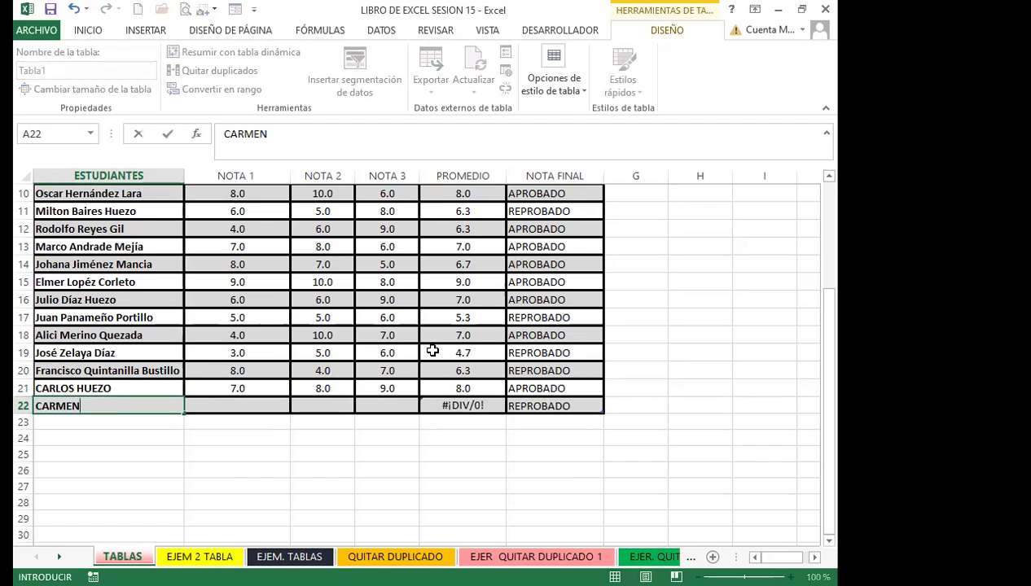
pyautogui.press('Tab')
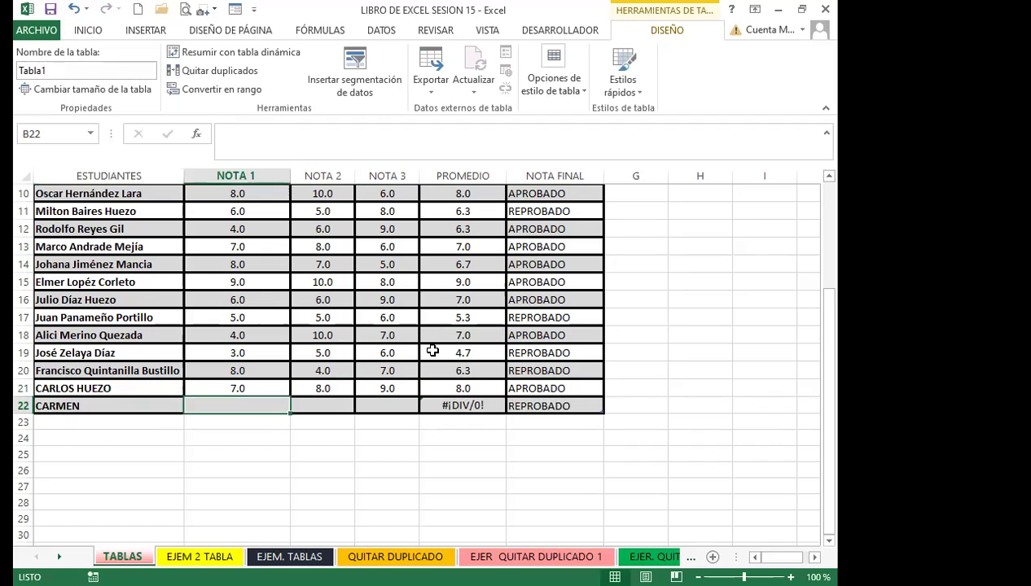
pyautogui.write('7')
pyautogui.press('Tab')
pyautogui.write('8')
pyautogui.press('Tab')
pyautogui.write('9')
pyautogui.press('Tab')
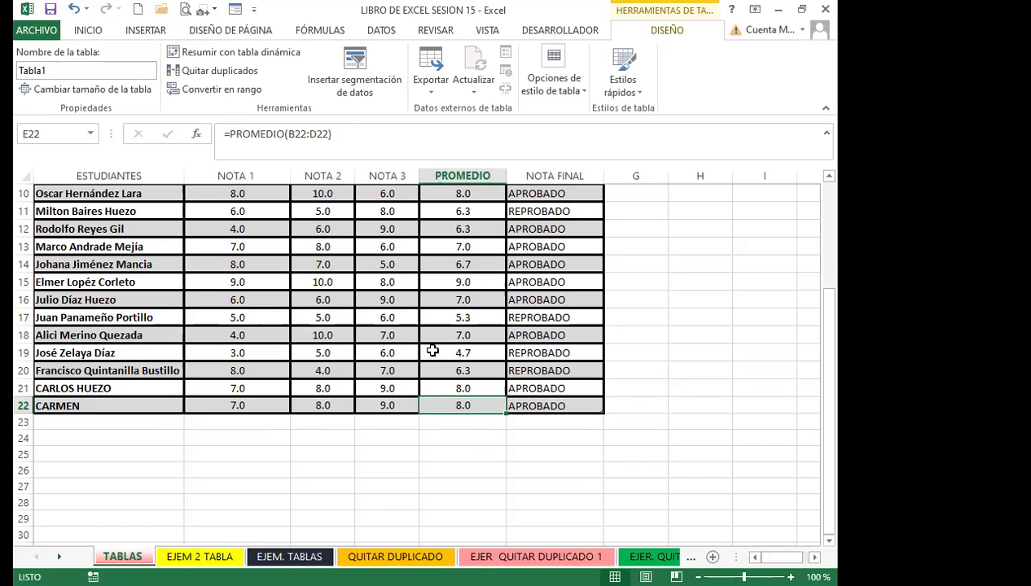
pyautogui.press('Right')
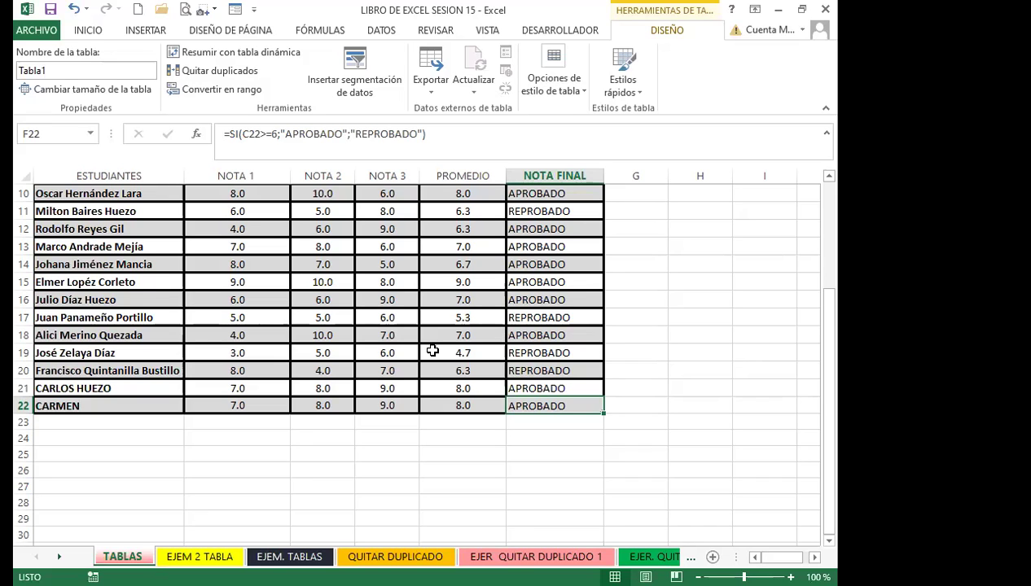
pyautogui.click(112, 423)
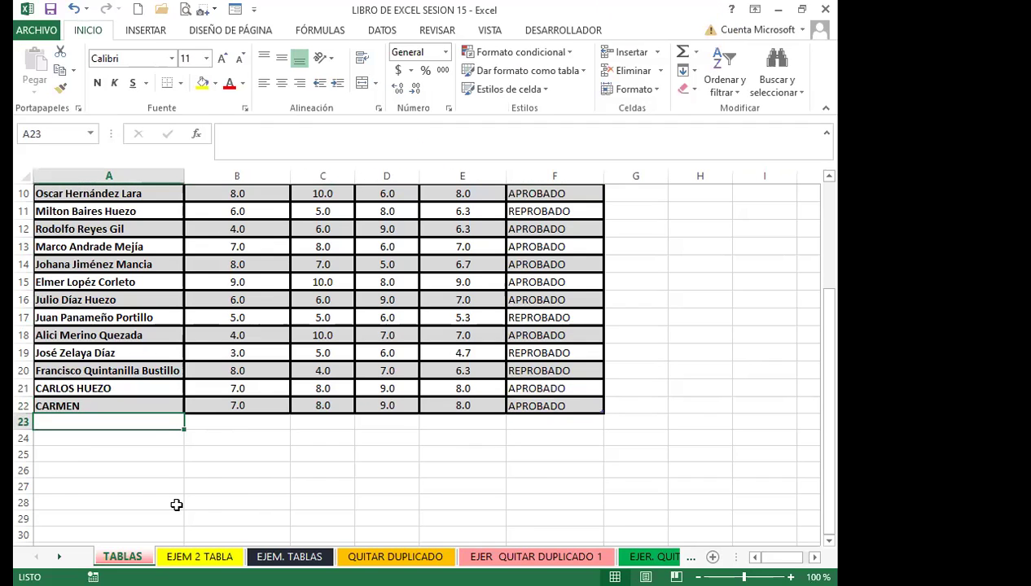
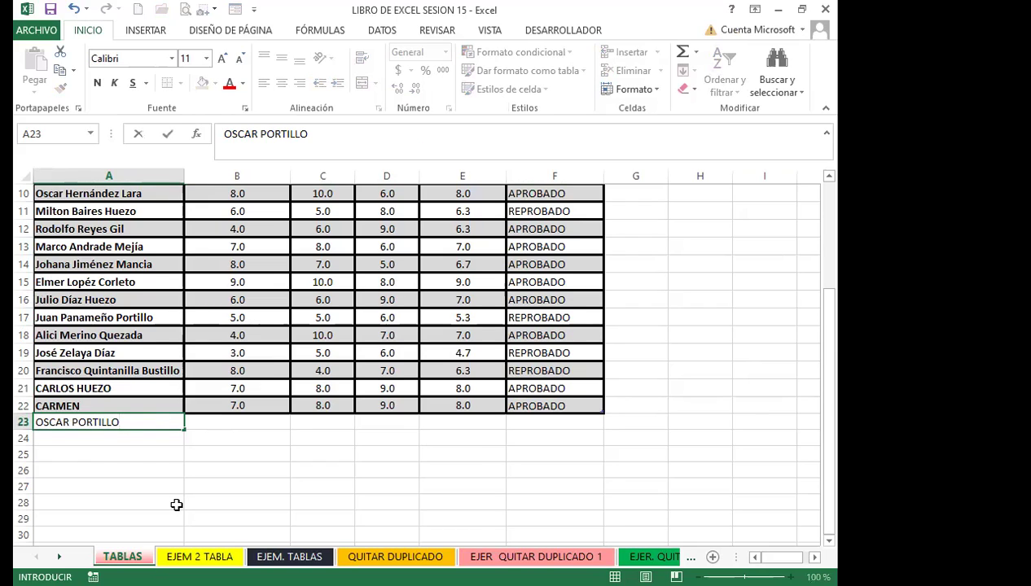
# Add a row 23 student with grades 8, 7 and 7, averaging 7.3 and APROBADO
pyautogui.press('Tab')
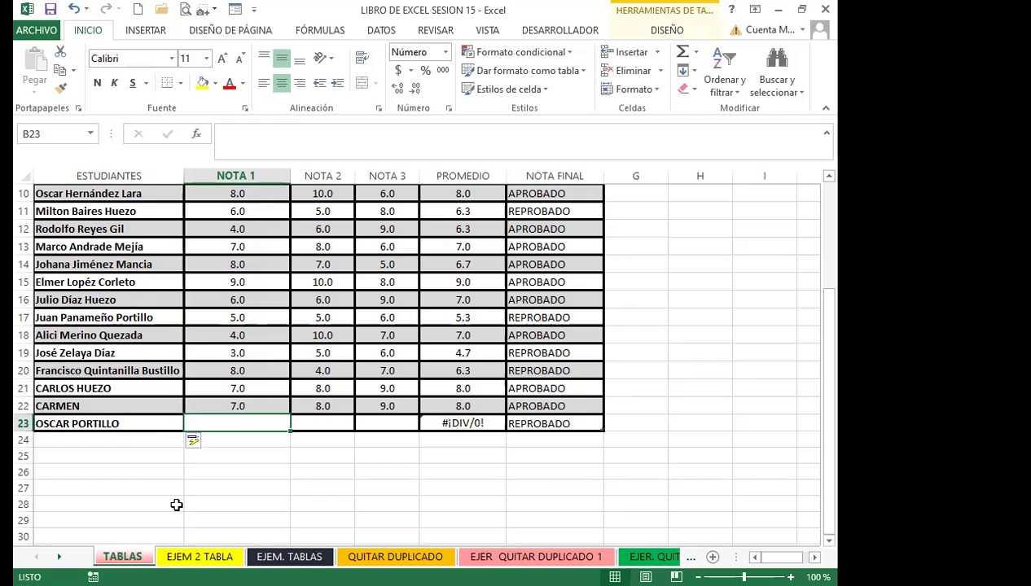
pyautogui.write('8')
pyautogui.press('Tab')
pyautogui.write('7')
pyautogui.press('Tab')
pyautogui.write('7')
pyautogui.press('Tab')
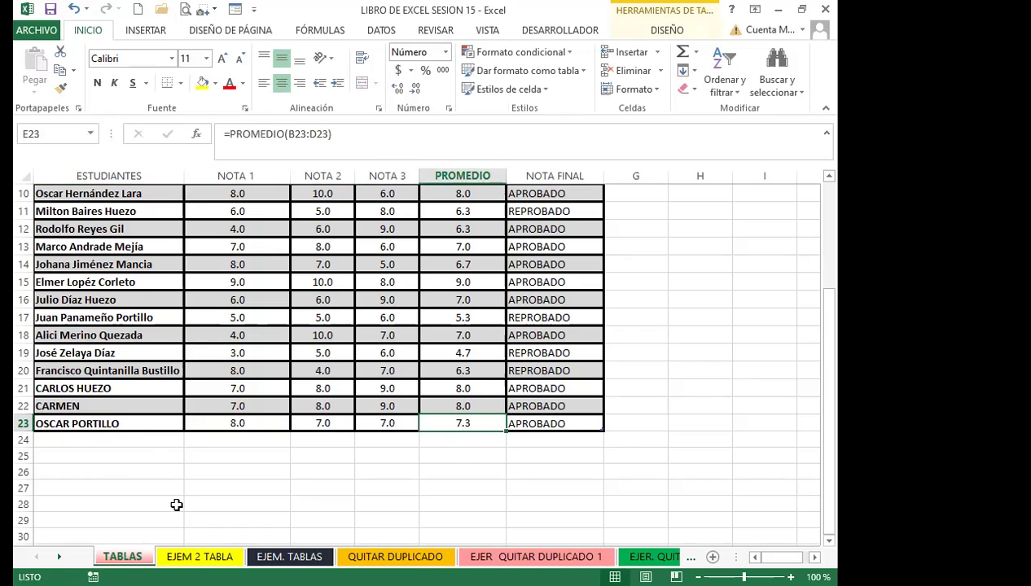
pyautogui.press('Tab')
pyautogui.press('Return')
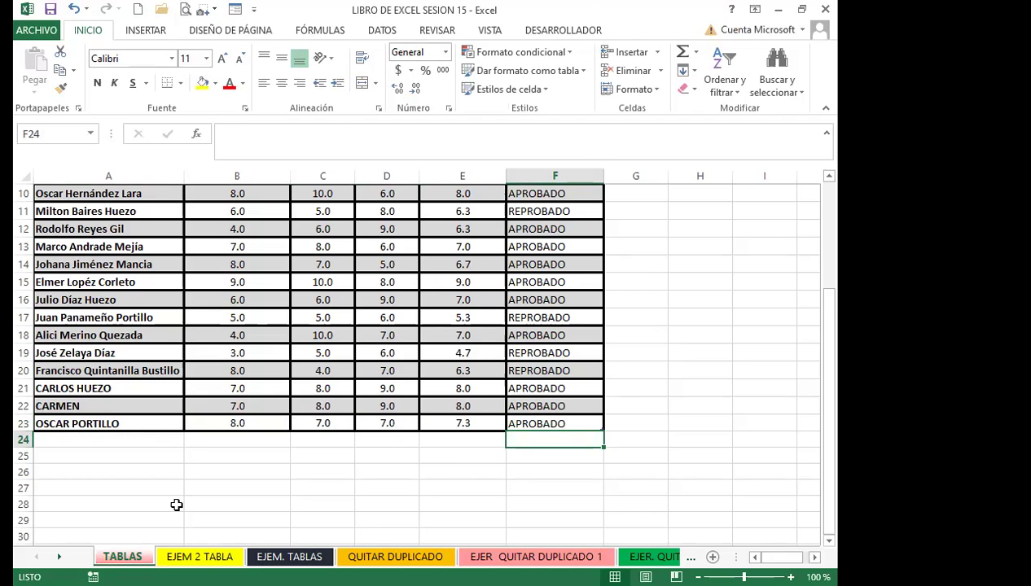
# Check row 23's final-result formula, then move to cell A24 below the table
pyautogui.click(539, 423)
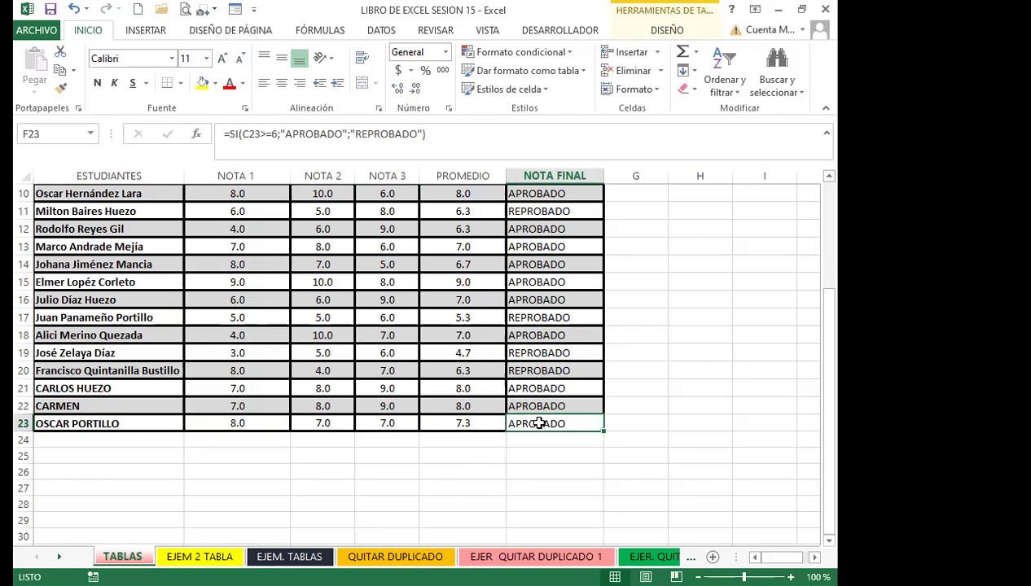
pyautogui.click(155, 426)
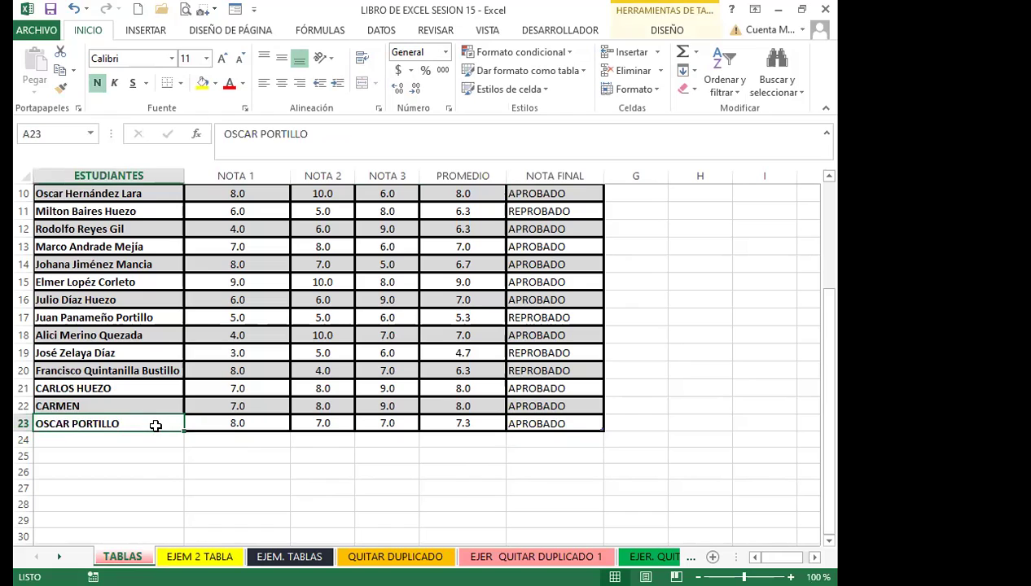
pyautogui.press('Right')
pyautogui.press('Right')
pyautogui.press('Right')
pyautogui.press('Right')
pyautogui.press('Right')
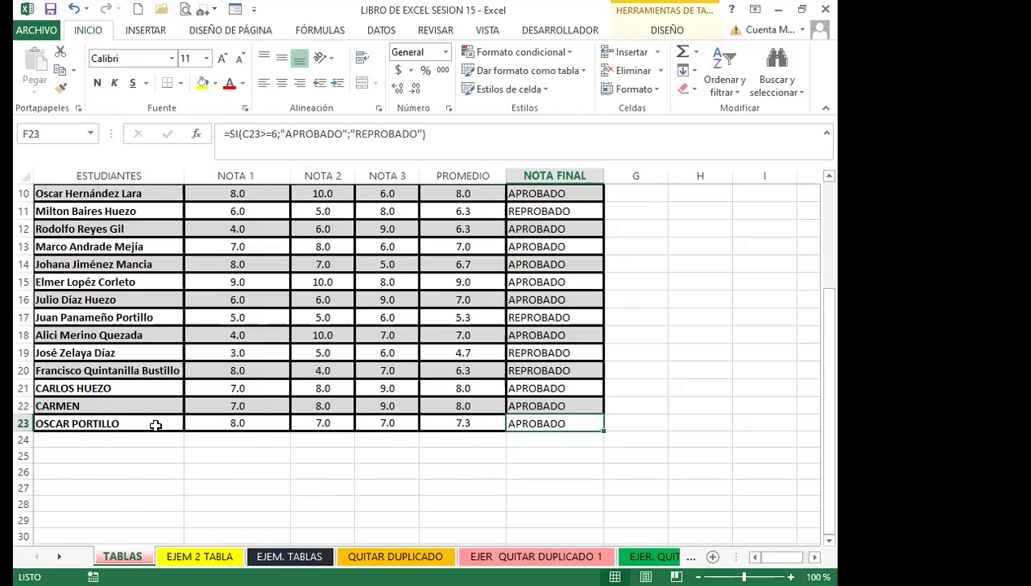
pyautogui.press('Down')
pyautogui.press('Left')
pyautogui.press('Left')
pyautogui.press('Left')
pyautogui.press('Left')
pyautogui.press('Left')
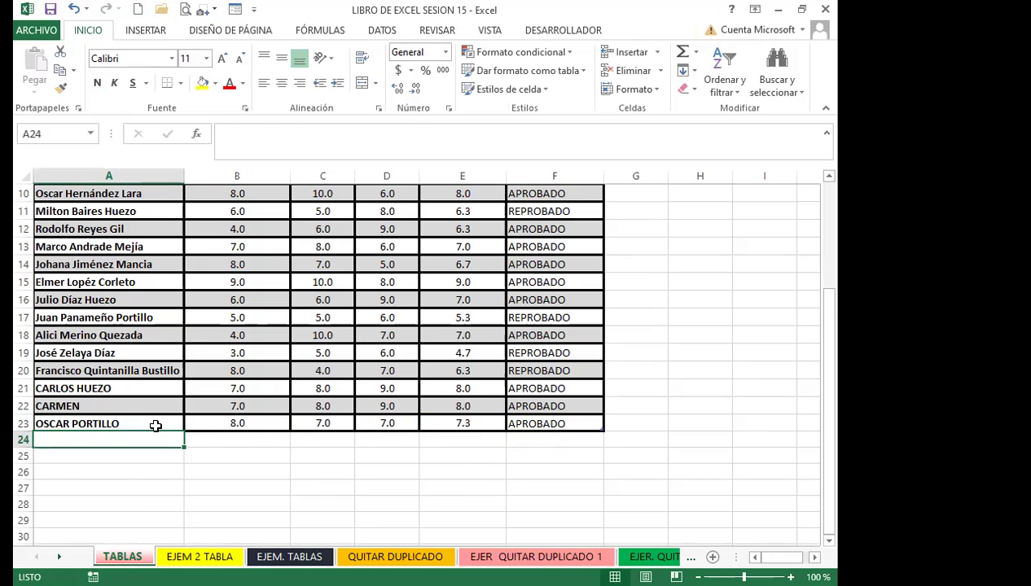
# Enter a new student's name in A24 and extend the table with blank rows to row 27
pyautogui.write('VANESSA')
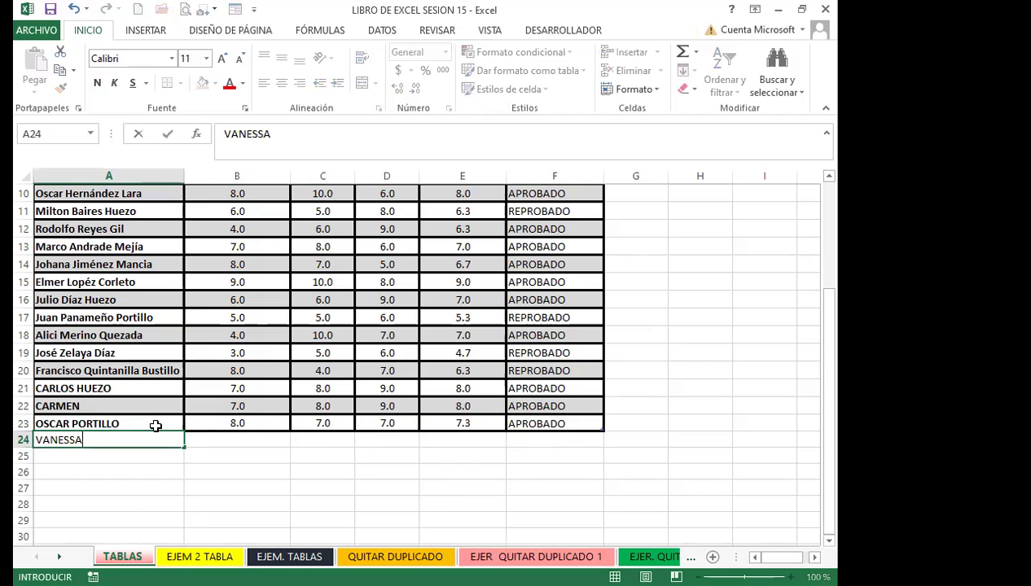
pyautogui.press('Tab')
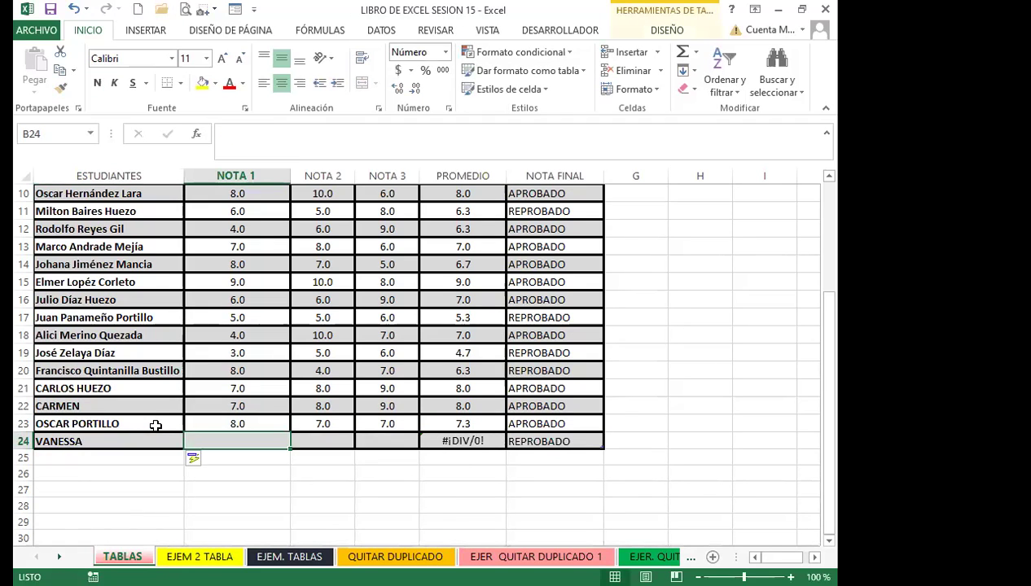
pyautogui.press('Tab')
pyautogui.press('Tab')
pyautogui.press('Tab')
pyautogui.press('Tab')
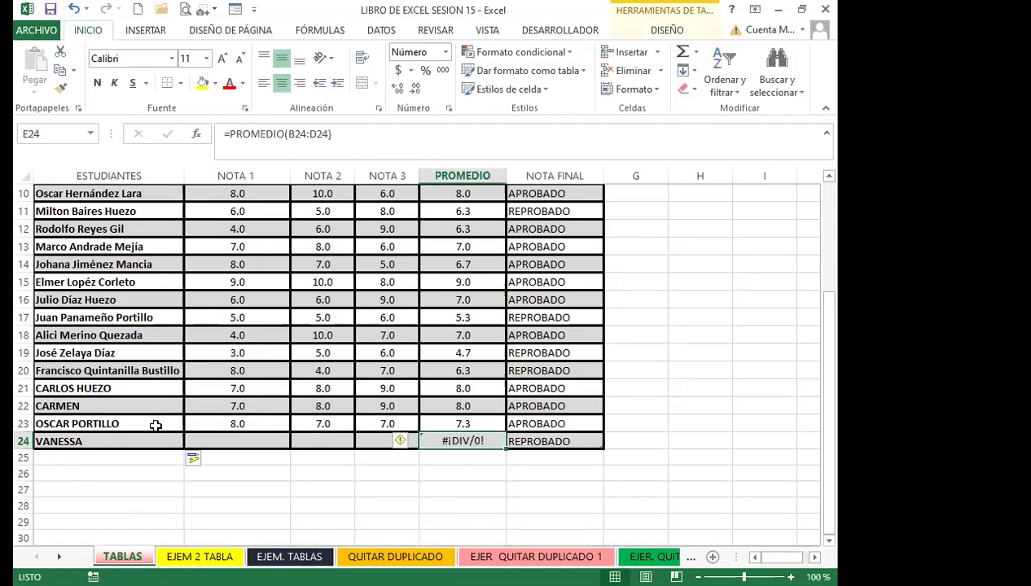
pyautogui.press('Tab')
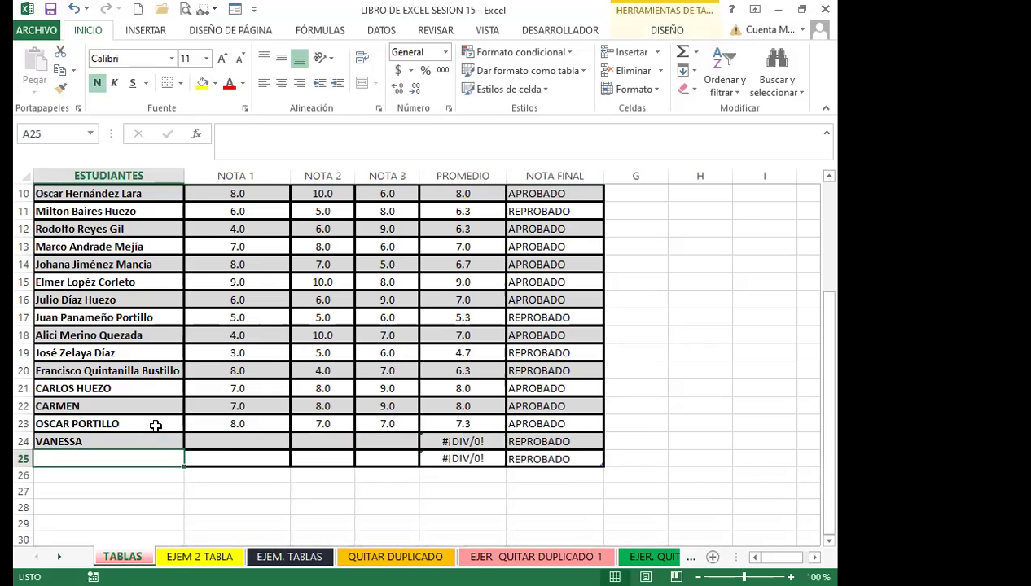
pyautogui.press('Tab')
pyautogui.press('Tab')
pyautogui.press('Tab')
pyautogui.press('Tab')
pyautogui.press('Tab')
pyautogui.press('Tab')
pyautogui.press('Tab')
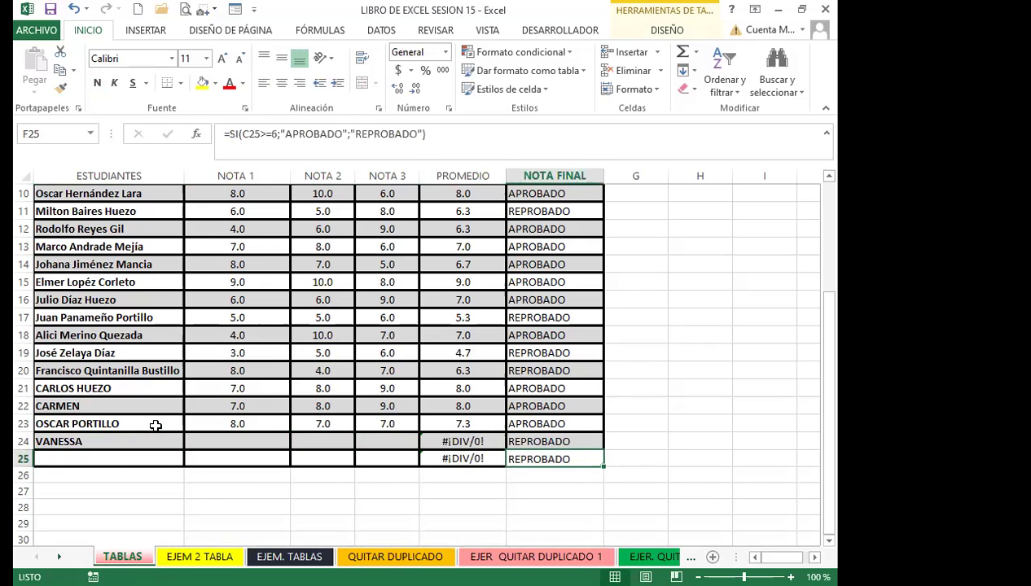
pyautogui.press('Tab')
pyautogui.press('Tab')
pyautogui.press('Tab')
pyautogui.press('Tab')
pyautogui.press('Tab')
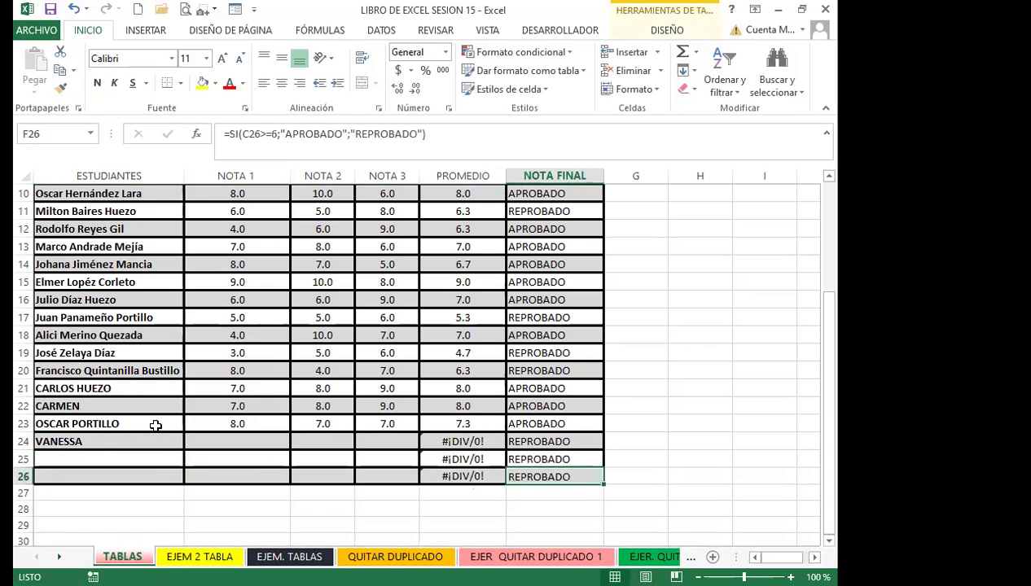
pyautogui.press('Tab')
pyautogui.press('Tab')
pyautogui.press('Tab')
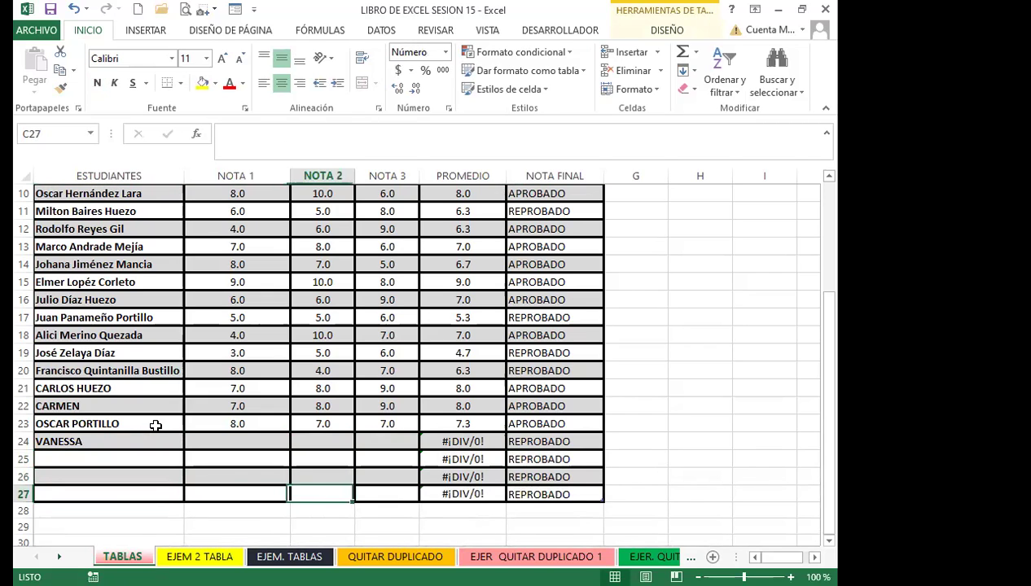
pyautogui.press('Tab')
pyautogui.press('Tab')
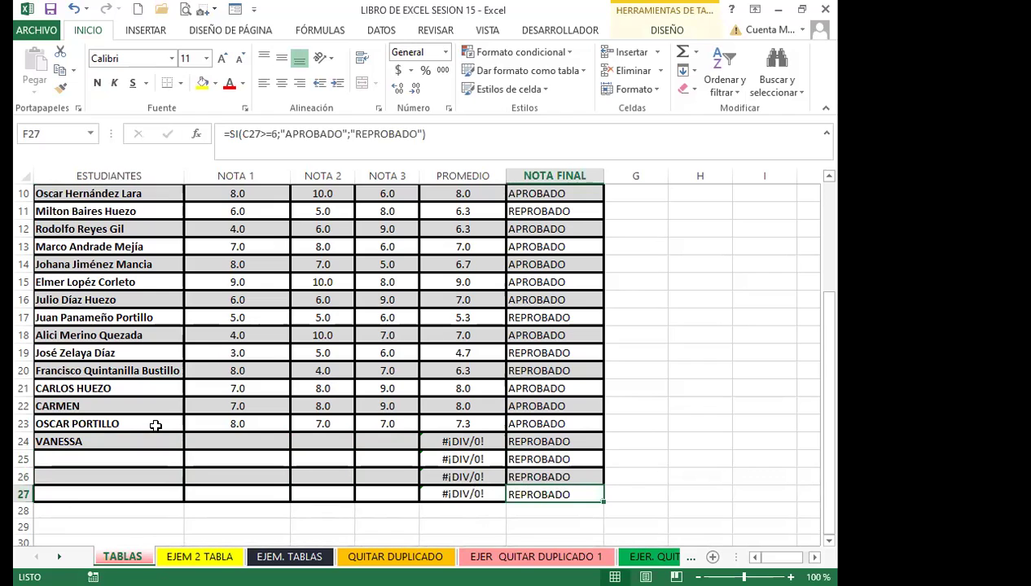
pyautogui.click(201, 350)
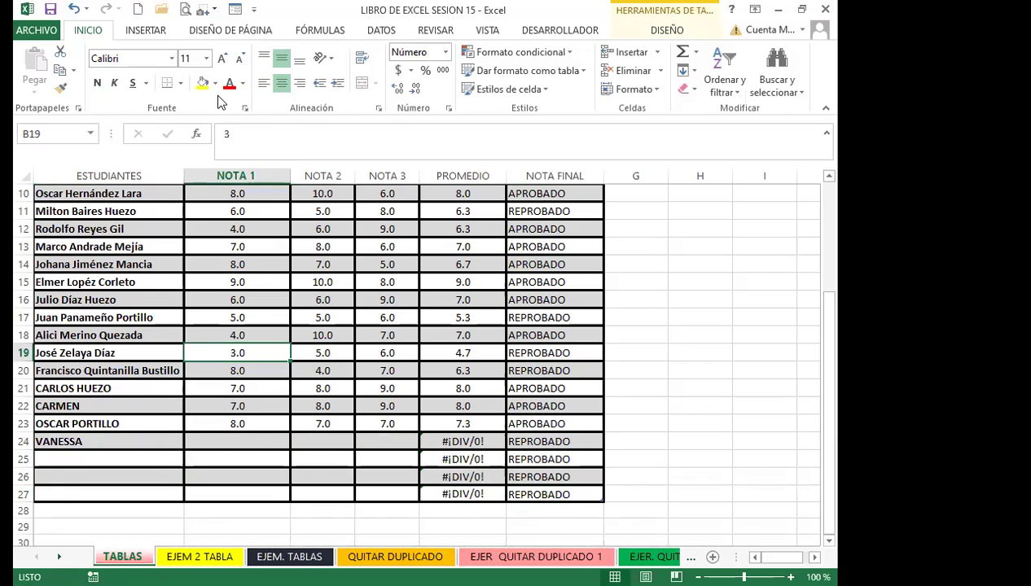
# Delete the empty rows 25–28 beneath the last student
pyautogui.click(667, 30)
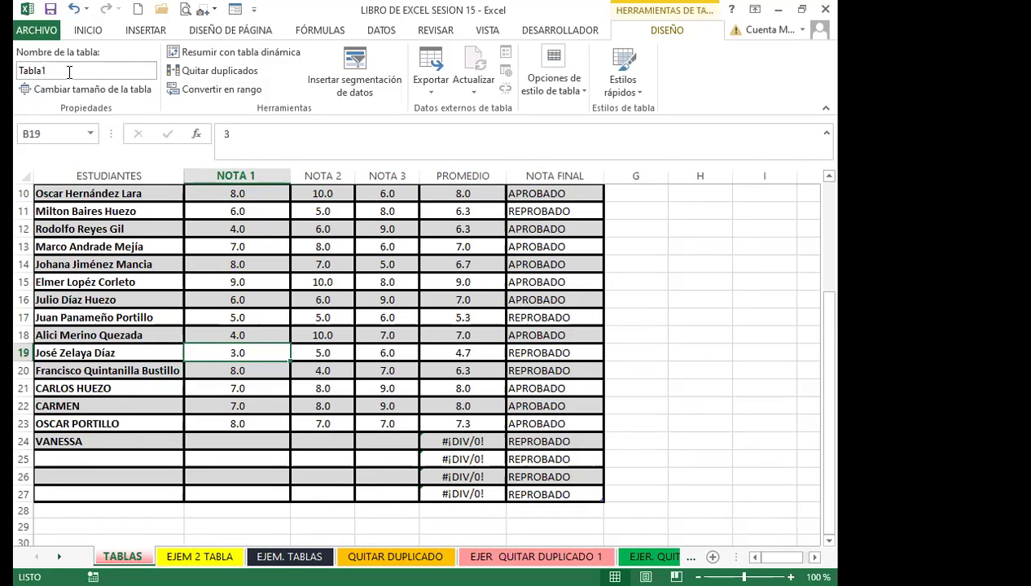
pyautogui.click(22, 441)
pyautogui.moveTo(23, 460); pyautogui.dragTo(23, 511)
pyautogui.click(88, 30)
pyautogui.click(637, 78)
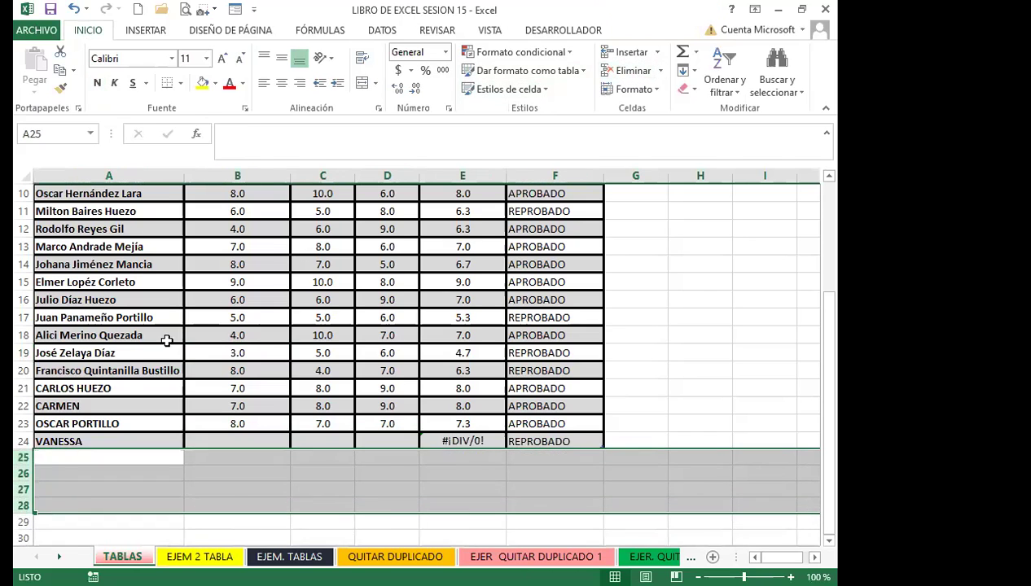
# Select the student table A1:F24 and show the table Diseño options
pyautogui.scroll(3, 165, 341)
pyautogui.click(207, 295)
pyautogui.moveTo(103, 193); pyautogui.dragTo(554, 544)
pyautogui.click(667, 30)
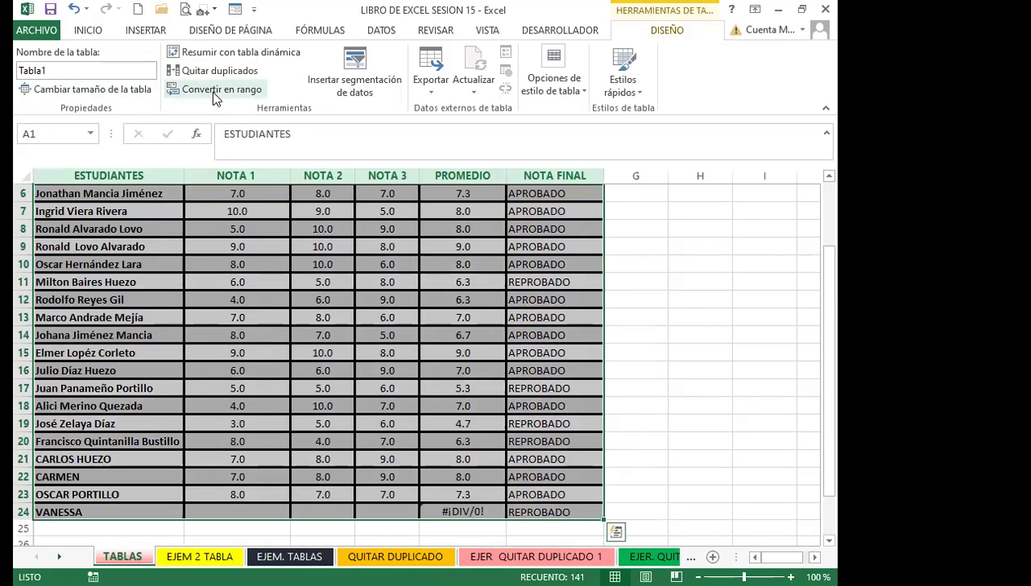
# Convert the table to a normal range, then reformat A1:F24 with a medium blue style as Tabla2
pyautogui.click(215, 90)
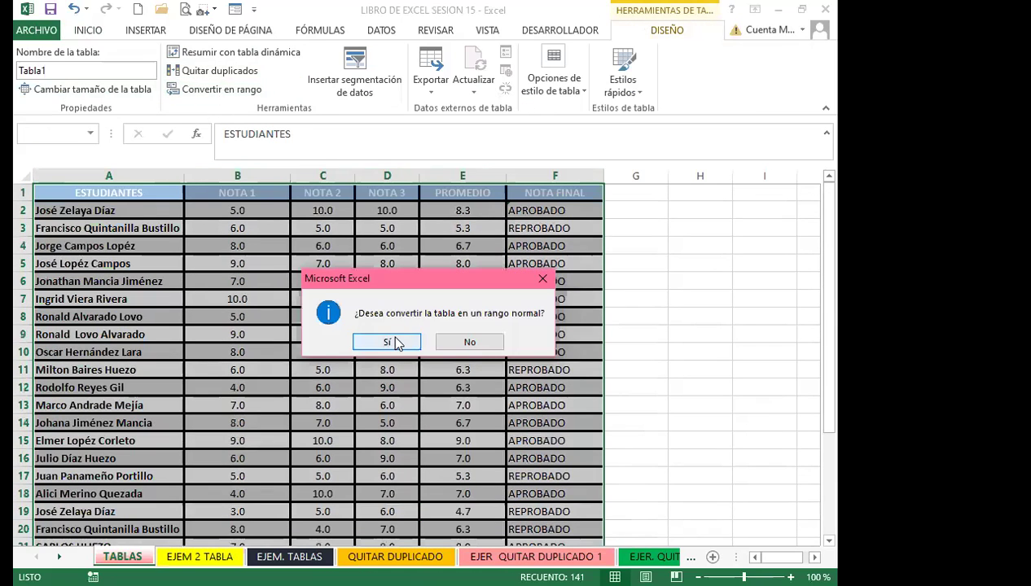
pyautogui.click(394, 342)
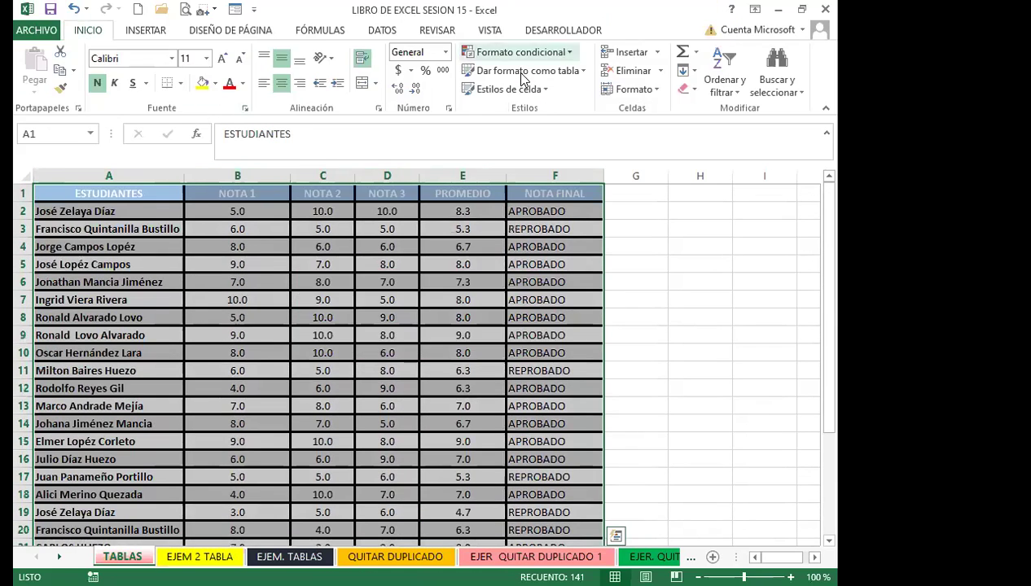
pyautogui.click(585, 71)
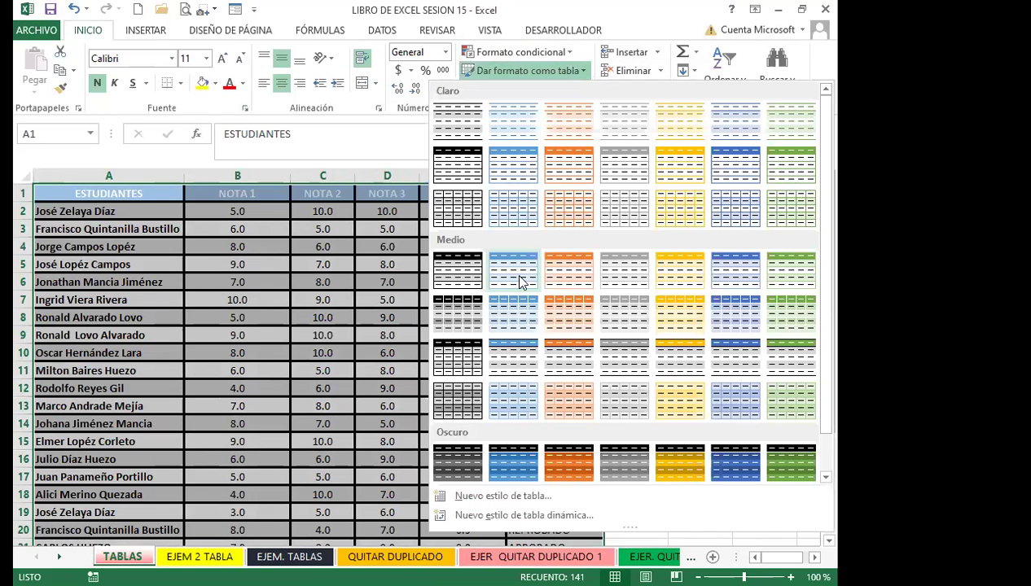
pyautogui.click(514, 278)
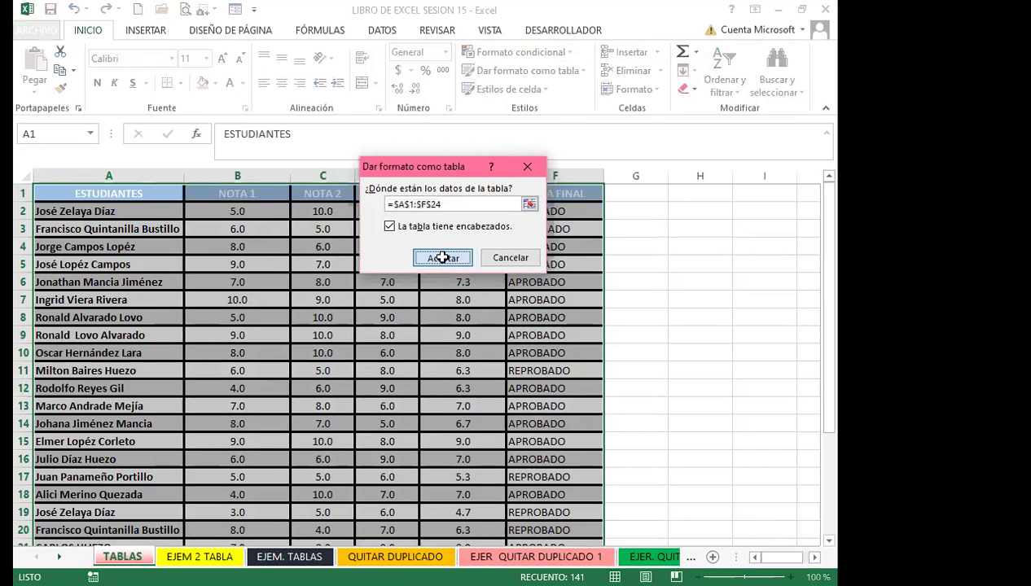
pyautogui.click(441, 259)
pyautogui.click(51, 70)
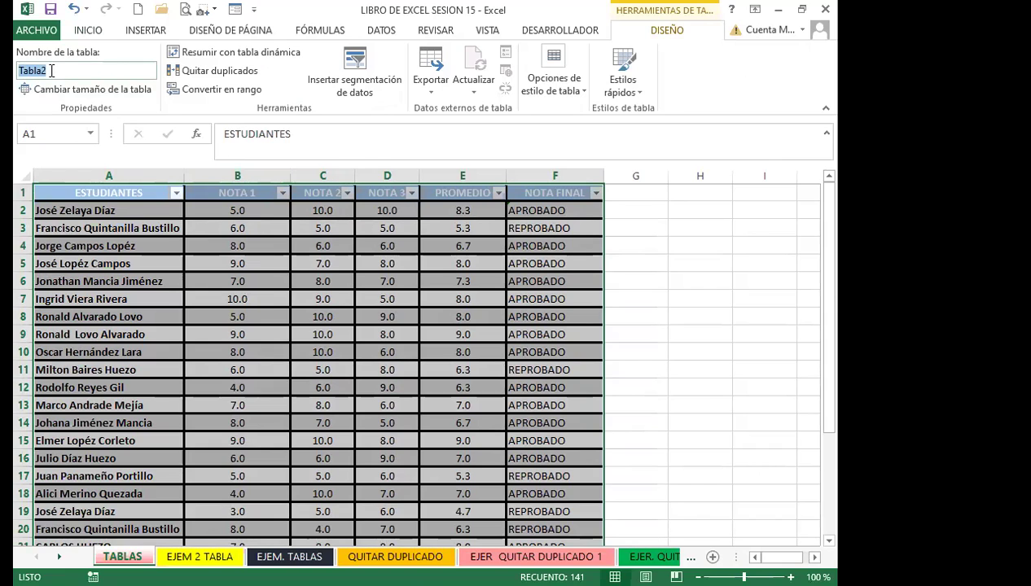
pyautogui.click(124, 201)
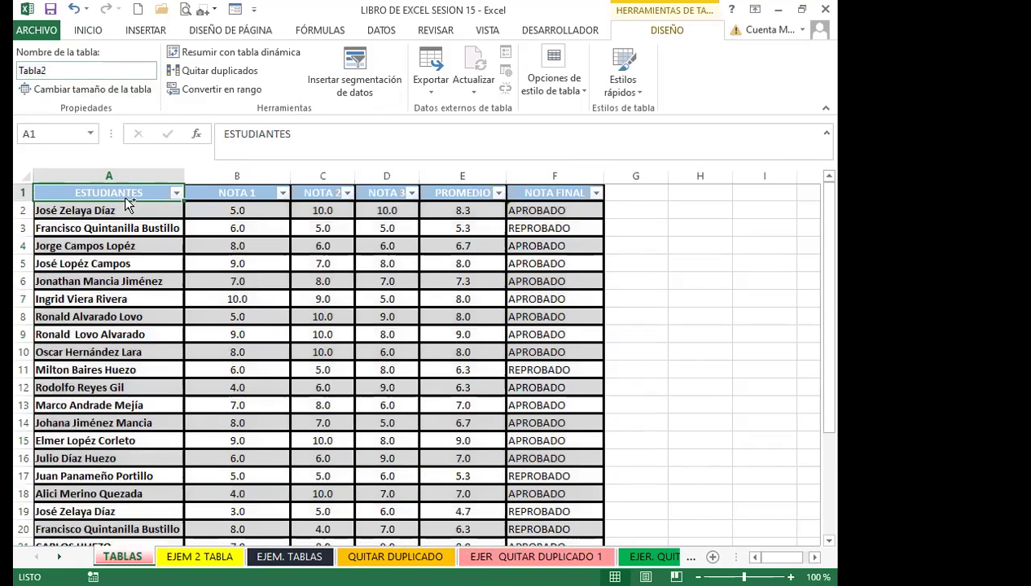
# Hide the header filter arrows and rename the table from Tabla2 to ESTUDIANTES
pyautogui.hotkey('ctrl', 'shift', 'l')
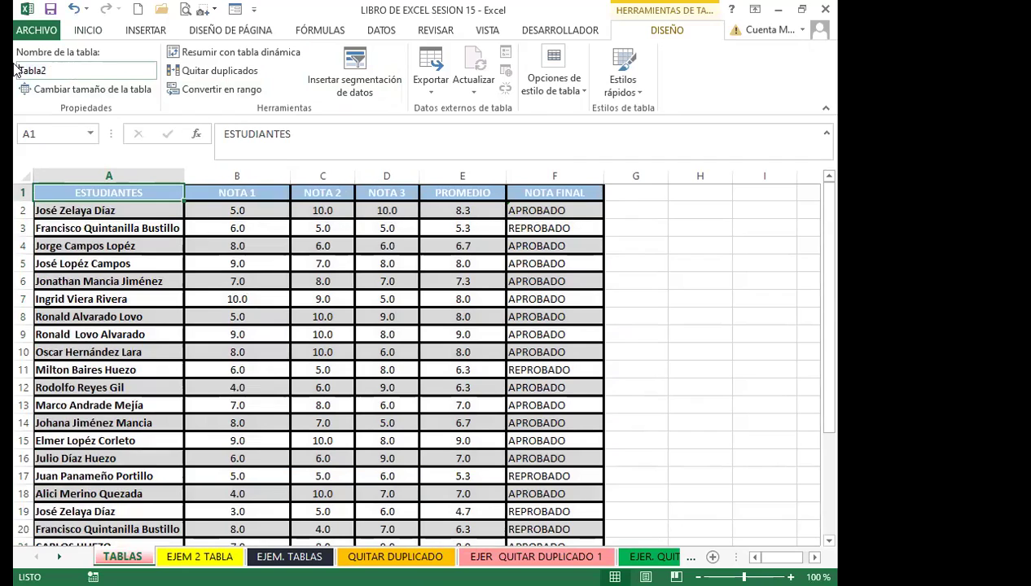
pyautogui.click(75, 70)
pyautogui.write('TABLAS DE EXCE')
pyautogui.press('BackSpace')
pyautogui.press('BackSpace')
pyautogui.press('BackSpace')
pyautogui.press('BackSpace')
pyautogui.press('BackSpace')
pyautogui.write('ESTUDIANTES')
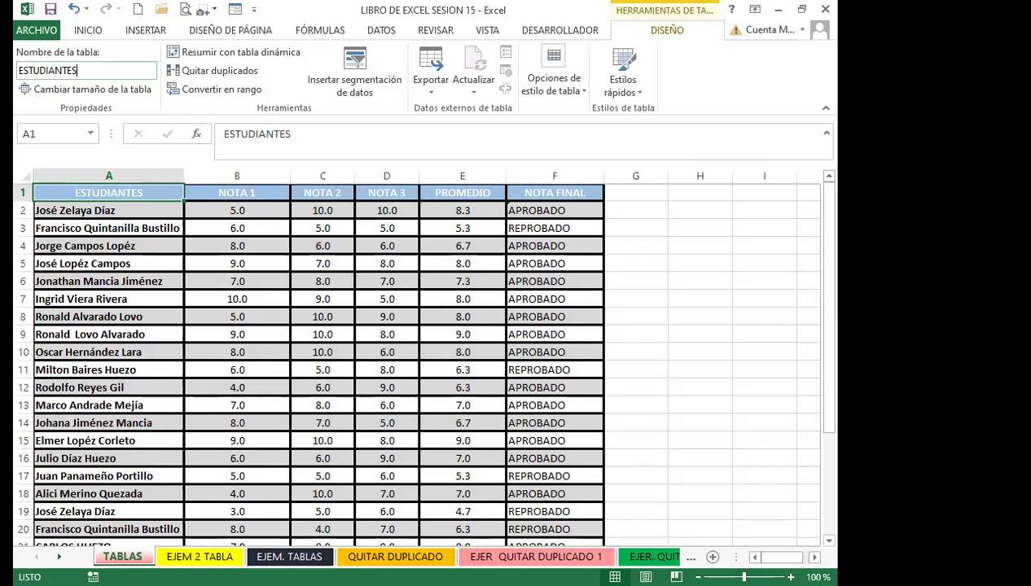
pyautogui.click(33, 280)
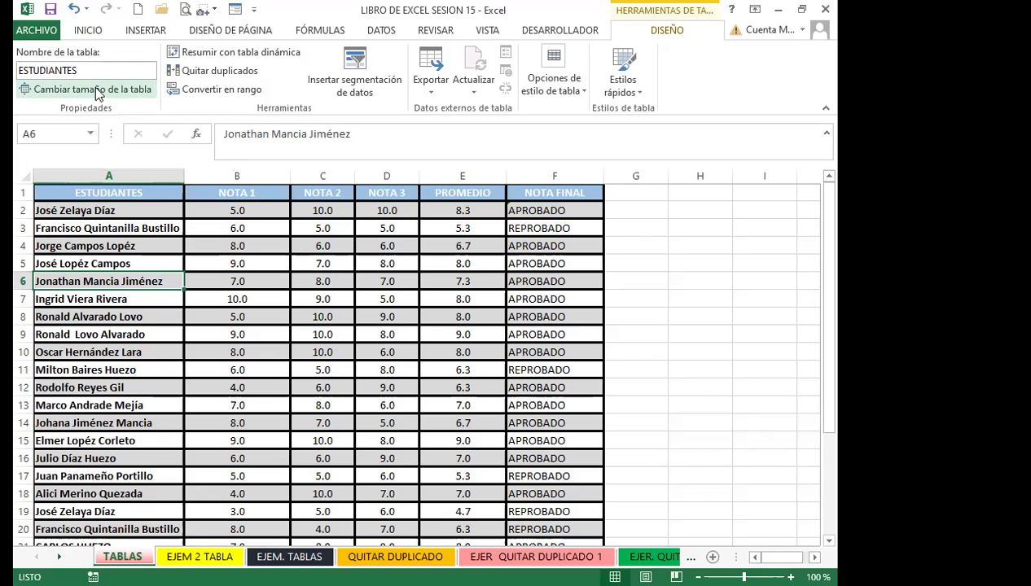
pyautogui.scroll(-16, 186, 400)
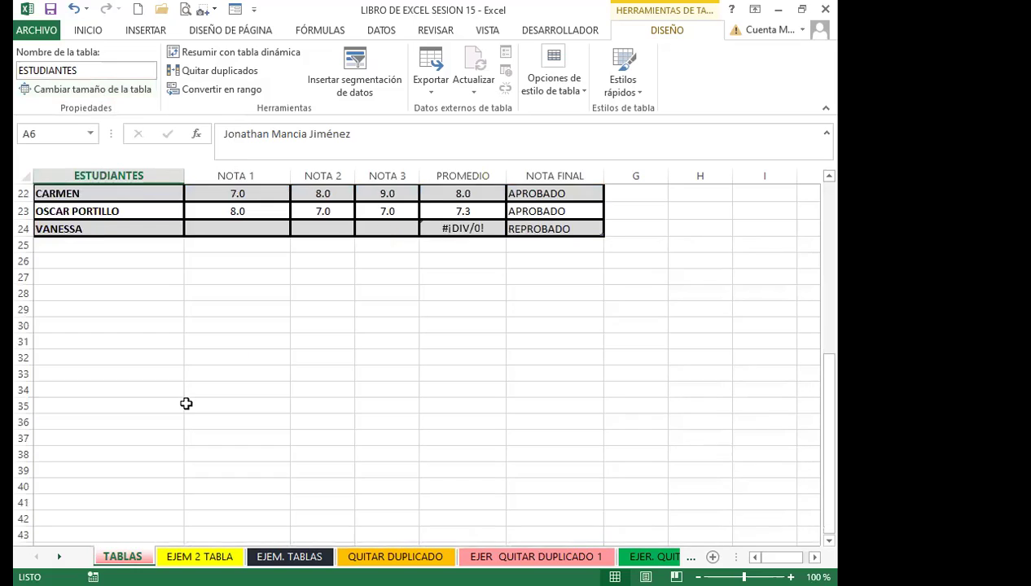
pyautogui.scroll(-11, 186, 415)
pyautogui.scroll(20, 166, 399)
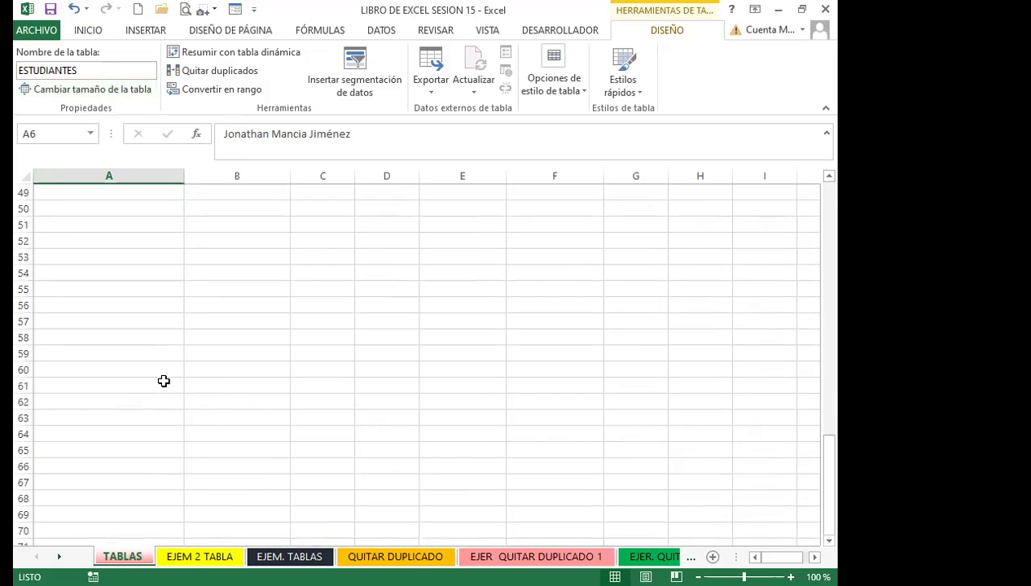
pyautogui.scroll(7, 161, 376)
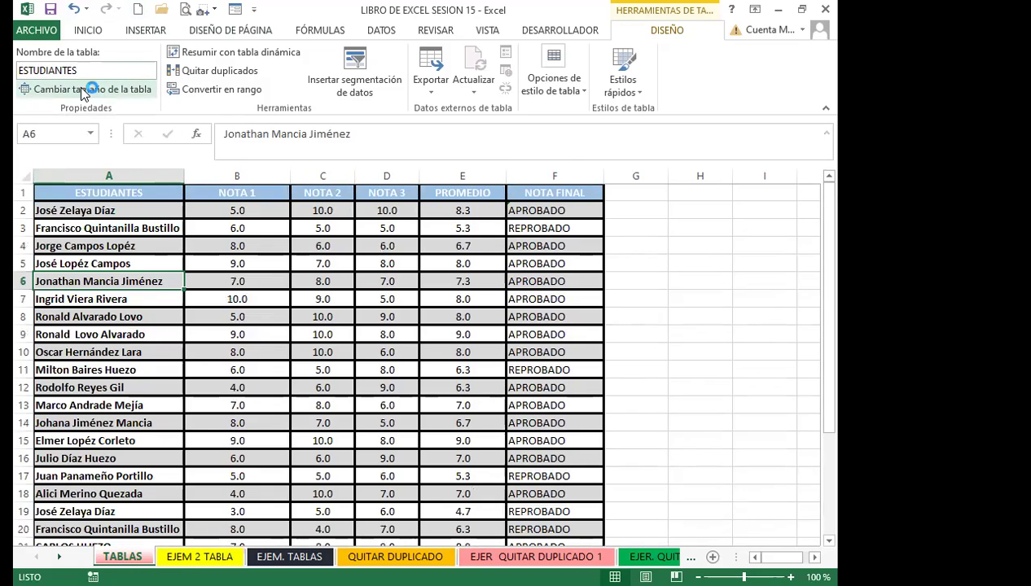
pyautogui.click(82, 88)
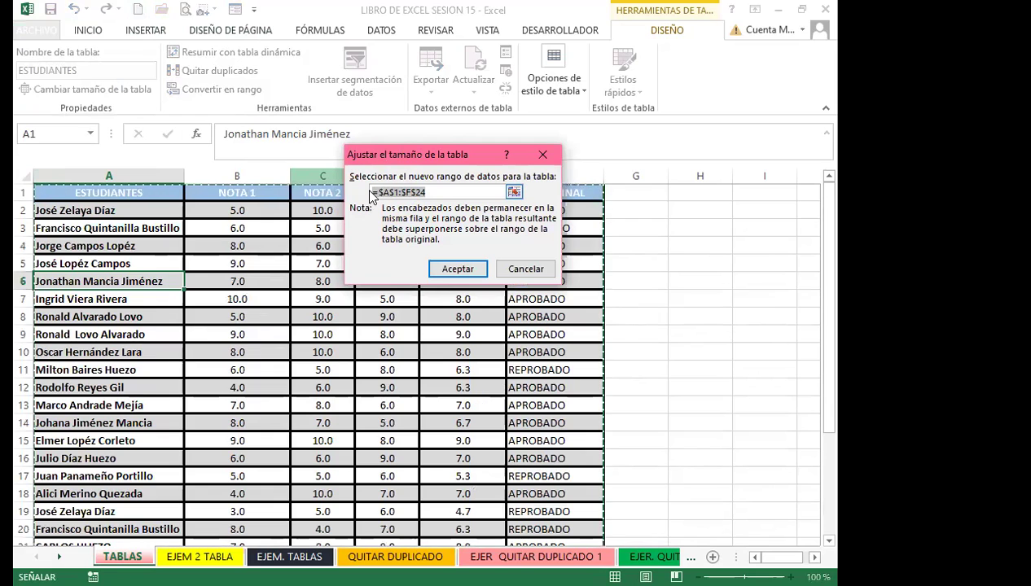
pyautogui.press('End')
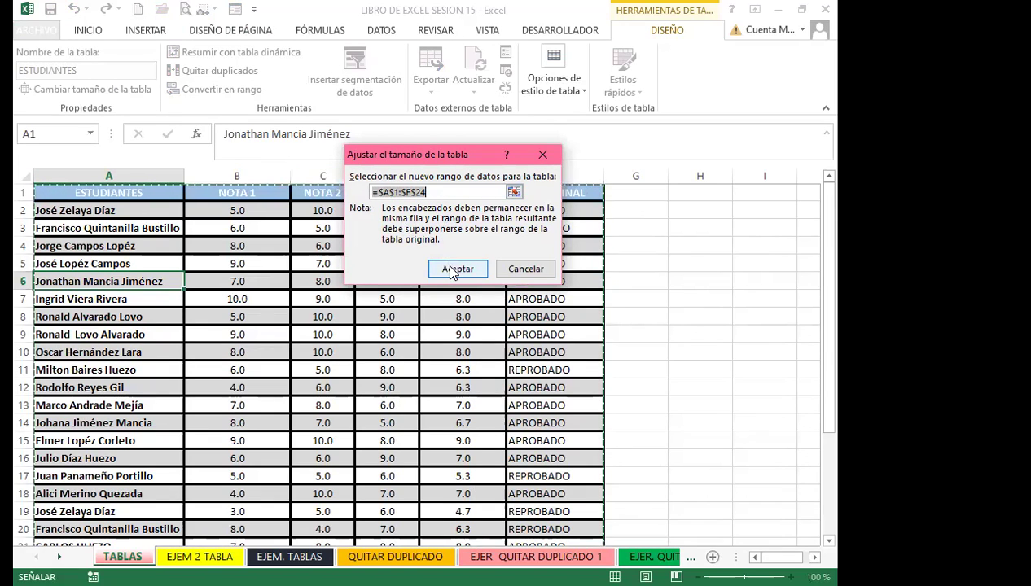
pyautogui.click(453, 268)
pyautogui.moveTo(108, 192); pyautogui.dragTo(525, 502)
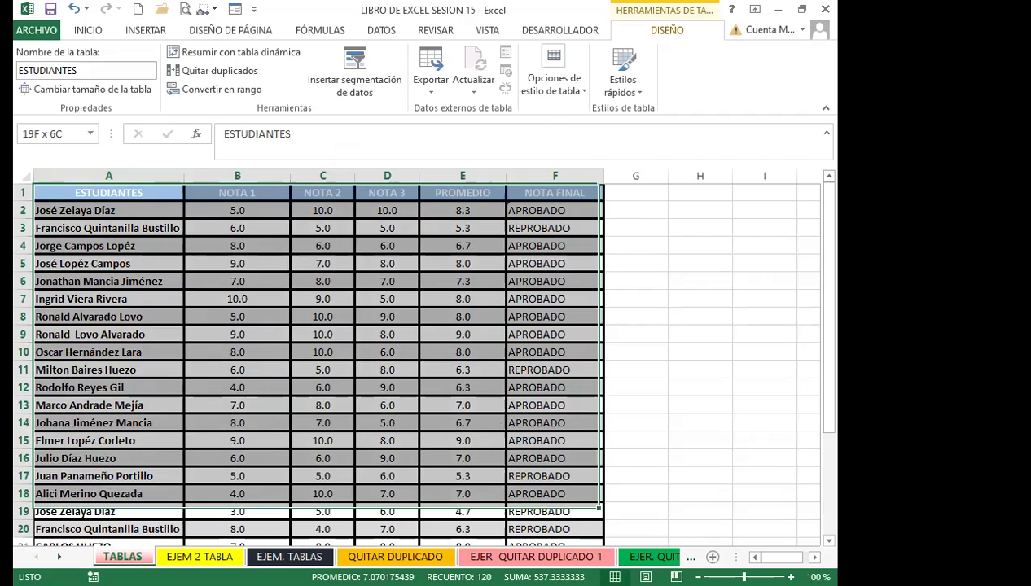
pyautogui.moveTo(525, 503); pyautogui.dragTo(387, 513)
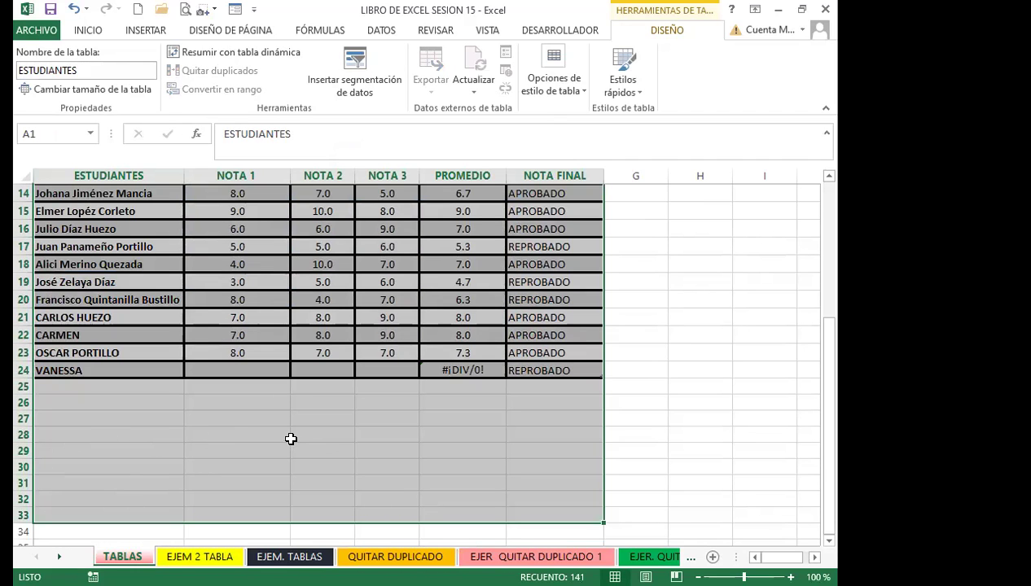
pyautogui.scroll(2, 290, 440)
pyautogui.scroll(3, 290, 432)
# Inspect the PROMEDIO and NOTA FINAL cells around rows 22–24 of the grades table
pyautogui.scroll(-3, 418, 400)
pyautogui.click(462, 405)
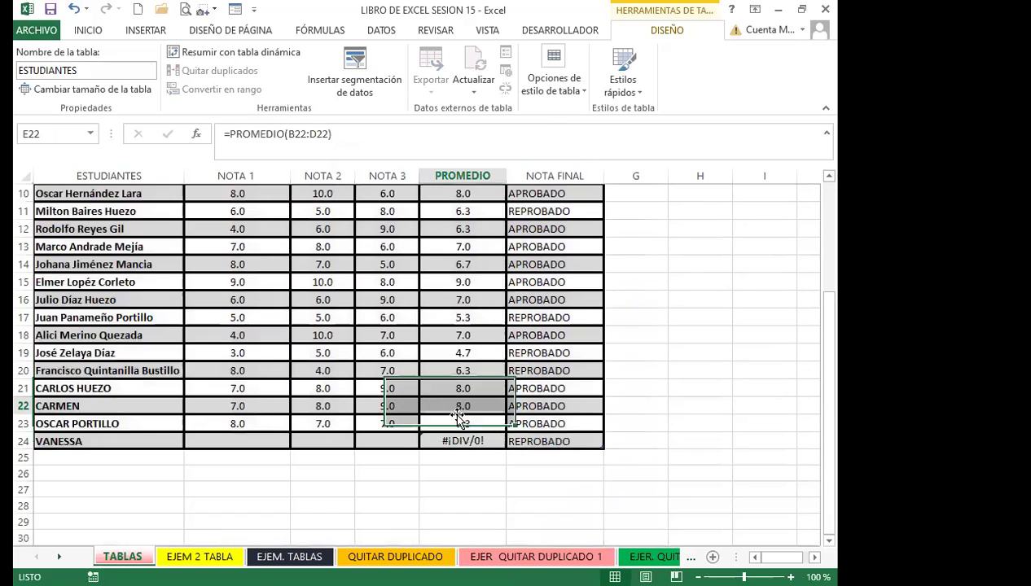
pyautogui.click(550, 440)
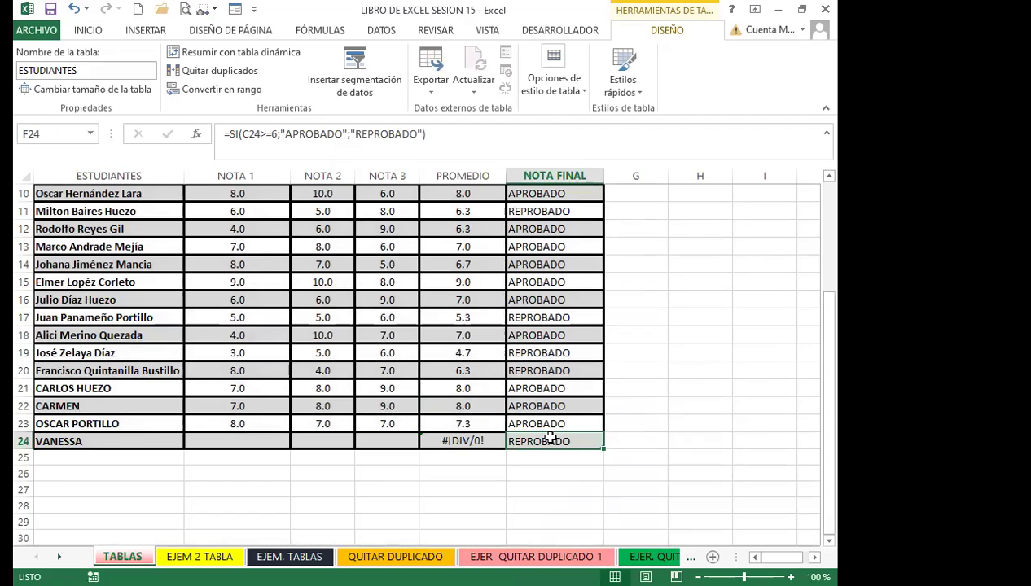
pyautogui.click(561, 419)
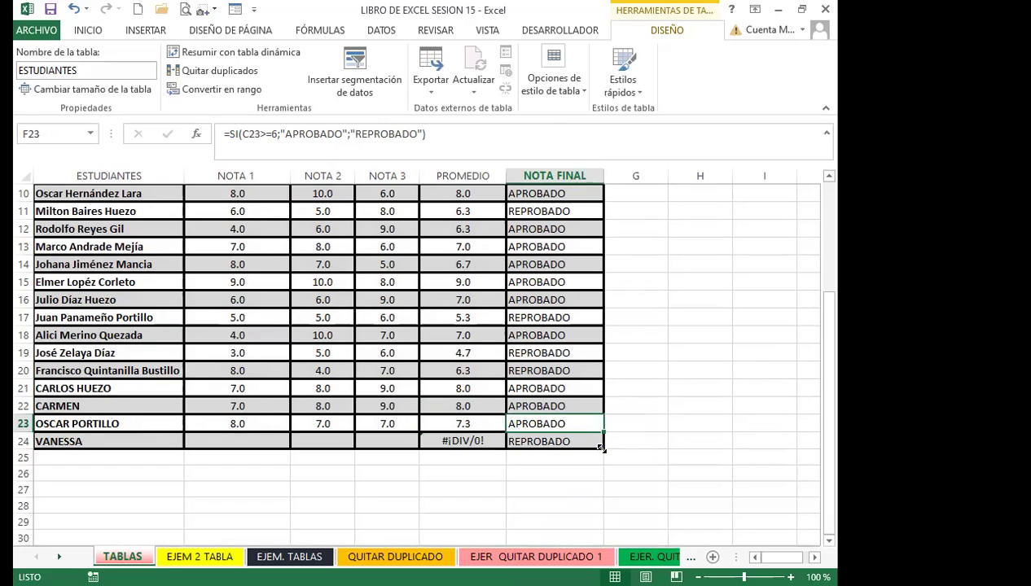
pyautogui.click(138, 461)
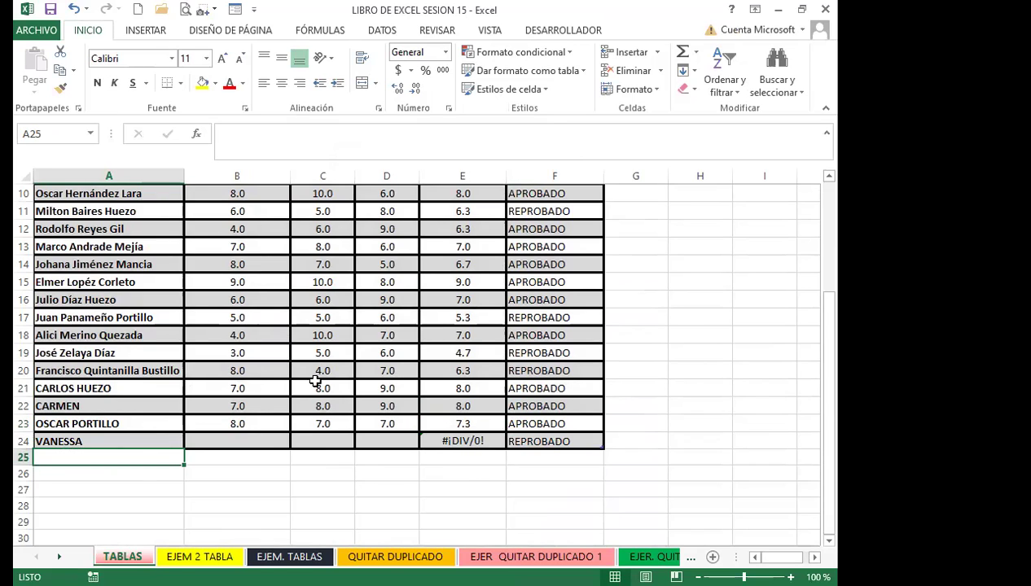
pyautogui.click(244, 383)
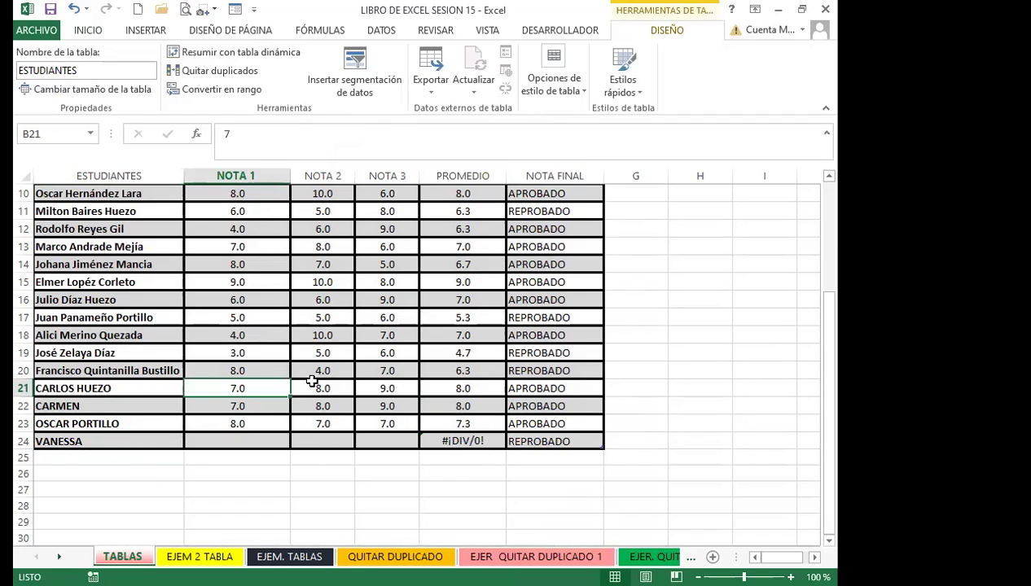
# Enter 5 in B24, C24 and D24 so VANESSA's average becomes 5.0
pyautogui.click(233, 438)
pyautogui.write('5')
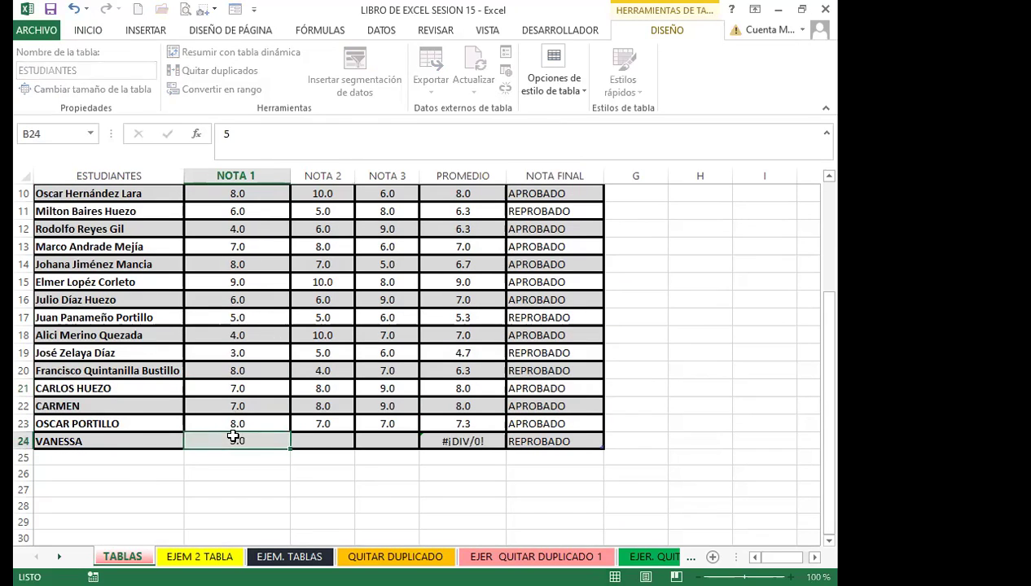
pyautogui.press('Tab')
pyautogui.write('5')
pyautogui.press('Tab')
pyautogui.write('5')
pyautogui.click(250, 471)
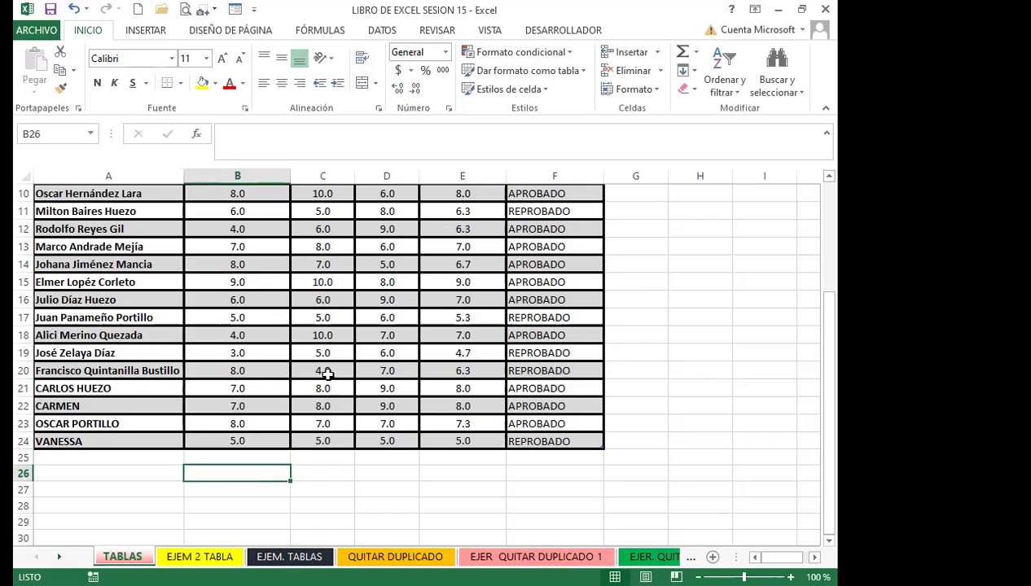
pyautogui.click(329, 371)
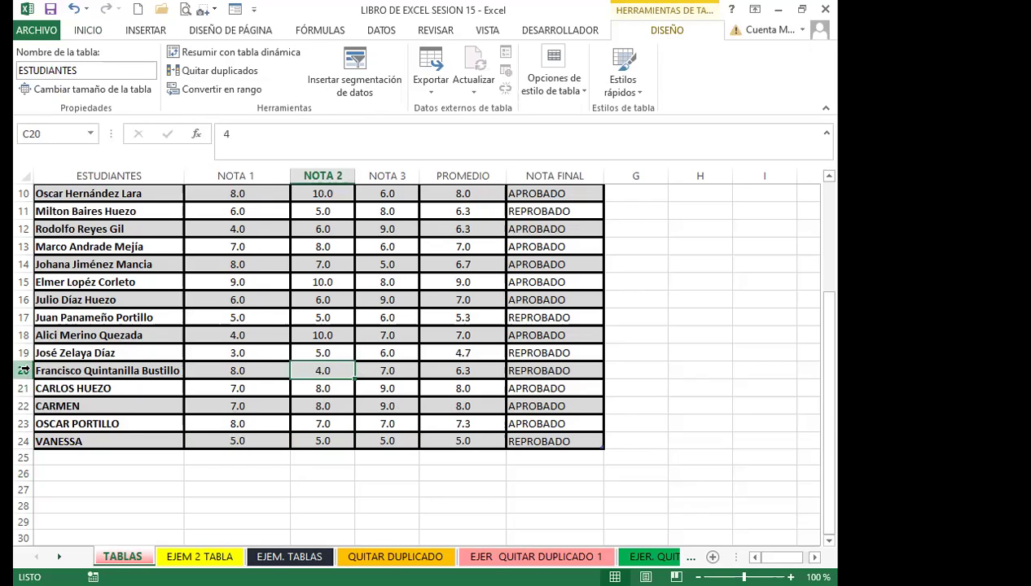
pyautogui.click(20, 371)
pyautogui.click(163, 352)
pyautogui.scroll(3, 404, 347)
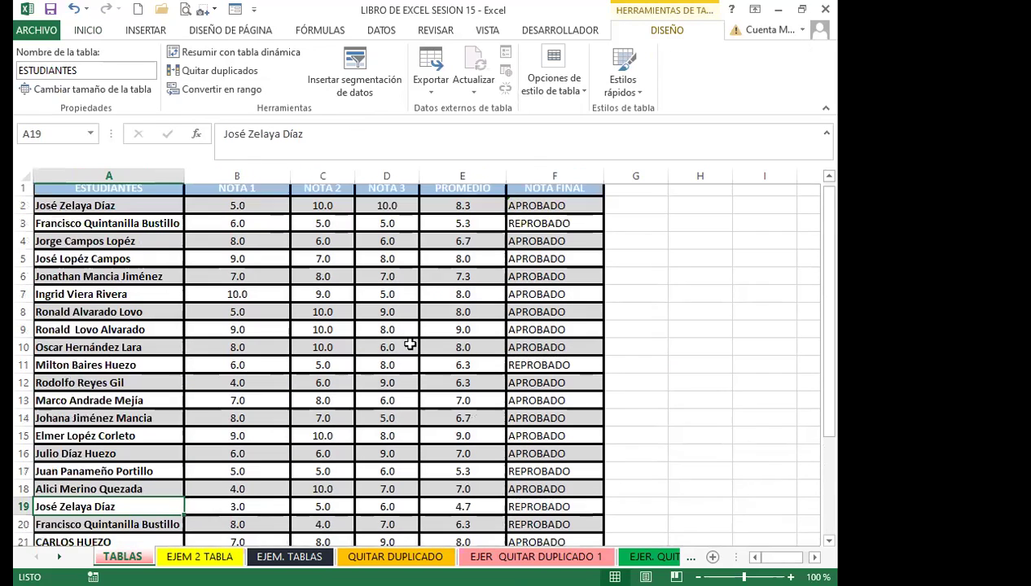
pyautogui.click(372, 350)
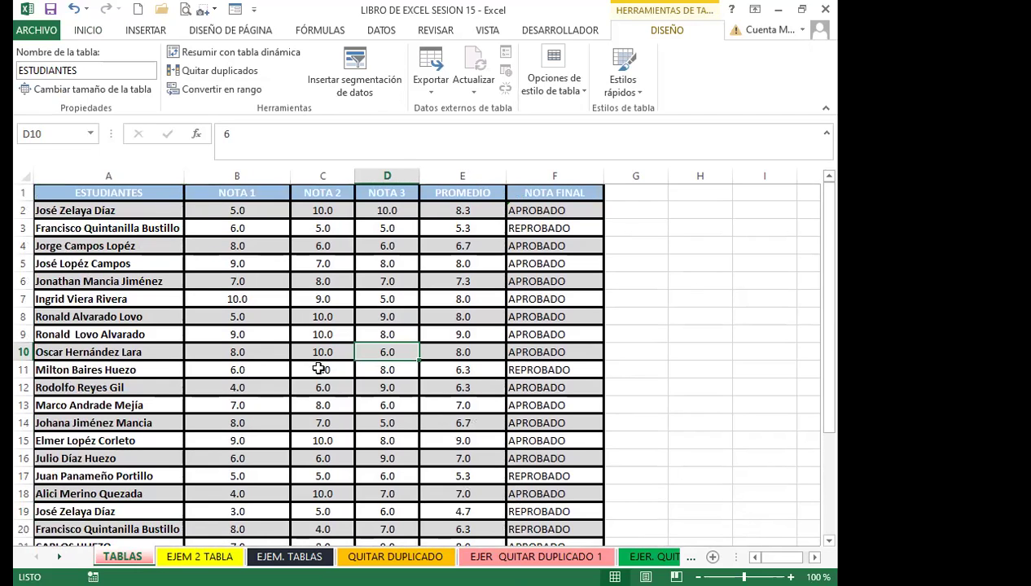
pyautogui.scroll(-2, 273, 371)
pyautogui.scroll(-2, 273, 371)
pyautogui.click(261, 353)
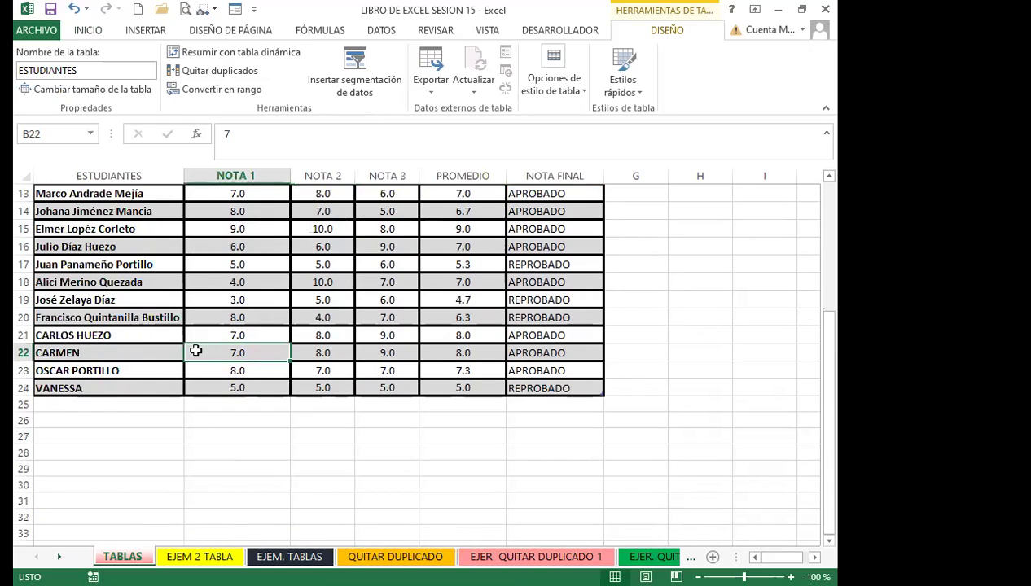
pyautogui.click(23, 319)
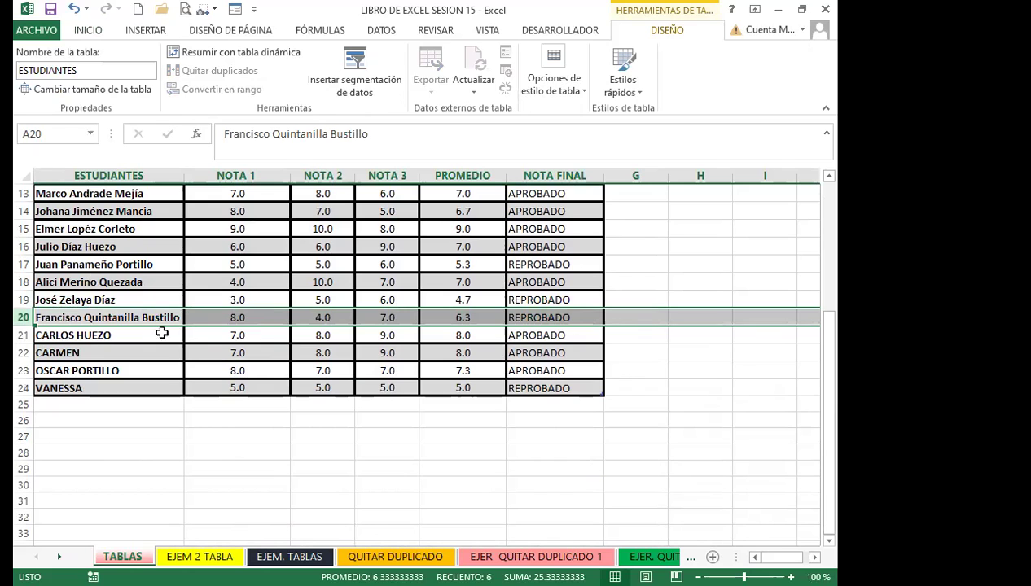
pyautogui.click(119, 318)
pyautogui.scroll(4, 426, 271)
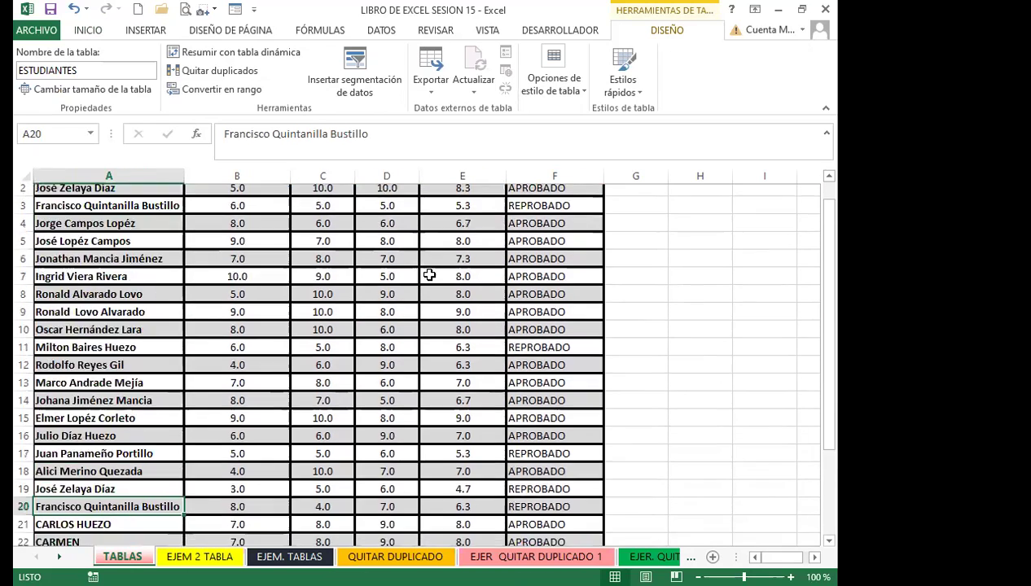
pyautogui.click(481, 212)
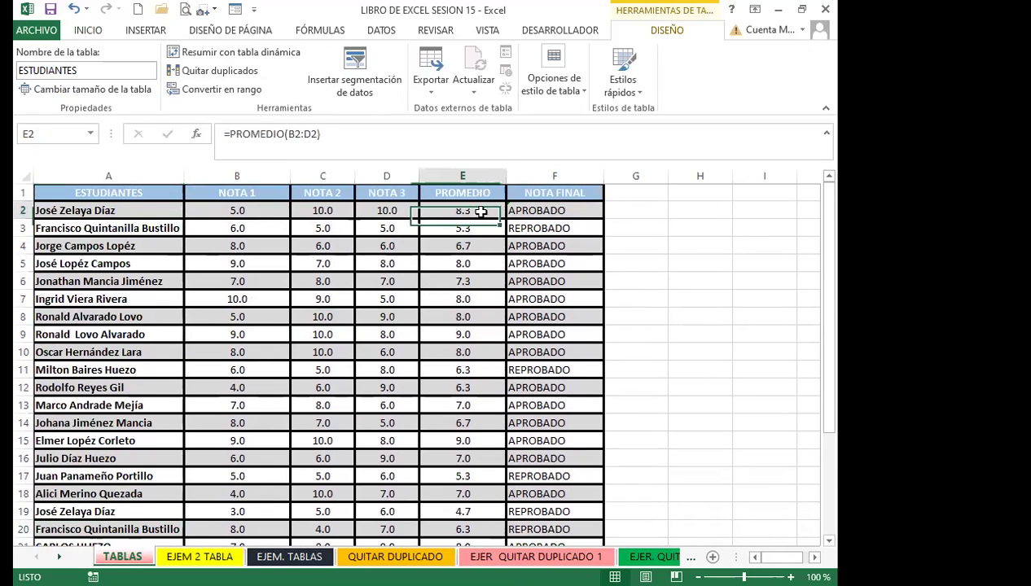
pyautogui.click(547, 210)
pyautogui.click(446, 210)
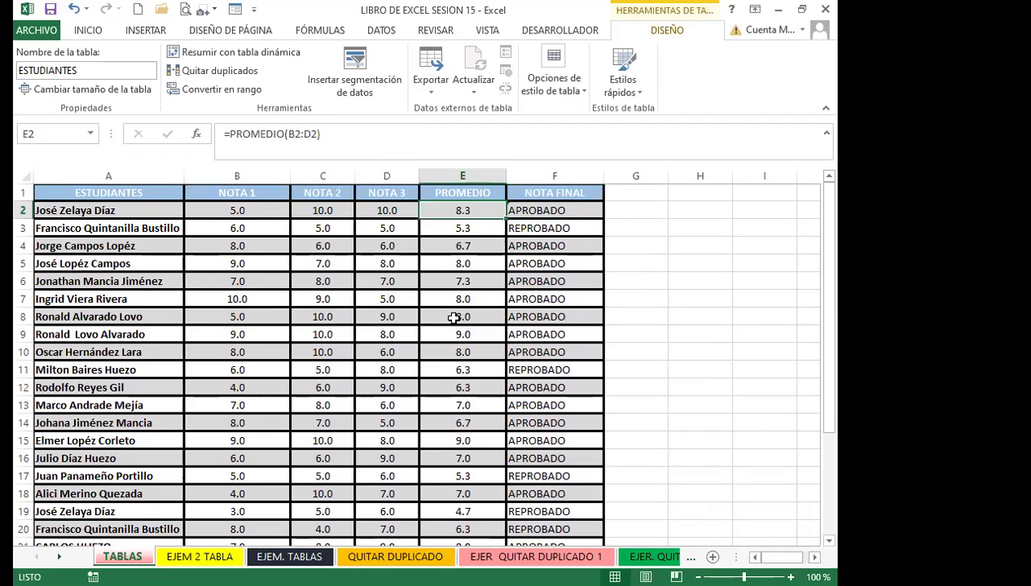
pyautogui.scroll(-3, 448, 357)
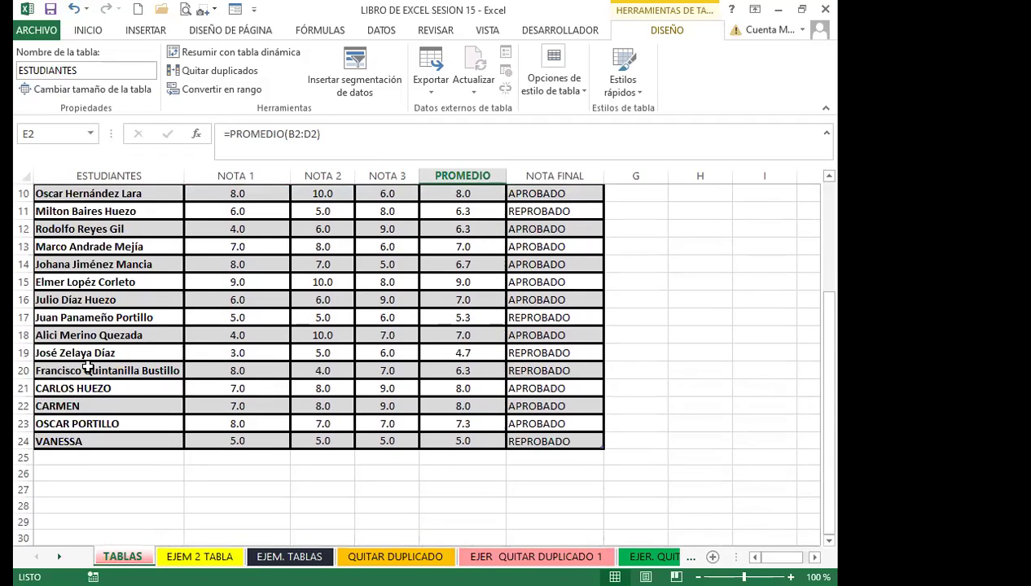
pyautogui.click(24, 371)
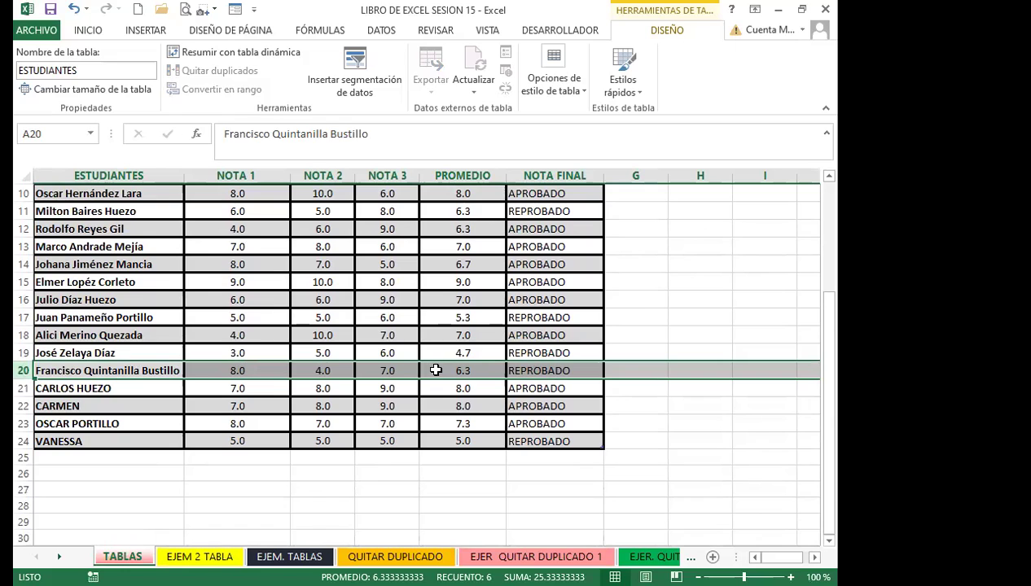
pyautogui.click(532, 366)
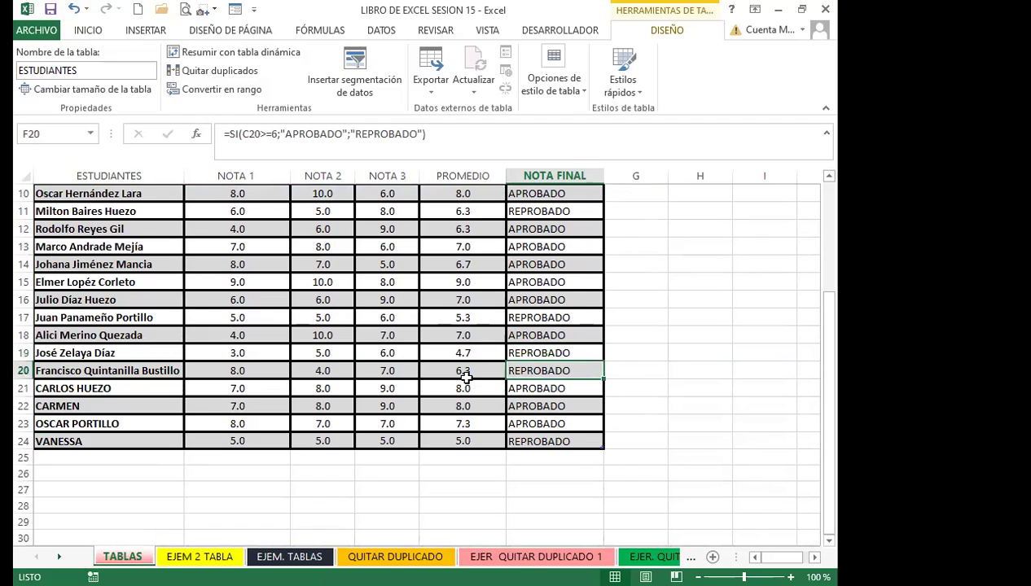
pyautogui.click(553, 353)
pyautogui.click(551, 372)
pyautogui.click(444, 371)
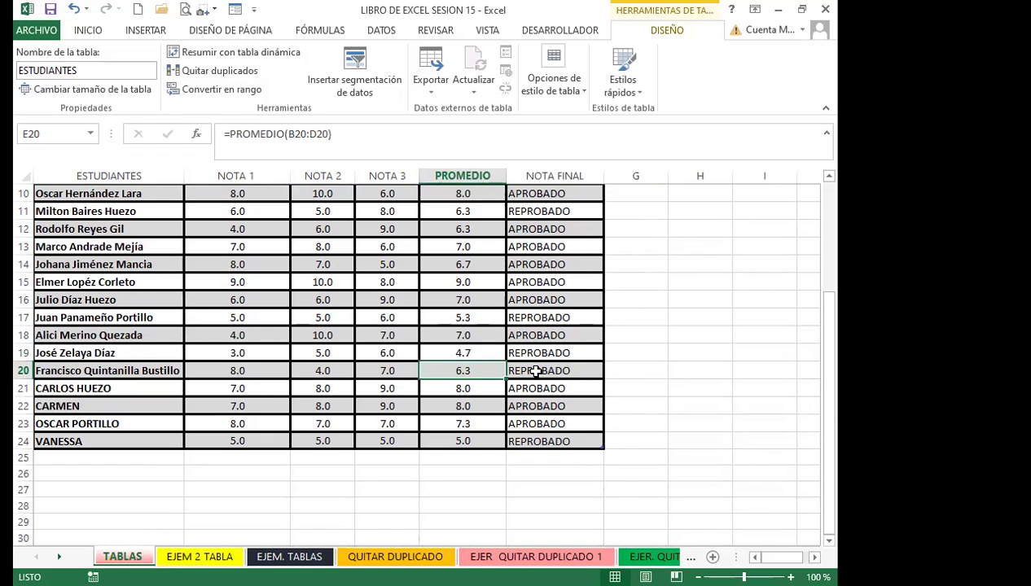
pyautogui.click(535, 371)
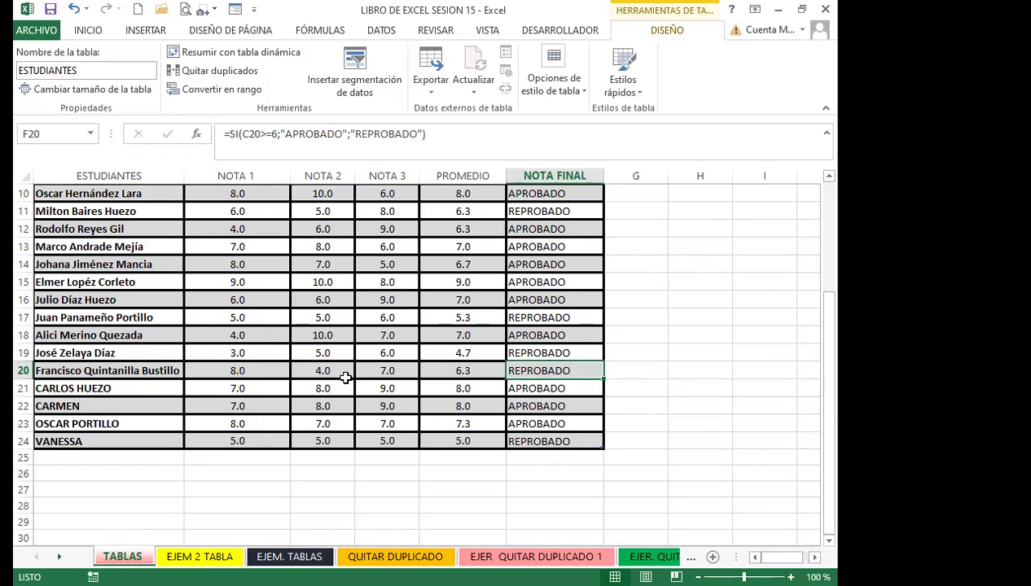
pyautogui.scroll(3, 345, 373)
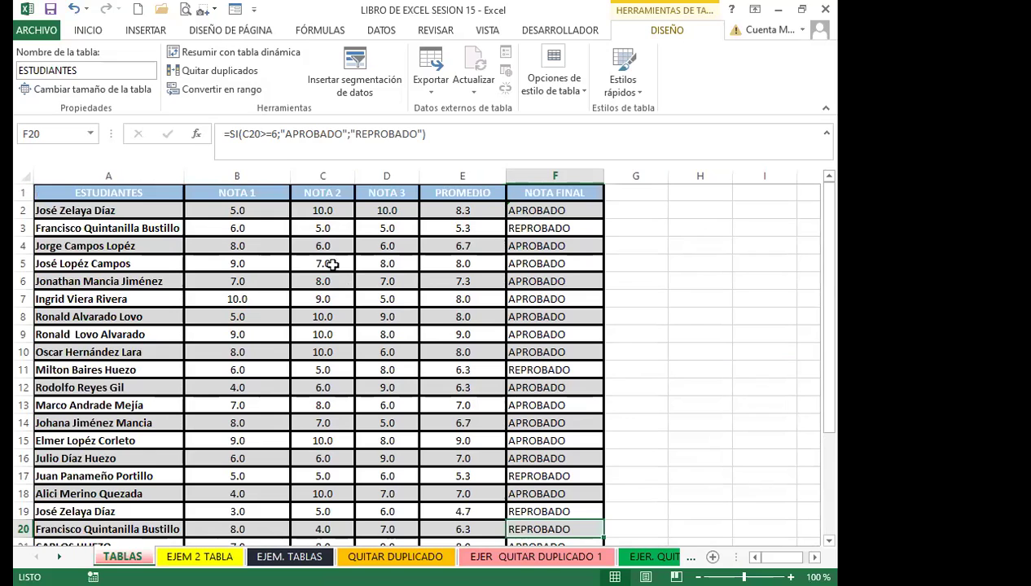
pyautogui.click(300, 280)
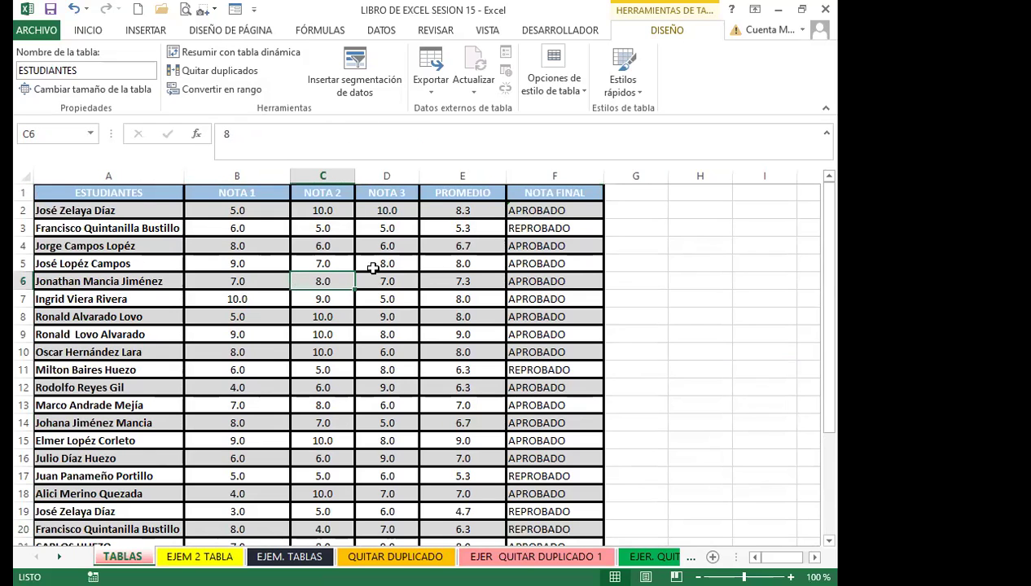
pyautogui.scroll(-4, 223, 357)
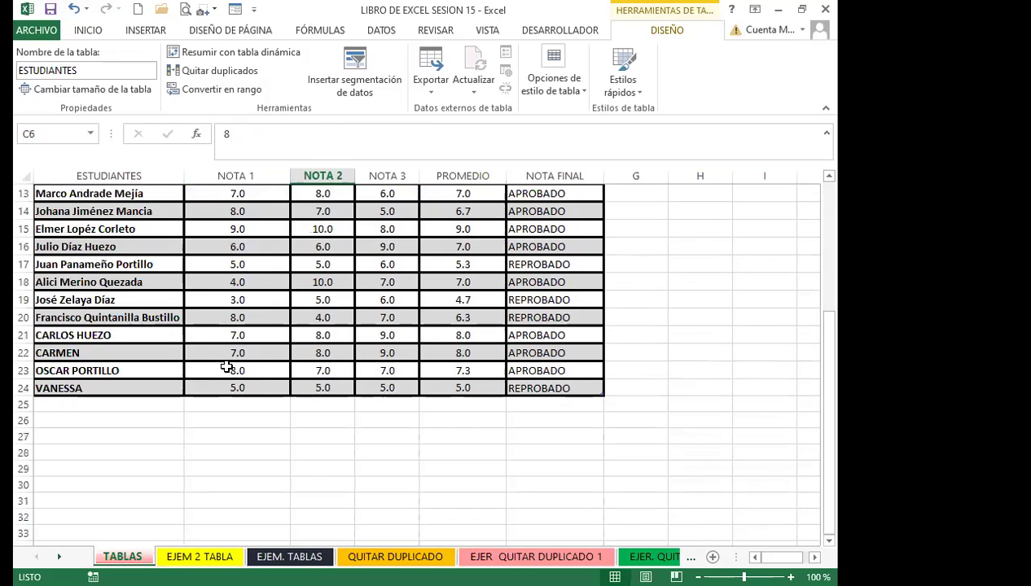
pyautogui.scroll(4, 226, 368)
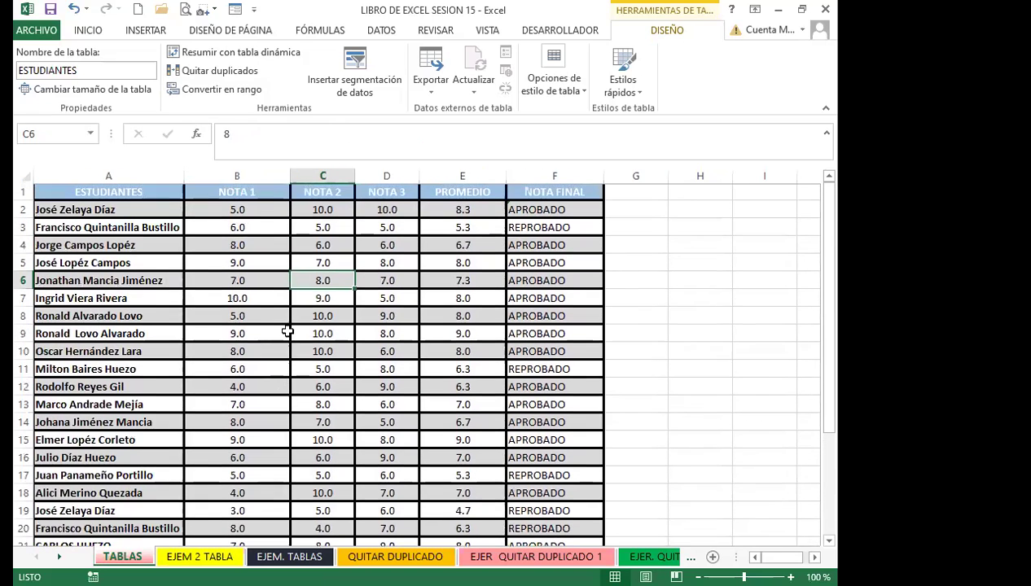
pyautogui.click(238, 357)
pyautogui.scroll(-4, 243, 365)
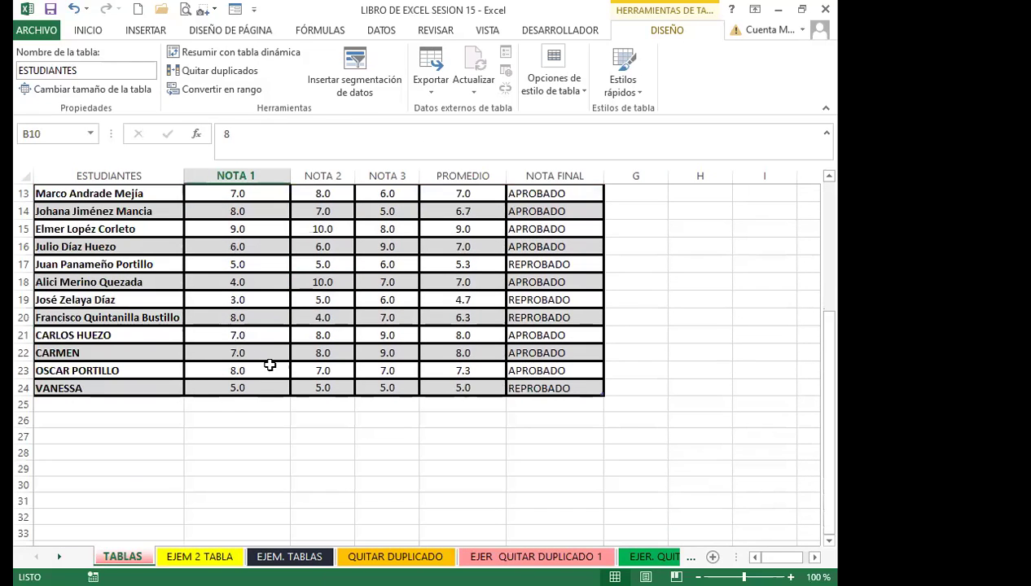
pyautogui.click(252, 298)
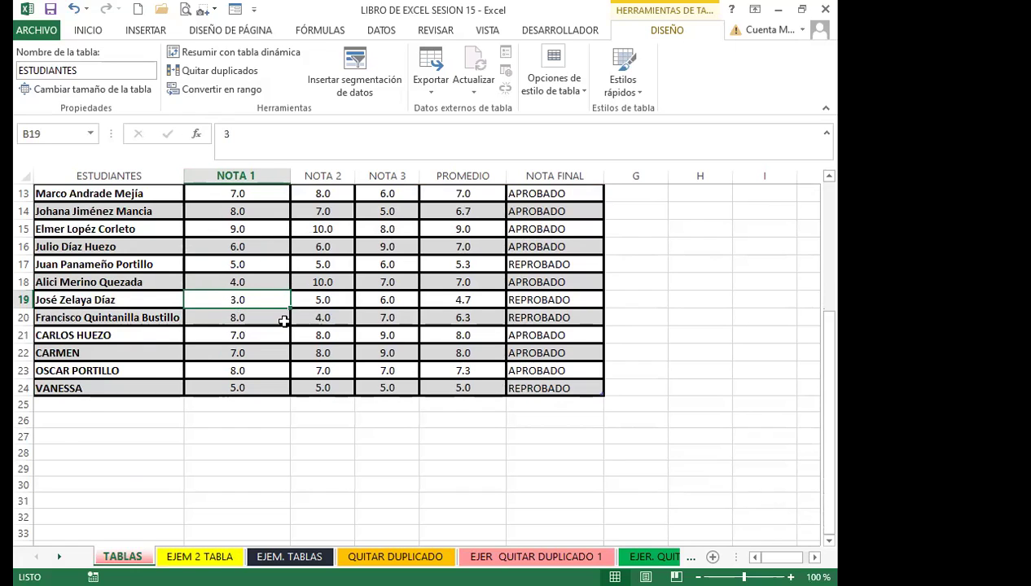
pyautogui.scroll(4, 283, 314)
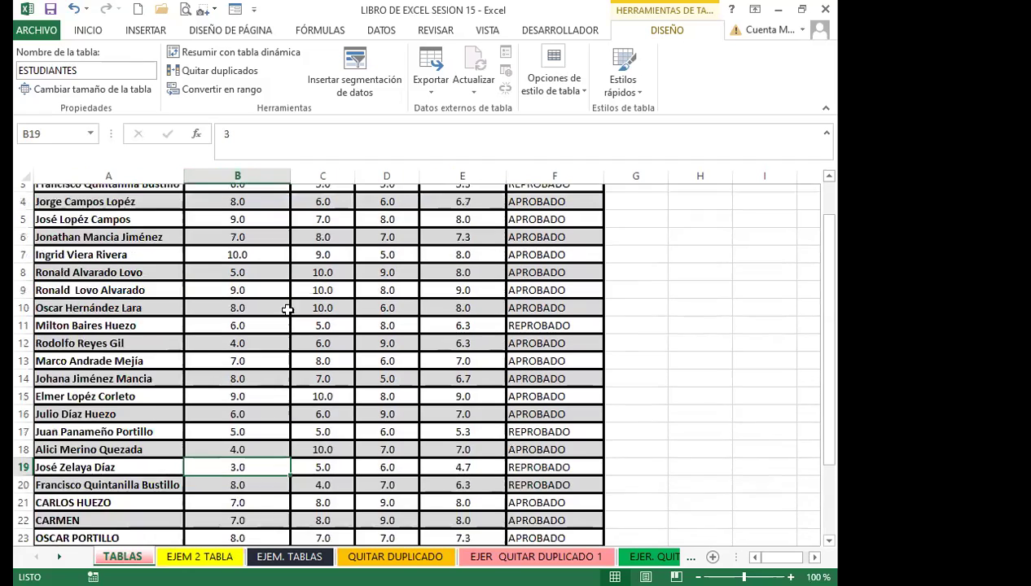
pyautogui.click(315, 335)
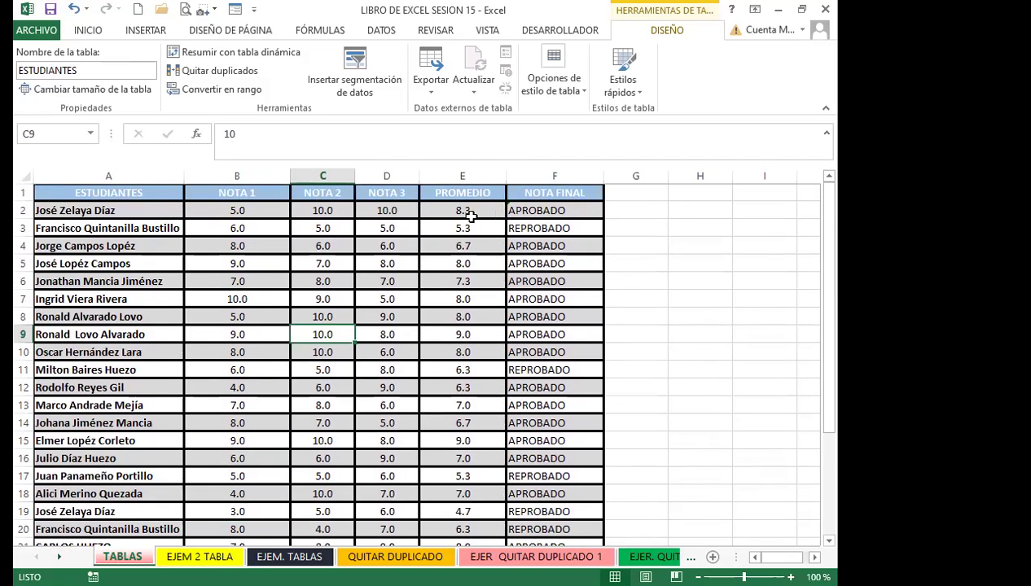
pyautogui.click(464, 210)
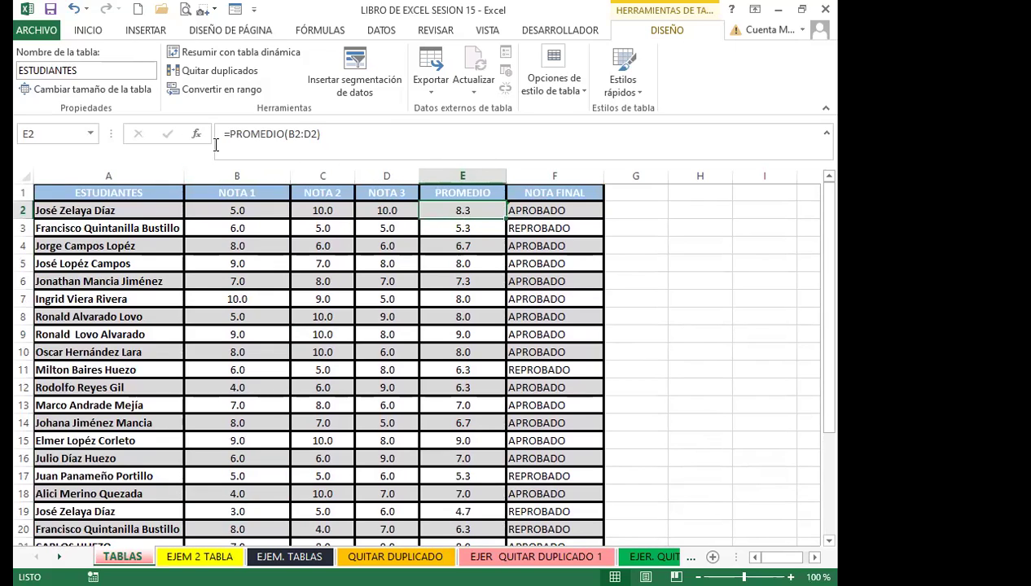
pyautogui.click(530, 209)
pyautogui.click(438, 299)
pyautogui.click(465, 382)
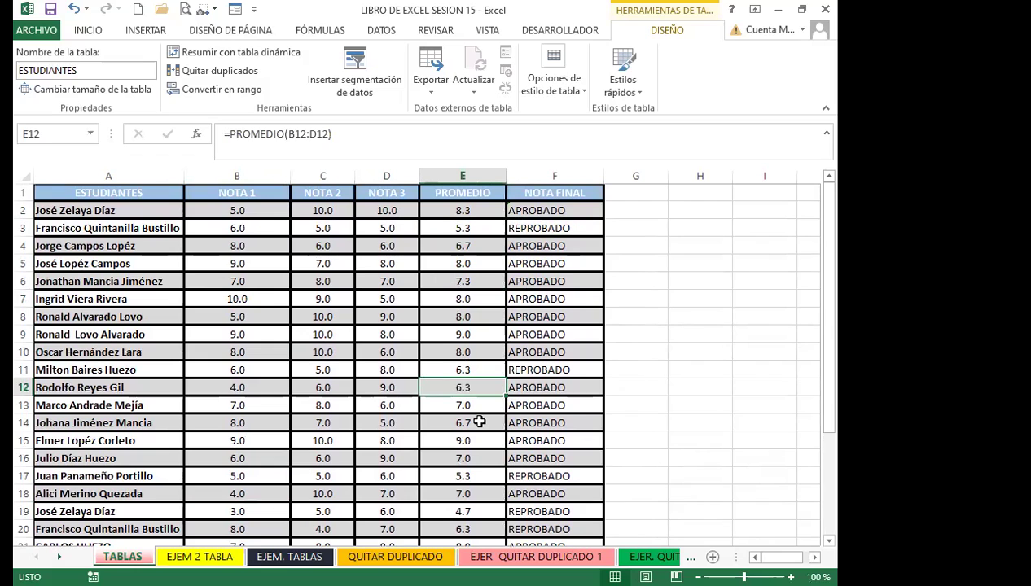
pyautogui.scroll(-3, 479, 422)
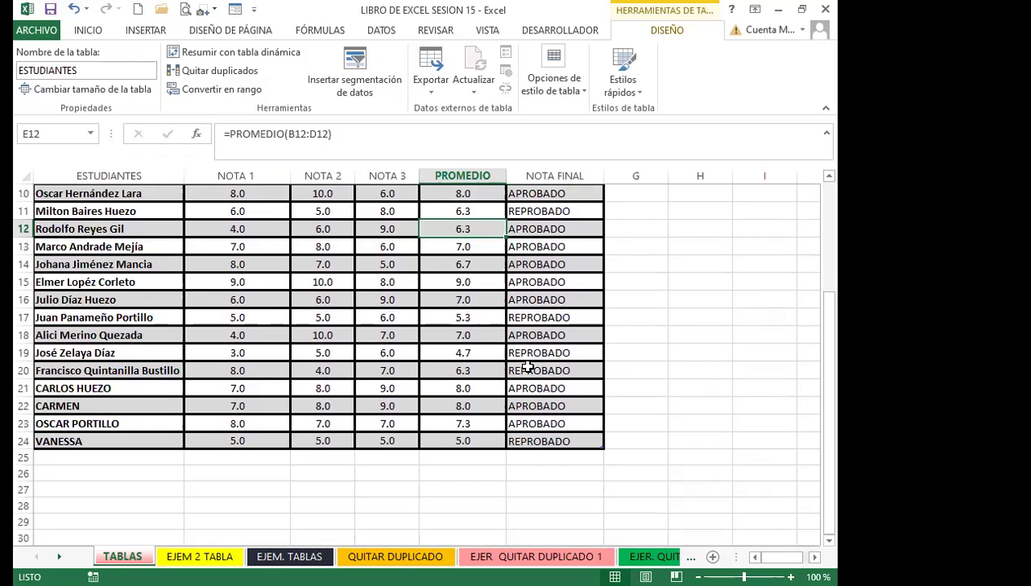
pyautogui.click(531, 370)
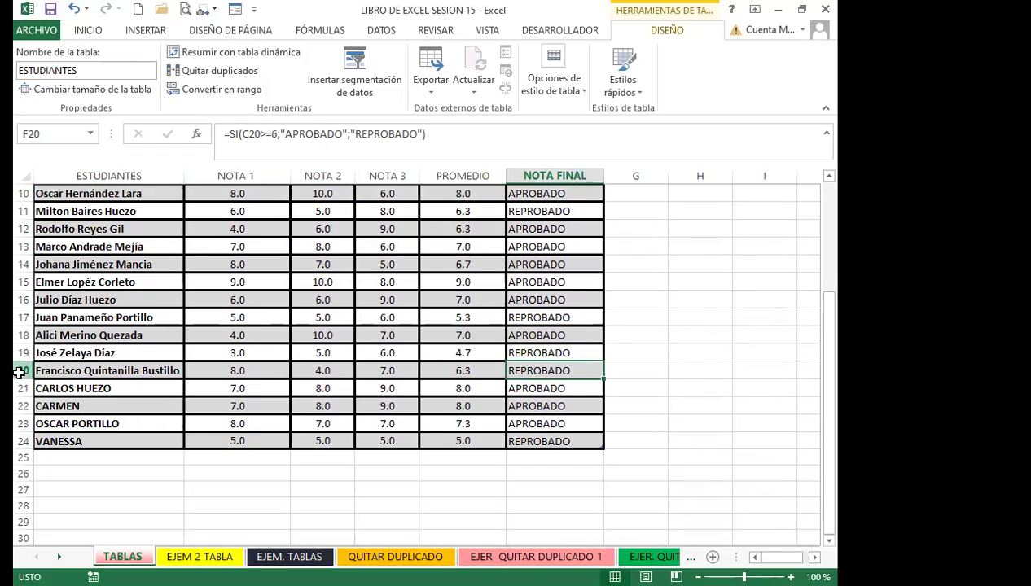
pyautogui.click(22, 371)
pyautogui.click(566, 371)
pyautogui.click(550, 348)
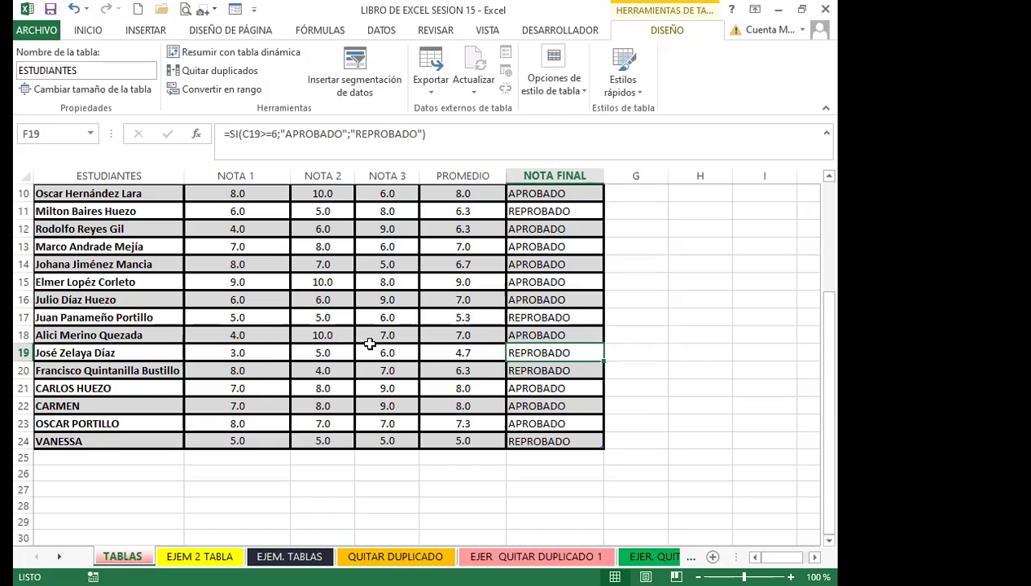
pyautogui.moveTo(65, 353); pyautogui.dragTo(441, 353)
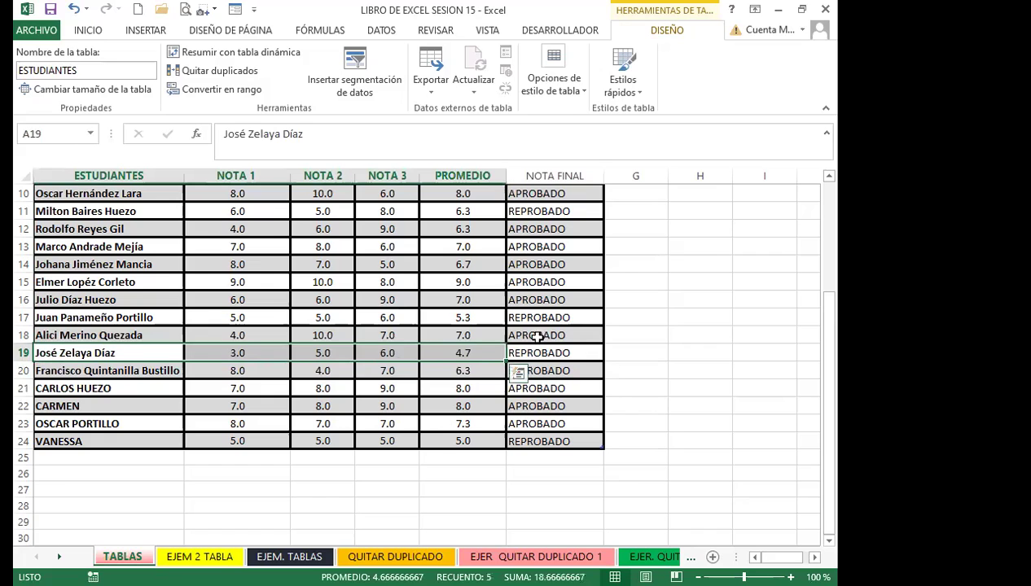
pyautogui.click(531, 376)
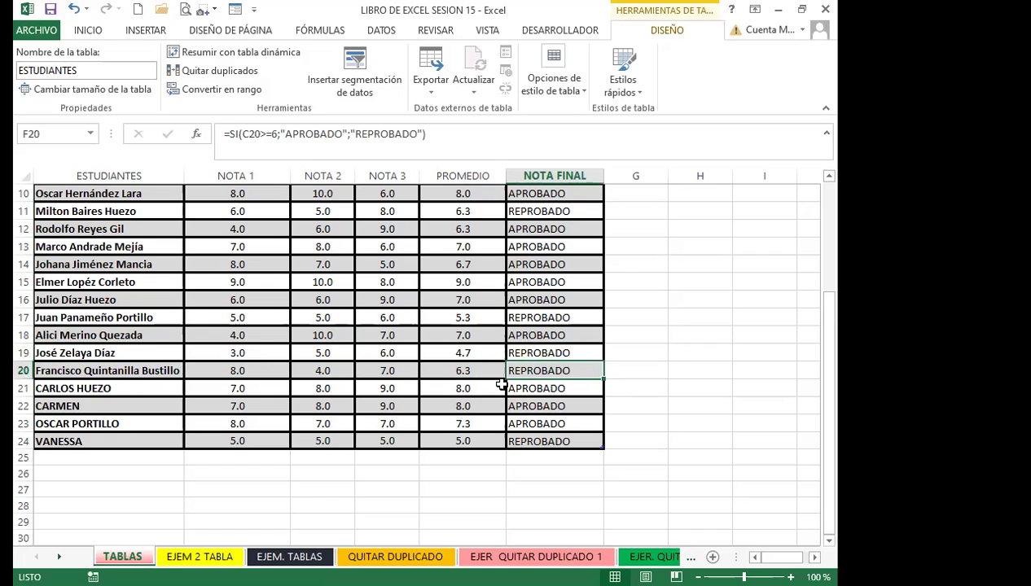
pyautogui.click(23, 370)
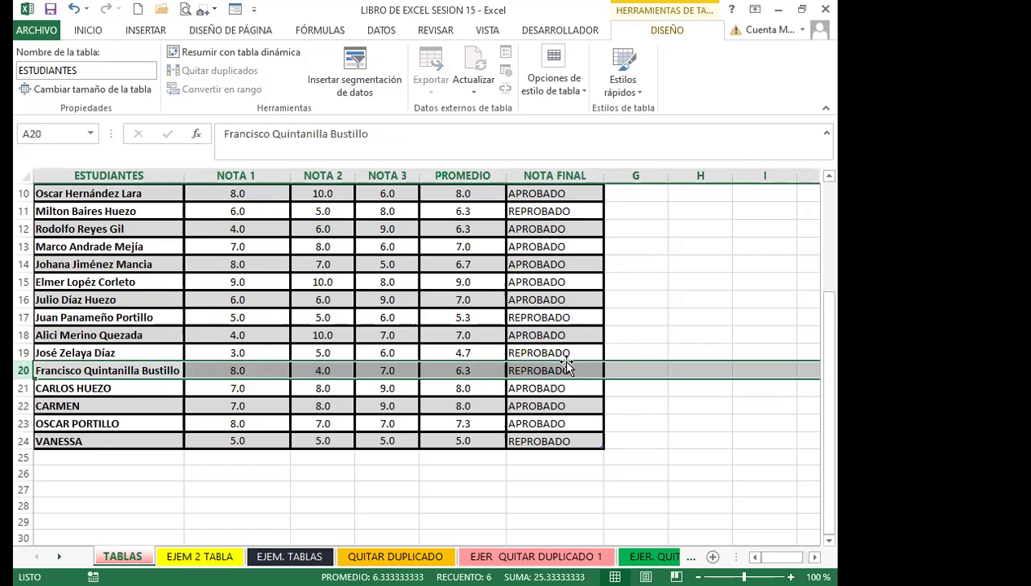
pyautogui.click(559, 367)
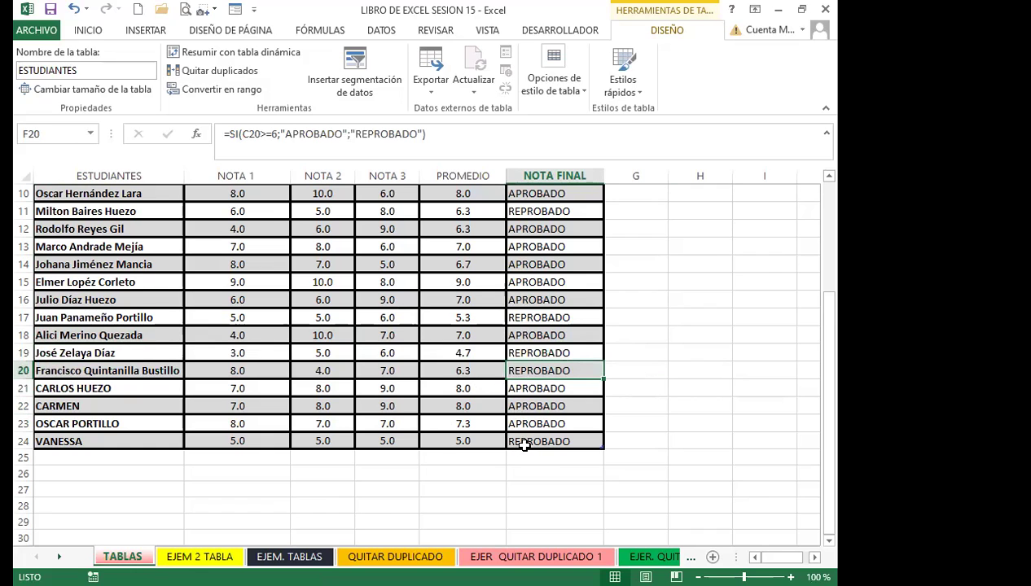
pyautogui.scroll(3, 514, 399)
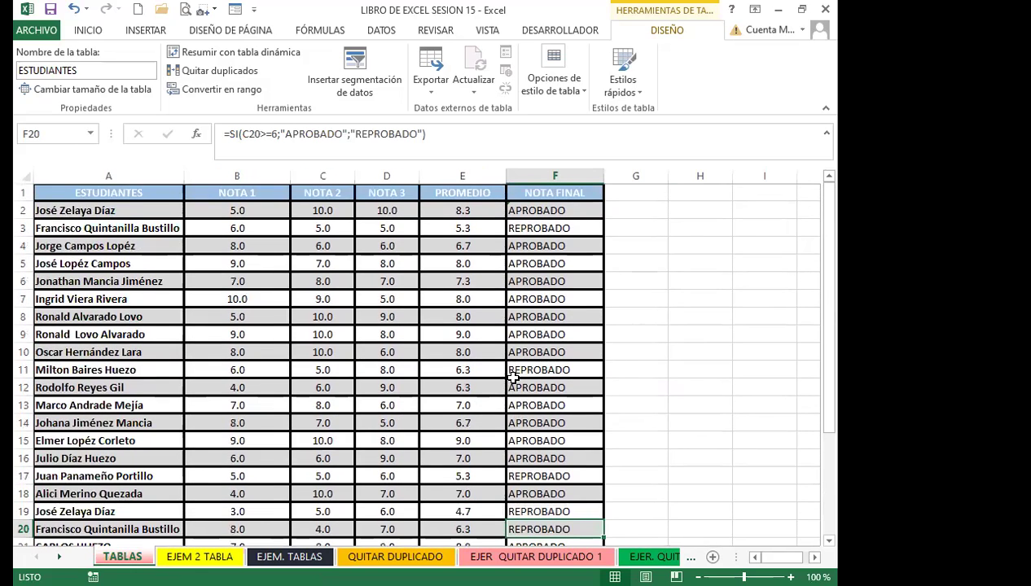
pyautogui.click(438, 210)
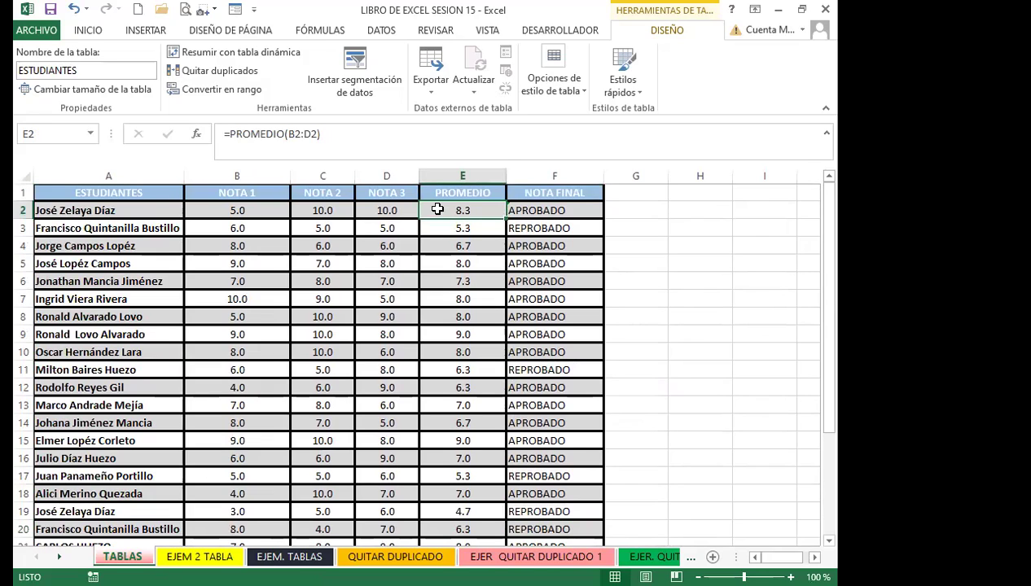
# Rewrite the E2 average as =PROMEDIO(B2:D2)
pyautogui.press('BackSpace')
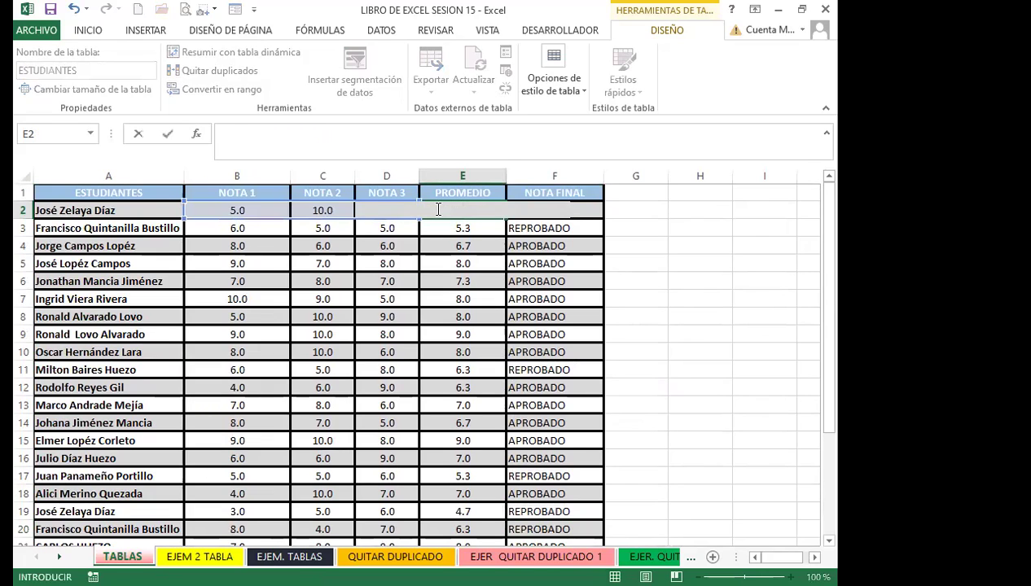
pyautogui.write('=P')
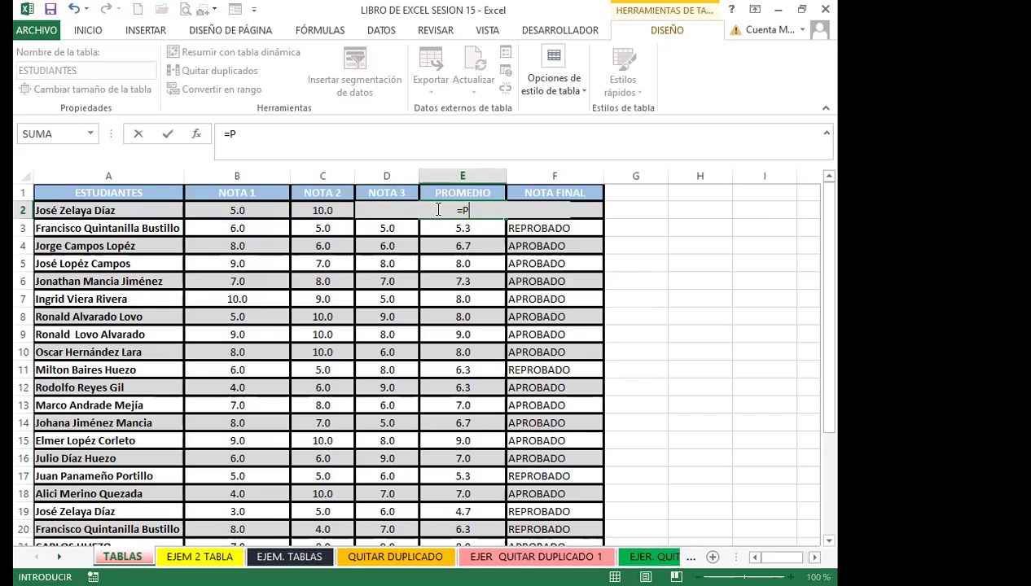
pyautogui.write('ROMEDIO')
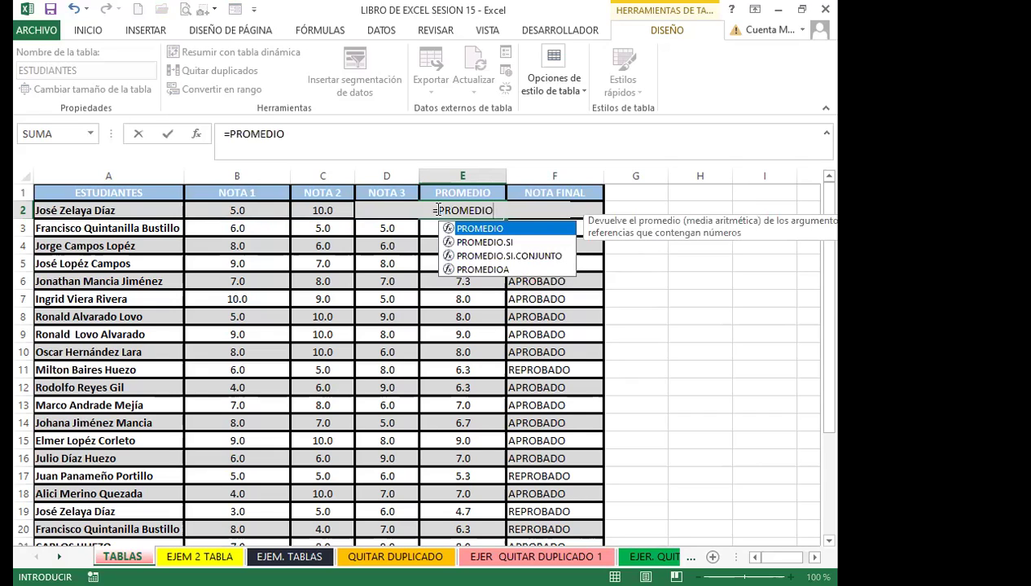
pyautogui.write('(')
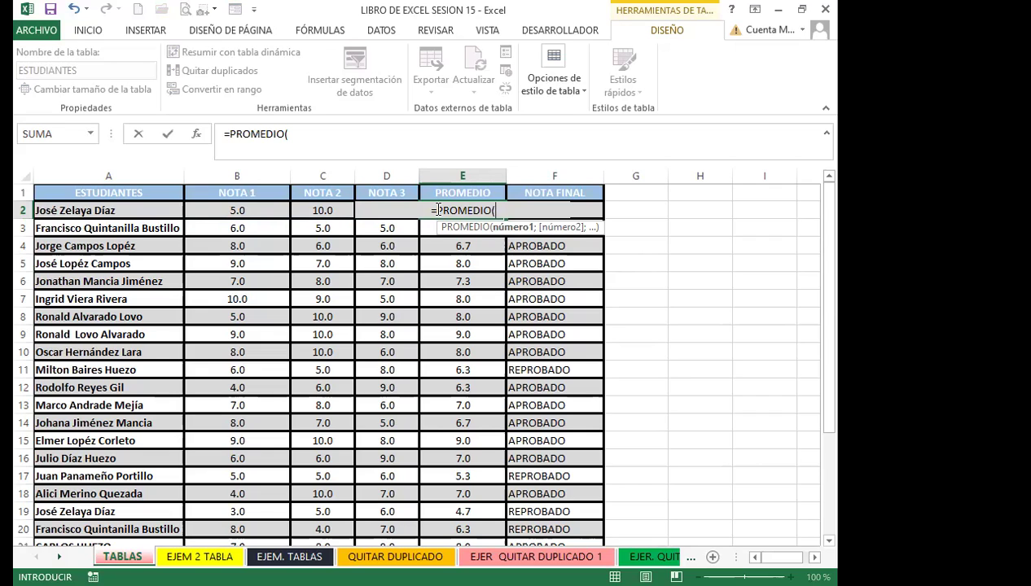
pyautogui.write('B2')
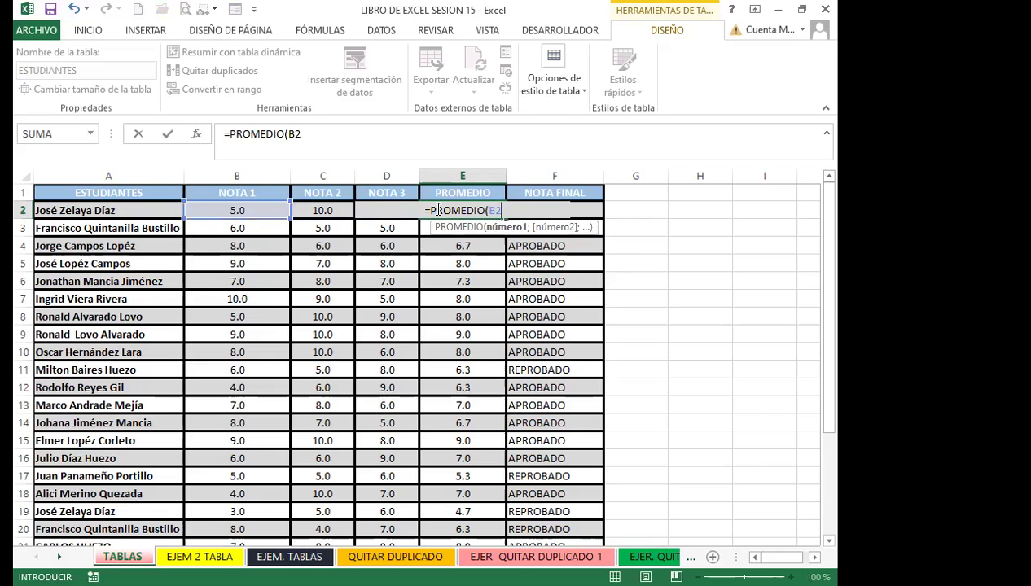
pyautogui.write(':')
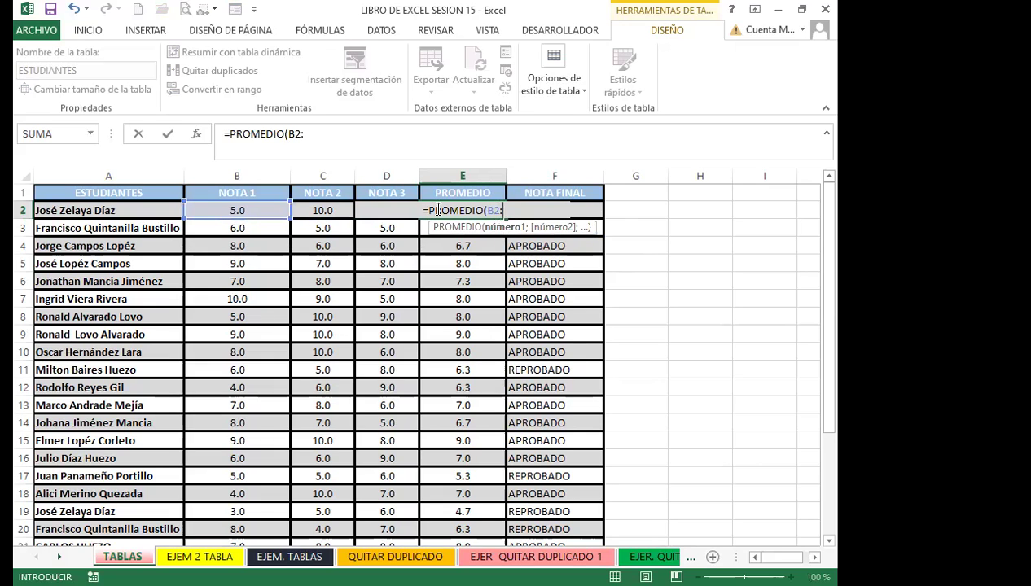
pyautogui.write('D2)')
pyautogui.press('Return')
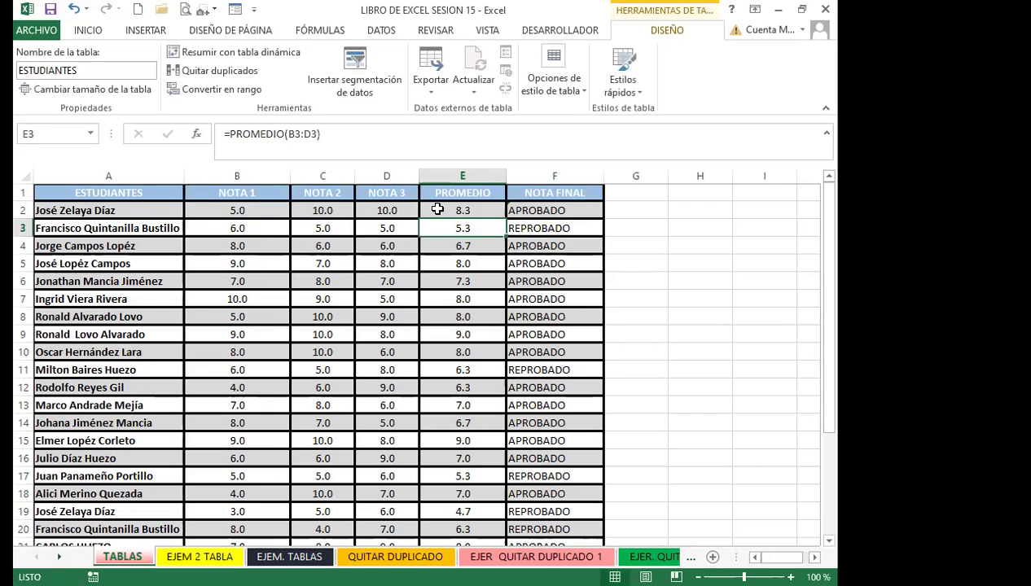
# Copy the E2 average formula down to E24 and spot-check E20 and E23
pyautogui.click(440, 209)
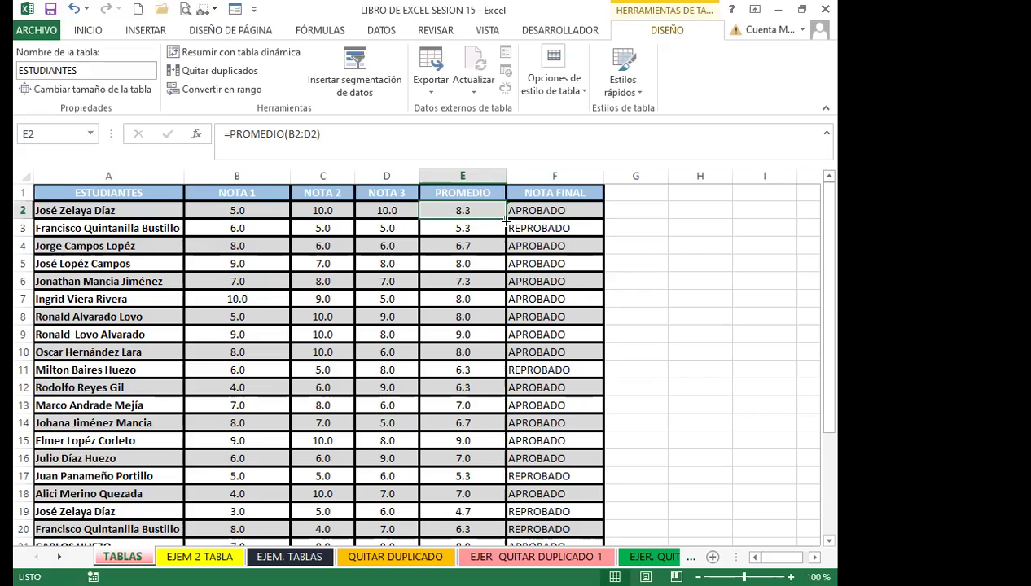
pyautogui.doubleClick(505, 218)
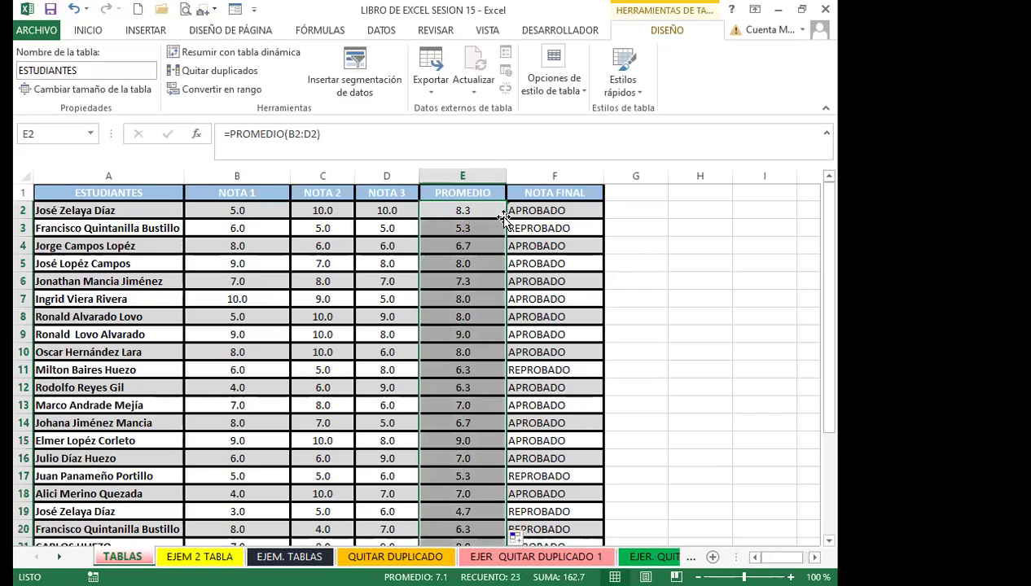
pyautogui.scroll(-2, 436, 386)
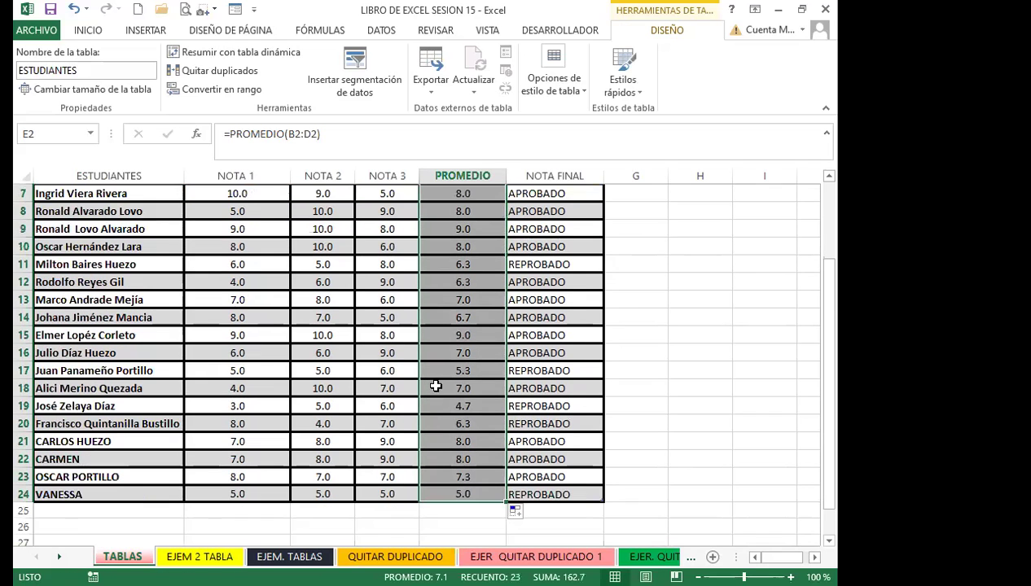
pyautogui.click(445, 477)
pyautogui.click(448, 426)
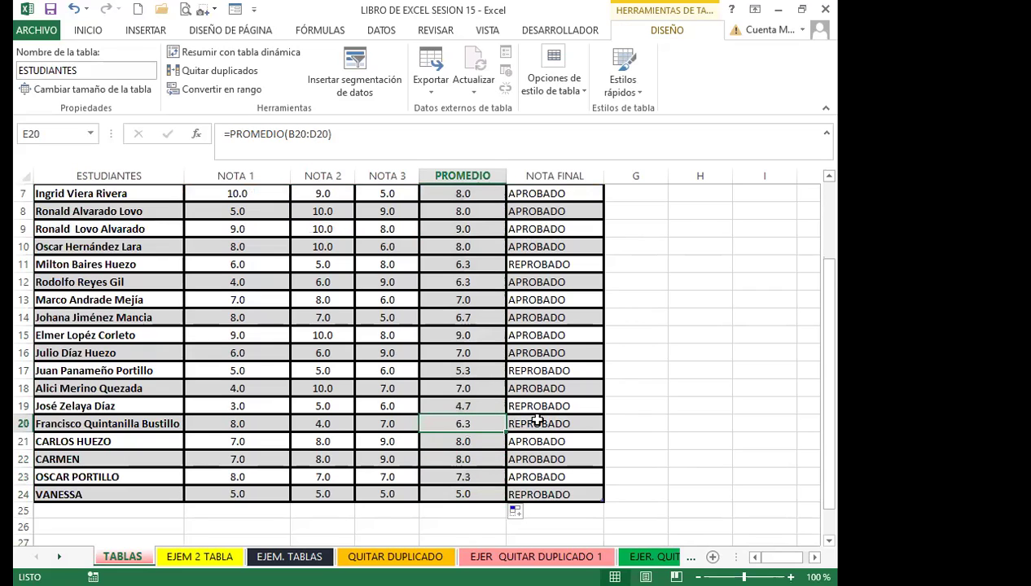
pyautogui.scroll(2, 453, 375)
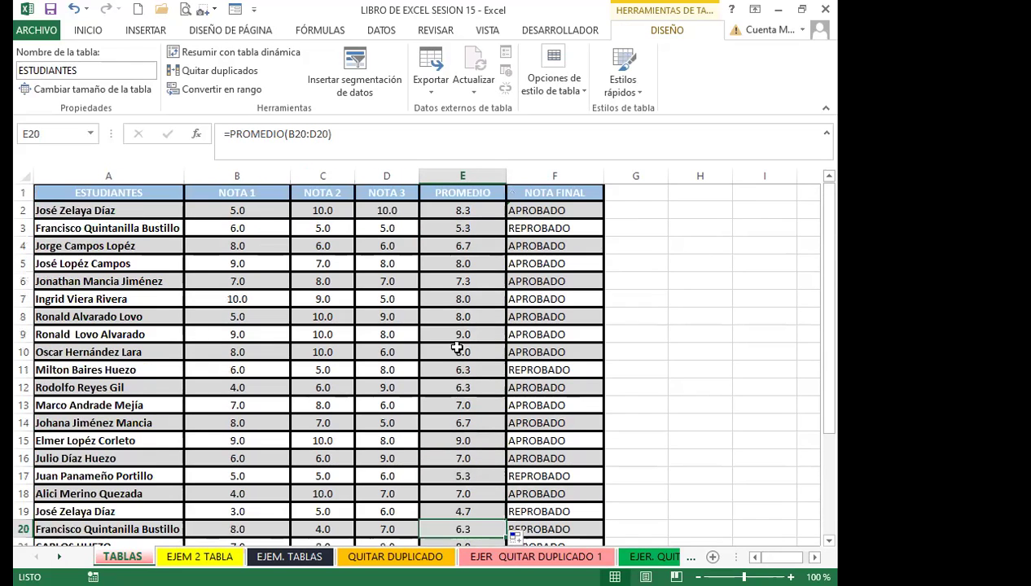
pyautogui.click(452, 213)
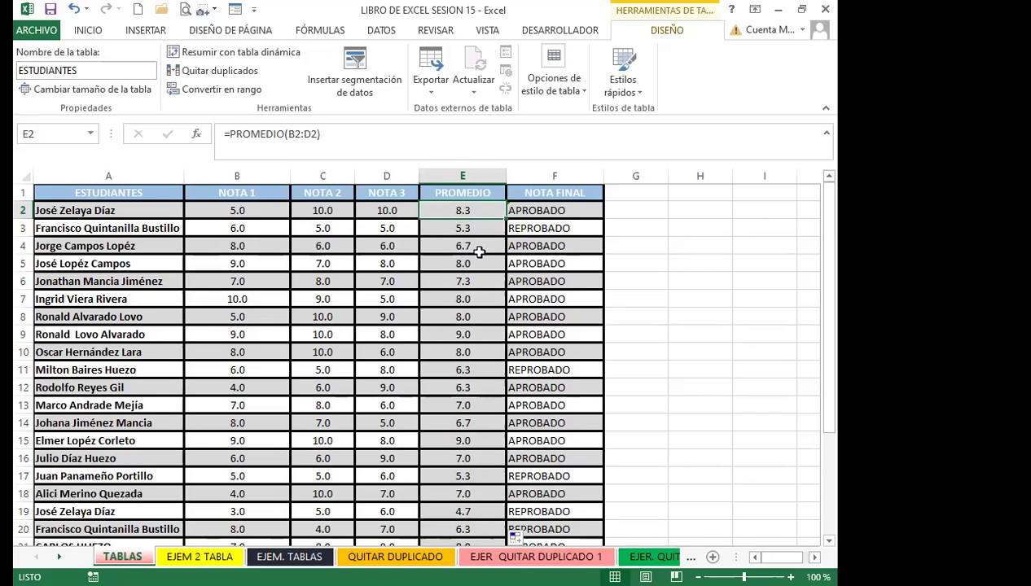
pyautogui.click(545, 211)
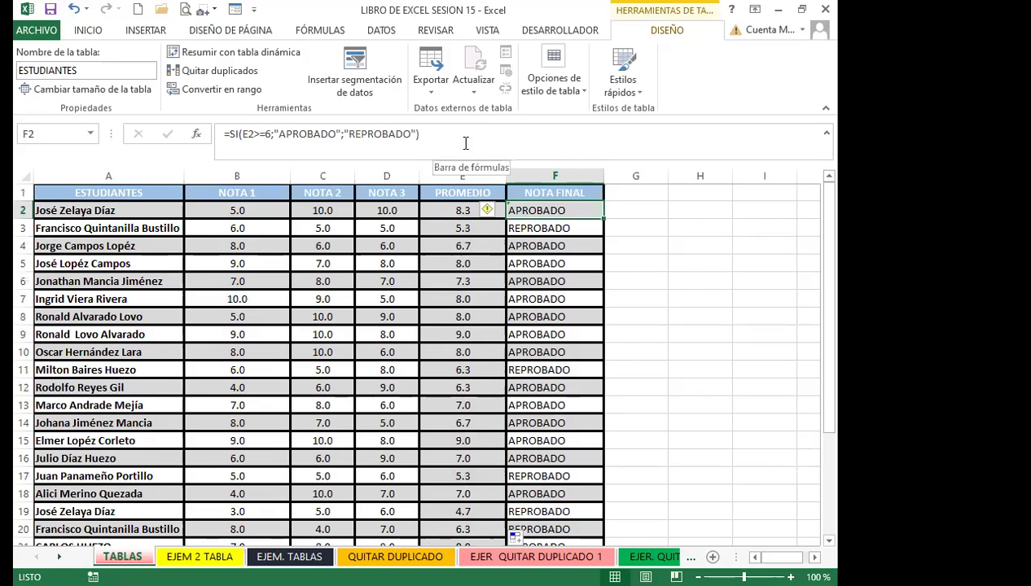
# Replace F2 with =SI(E2>=6;"APROBADO";"REPROBADO") so the whole NOTA FINAL column fills
pyautogui.press('Delete')
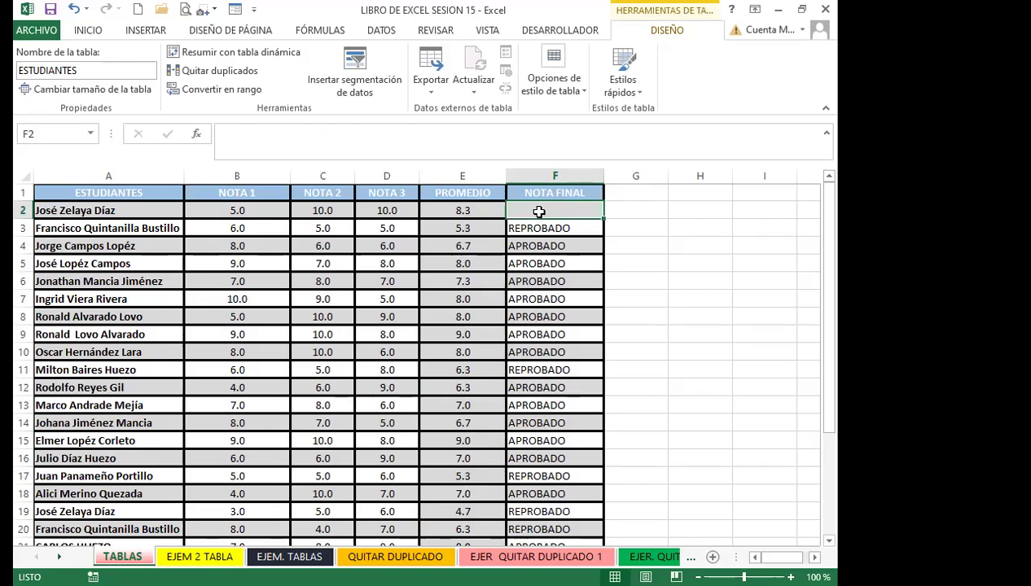
pyautogui.write('=')
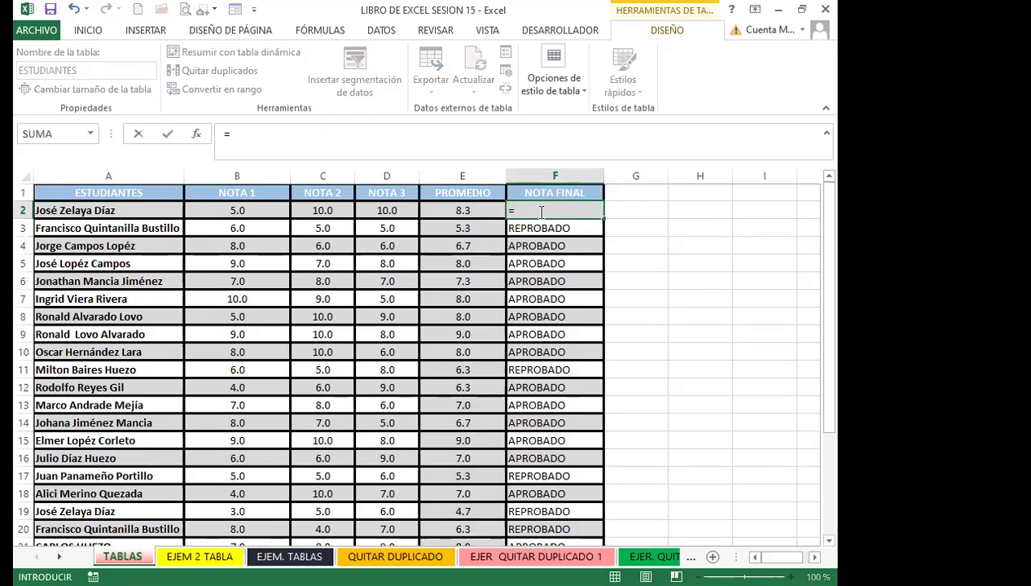
pyautogui.write('SI')
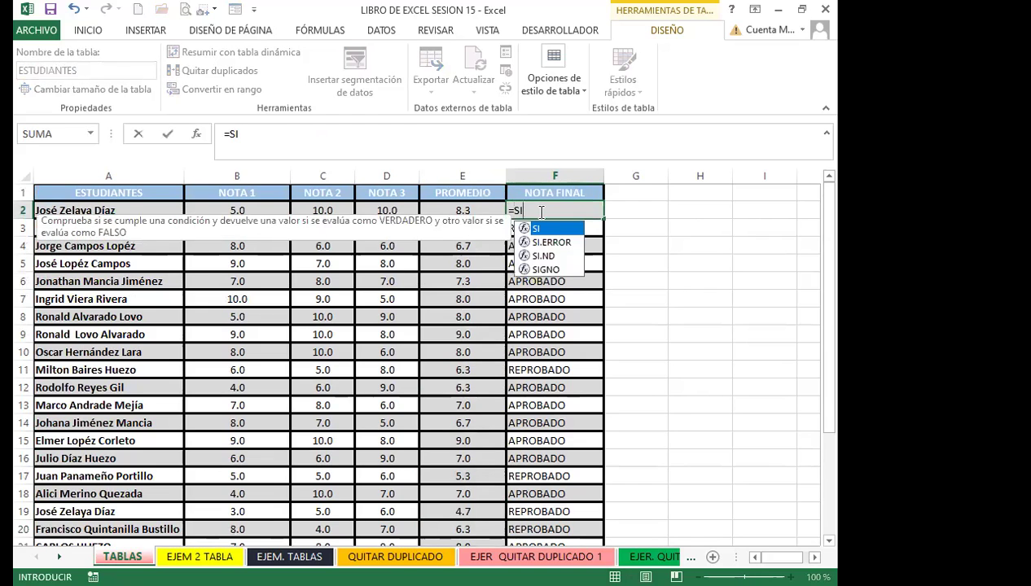
pyautogui.write('(')
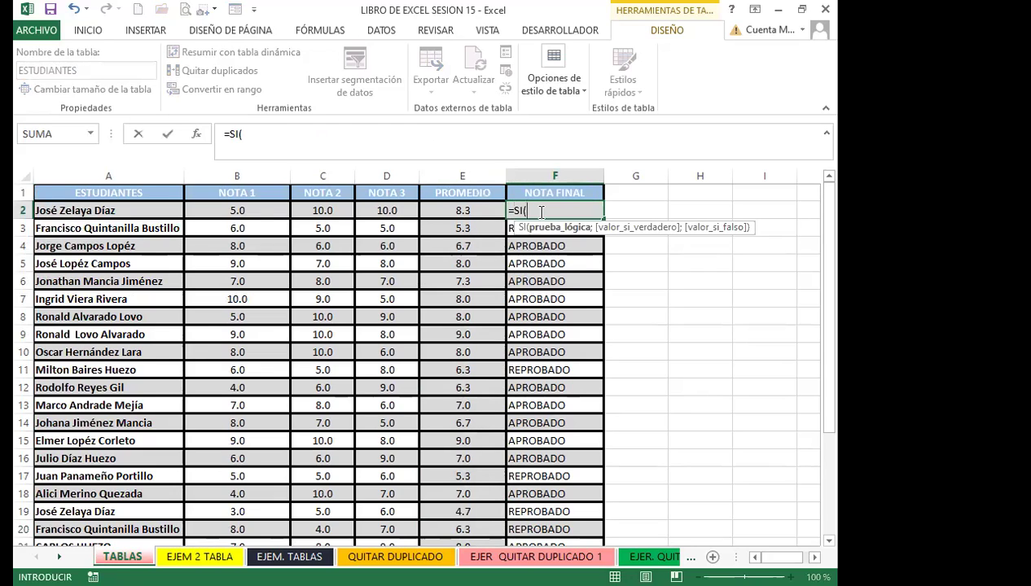
pyautogui.press('Left')
pyautogui.write(';')
pyautogui.press('BackSpace')
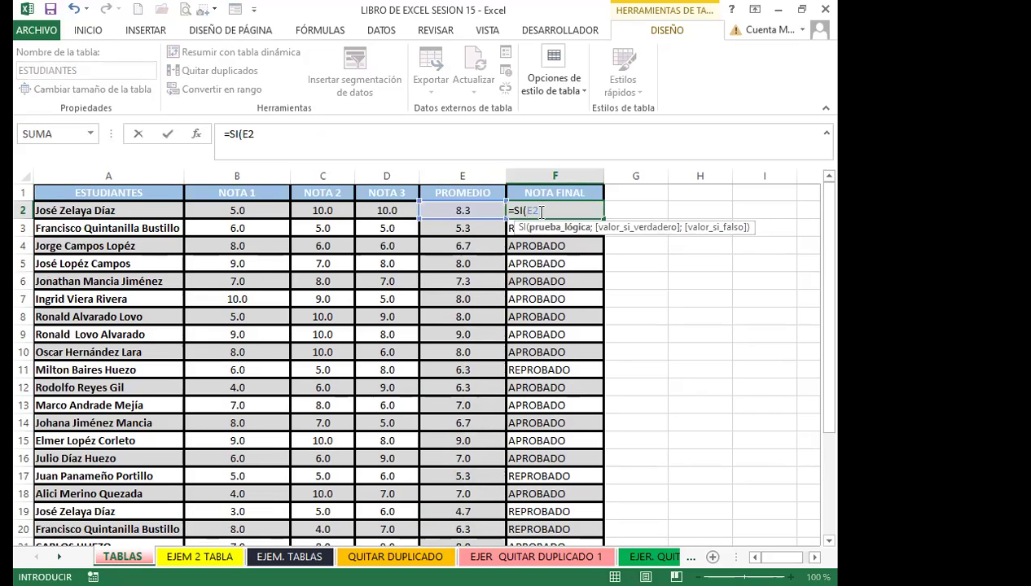
pyautogui.write('>=6;')
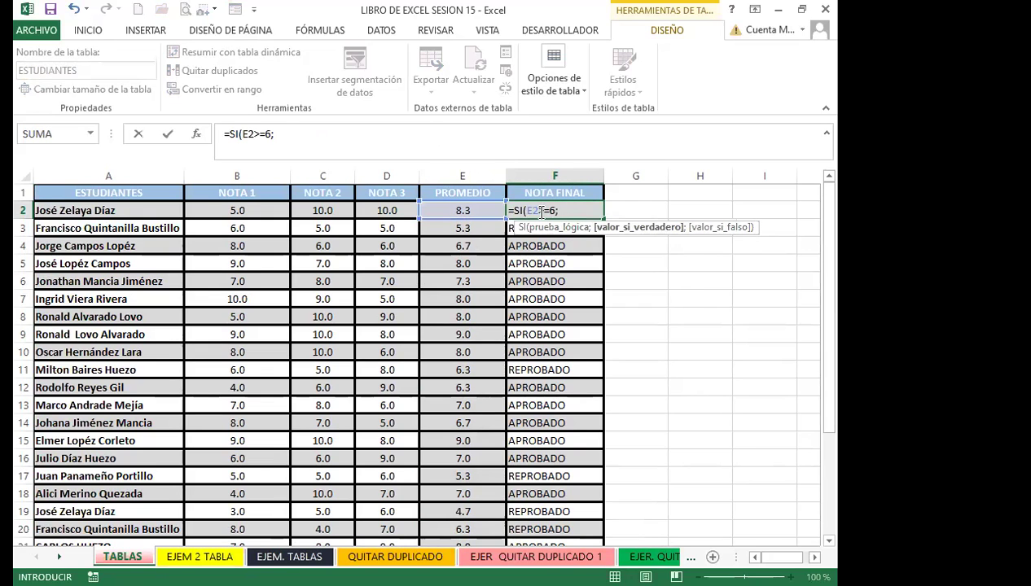
pyautogui.write('"APROBAD')
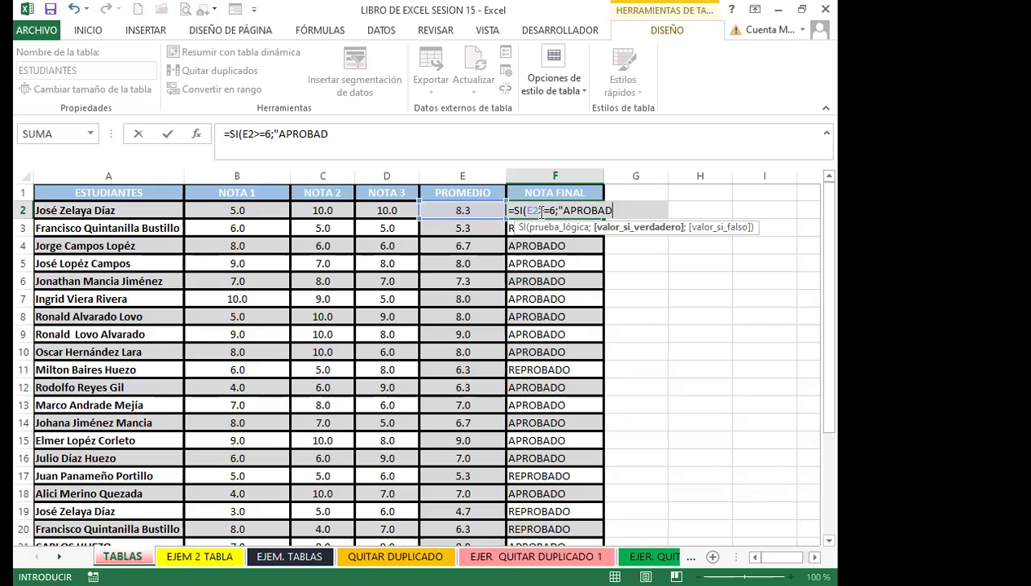
pyautogui.write('O";"REPROBADO')
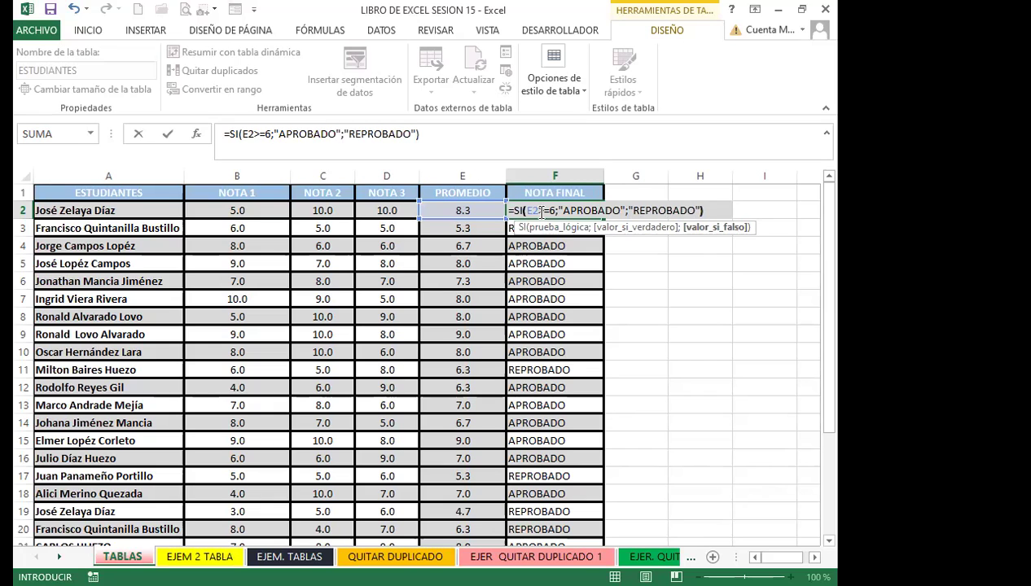
pyautogui.press('Return')
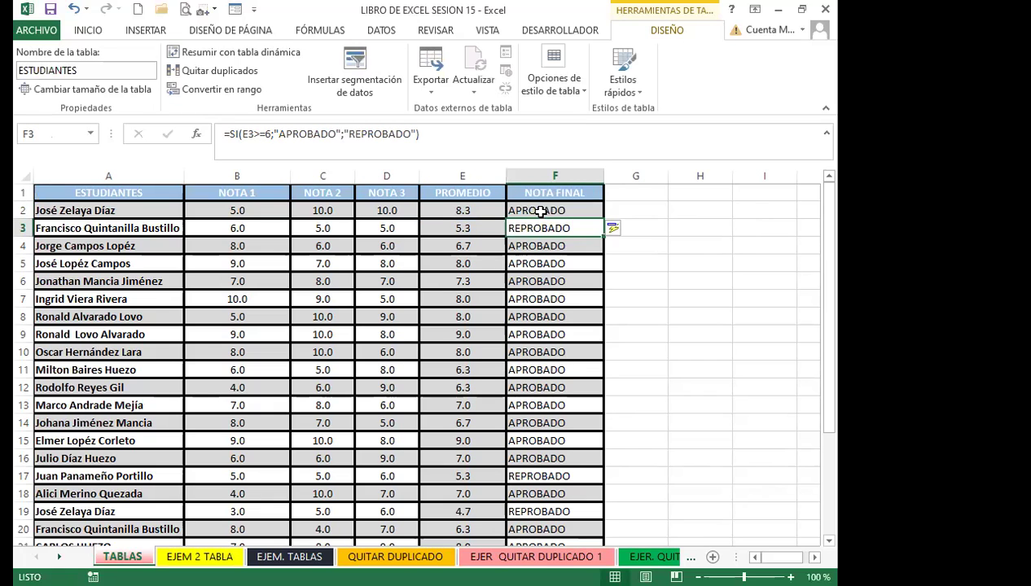
pyautogui.scroll(-3, 539, 244)
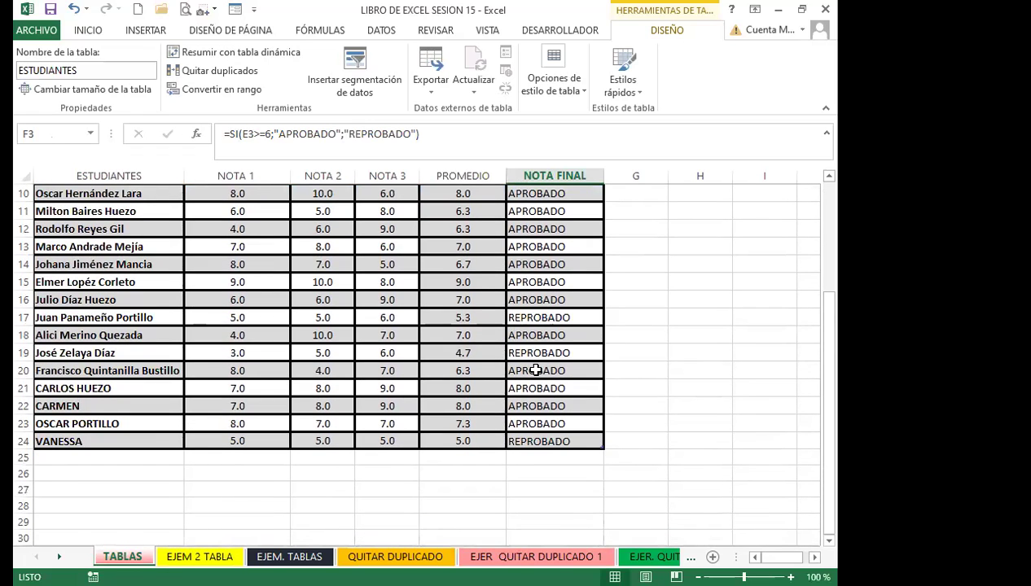
# Compare the NOTA FINAL and PROMEDIO formulas in rows 2 and 20
pyautogui.click(531, 371)
pyautogui.click(25, 371)
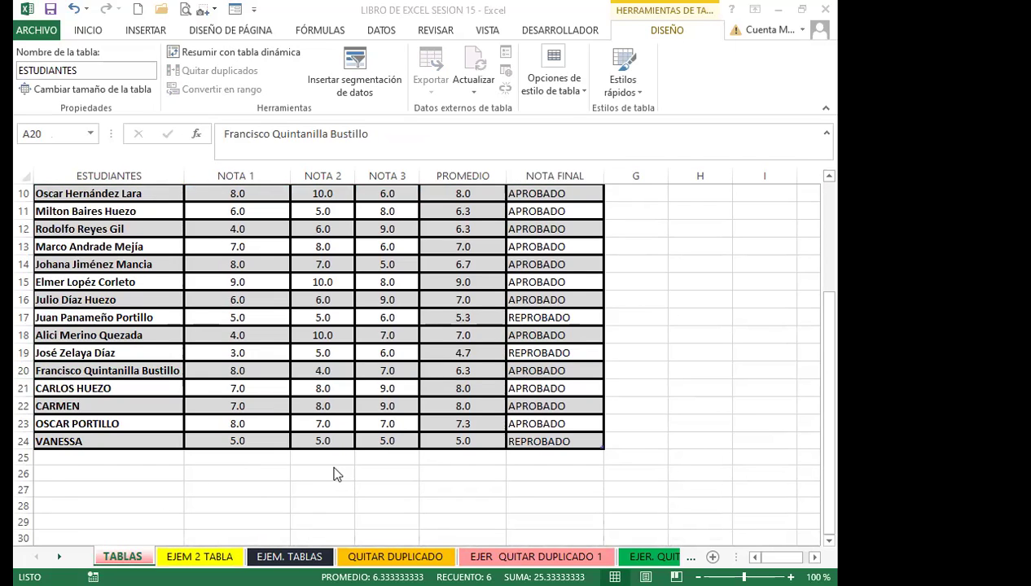
pyautogui.scroll(3, 535, 354)
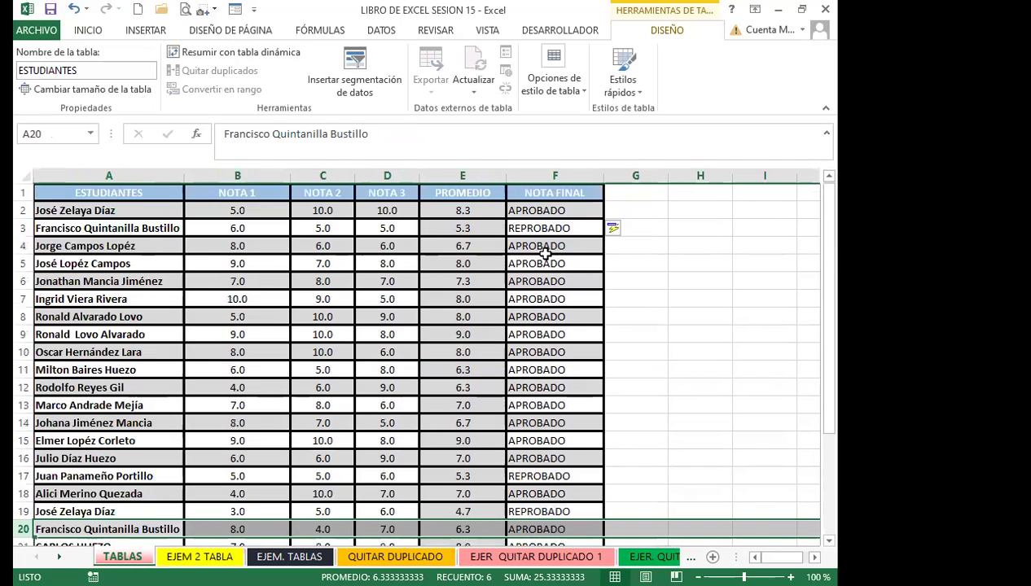
pyautogui.click(536, 210)
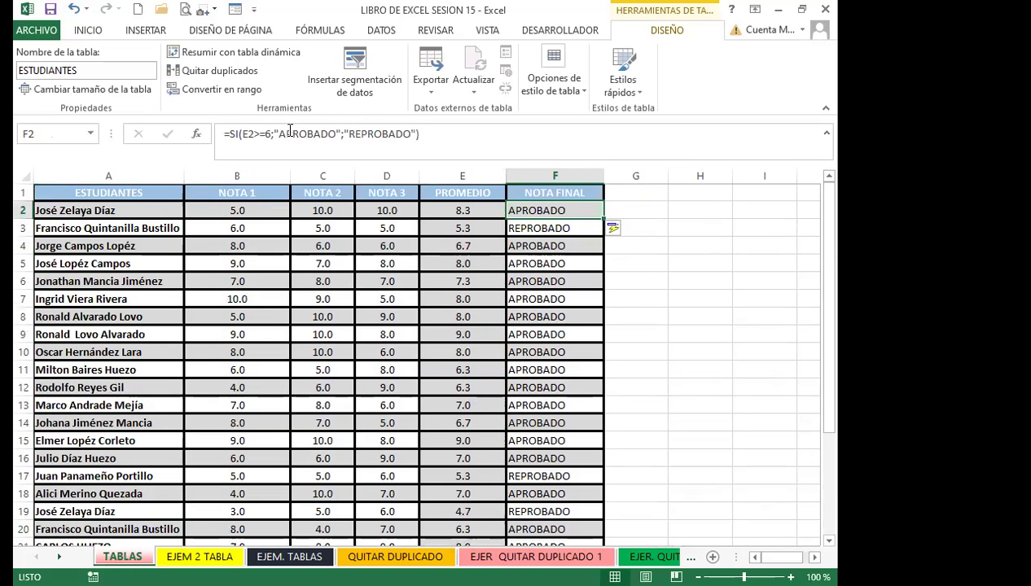
pyautogui.click(443, 209)
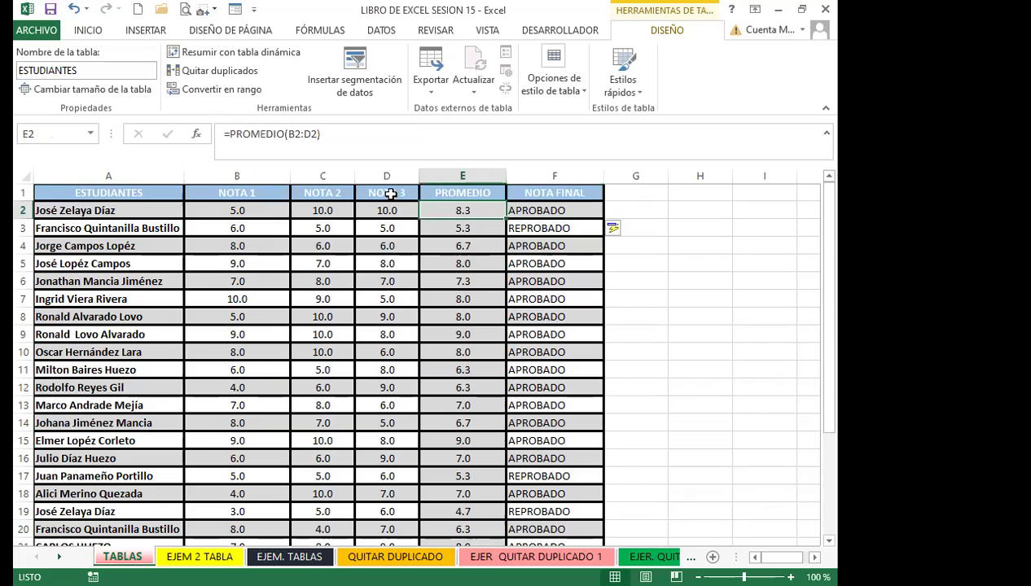
pyautogui.click(544, 211)
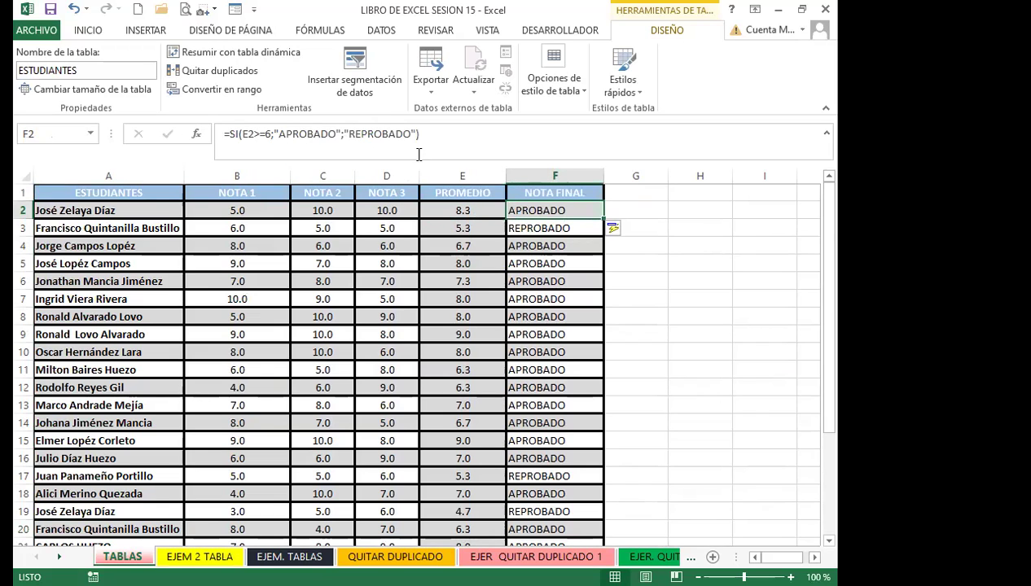
pyautogui.click(440, 209)
pyautogui.click(551, 213)
pyautogui.click(468, 210)
pyautogui.click(533, 211)
pyautogui.click(466, 209)
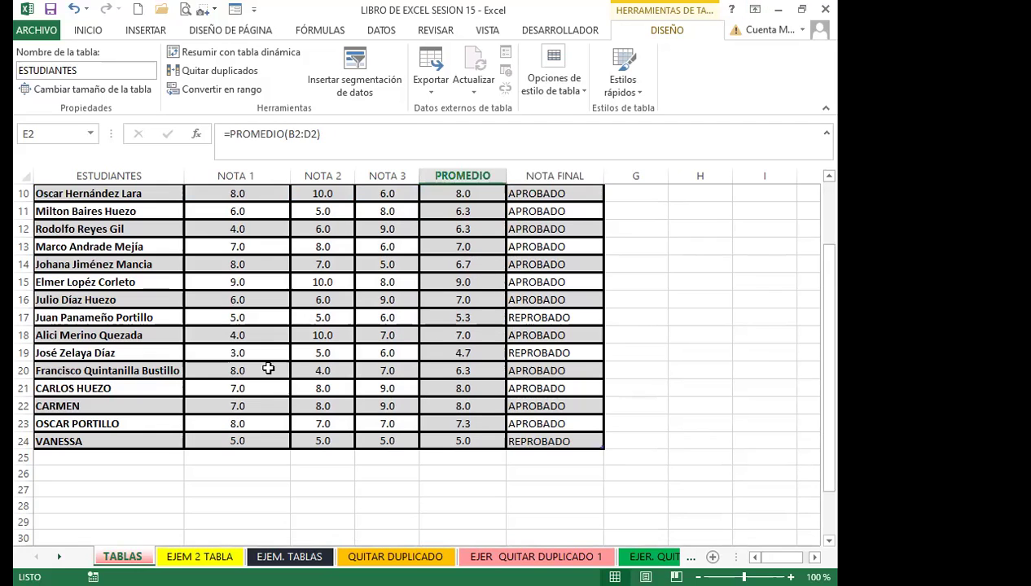
# Check grades in rows 11, 13 and 19, then go to the EJEM 2 TABLA sheet
pyautogui.scroll(-3, 325, 344)
pyautogui.click(277, 353)
pyautogui.click(319, 350)
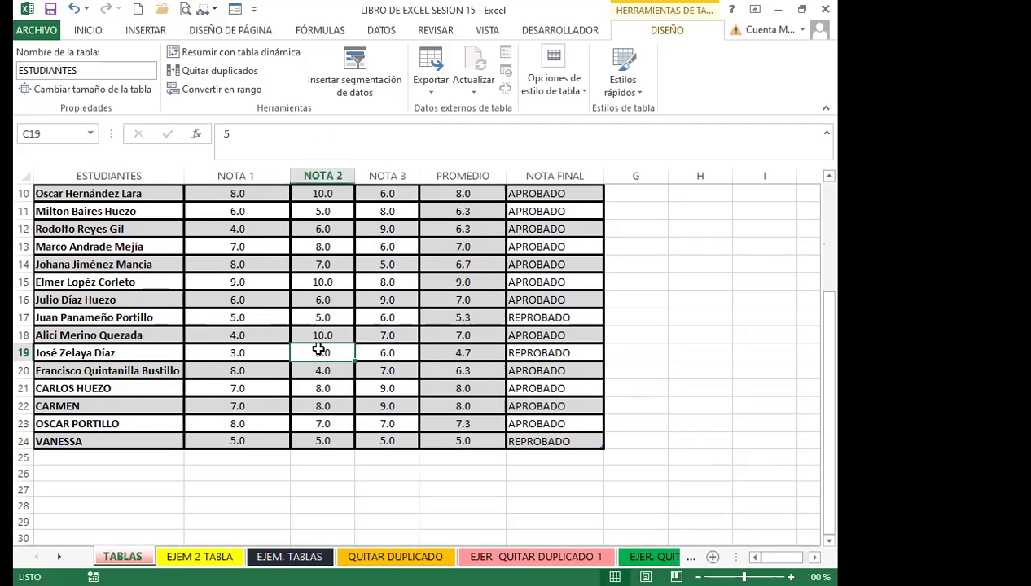
pyautogui.scroll(3, 317, 350)
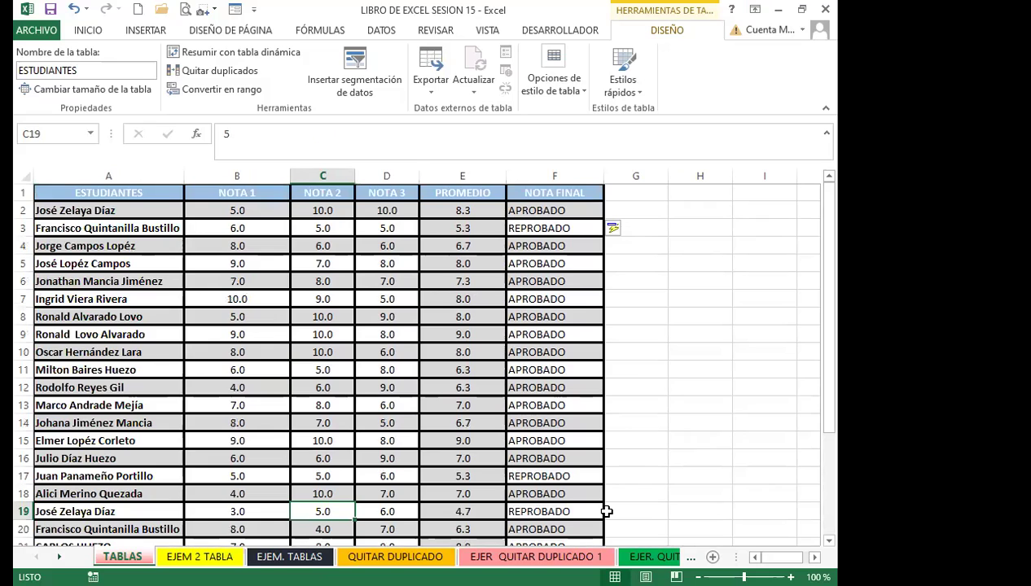
pyautogui.click(382, 405)
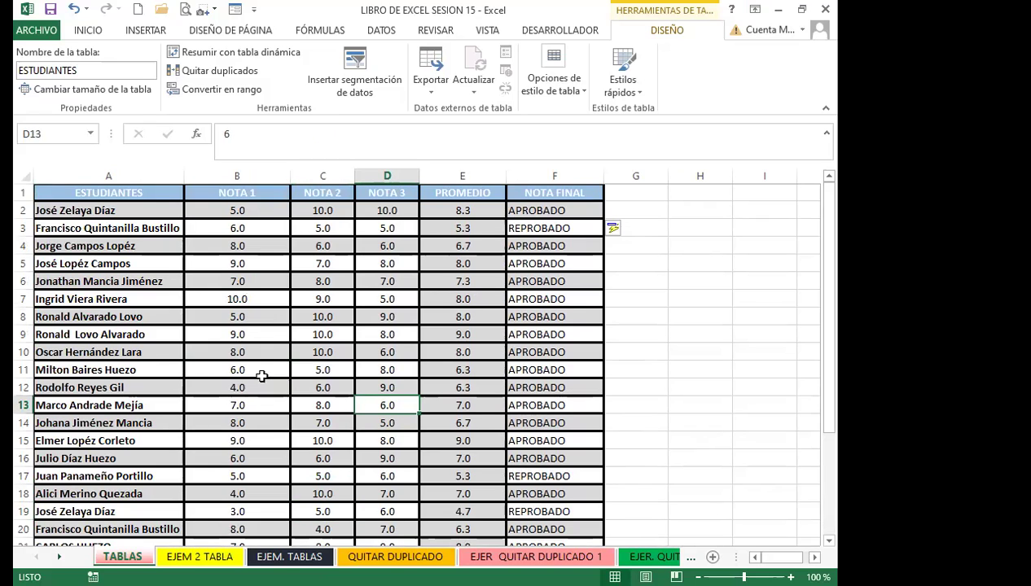
pyautogui.click(266, 369)
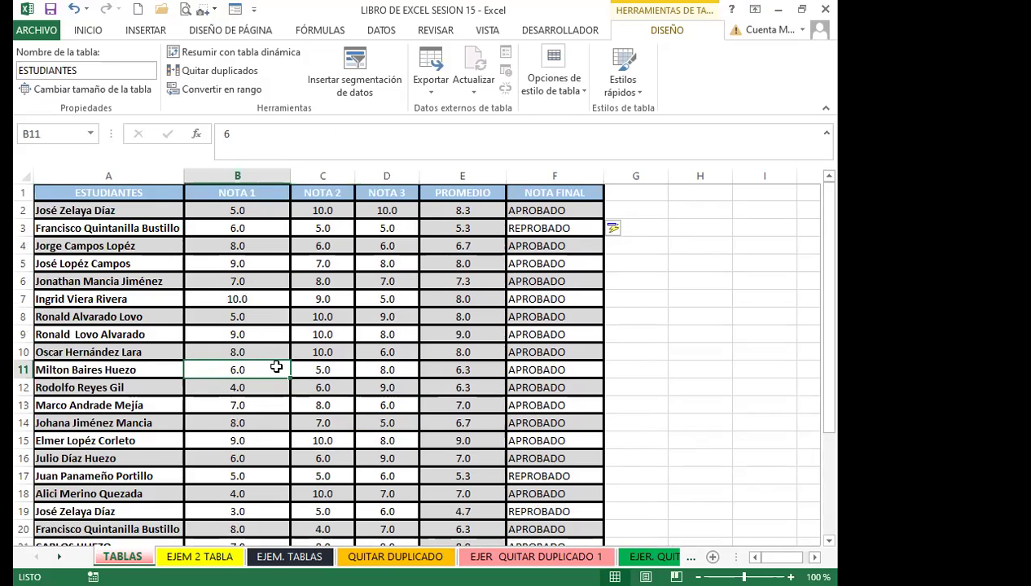
pyautogui.scroll(-2, 255, 379)
pyautogui.scroll(-1, 257, 390)
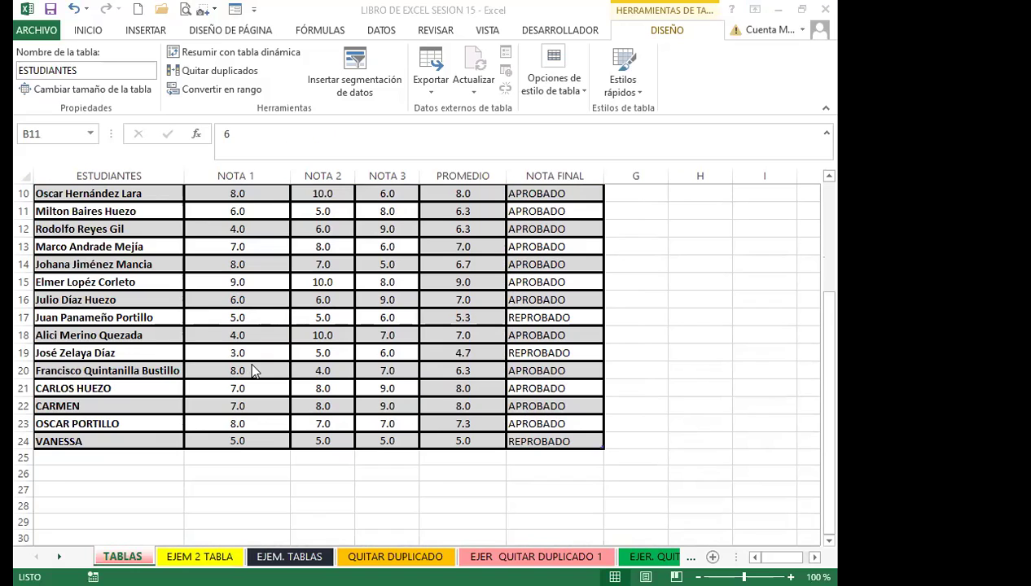
pyautogui.click(248, 353)
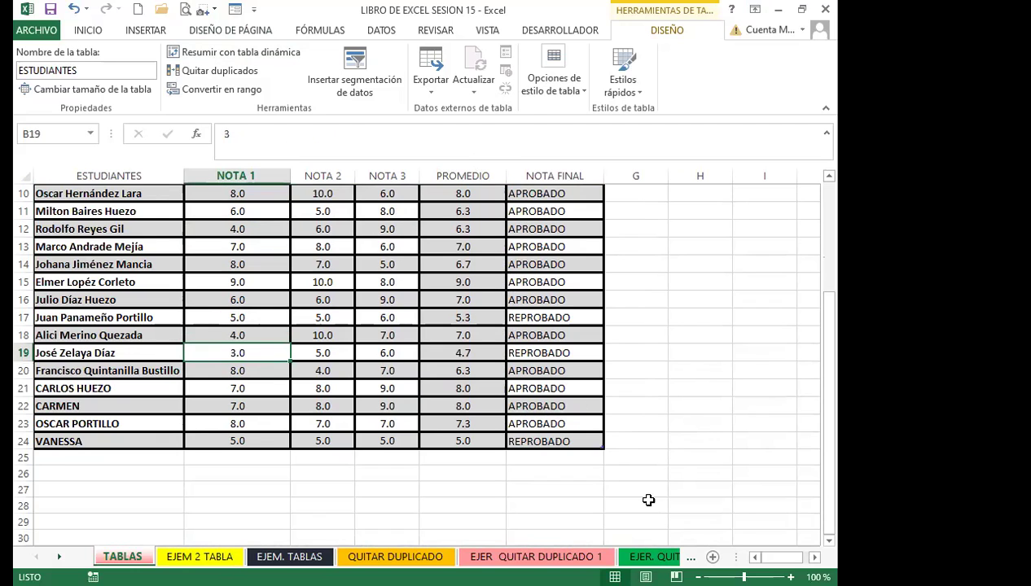
pyautogui.click(214, 557)
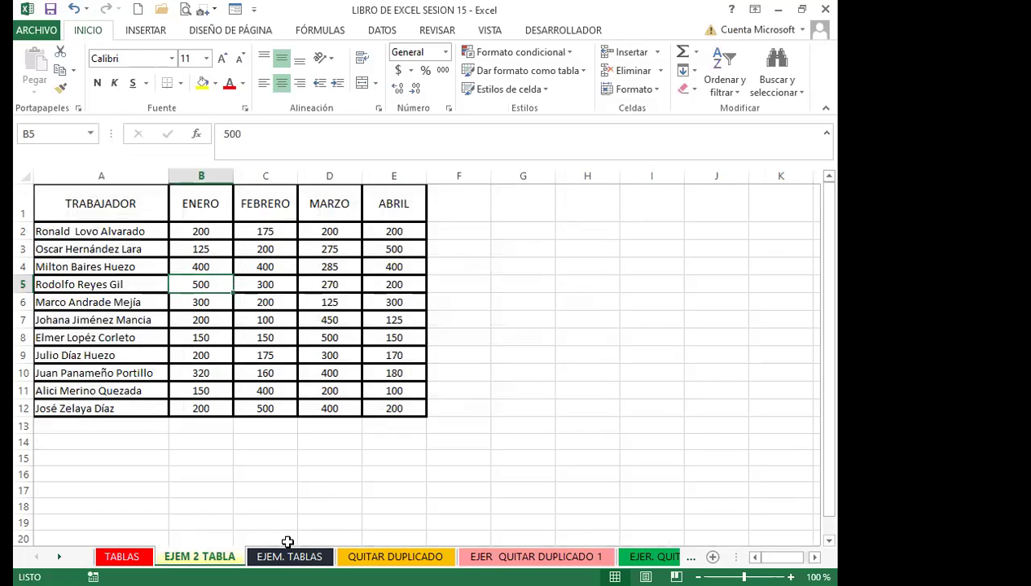
# Copy the worker sales table A1:E12
pyautogui.moveTo(110, 214); pyautogui.dragTo(375, 399)
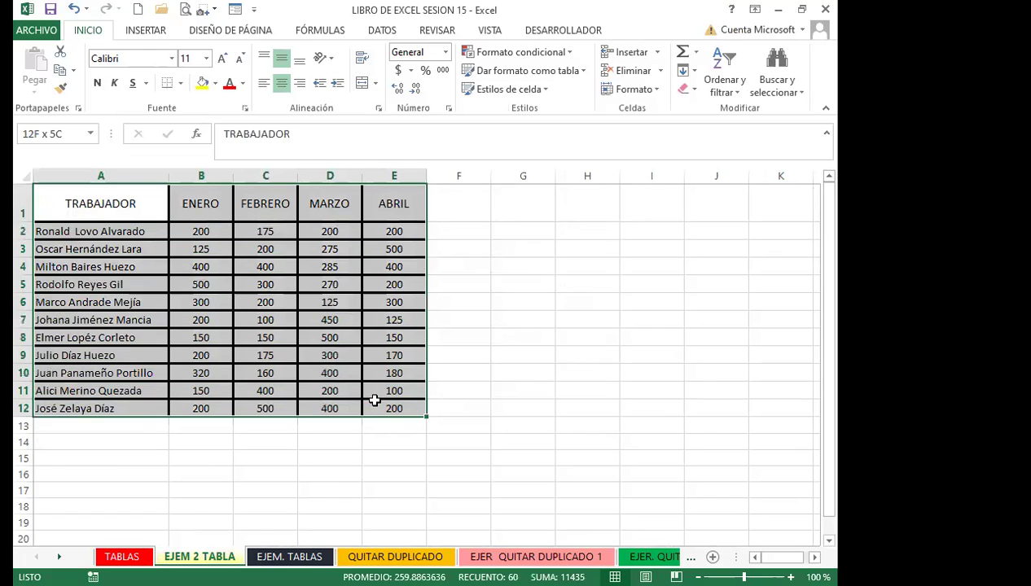
pyautogui.click(61, 70)
pyautogui.scroll(-9, 86, 463)
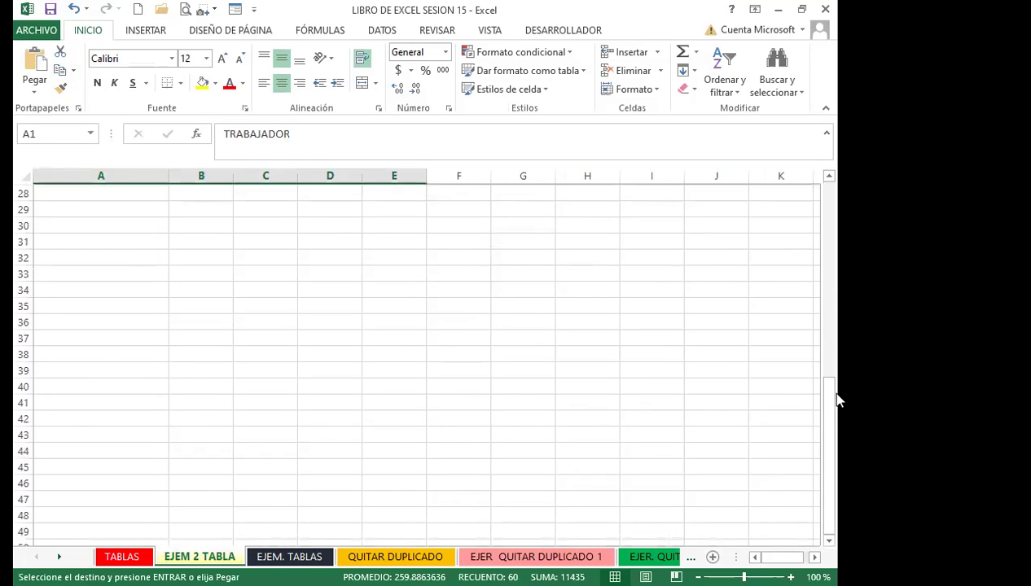
pyautogui.scroll(3, 99, 340)
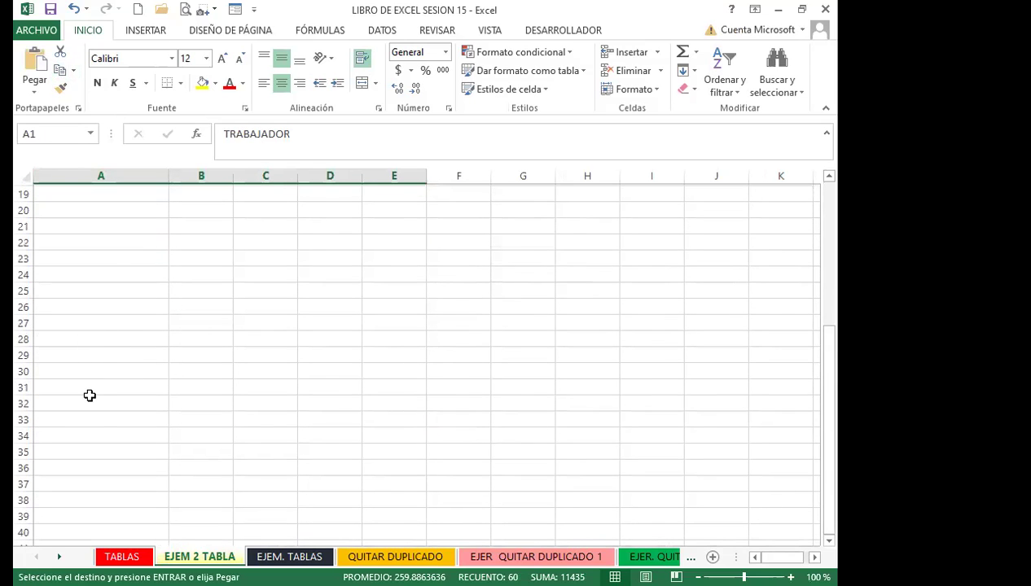
pyautogui.scroll(-1, 85, 326)
# Paste the copied table as values only at A29 and clear the copy marquee
pyautogui.click(98, 305)
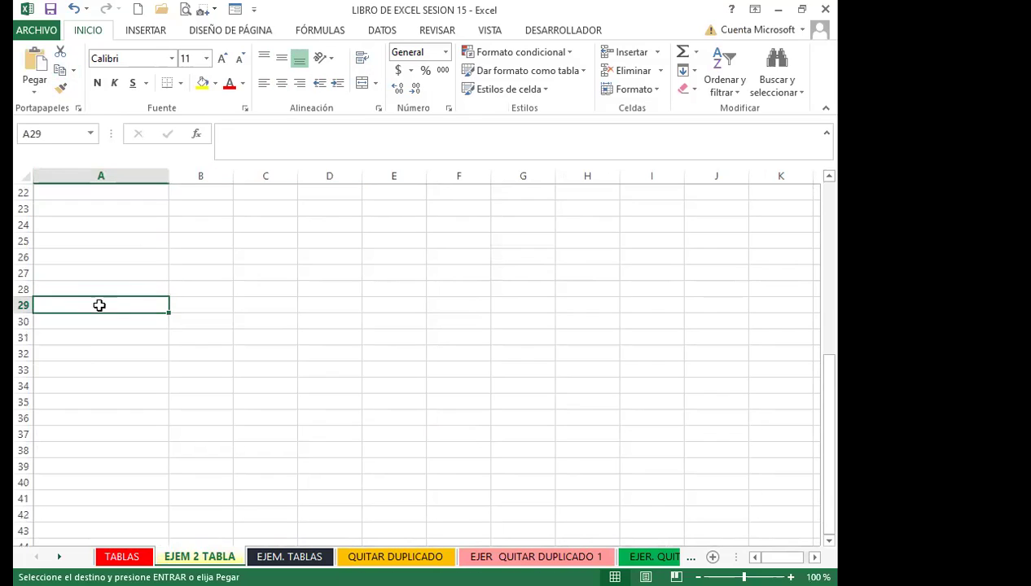
pyautogui.click(33, 92)
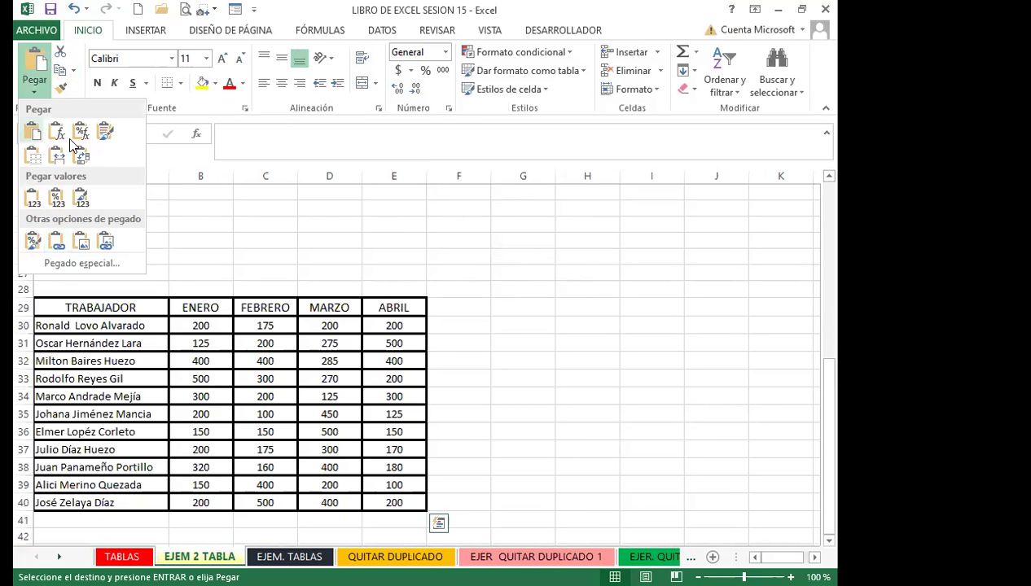
pyautogui.click(72, 259)
pyautogui.click(235, 164)
pyautogui.click(585, 329)
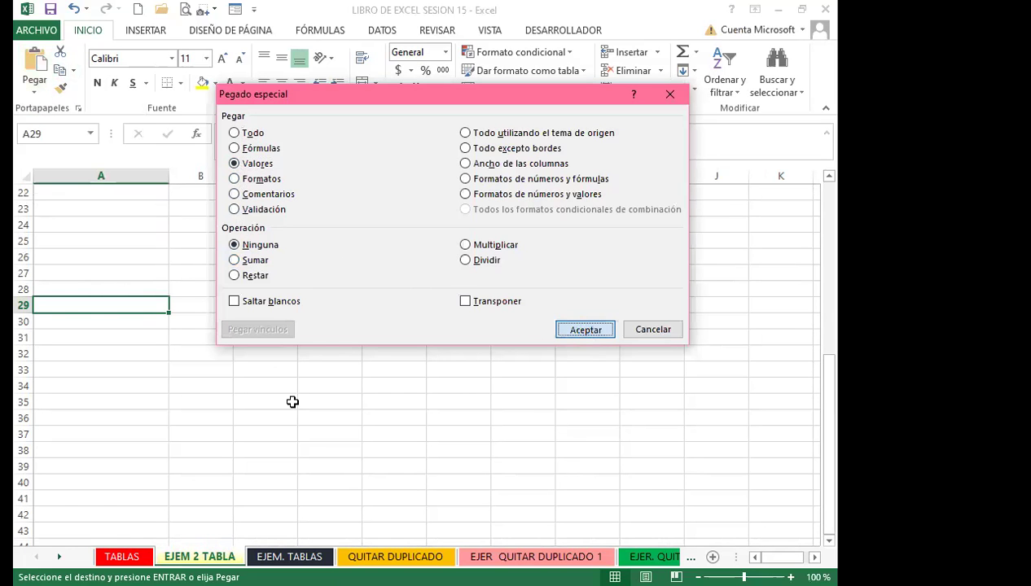
pyautogui.click(289, 402)
pyautogui.scroll(-2, 164, 393)
pyautogui.scroll(9, 163, 393)
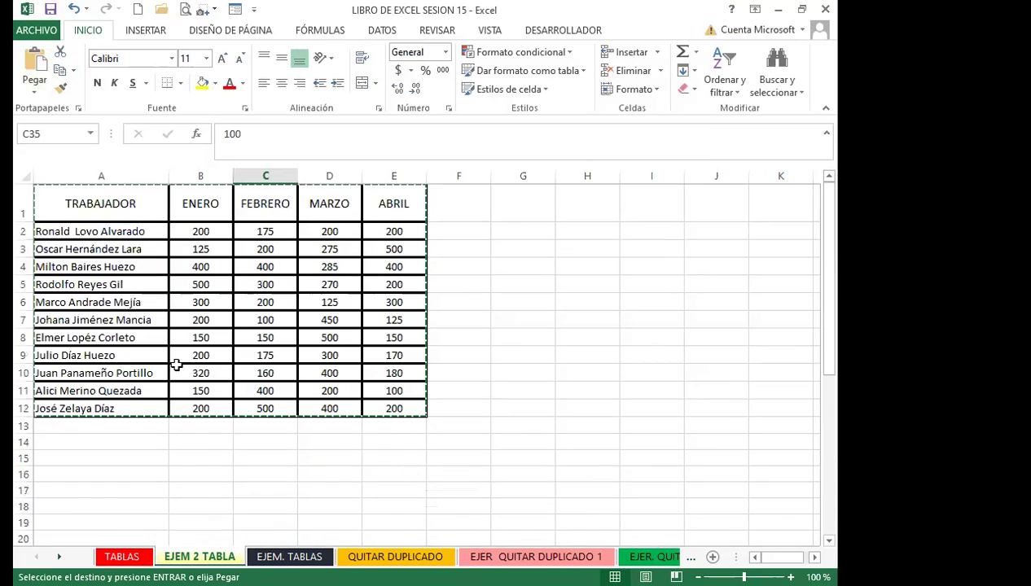
pyautogui.scroll(-8, 198, 342)
pyautogui.scroll(8, 226, 338)
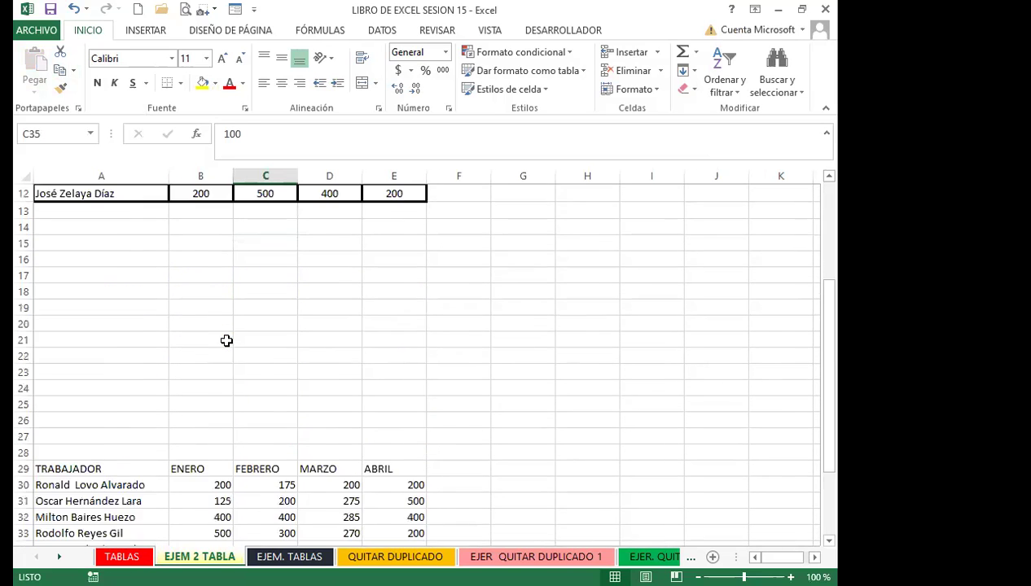
pyautogui.press('Escape')
pyautogui.click(210, 302)
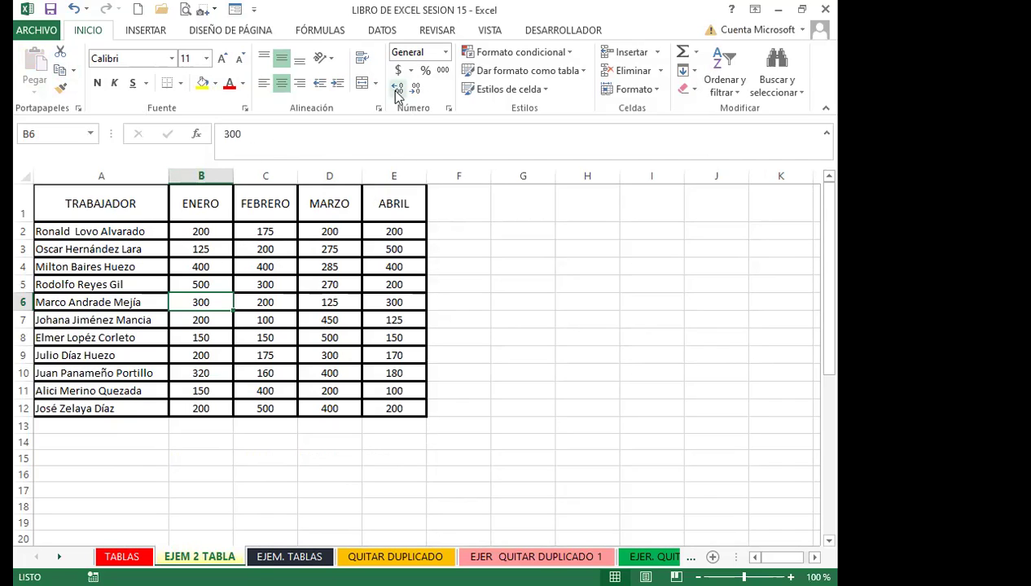
# Format A1:E12 as a table with headers and hide its filter buttons
pyautogui.click(586, 72)
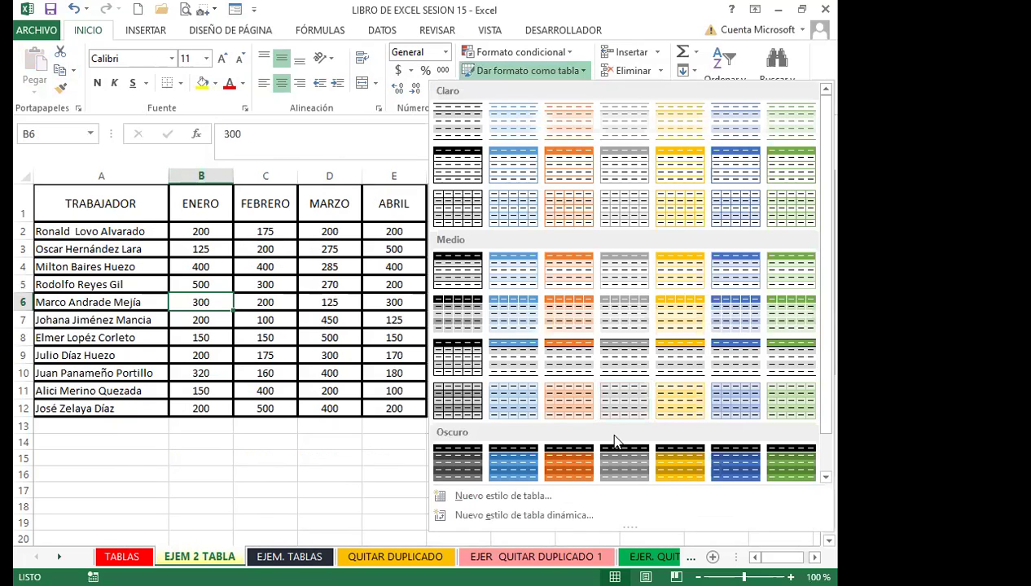
pyautogui.click(663, 401)
pyautogui.click(444, 256)
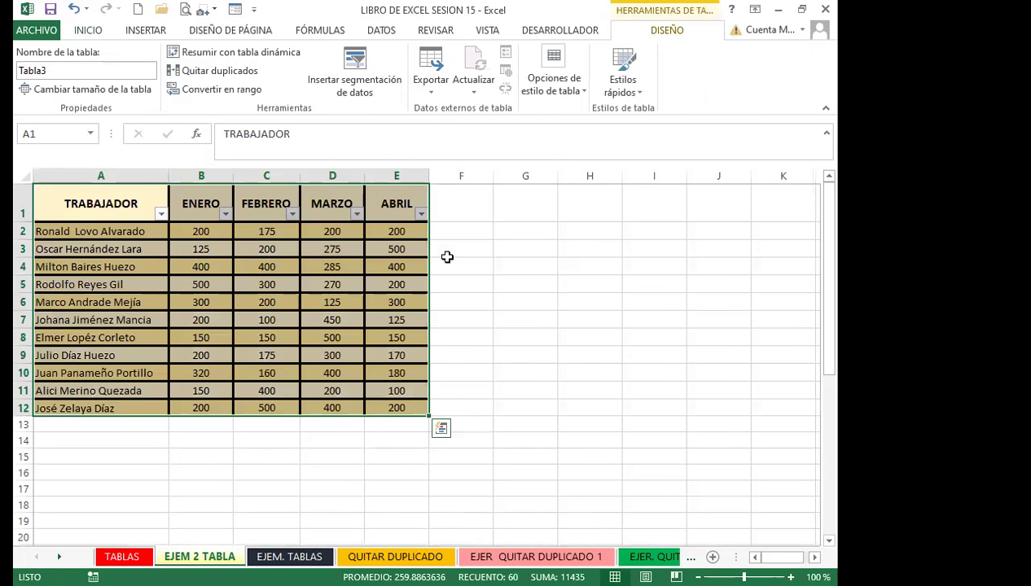
pyautogui.hotkey('ctrl', 'shift', 'l')
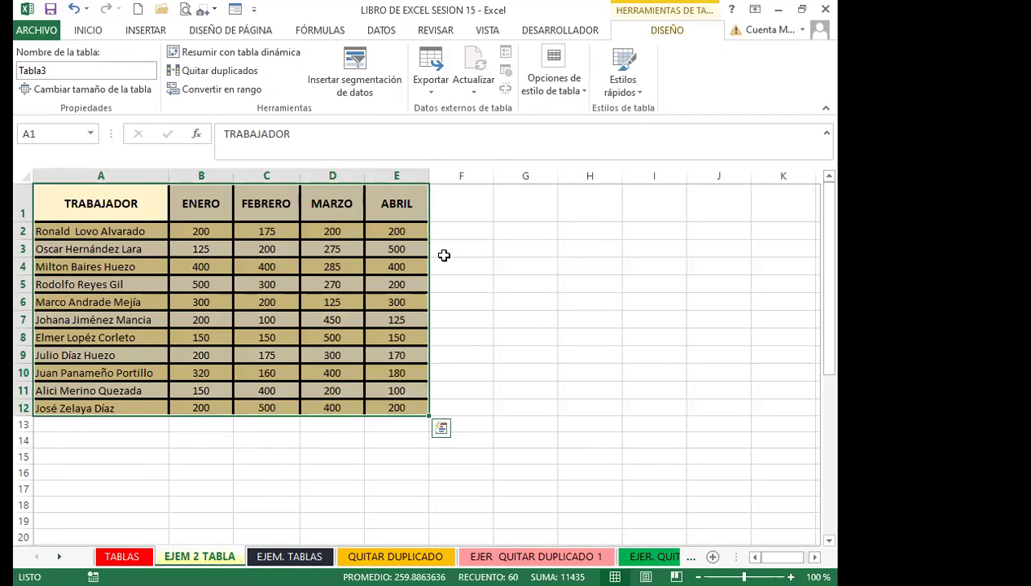
pyautogui.click(256, 251)
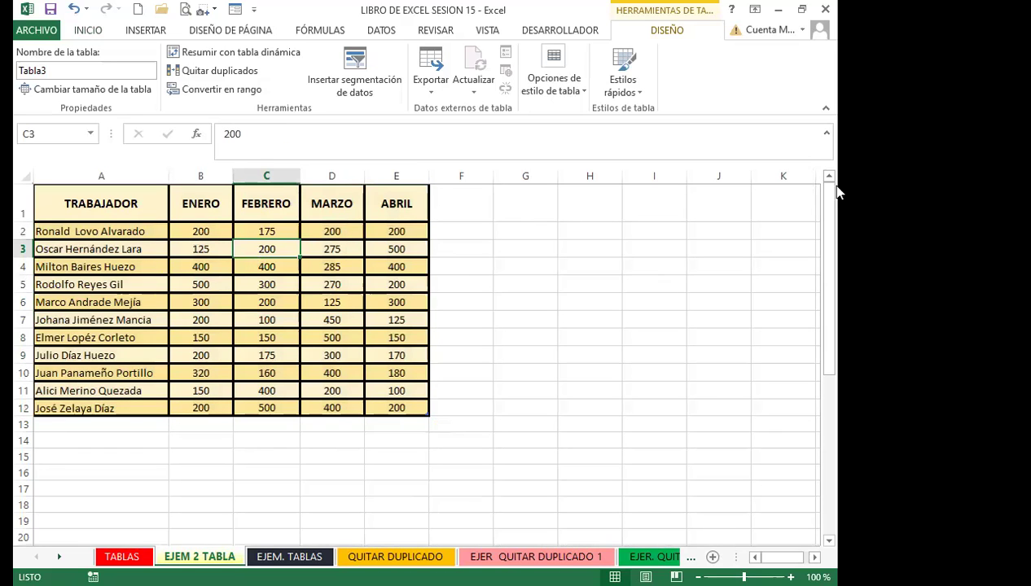
# Try adding a new row from the table's last cell, then undo it
pyautogui.click(382, 335)
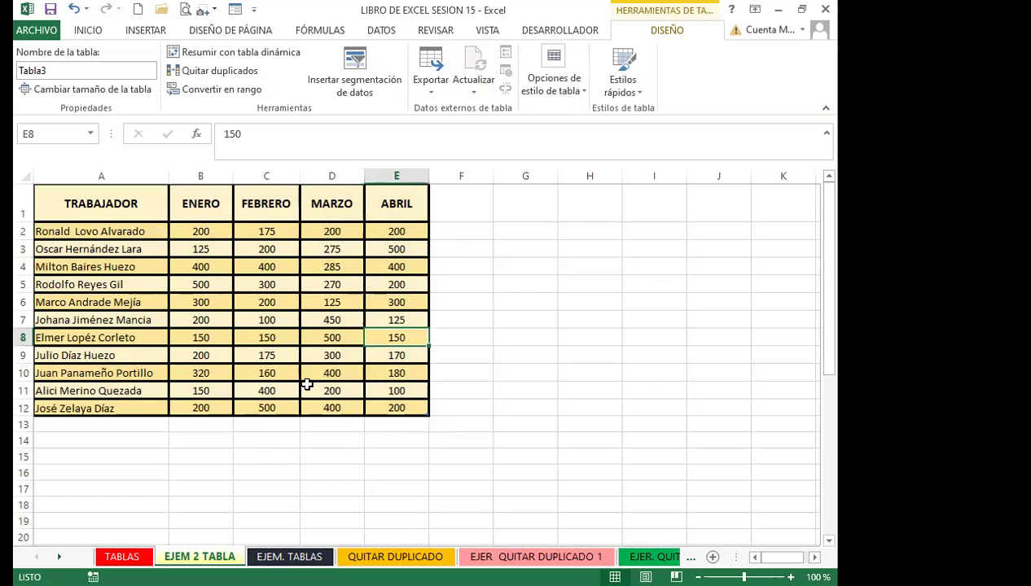
pyautogui.click(406, 407)
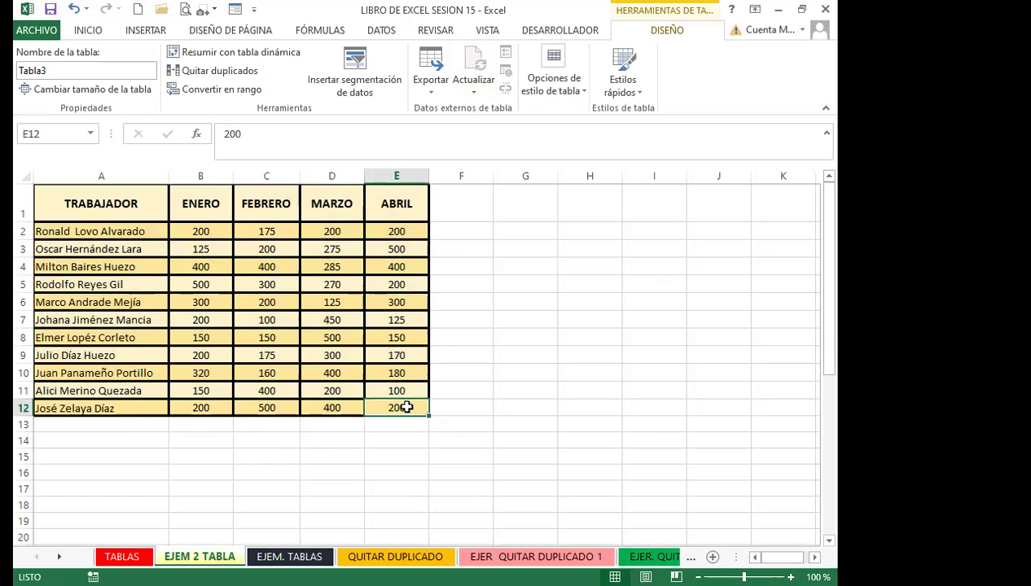
pyautogui.press('Tab')
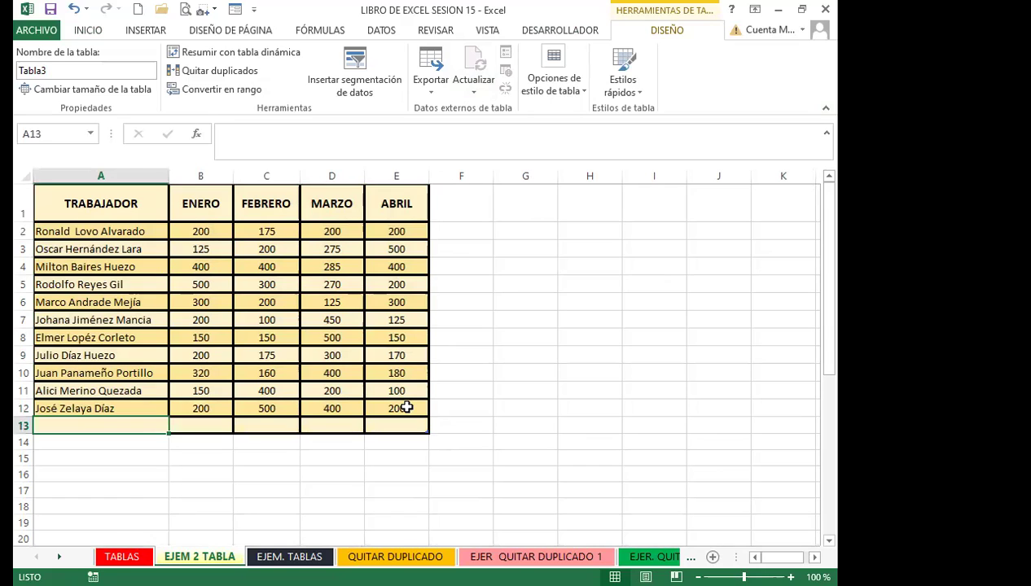
pyautogui.hotkey('ctrl', 'z')
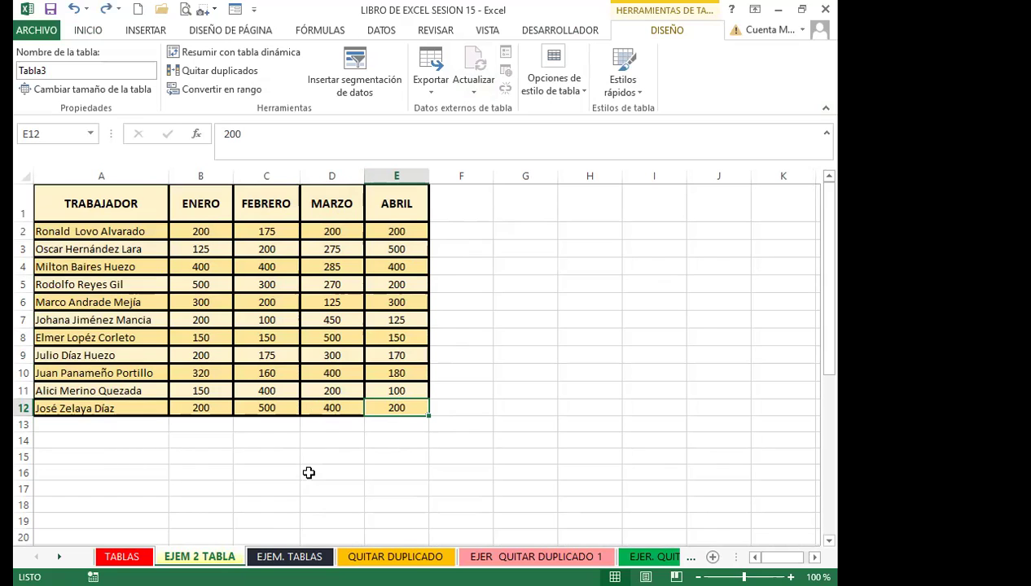
pyautogui.click(460, 209)
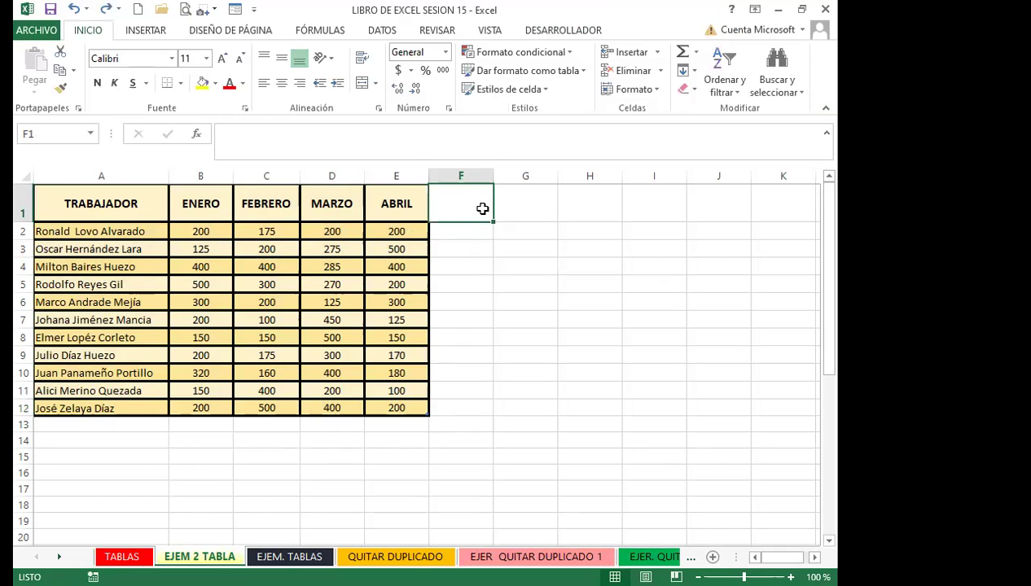
# Enter the heading TOTAL in F1 so Tabla3 extends to column F
pyautogui.write('TOTAL')
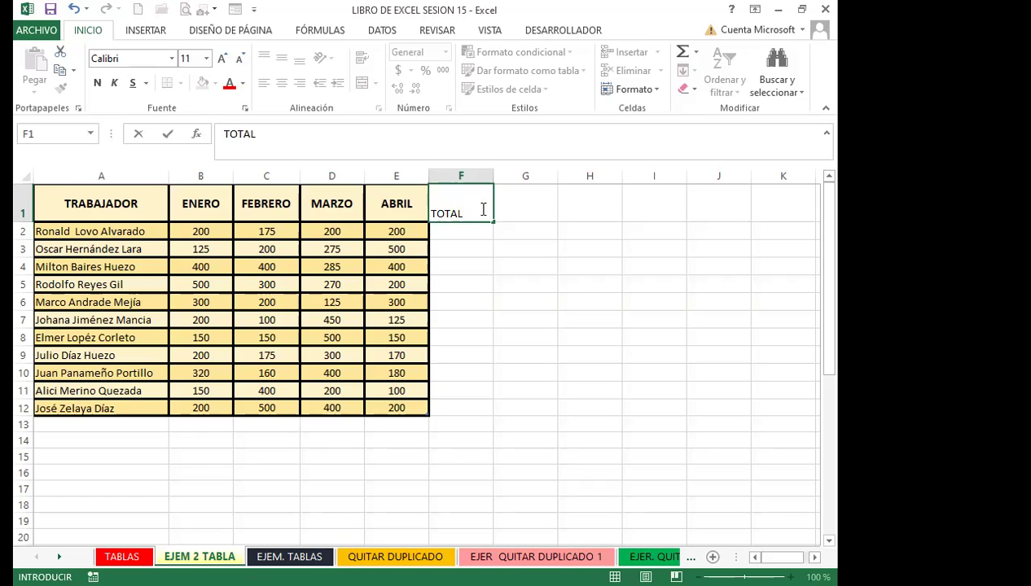
pyautogui.press('Return')
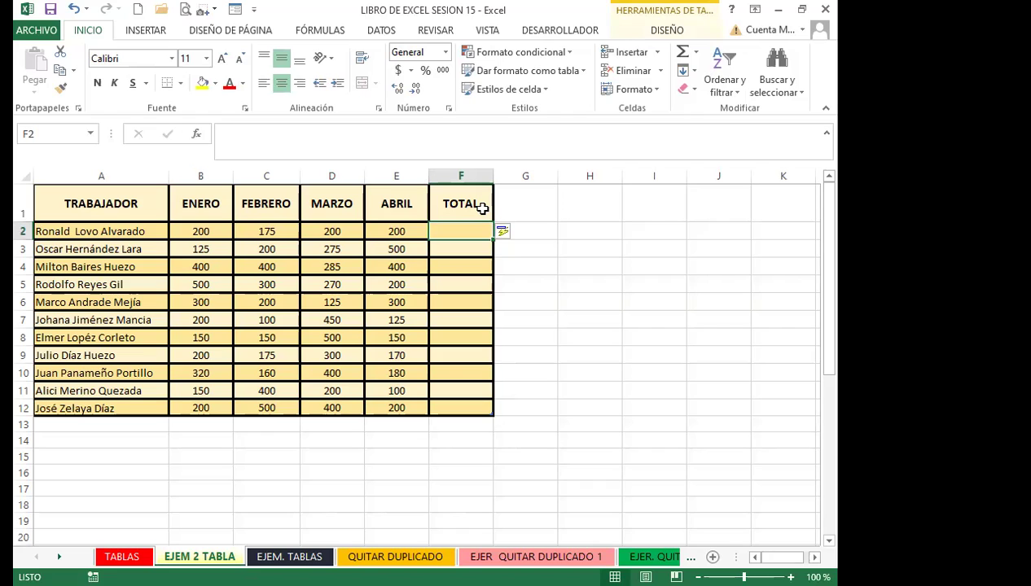
pyautogui.click(683, 52)
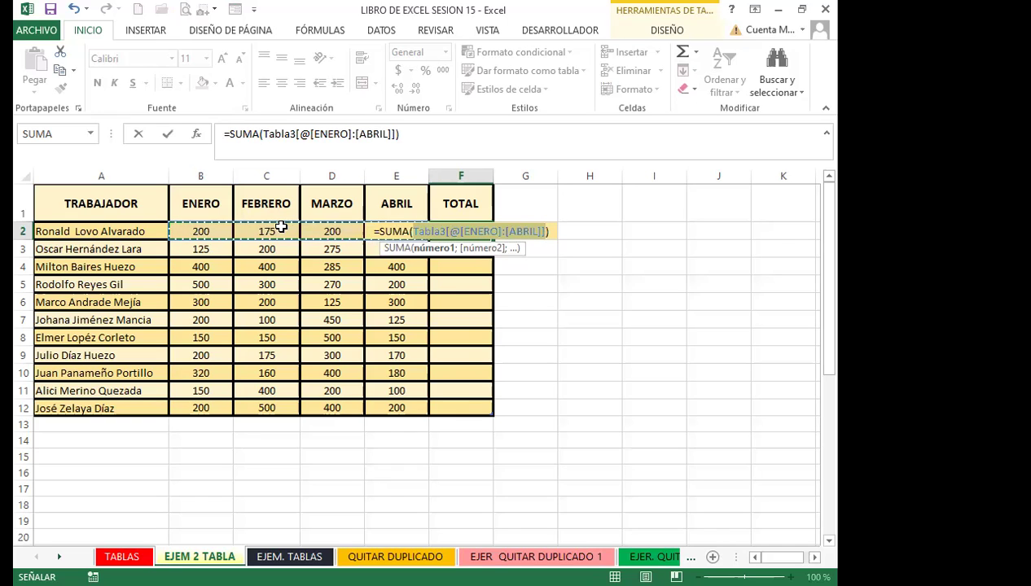
# Confirm the AutoSum to fill the TOTAL column, then delete the total in F12
pyautogui.press('Return')
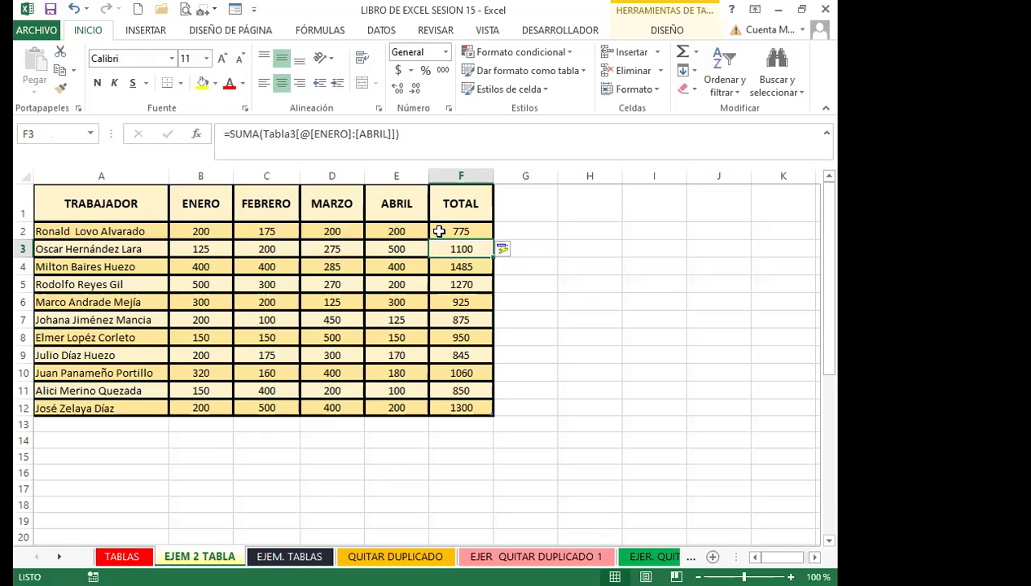
pyautogui.click(439, 231)
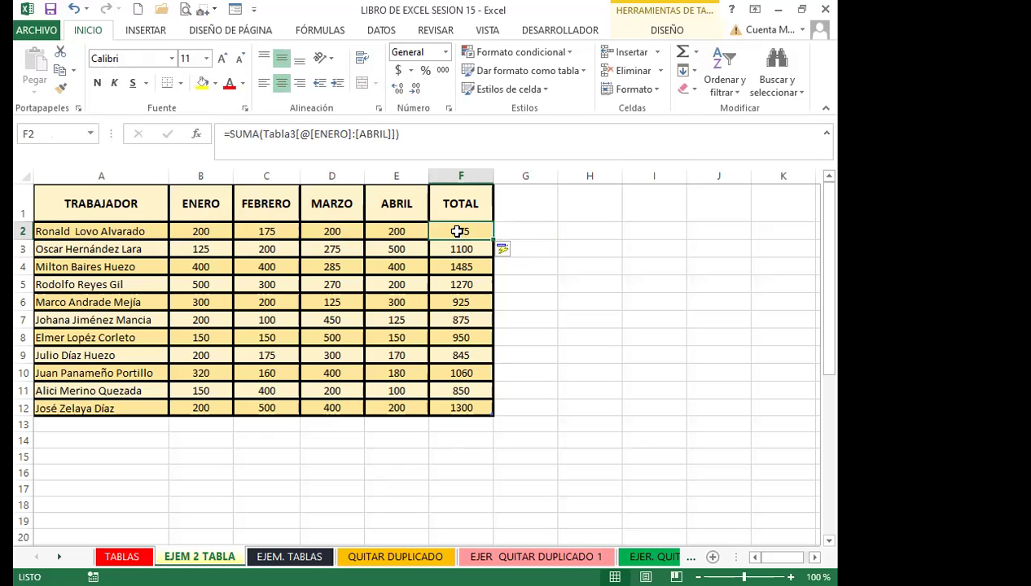
pyautogui.click(459, 408)
pyautogui.press('Delete')
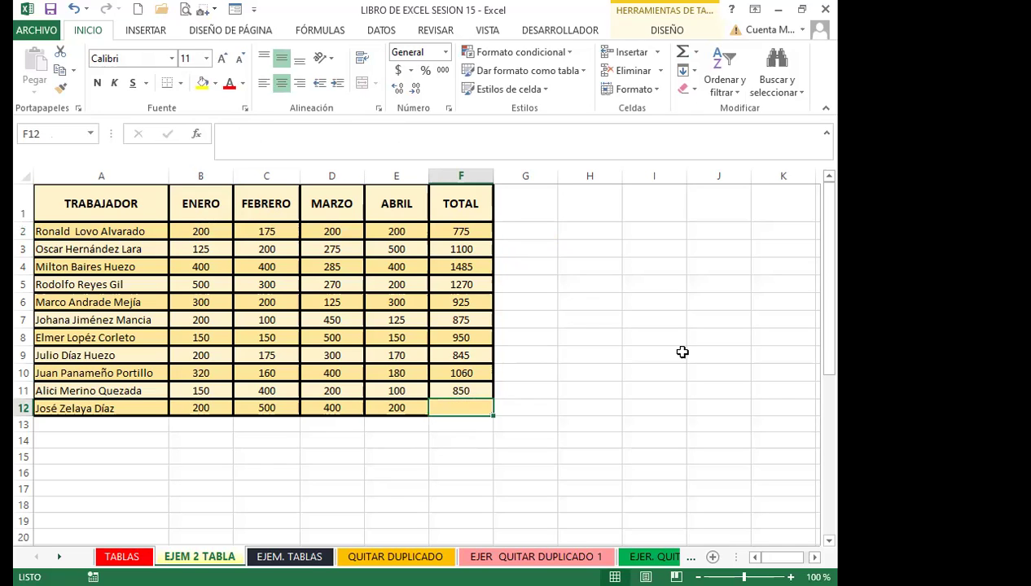
# Undo the deletion to restore 1300 in F12 and add table row 13
pyautogui.click(463, 452)
pyautogui.hotkey('ctrl', 'z')
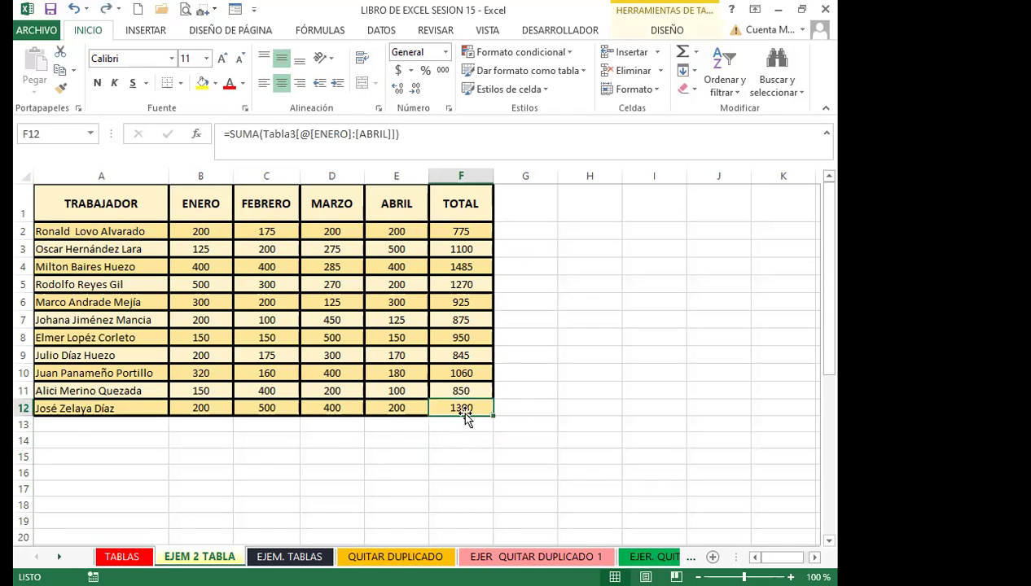
pyautogui.press('Tab')
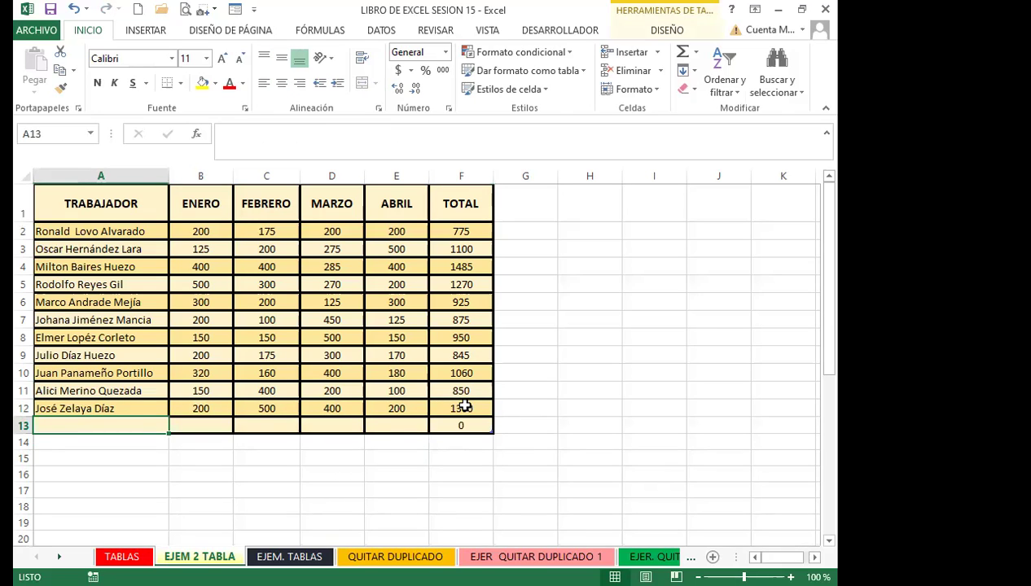
# Fill row 13 with a worker's name and sales 200, 500, 400 and 200
pyautogui.write('CARLOS')
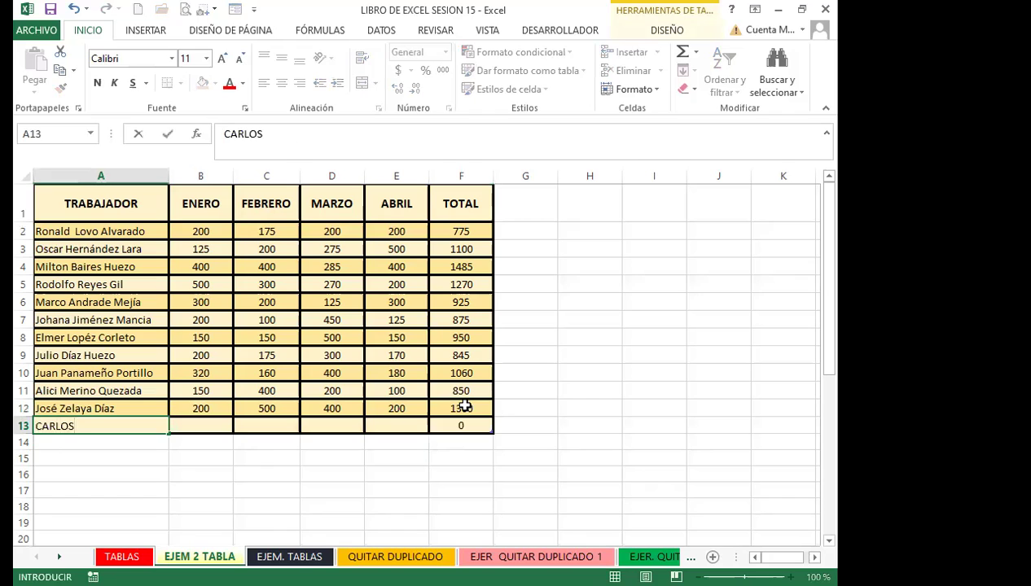
pyautogui.press('Tab')
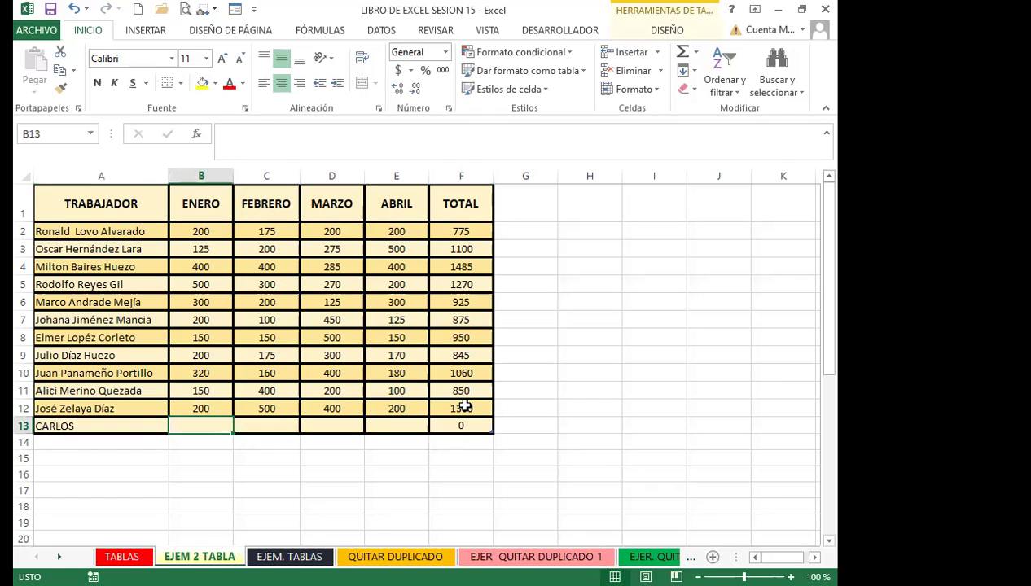
pyautogui.write('200')
pyautogui.press('Tab')
pyautogui.write('500')
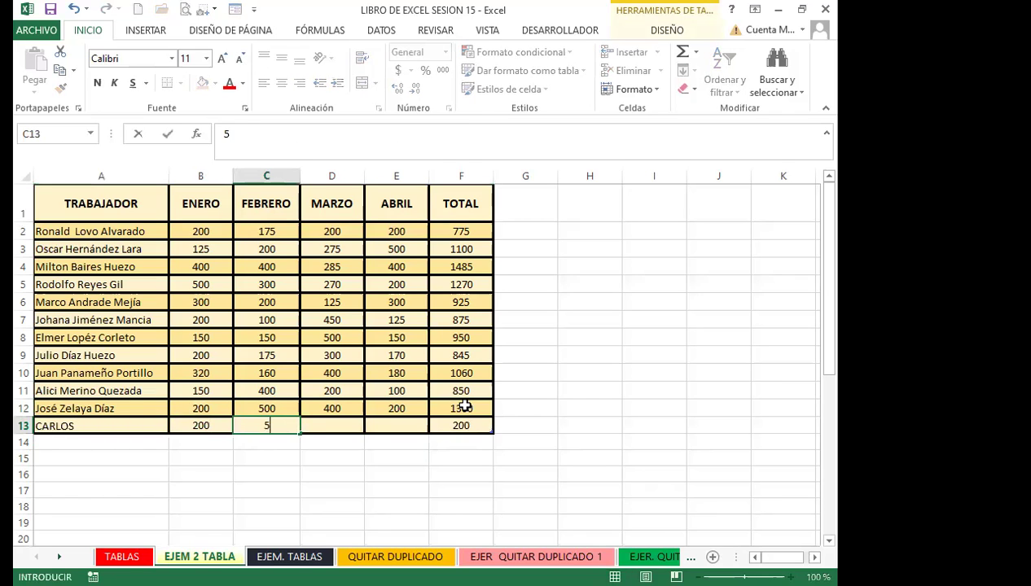
pyautogui.press('Tab')
pyautogui.write('400')
pyautogui.press('Tab')
pyautogui.write('200')
pyautogui.press('Tab')
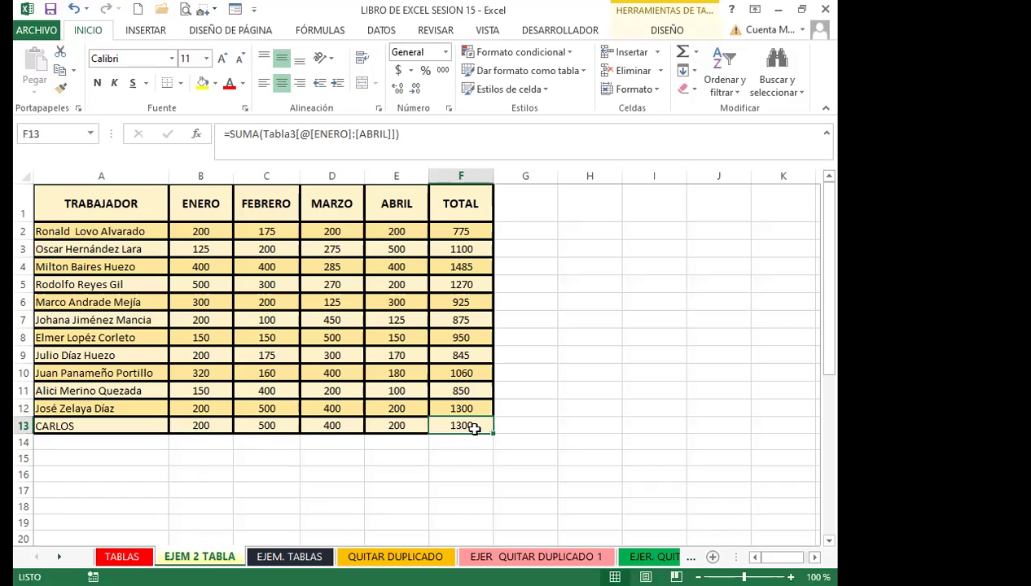
pyautogui.click(461, 232)
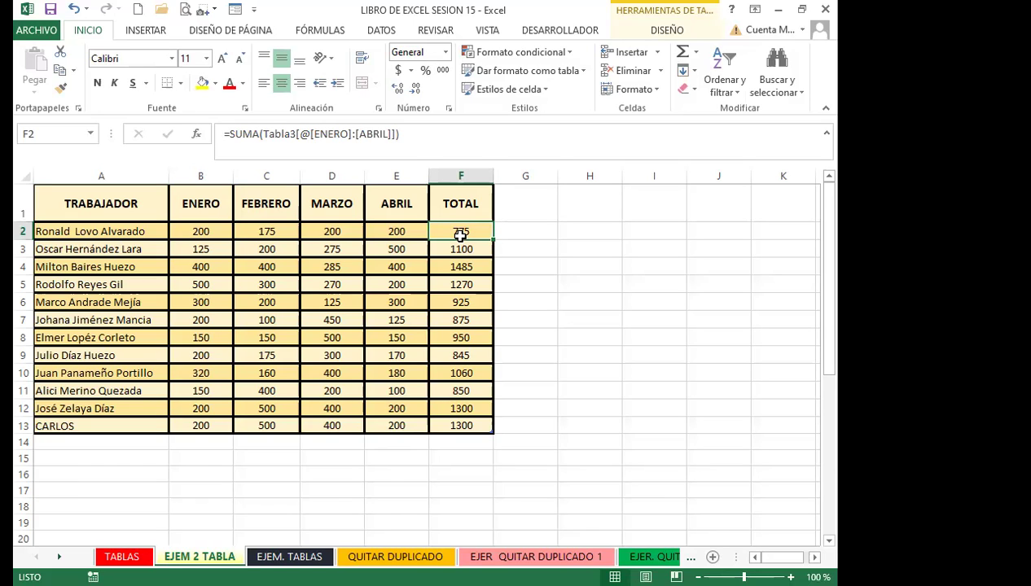
pyautogui.click(317, 140)
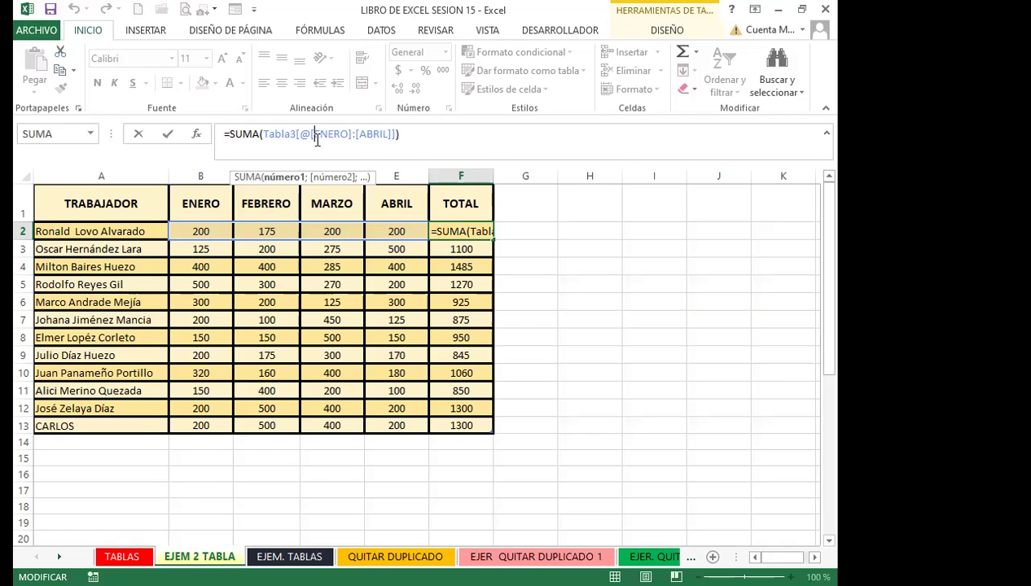
pyautogui.press('Return')
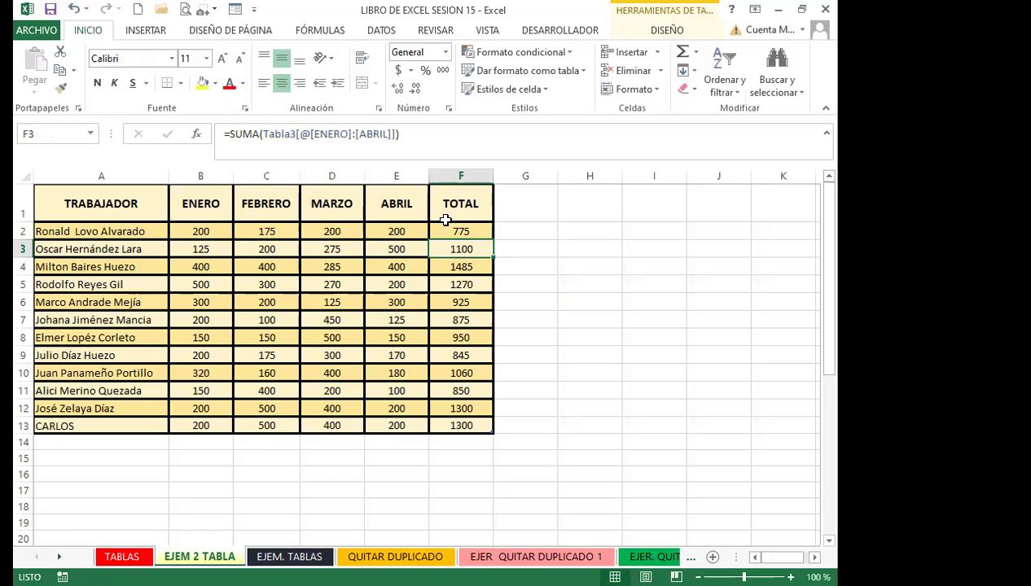
pyautogui.click(456, 231)
pyautogui.press('Down')
pyautogui.press('Down')
pyautogui.press('Down')
pyautogui.press('Down')
pyautogui.press('Down')
pyautogui.press('Down')
pyautogui.press('Down')
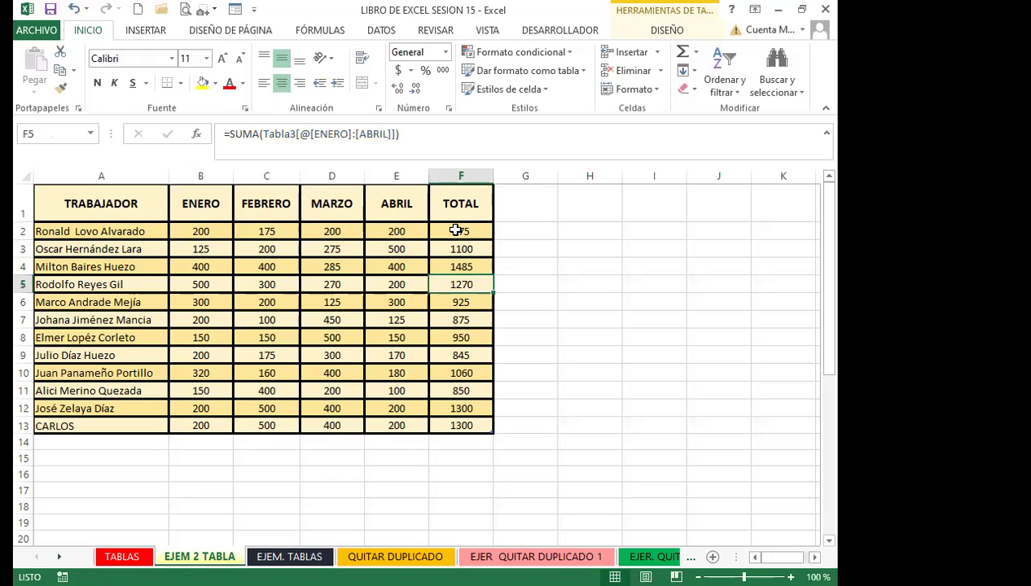
pyautogui.press('Down')
pyautogui.press('Down')
pyautogui.press('Down')
pyautogui.press('Down')
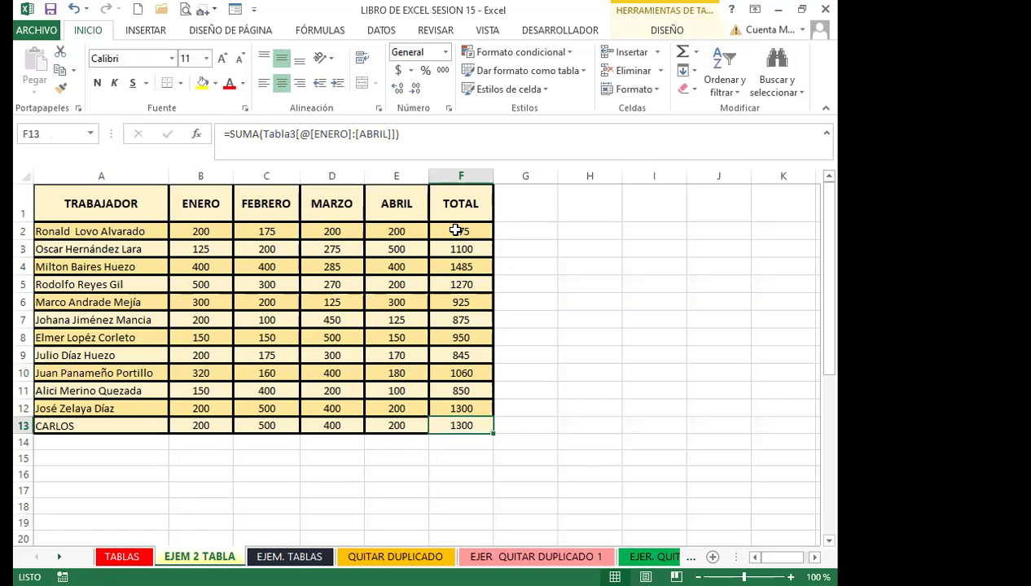
pyautogui.press('Up')
pyautogui.press('Up')
pyautogui.press('Up')
pyautogui.press('Up')
pyautogui.press('Up')
pyautogui.press('Up')
pyautogui.press('Up')
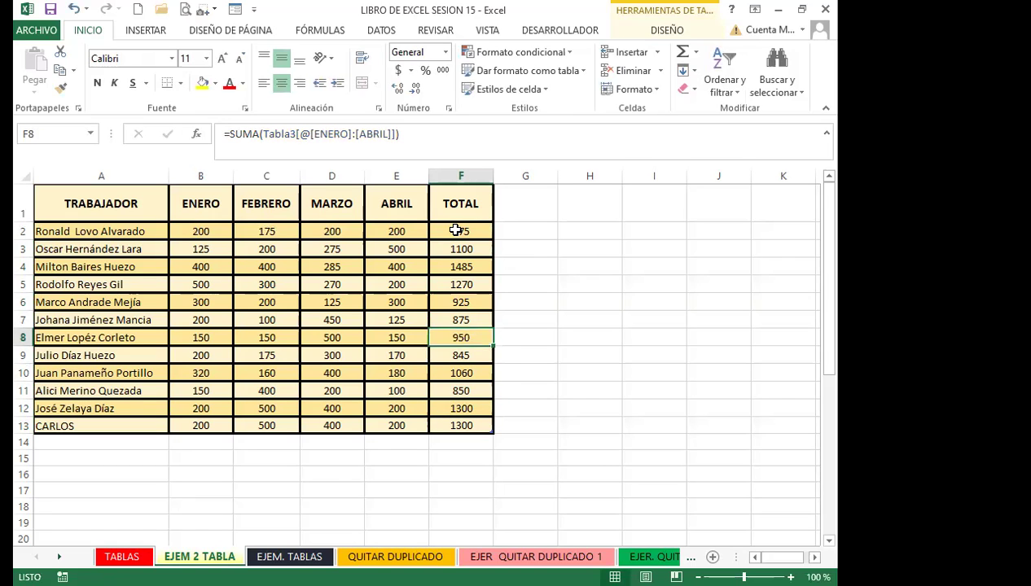
pyautogui.press('Up')
pyautogui.press('Up')
pyautogui.press('Up')
pyautogui.press('Up')
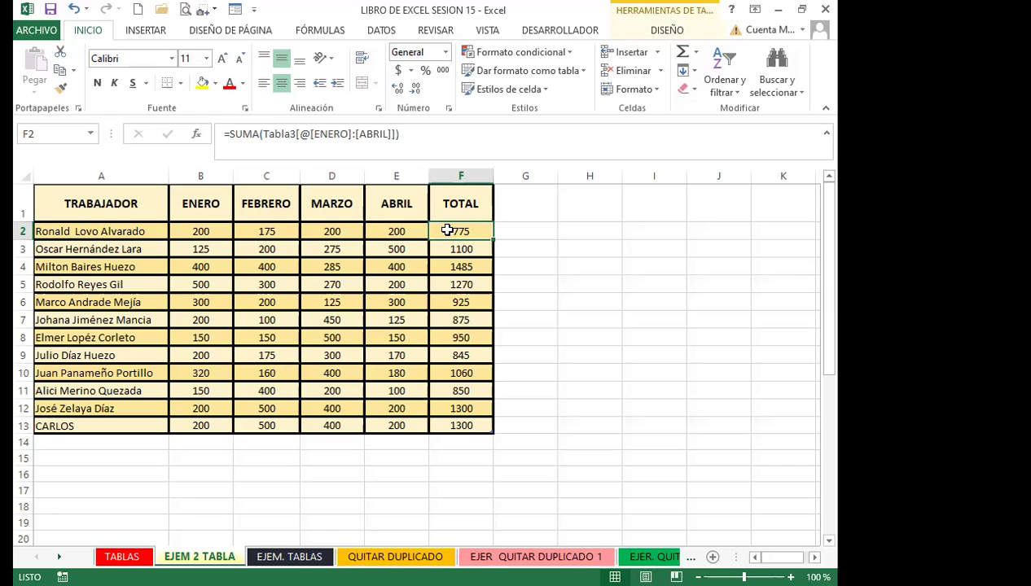
# Clear F2:F13 and enter =SUMA(B2:E2) in F2 so the column refills
pyautogui.moveTo(447, 231); pyautogui.dragTo(450, 418)
pyautogui.press('Delete')
pyautogui.click(461, 231)
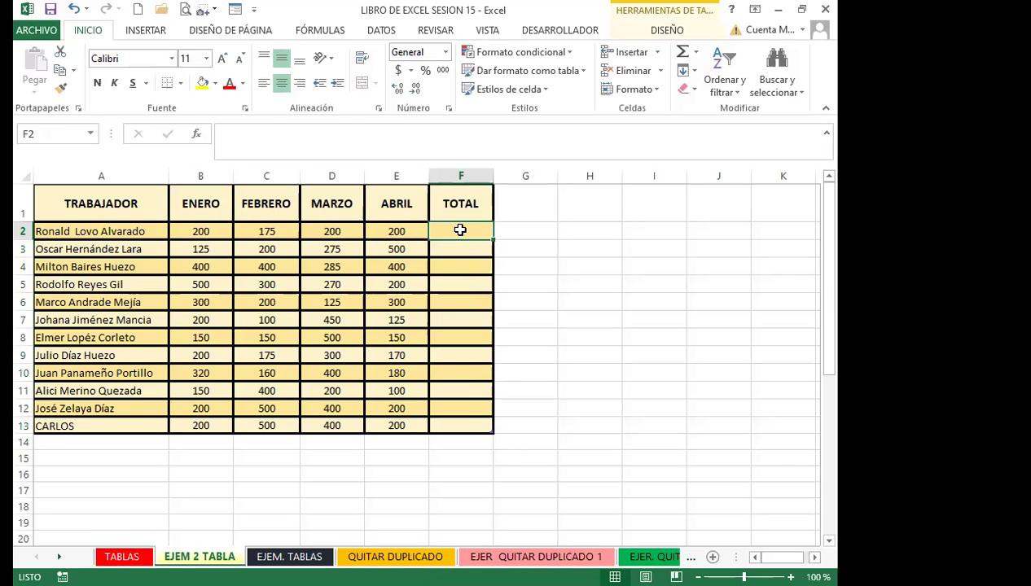
pyautogui.write('=')
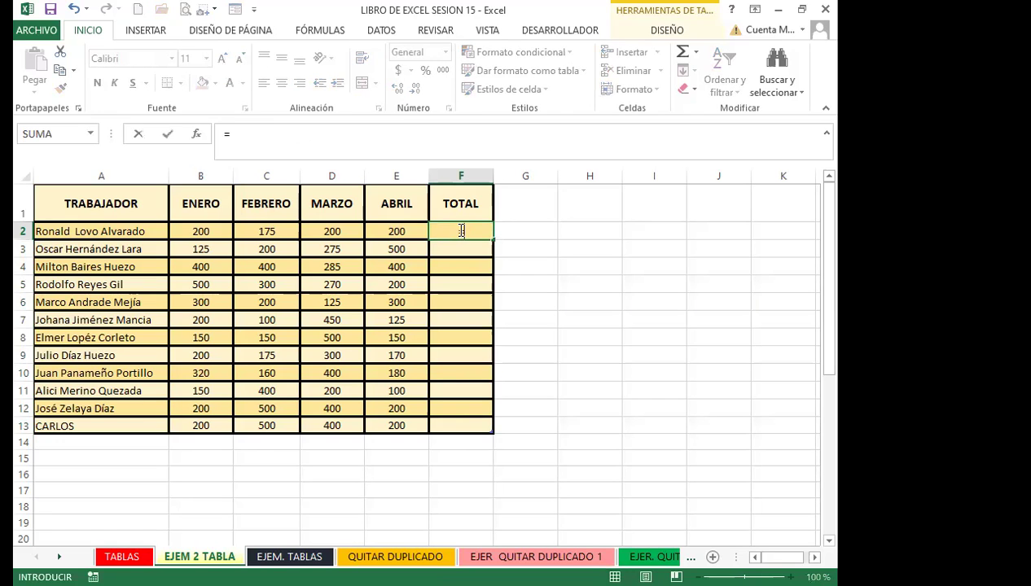
pyautogui.write('SUMA(')
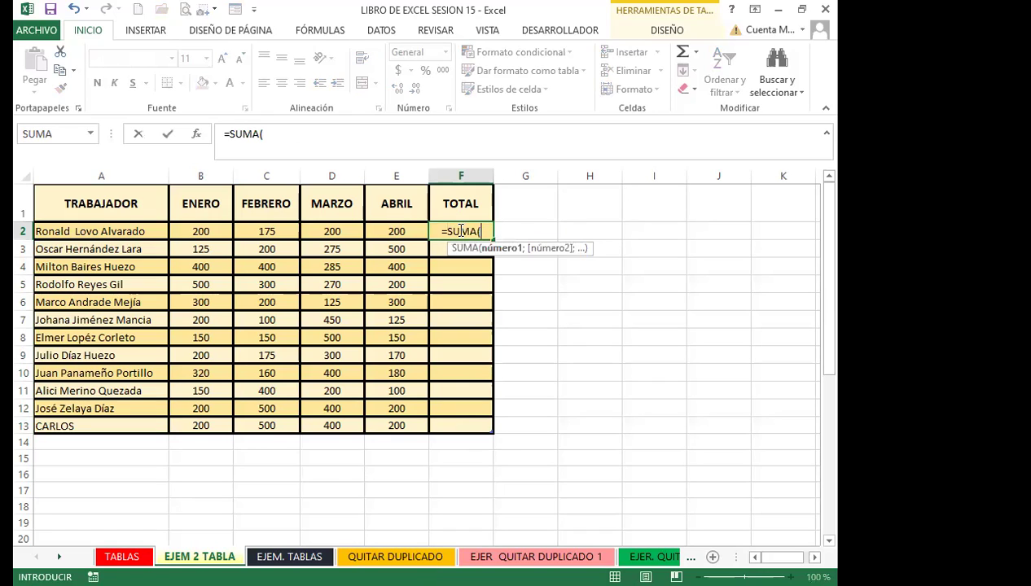
pyautogui.write('B2:')
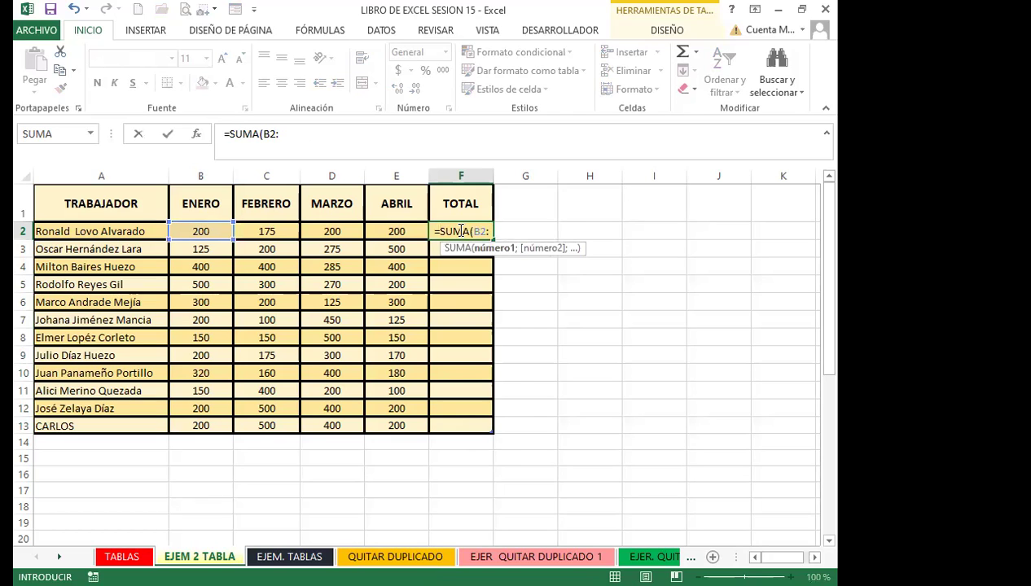
pyautogui.write('E')
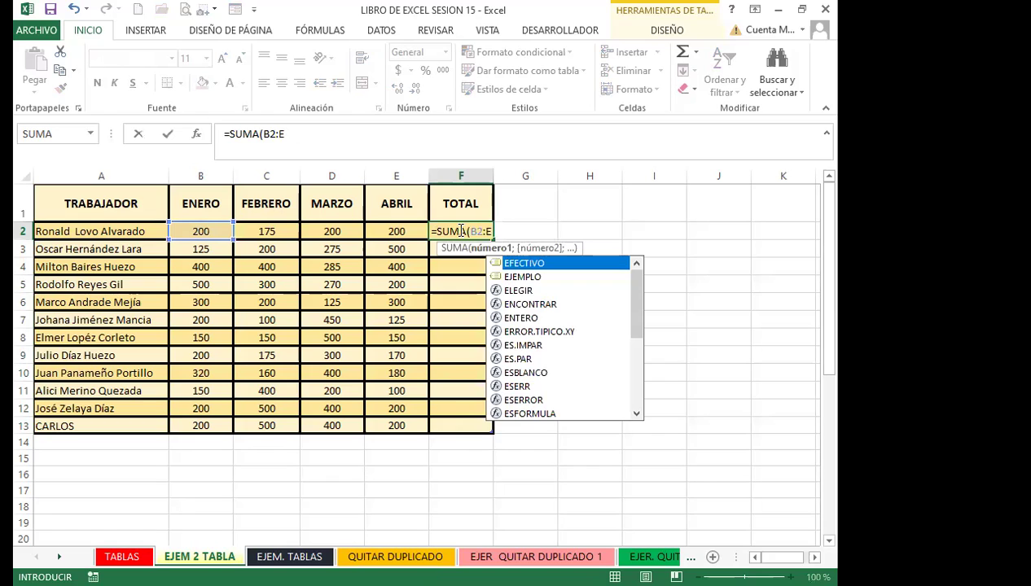
pyautogui.write('2')
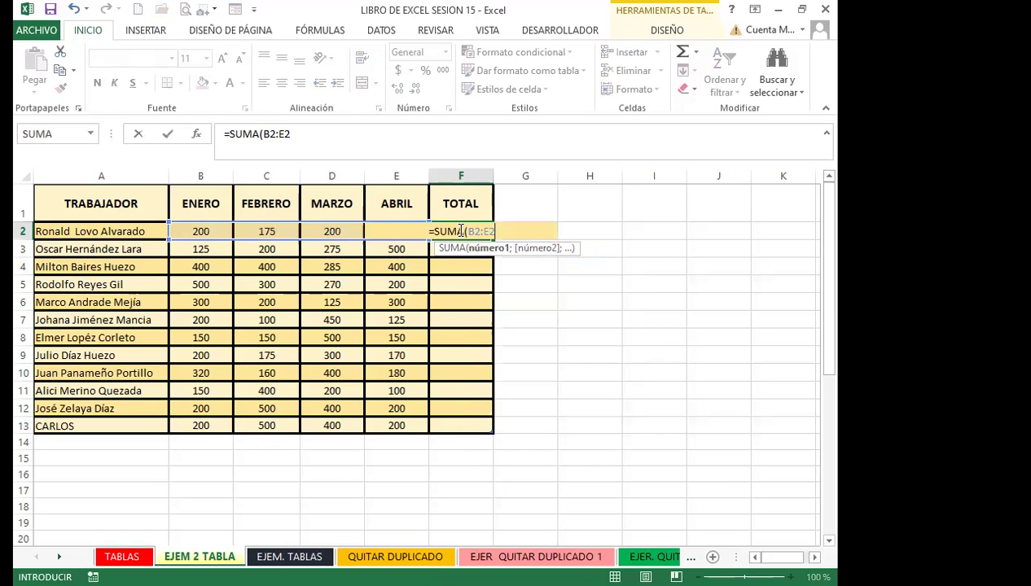
pyautogui.write(')')
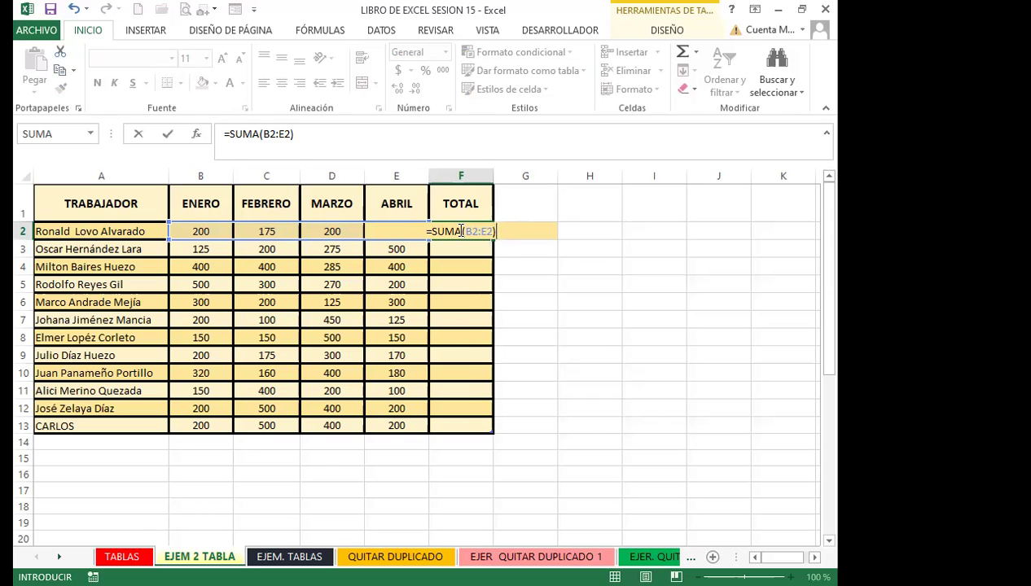
pyautogui.press('Return')
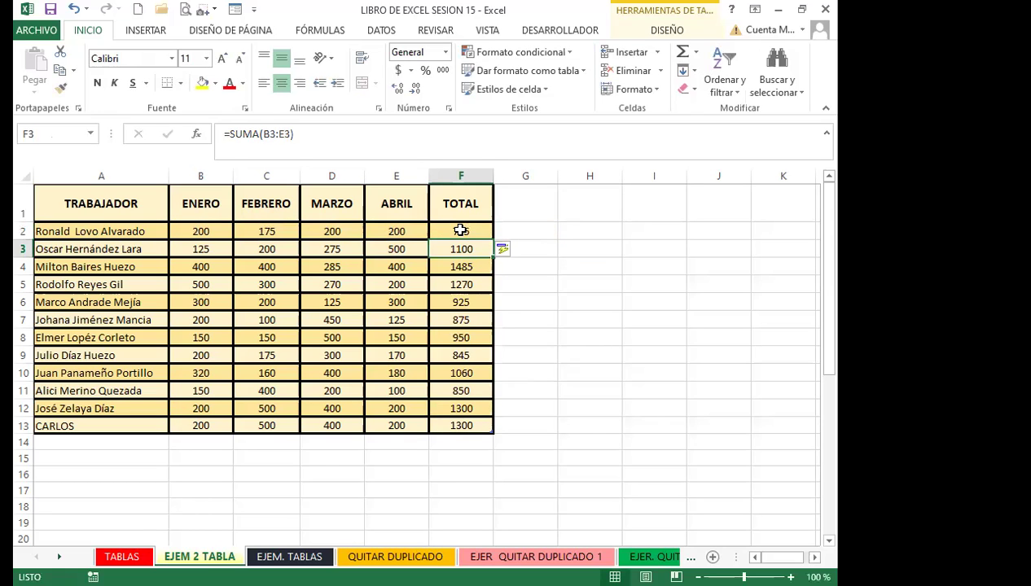
pyautogui.click(460, 231)
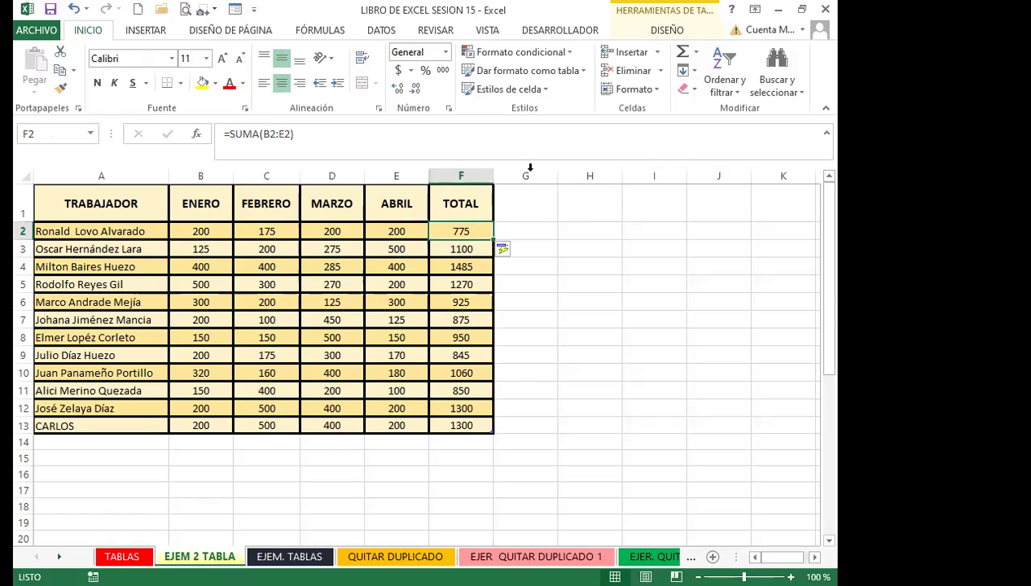
pyautogui.click(444, 250)
pyautogui.click(447, 267)
pyautogui.click(449, 285)
pyautogui.click(449, 303)
pyautogui.click(449, 321)
pyautogui.click(450, 338)
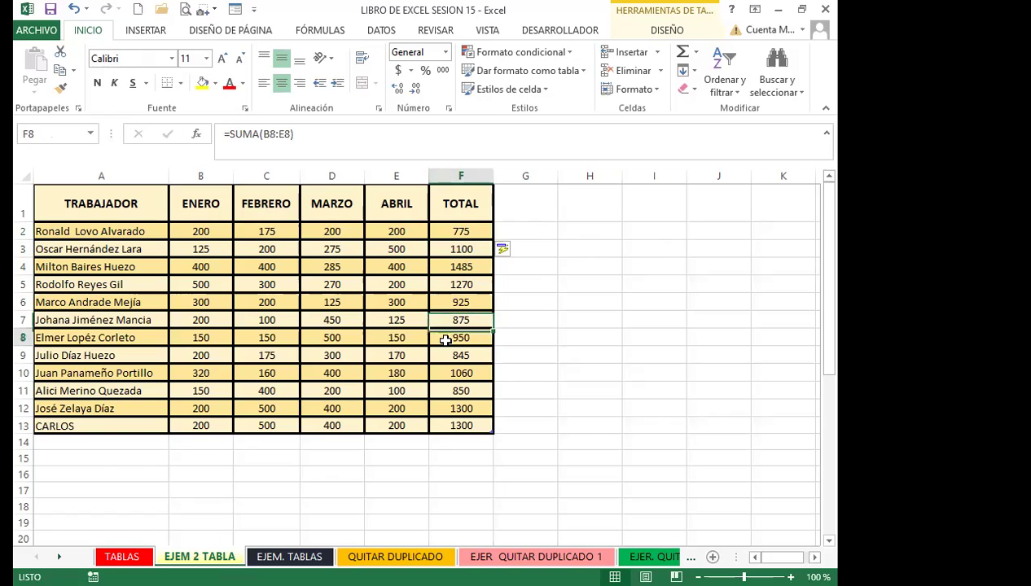
pyautogui.click(450, 364)
pyautogui.click(447, 230)
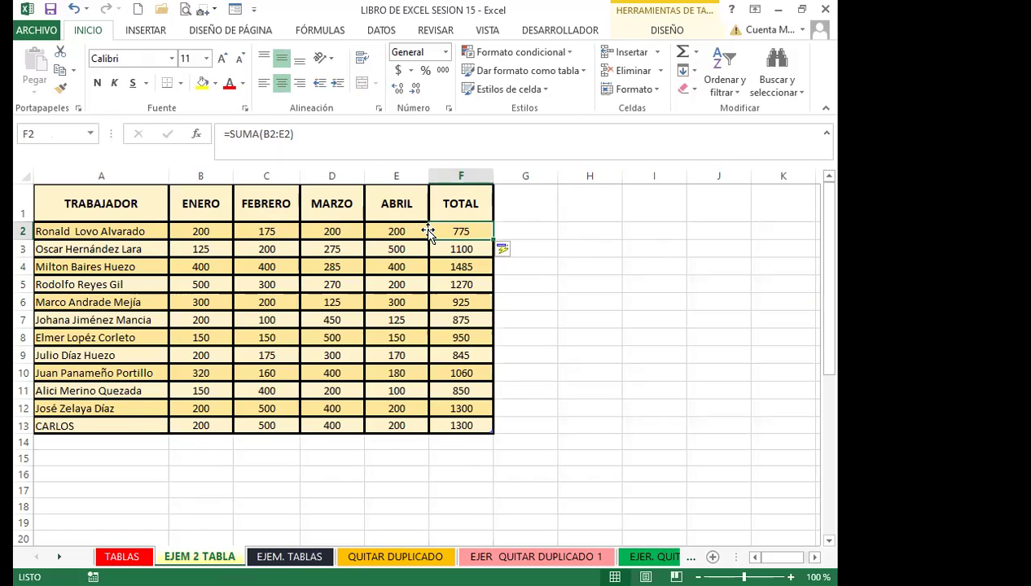
pyautogui.click(229, 134)
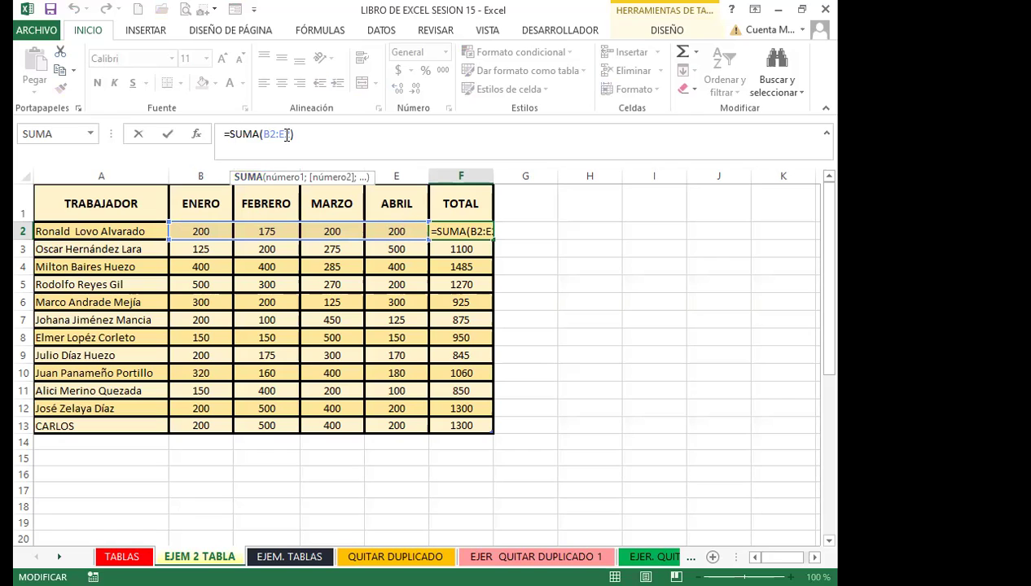
pyautogui.press('Return')
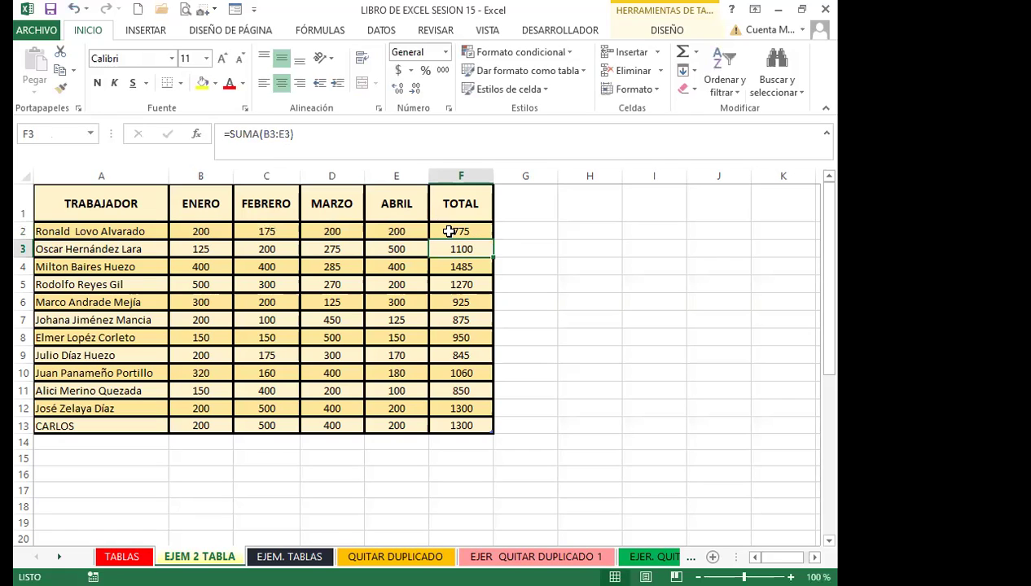
pyautogui.click(448, 231)
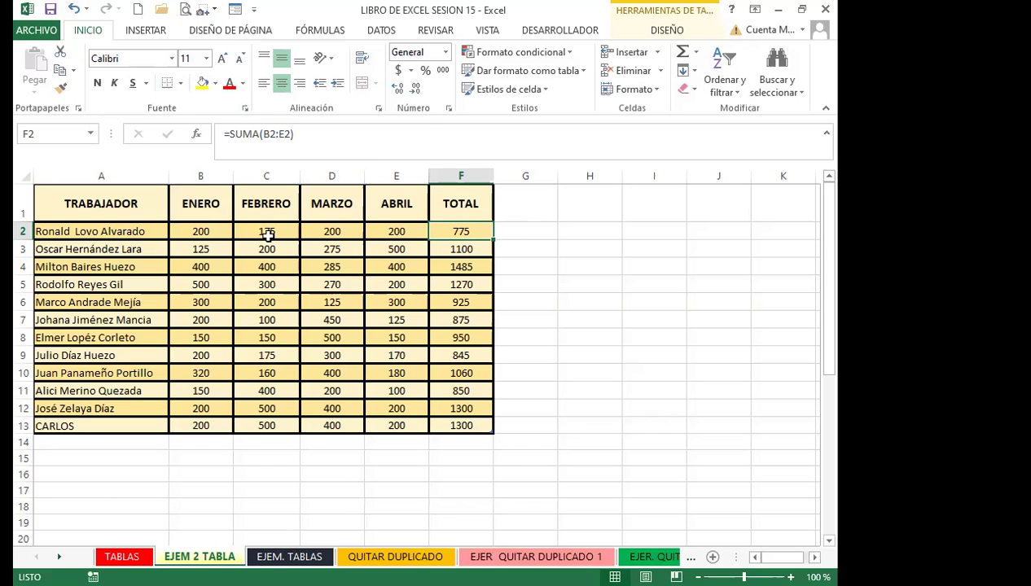
pyautogui.click(311, 322)
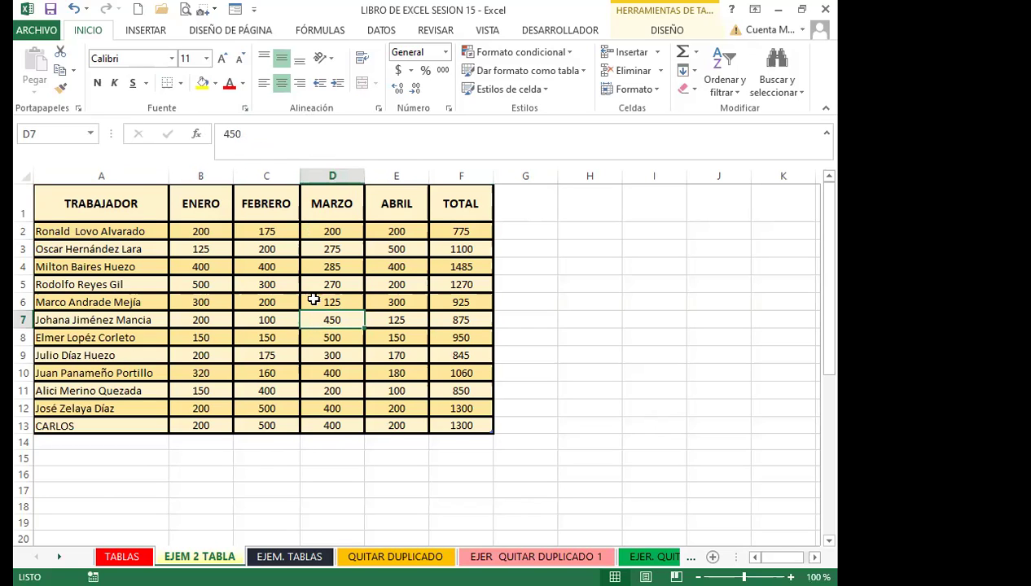
pyautogui.moveTo(101, 207); pyautogui.dragTo(454, 424)
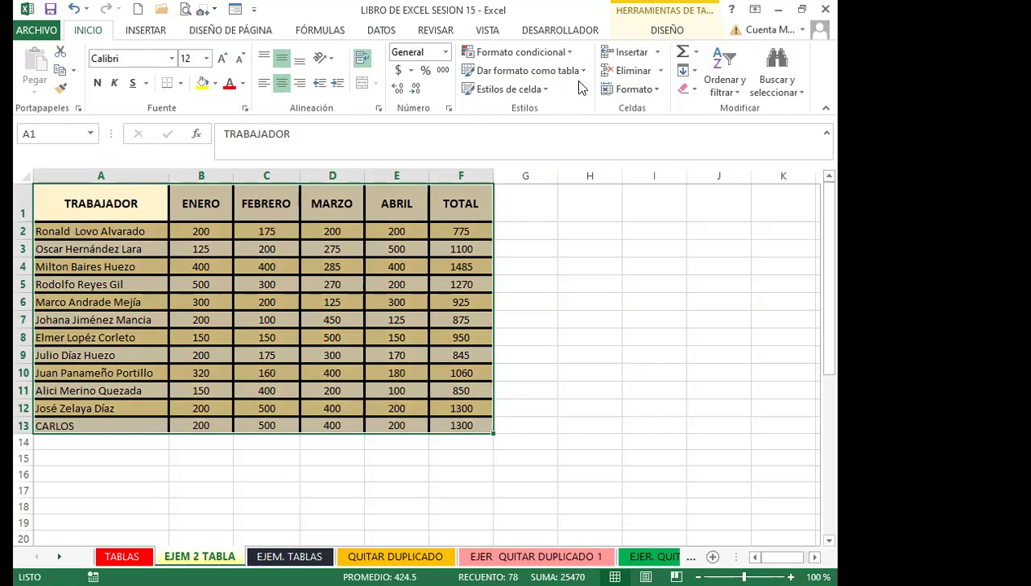
# Convert Tabla3 to a normal range with Convertir en rango, confirming with Sí
pyautogui.click(663, 31)
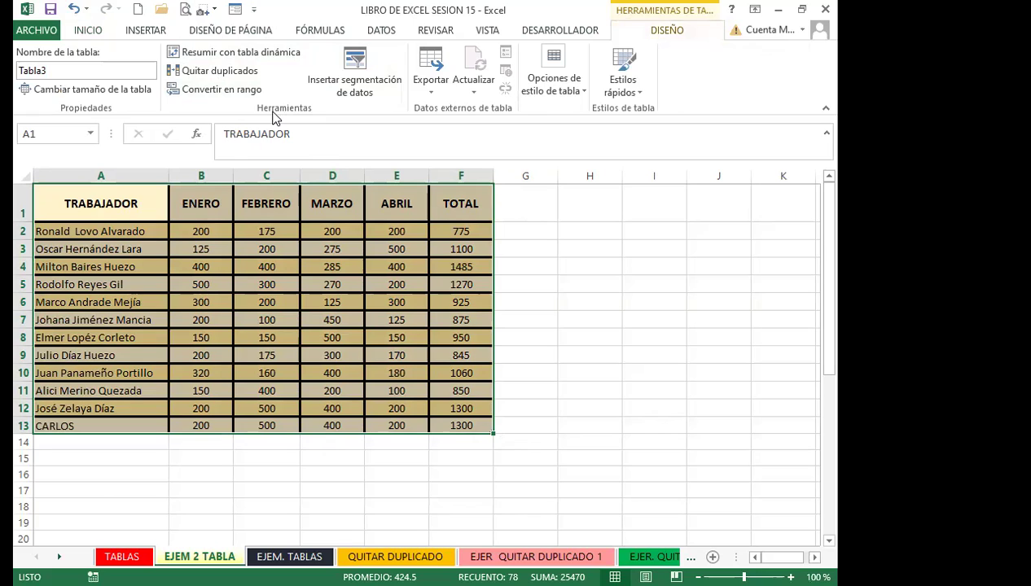
pyautogui.click(210, 91)
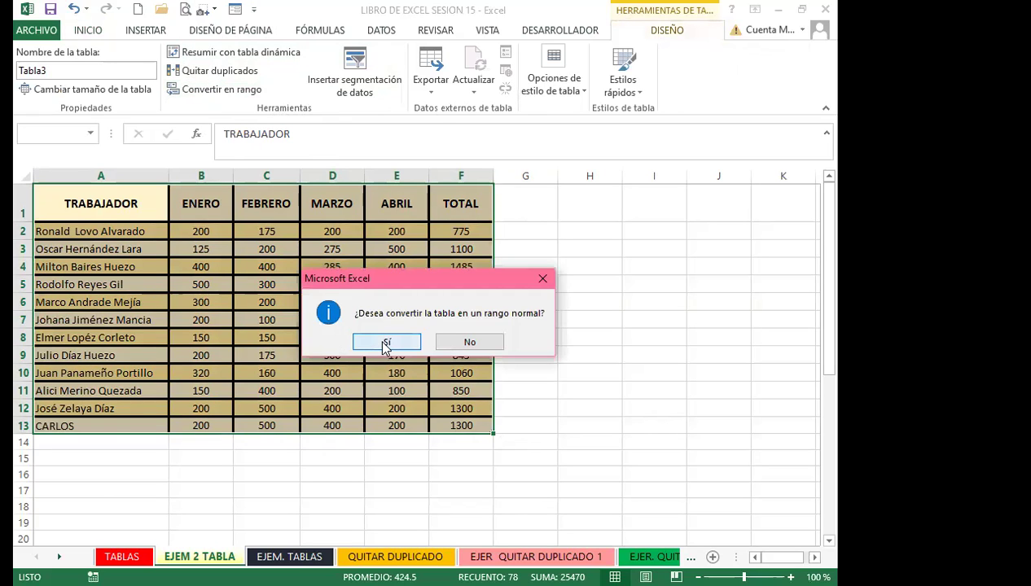
pyautogui.click(381, 335)
pyautogui.click(383, 336)
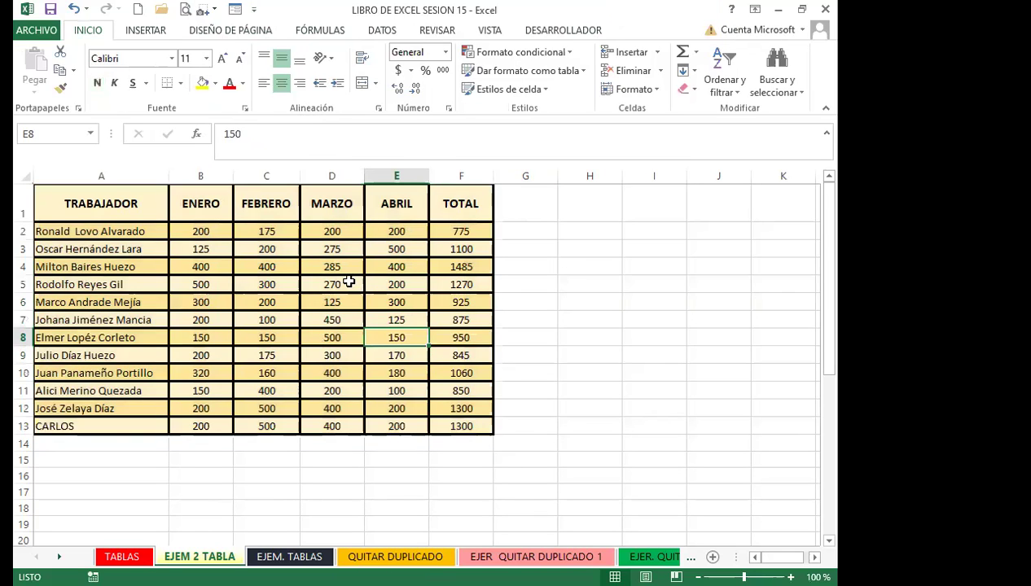
pyautogui.click(448, 232)
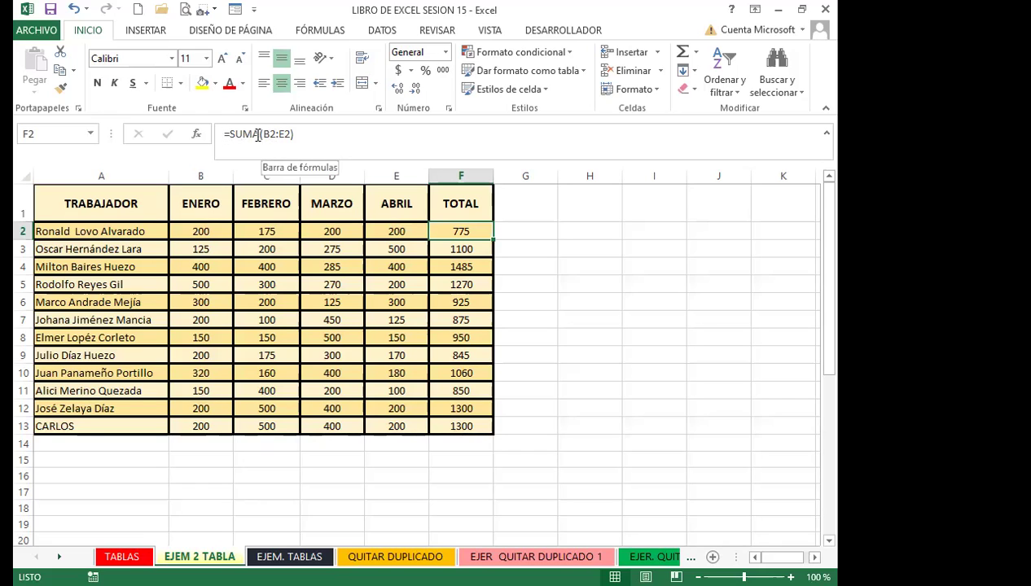
pyautogui.click(458, 268)
pyautogui.click(456, 285)
pyautogui.click(450, 319)
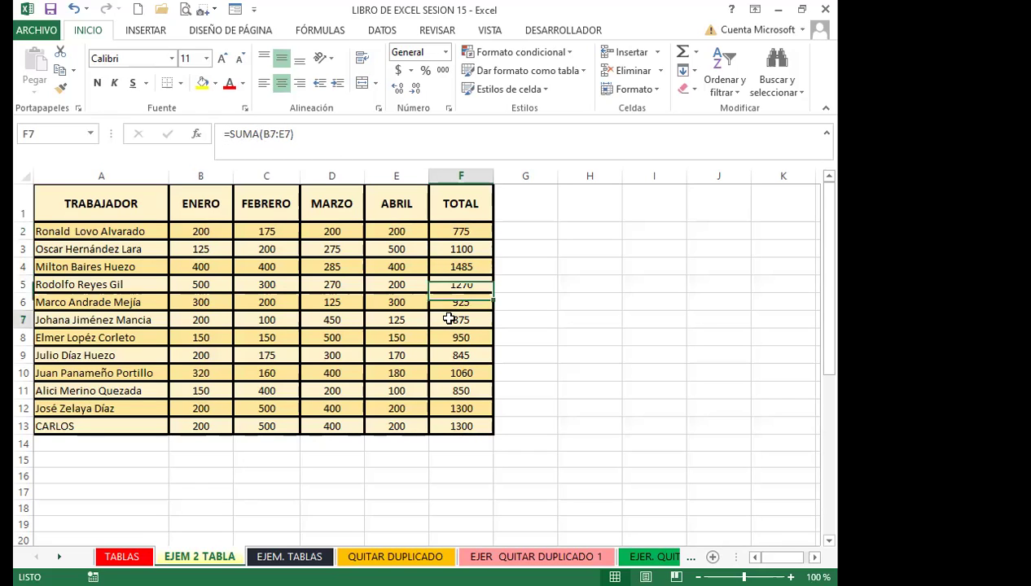
pyautogui.click(454, 339)
pyautogui.click(458, 355)
pyautogui.click(461, 373)
pyautogui.click(446, 391)
pyautogui.click(451, 407)
pyautogui.click(455, 424)
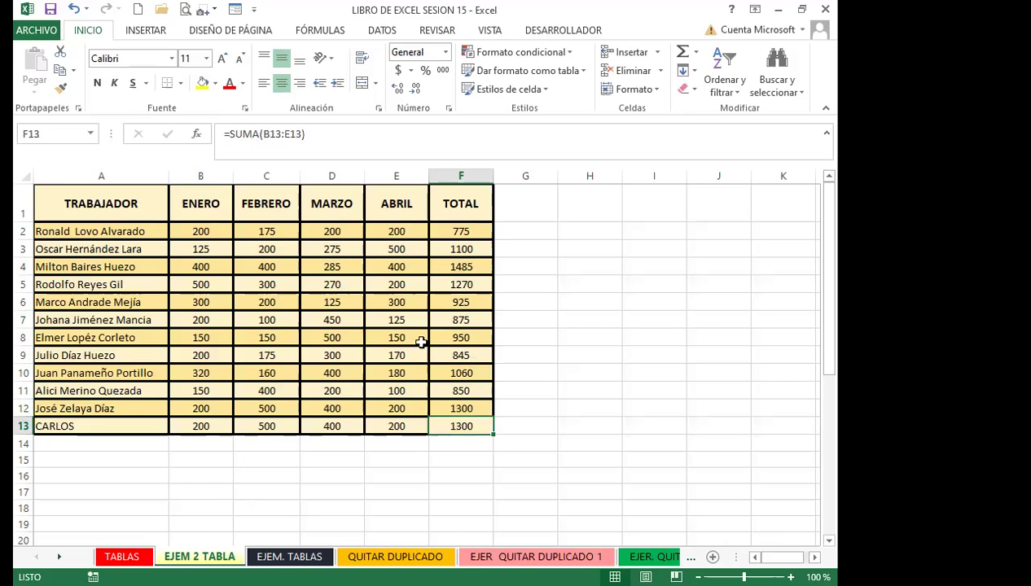
pyautogui.click(454, 288)
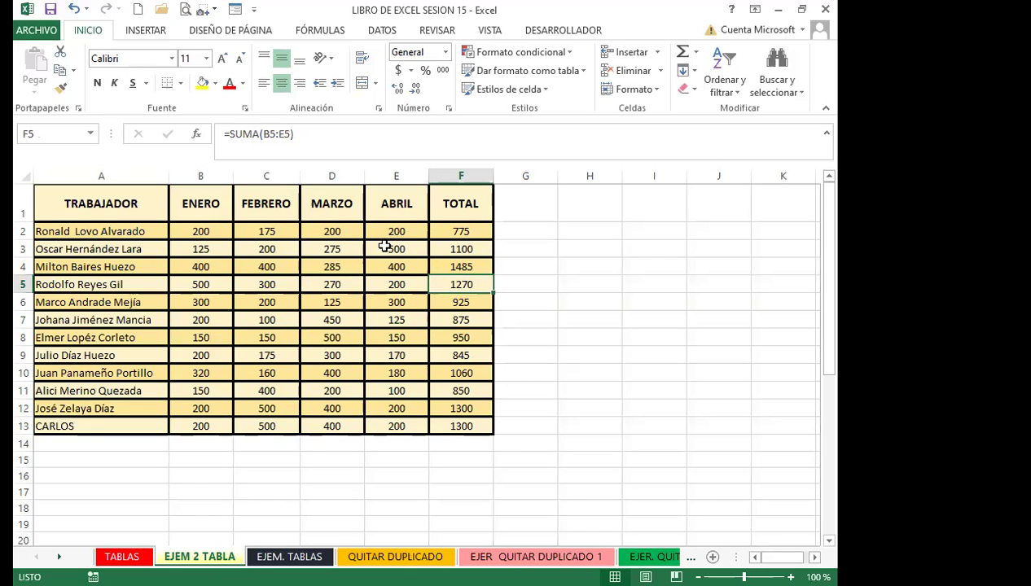
pyautogui.click(444, 231)
pyautogui.click(381, 225)
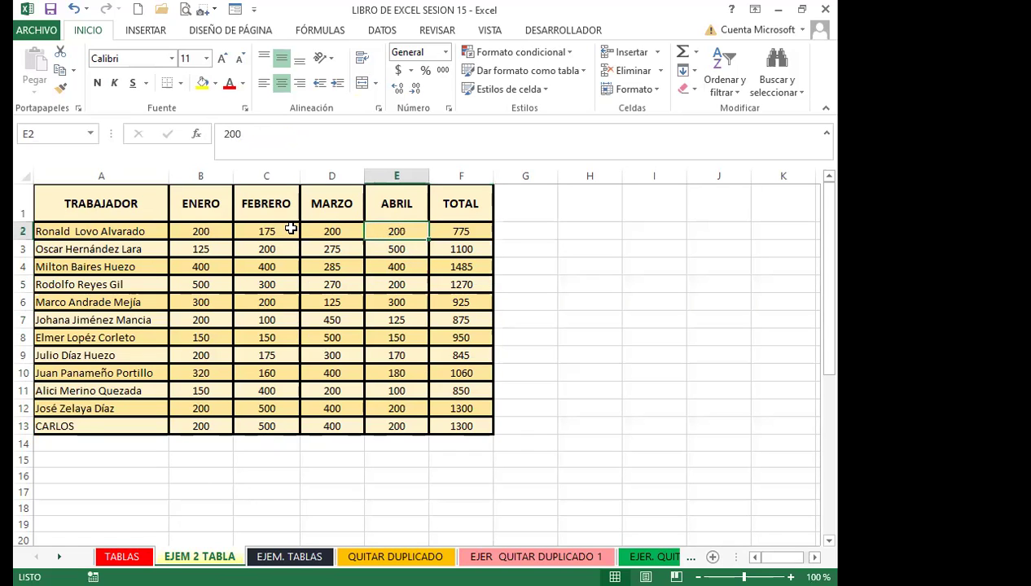
pyautogui.moveTo(63, 203); pyautogui.dragTo(460, 421)
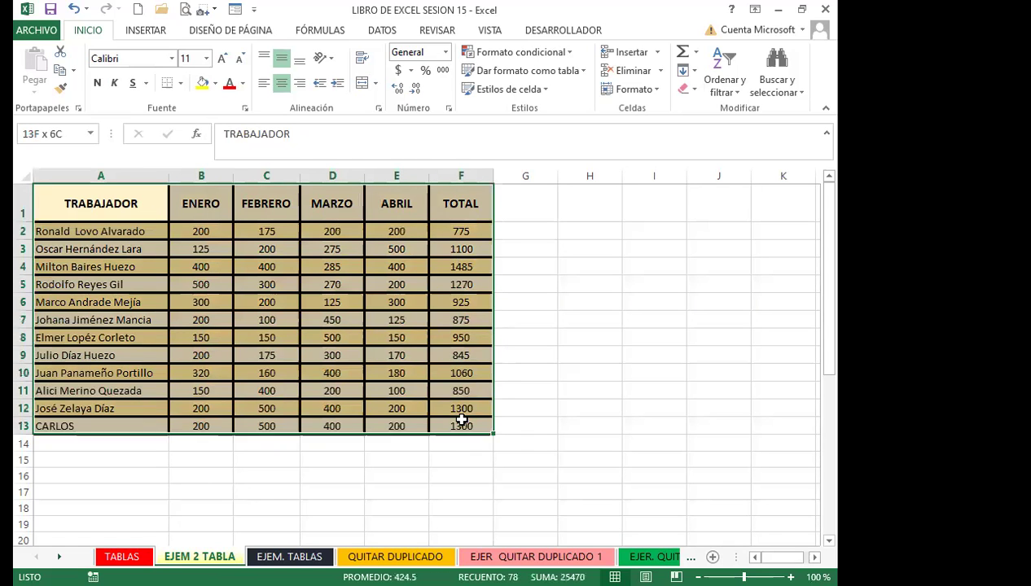
pyautogui.click(386, 373)
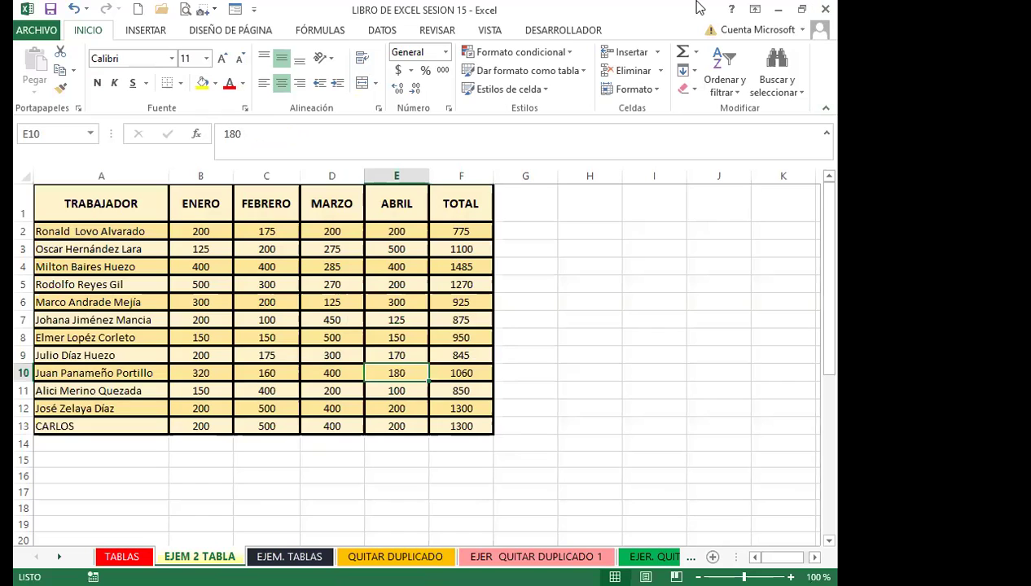
pyautogui.click(335, 334)
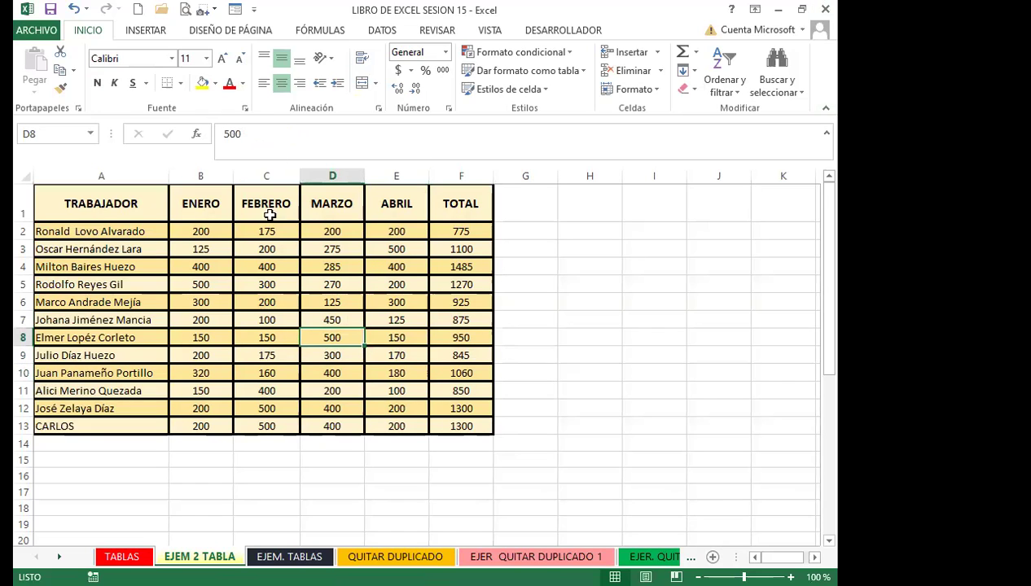
pyautogui.click(205, 337)
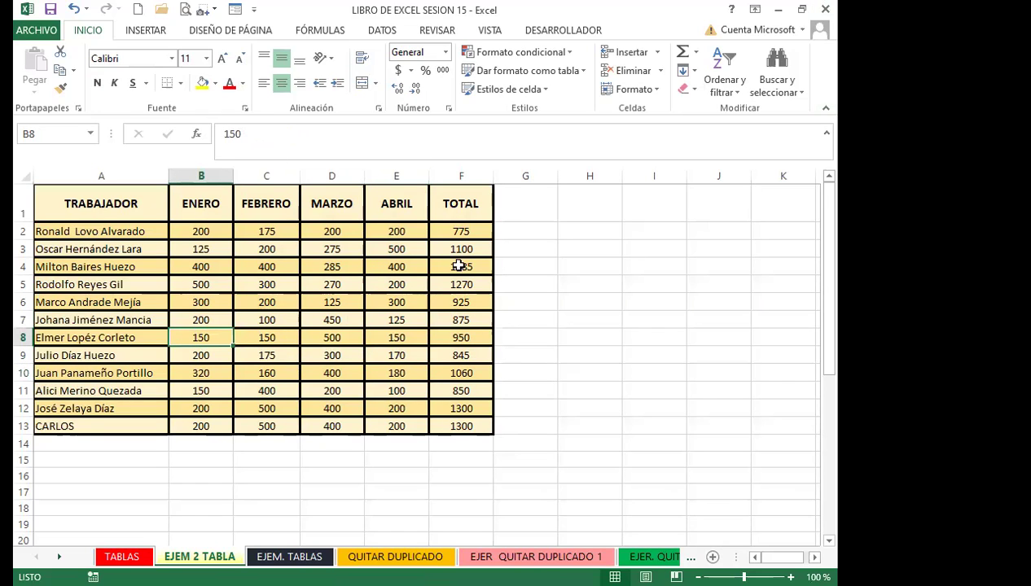
pyautogui.click(460, 266)
pyautogui.click(459, 231)
pyautogui.click(461, 249)
pyautogui.click(461, 284)
pyautogui.click(461, 302)
pyautogui.click(461, 320)
pyautogui.click(461, 337)
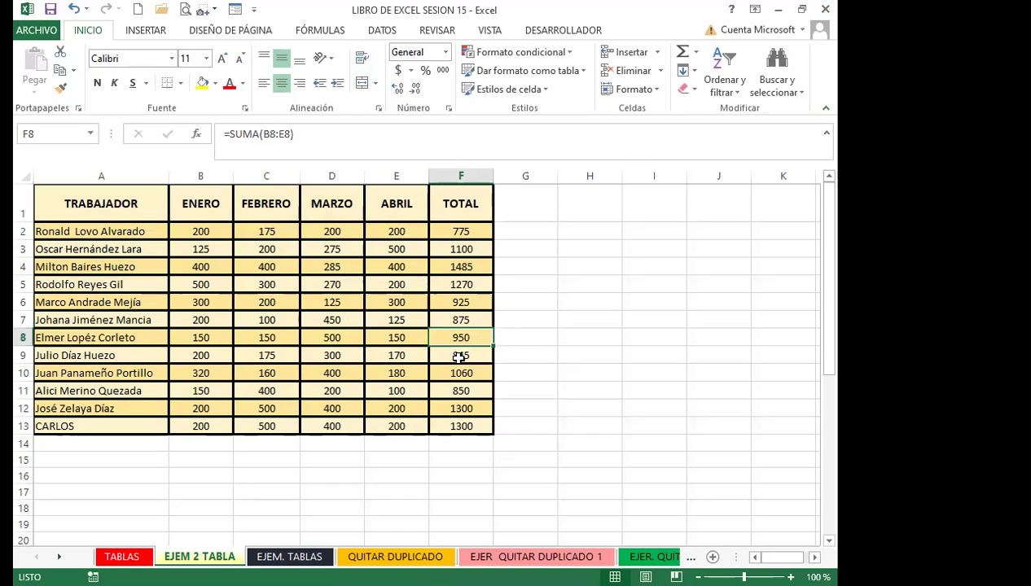
pyautogui.click(460, 356)
pyautogui.scroll(-4, 233, 466)
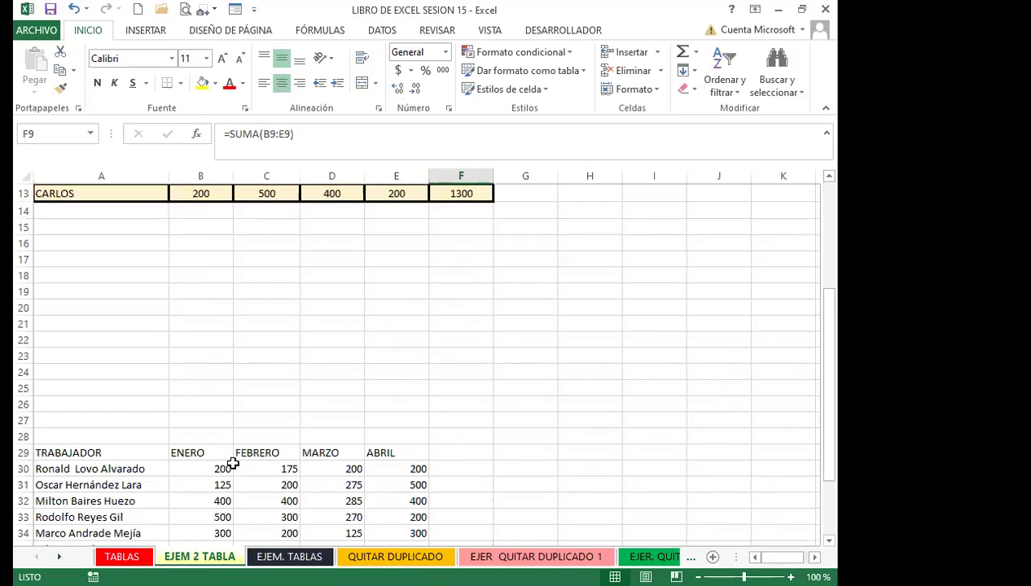
pyautogui.scroll(-4, 233, 463)
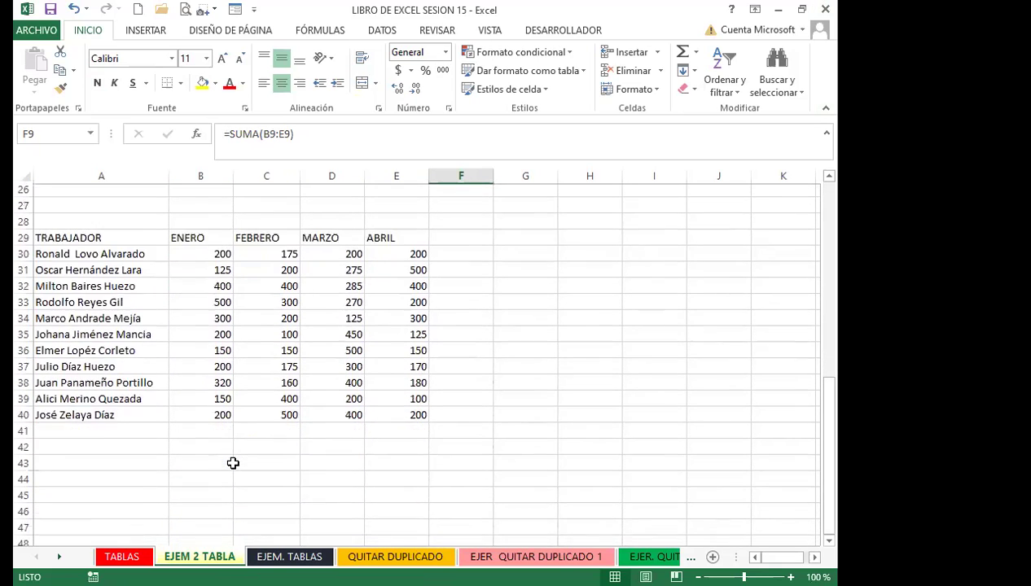
pyautogui.scroll(-1, 233, 463)
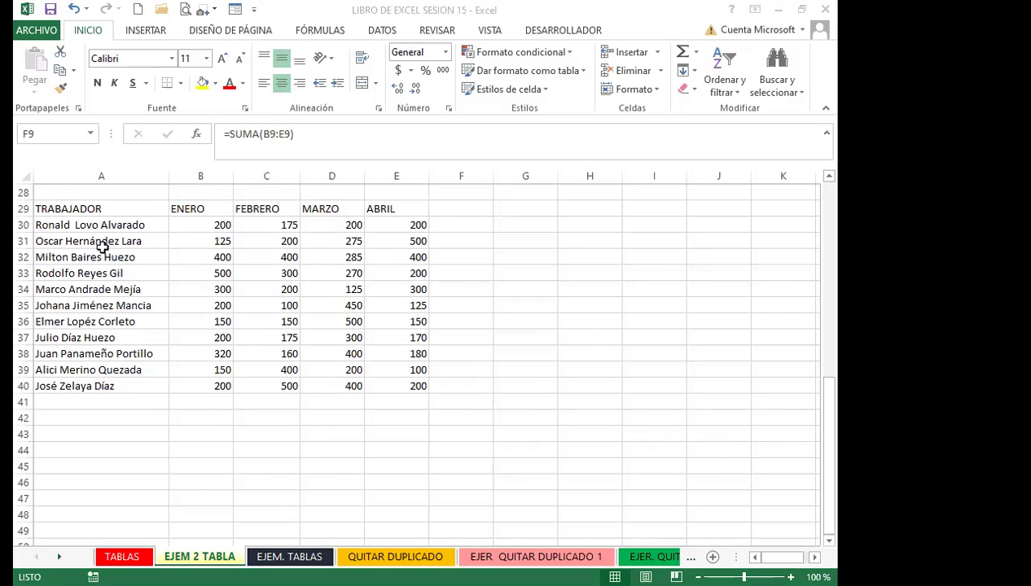
pyautogui.click(88, 272)
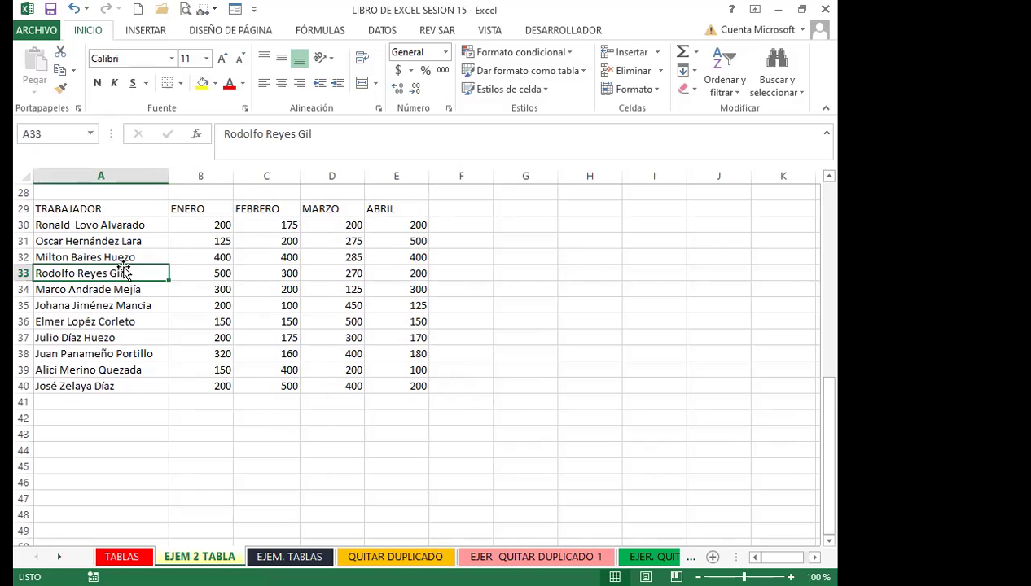
pyautogui.click(141, 321)
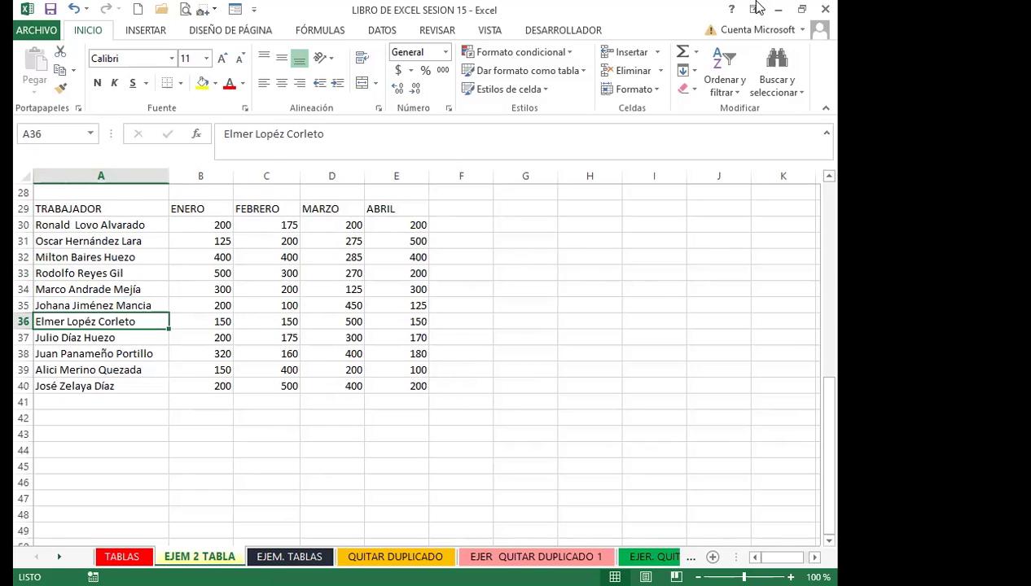
pyautogui.moveTo(109, 209); pyautogui.dragTo(395, 391)
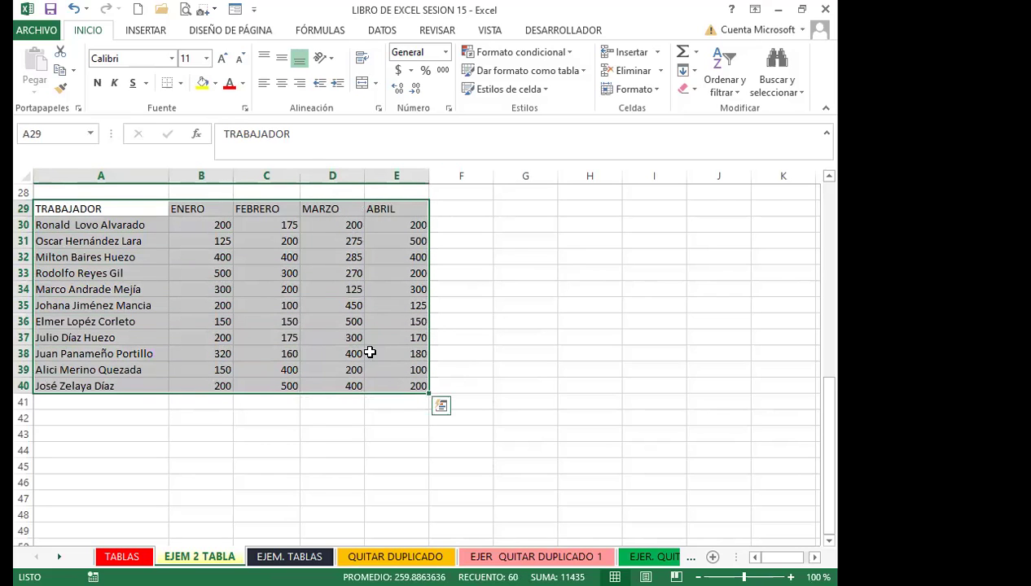
# Format A29:E40 as green table Tabla4 and hide its header filter arrows with Ctrl+Shift+L
pyautogui.click(583, 73)
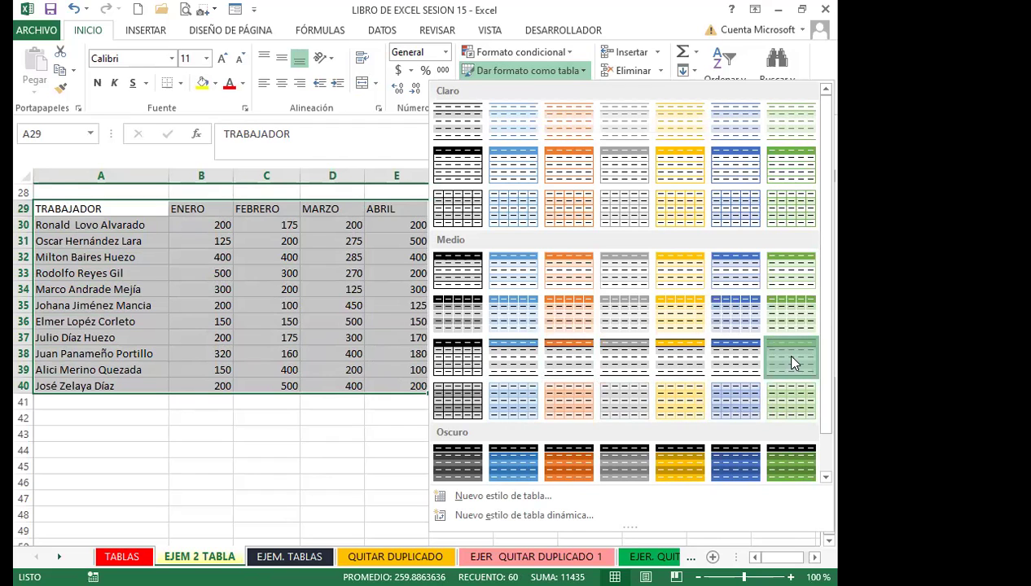
pyautogui.click(441, 257)
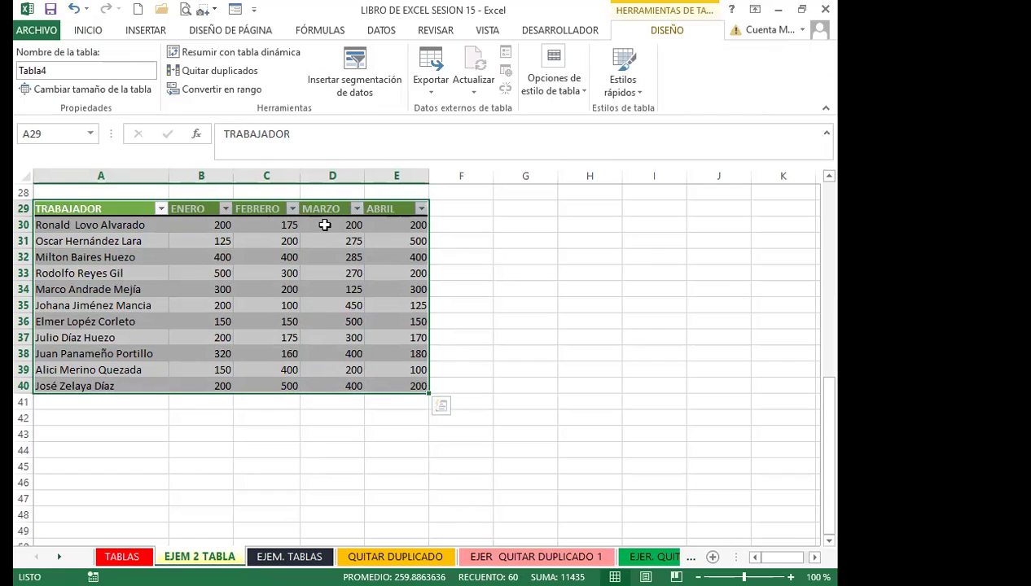
pyautogui.click(638, 95)
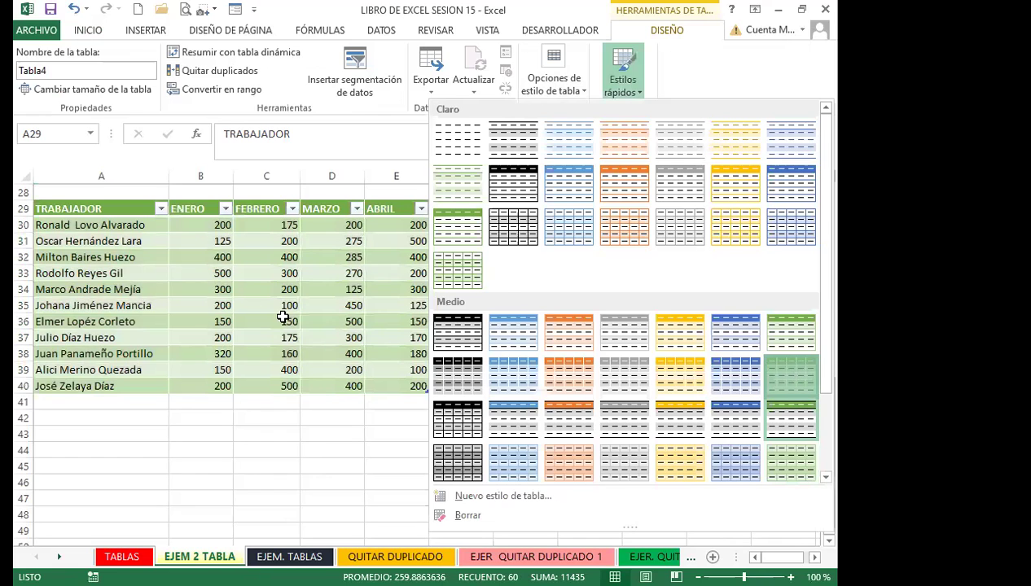
pyautogui.click(261, 301)
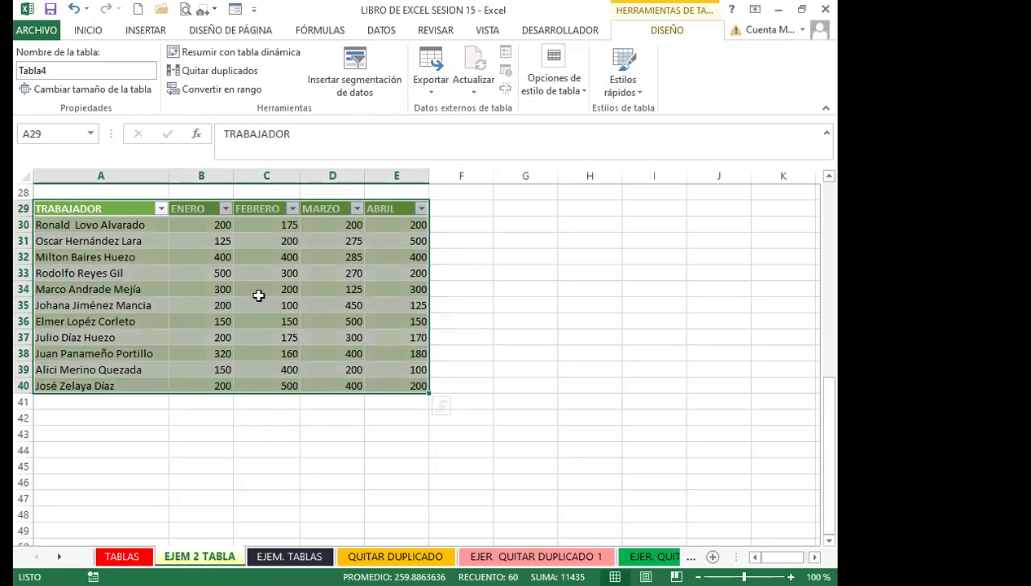
pyautogui.hotkey('ctrl', 'shift', 'l')
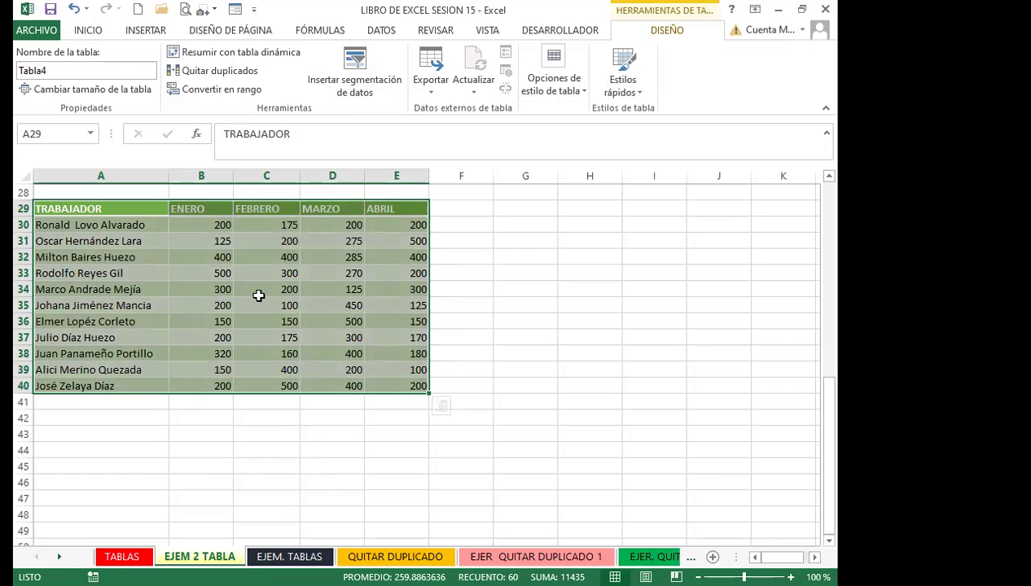
pyautogui.click(259, 296)
pyautogui.click(456, 211)
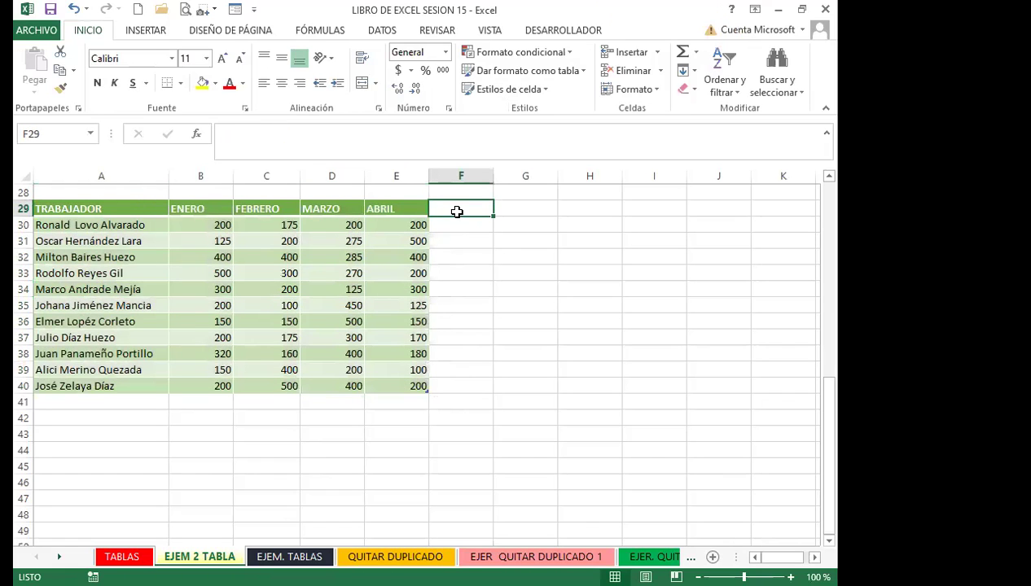
# Add a TOTALES header in F29 and AutoSum each worker's ENERO–ABRIL sales
pyautogui.write('TOTALES')
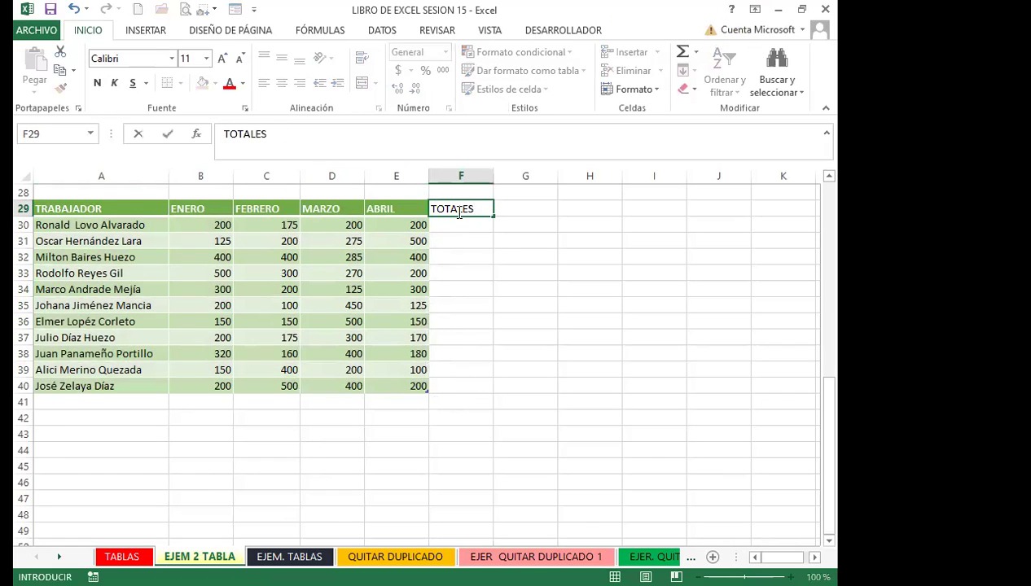
pyautogui.press('Return')
pyautogui.click(680, 52)
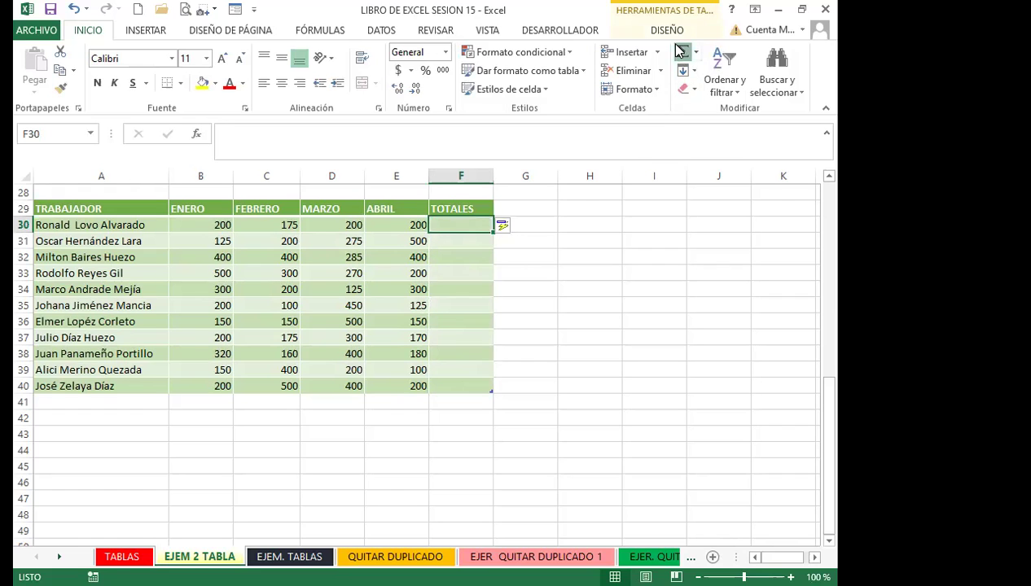
pyautogui.press('Return')
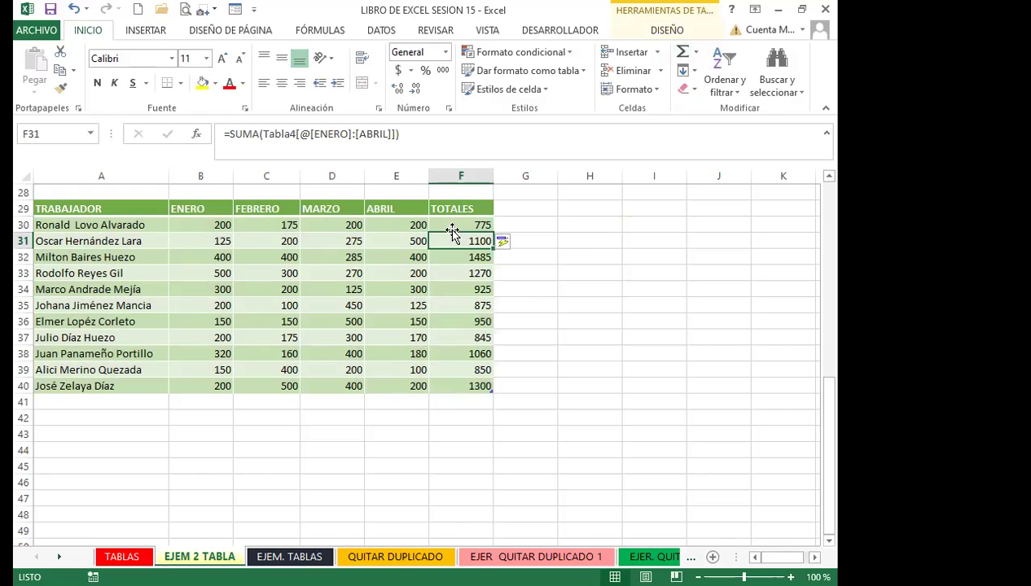
# Check the TOTALES results from F30 down to F40, totals 775 to 1300
pyautogui.click(452, 227)
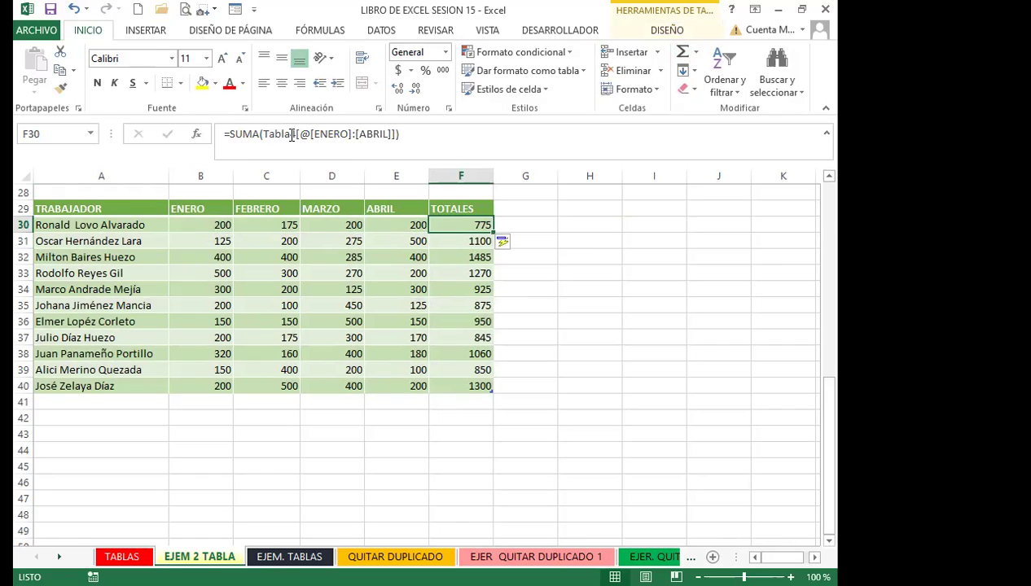
pyautogui.click(469, 259)
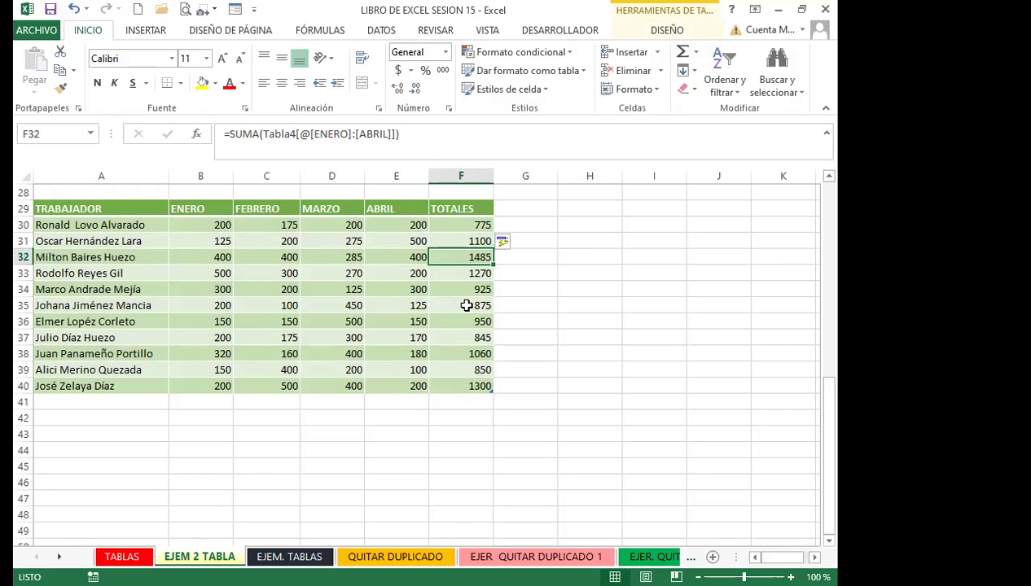
pyautogui.click(465, 307)
pyautogui.click(457, 340)
pyautogui.click(457, 373)
pyautogui.click(458, 381)
pyautogui.click(456, 324)
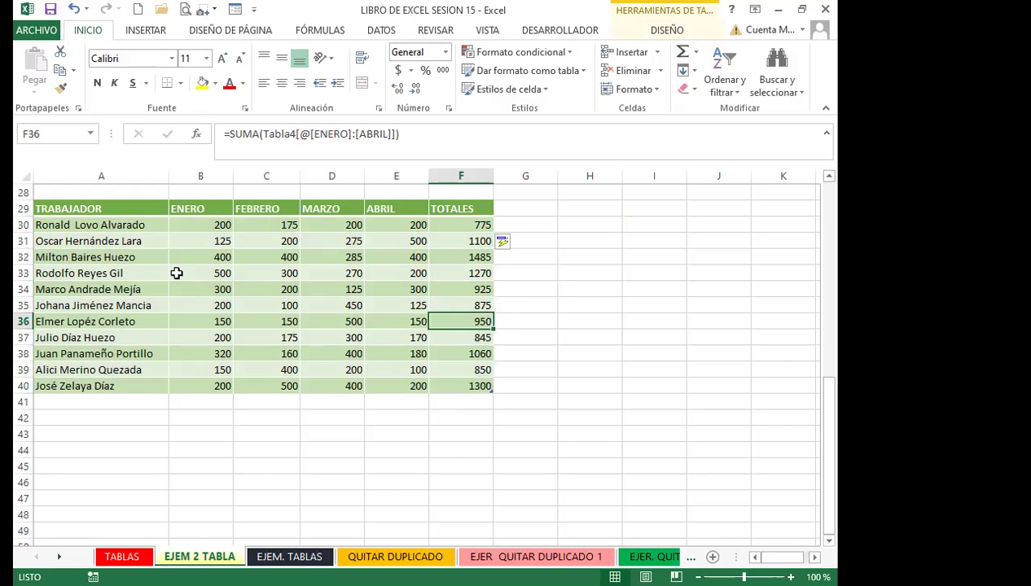
pyautogui.click(96, 273)
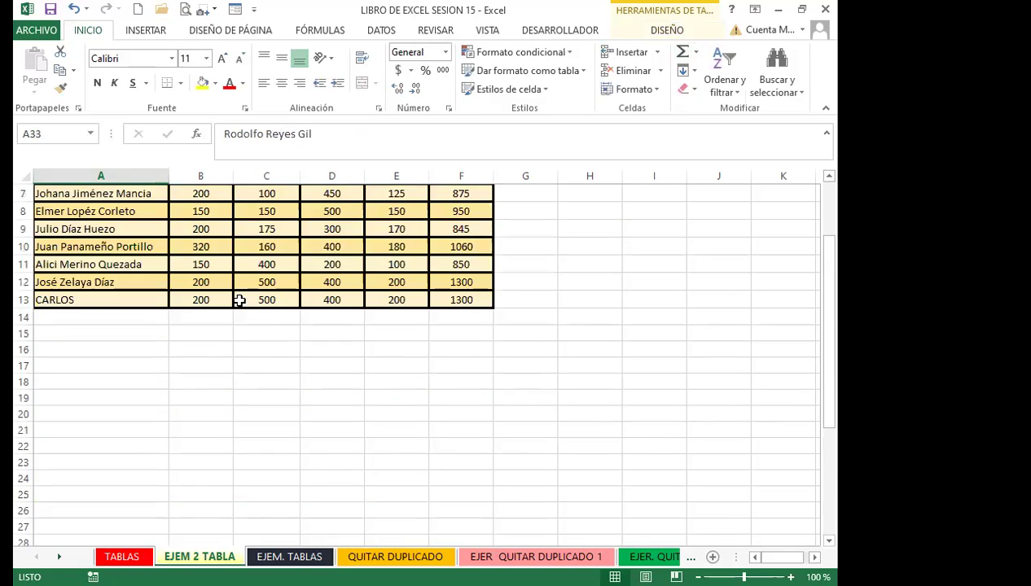
pyautogui.scroll(2, 237, 299)
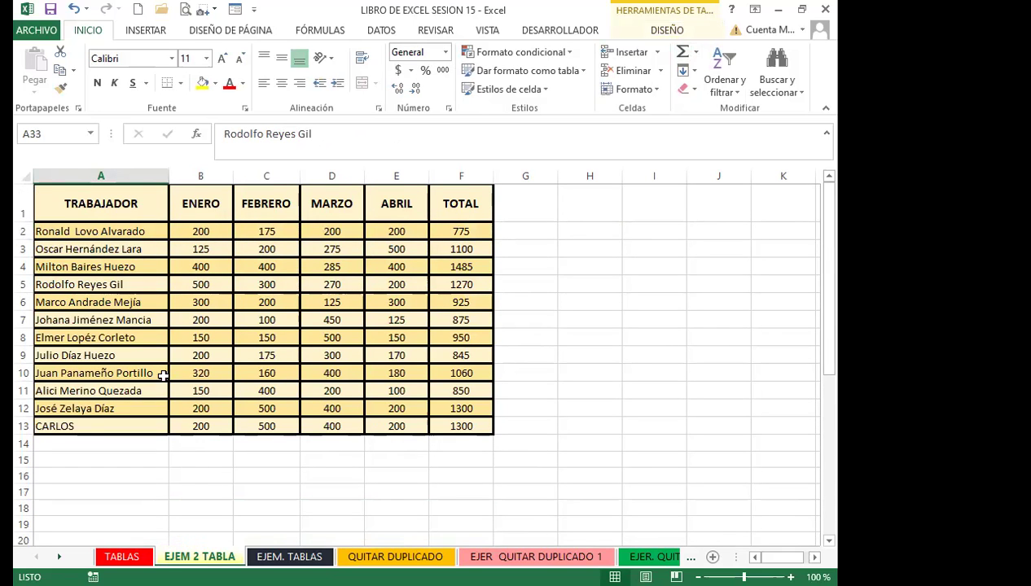
pyautogui.scroll(-8, 163, 374)
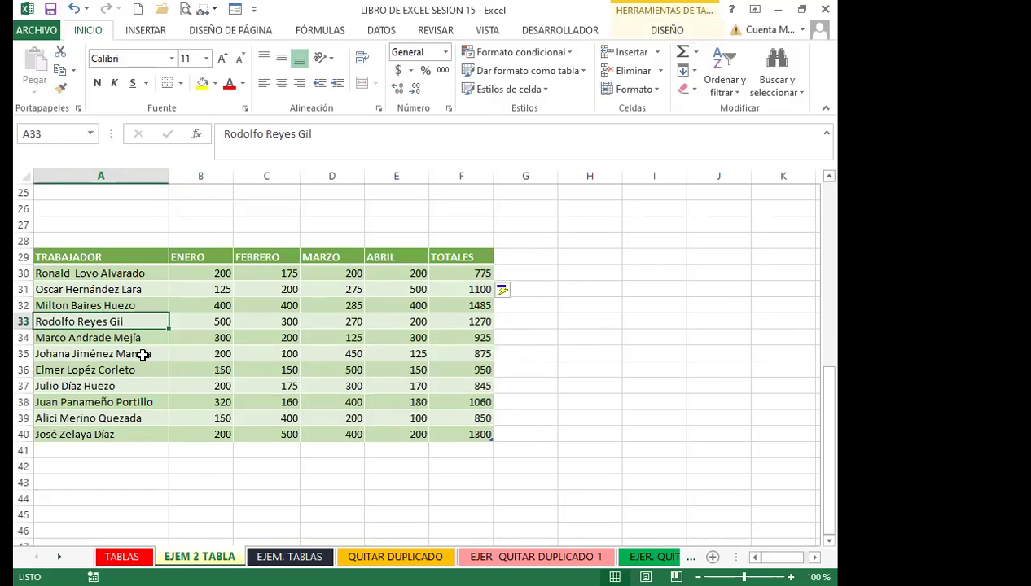
pyautogui.click(143, 355)
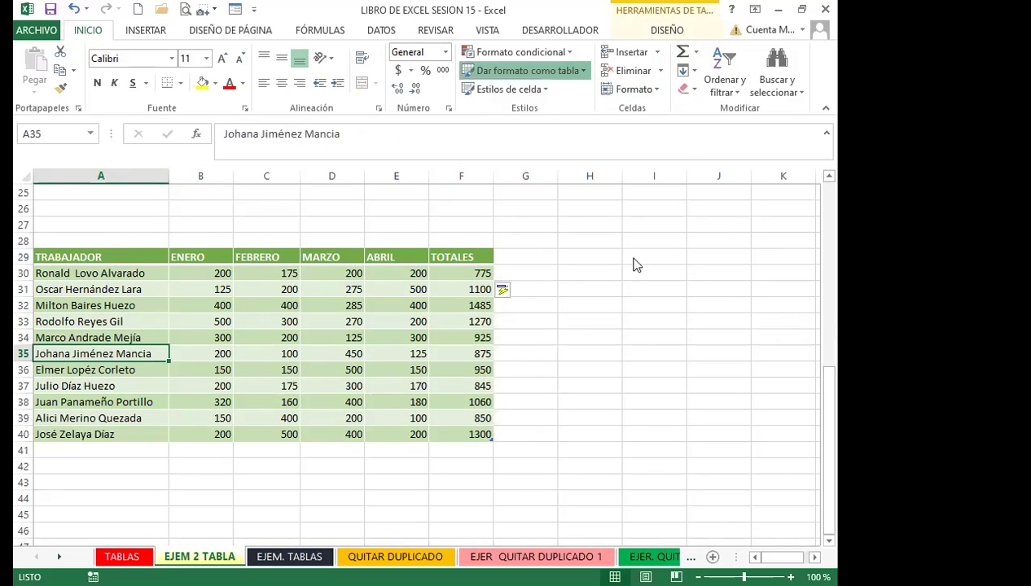
# Glance at the table styles gallery unchanged, then recheck the F30 and F35 totals
pyautogui.click(525, 70)
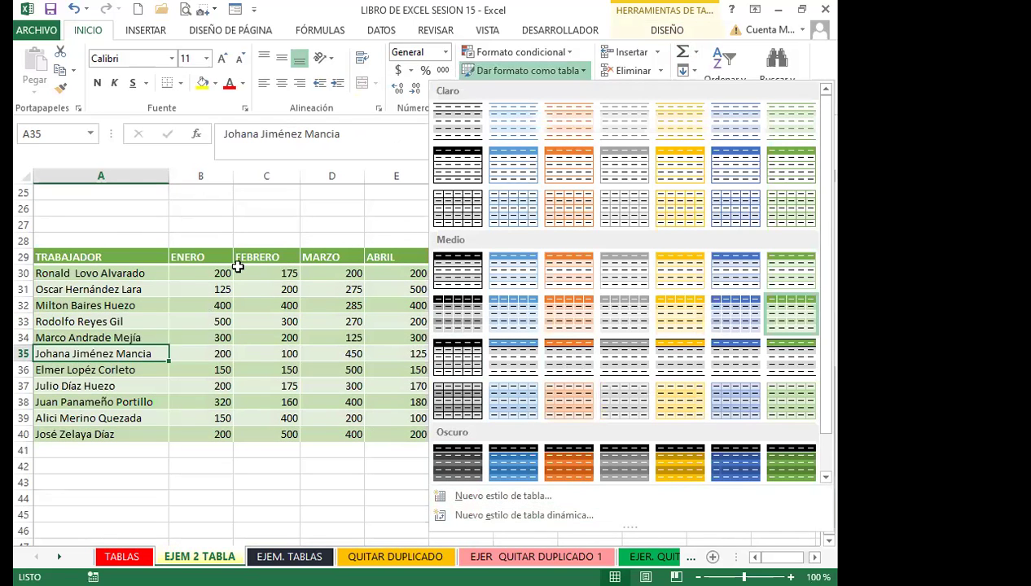
pyautogui.press('Escape')
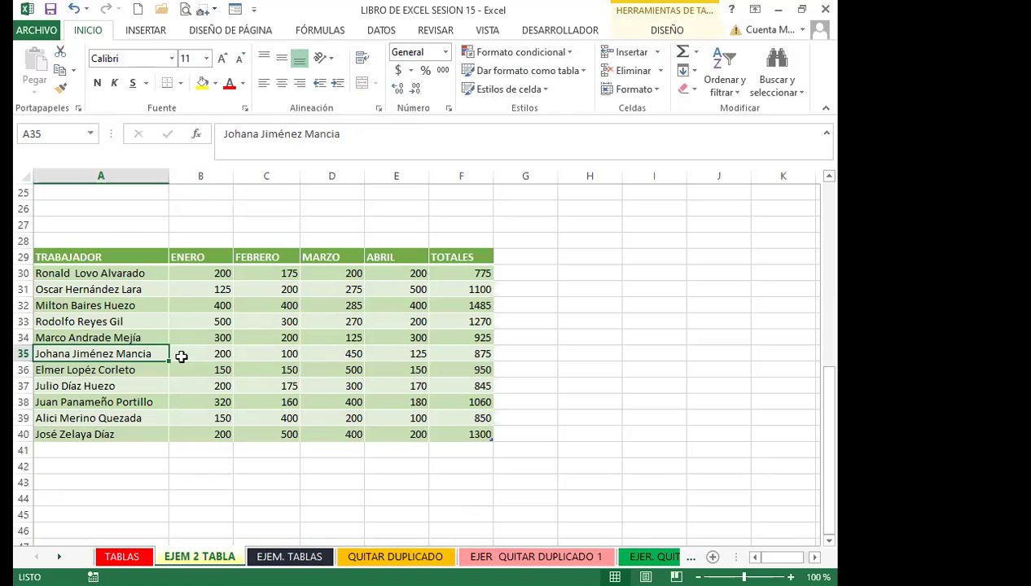
pyautogui.click(196, 326)
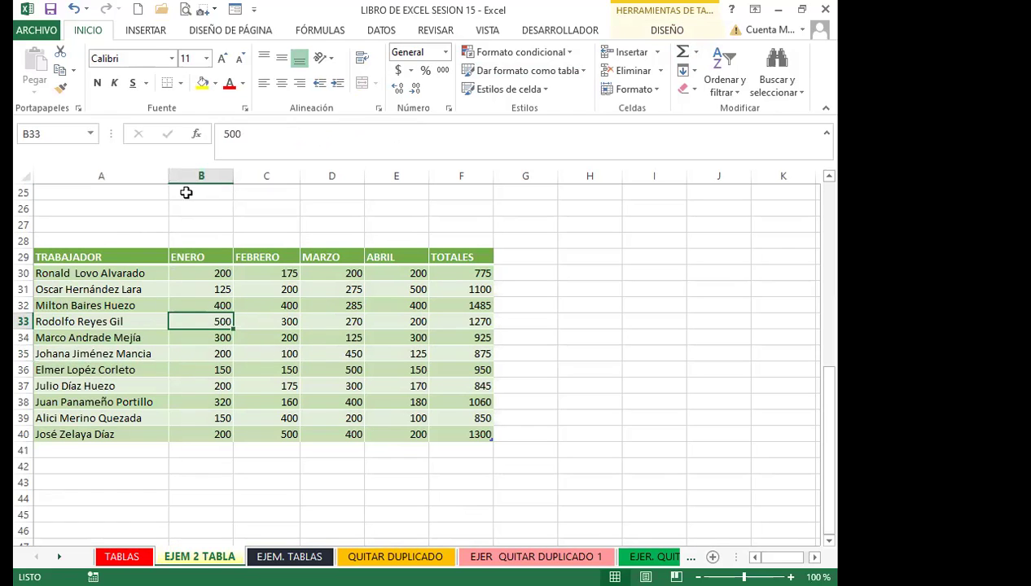
pyautogui.click(454, 273)
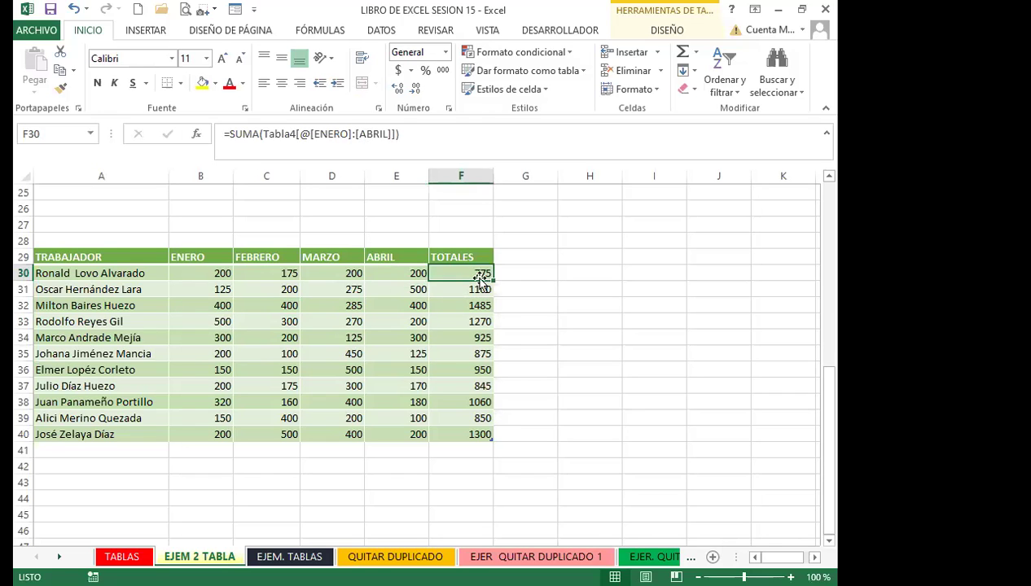
pyautogui.click(465, 348)
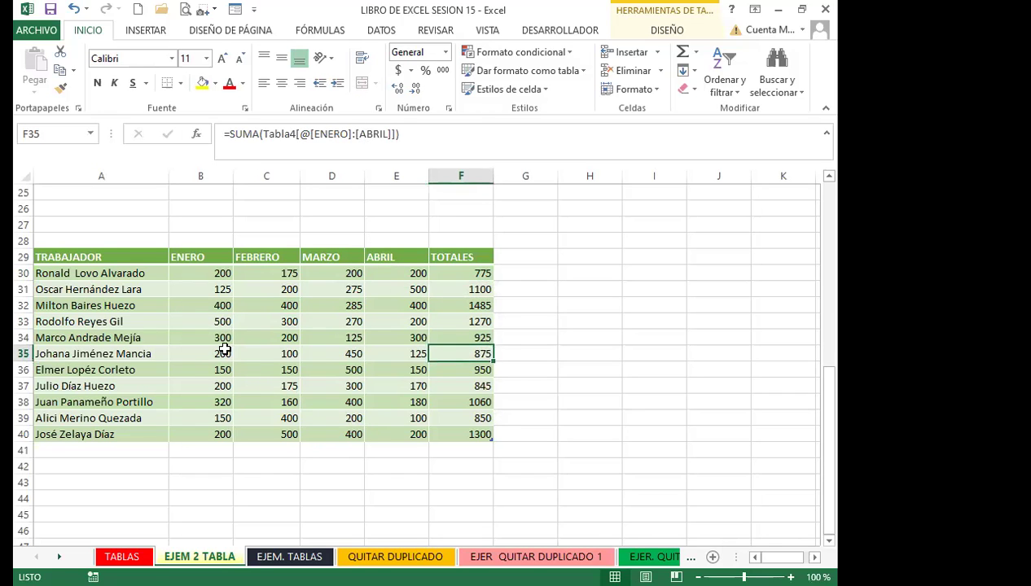
pyautogui.click(208, 323)
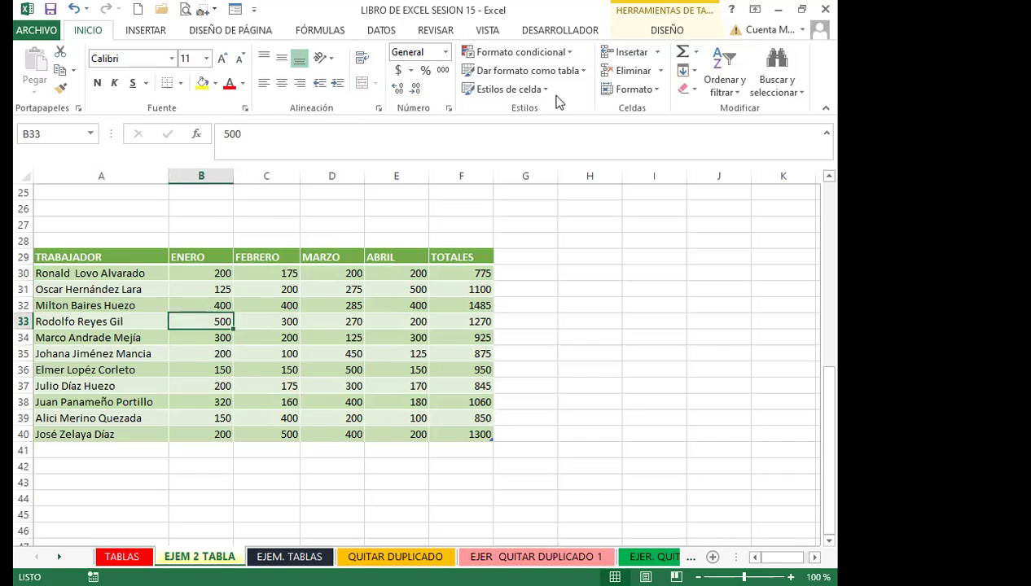
pyautogui.click(668, 31)
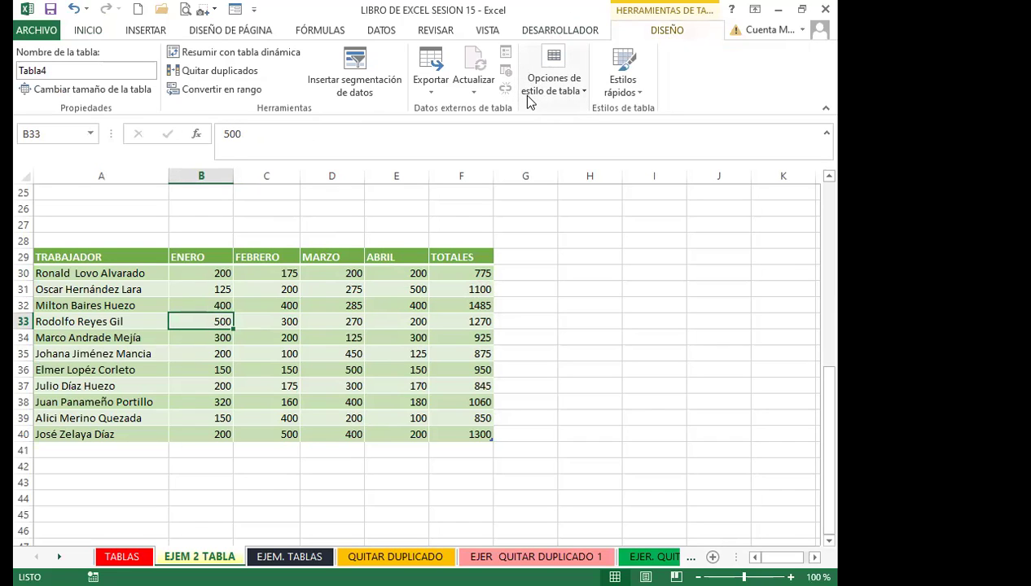
# Bold Tabla4's first and last columns and add a Total row giving 11435 in F41
pyautogui.click(583, 91)
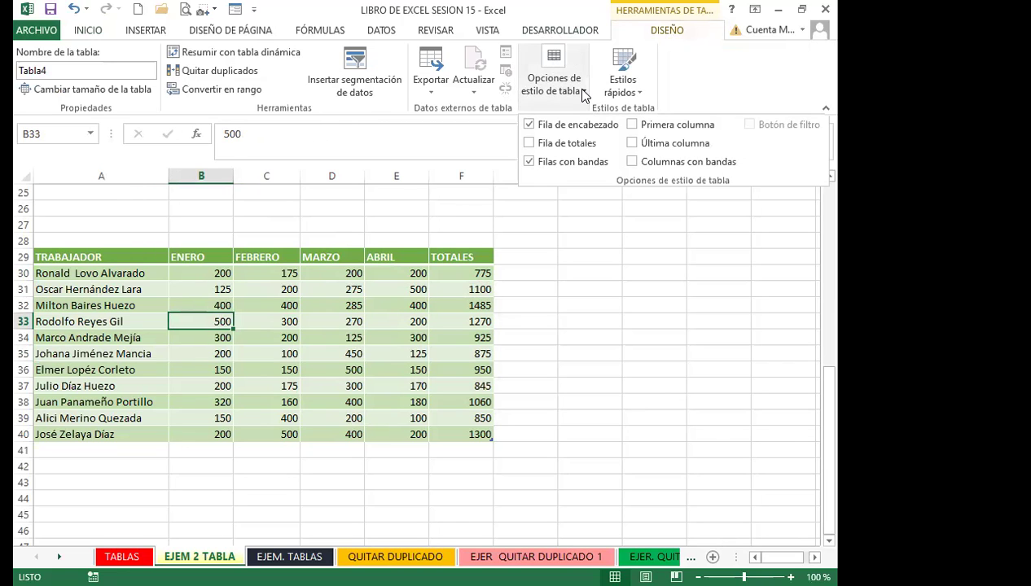
pyautogui.click(633, 143)
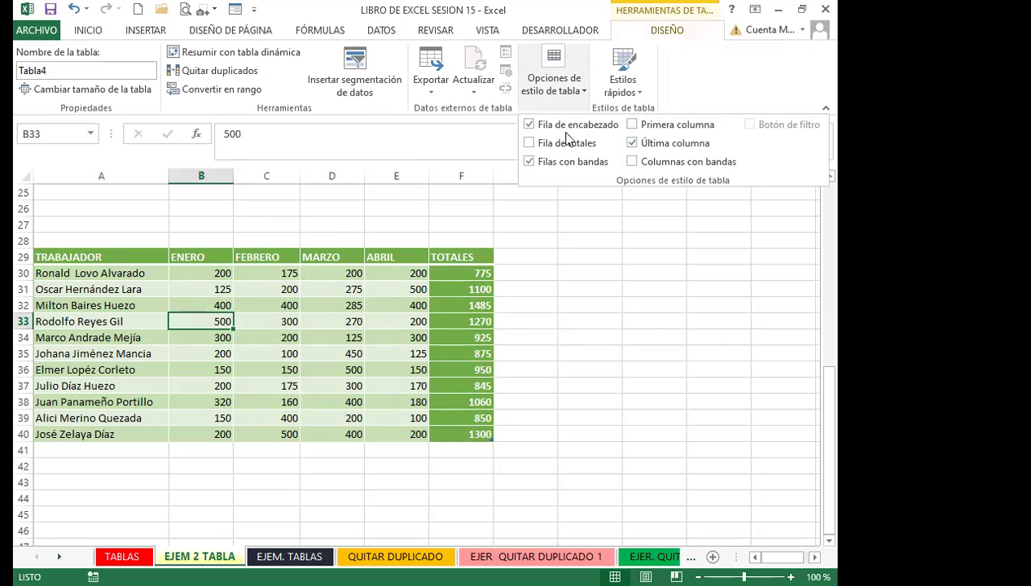
pyautogui.click(632, 126)
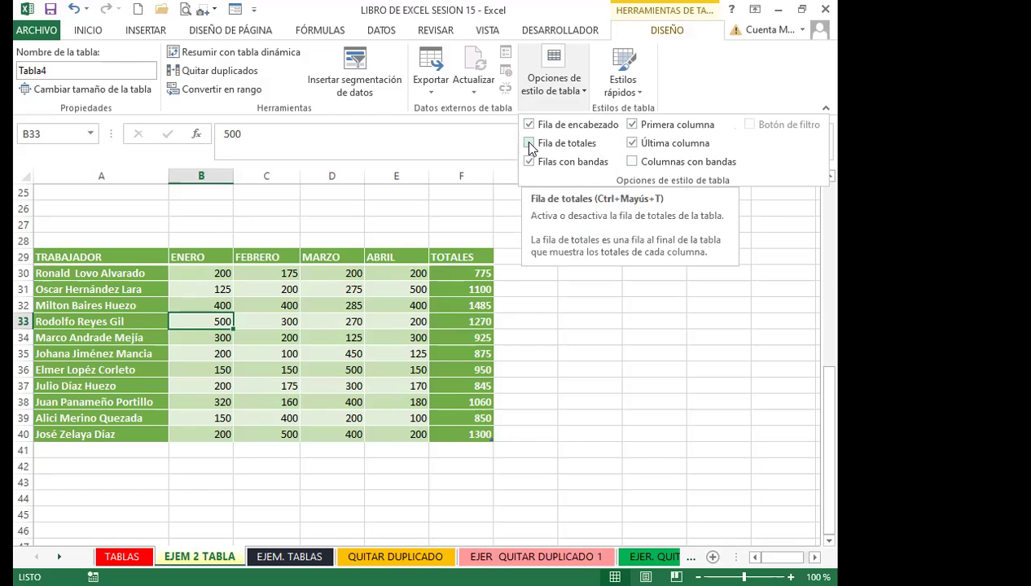
pyautogui.click(530, 144)
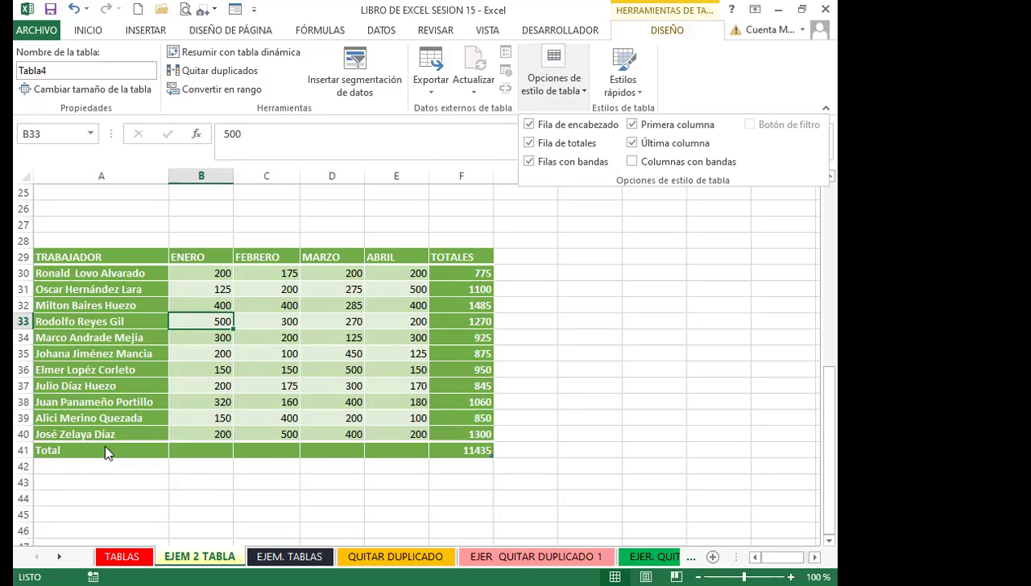
pyautogui.click(454, 449)
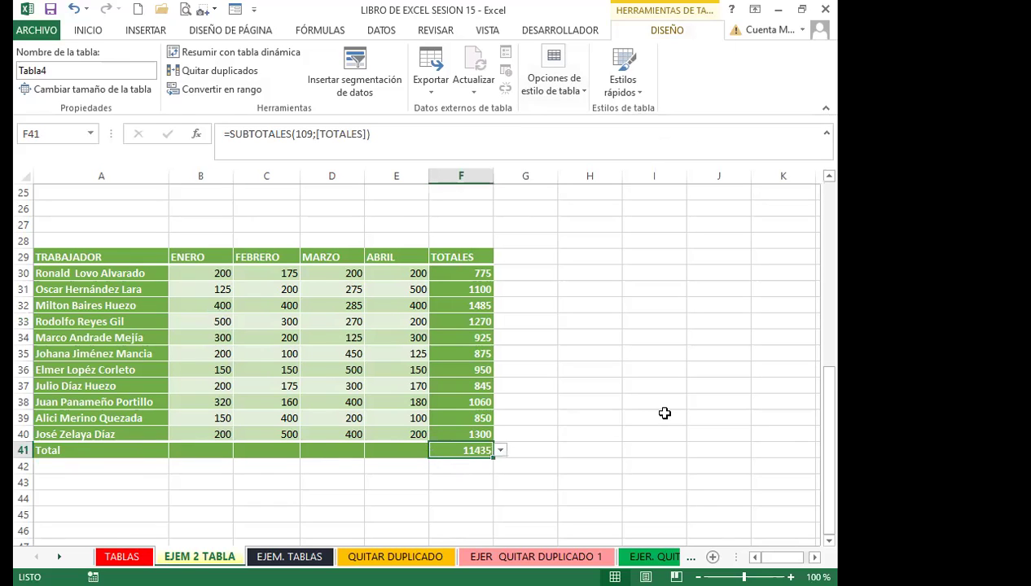
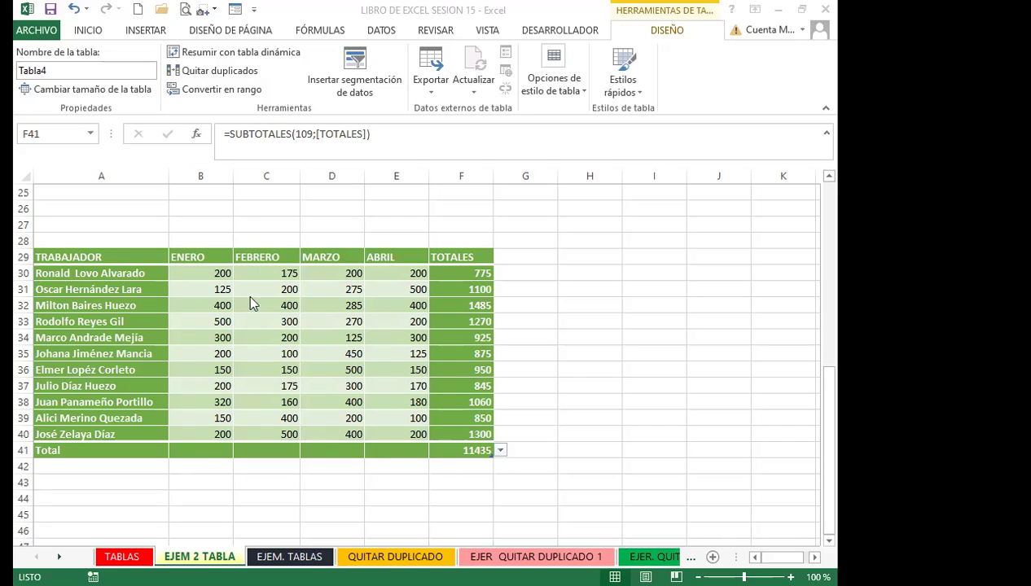
# Select D34, then open and close the table style options
pyautogui.click(316, 336)
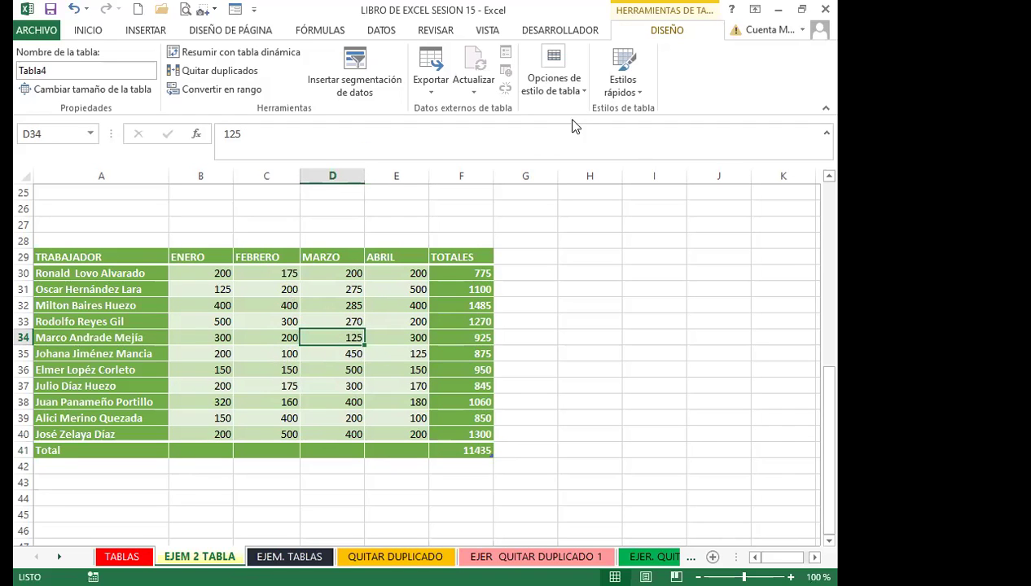
pyautogui.click(583, 91)
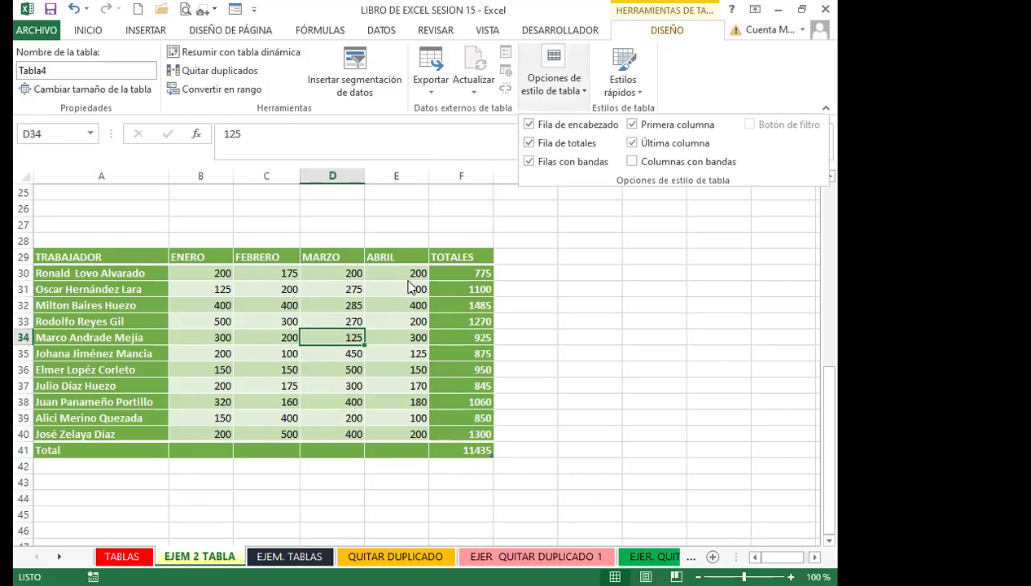
pyautogui.click(468, 437)
# Switch the F41 total row function to Average, then to Count
pyautogui.click(468, 450)
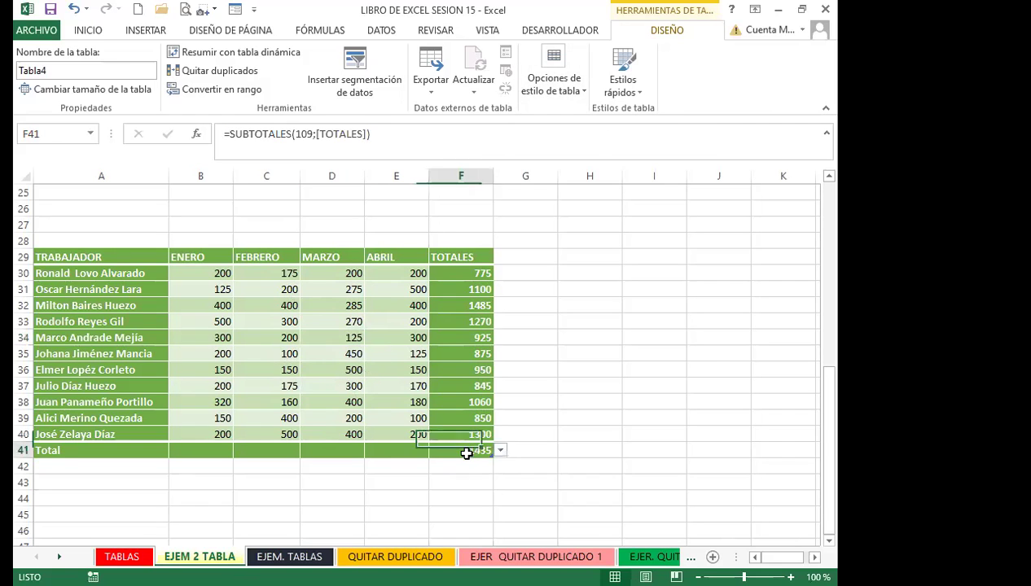
pyautogui.click(501, 451)
pyautogui.scroll(-2, 582, 400)
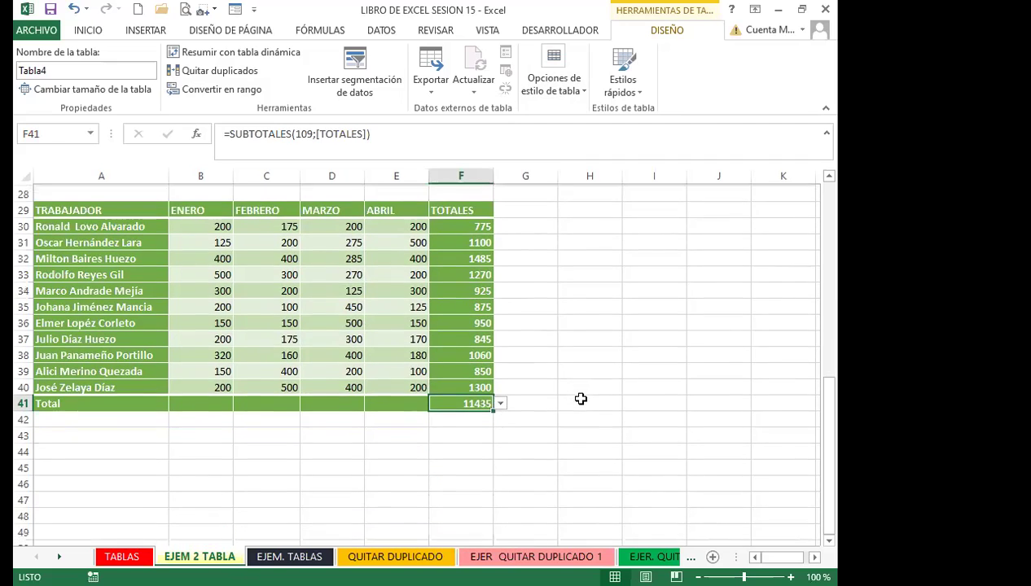
pyautogui.click(501, 356)
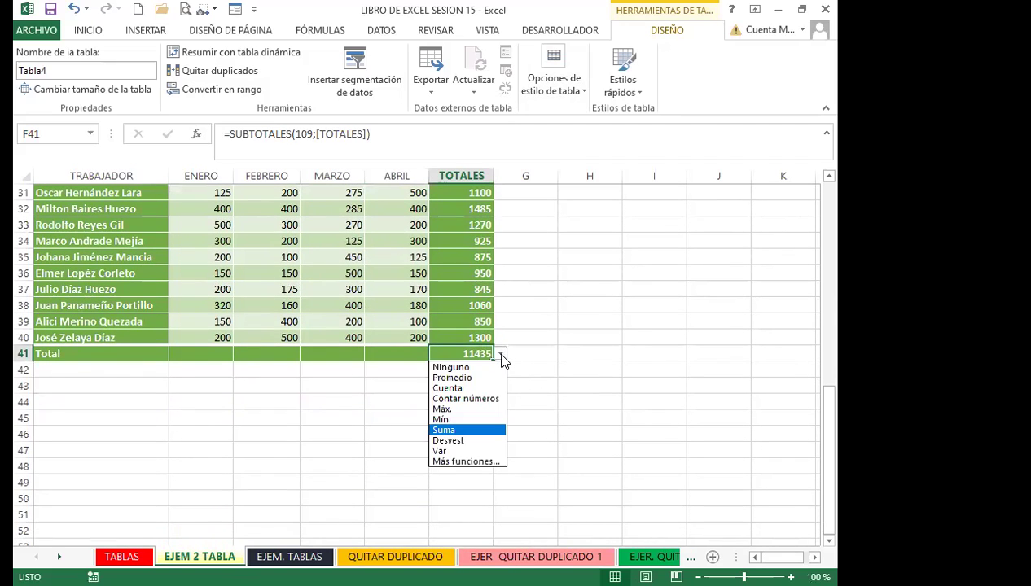
pyautogui.click(460, 378)
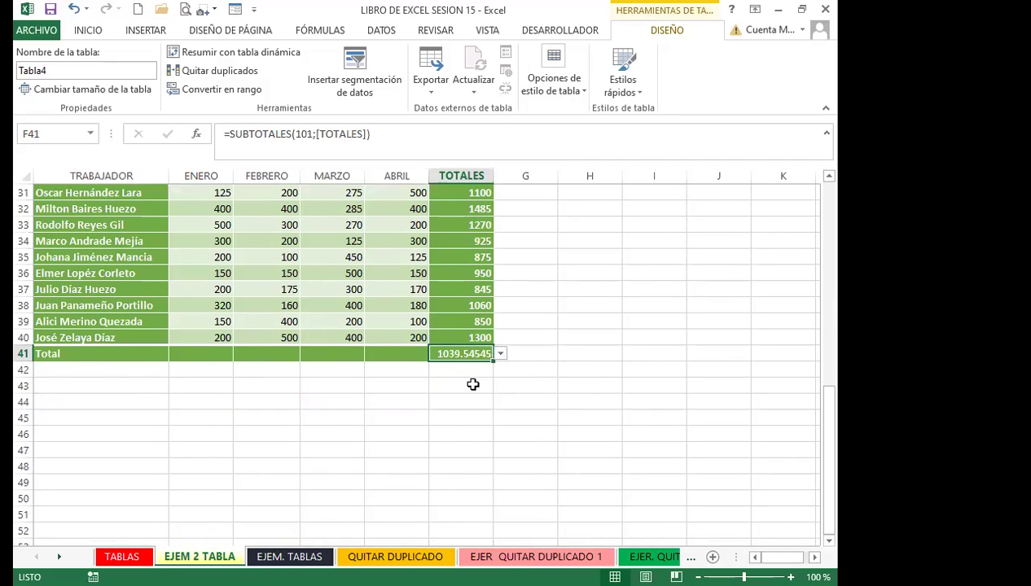
pyautogui.click(501, 356)
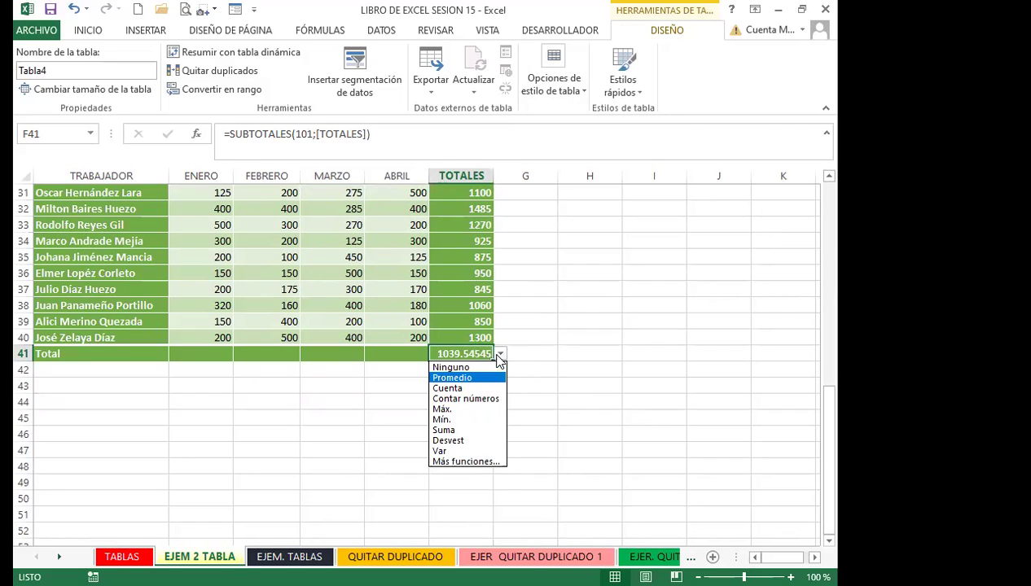
pyautogui.click(451, 389)
# Try Maximum and Minimum for the F41 total, then return it to Sum (11435)
pyautogui.click(500, 356)
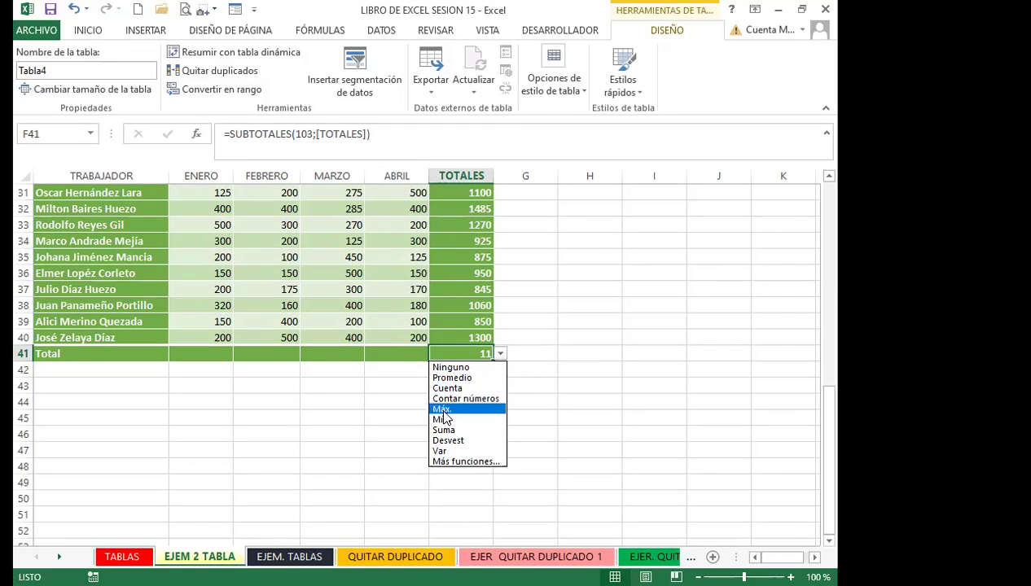
pyautogui.click(448, 409)
pyautogui.click(502, 357)
pyautogui.click(452, 419)
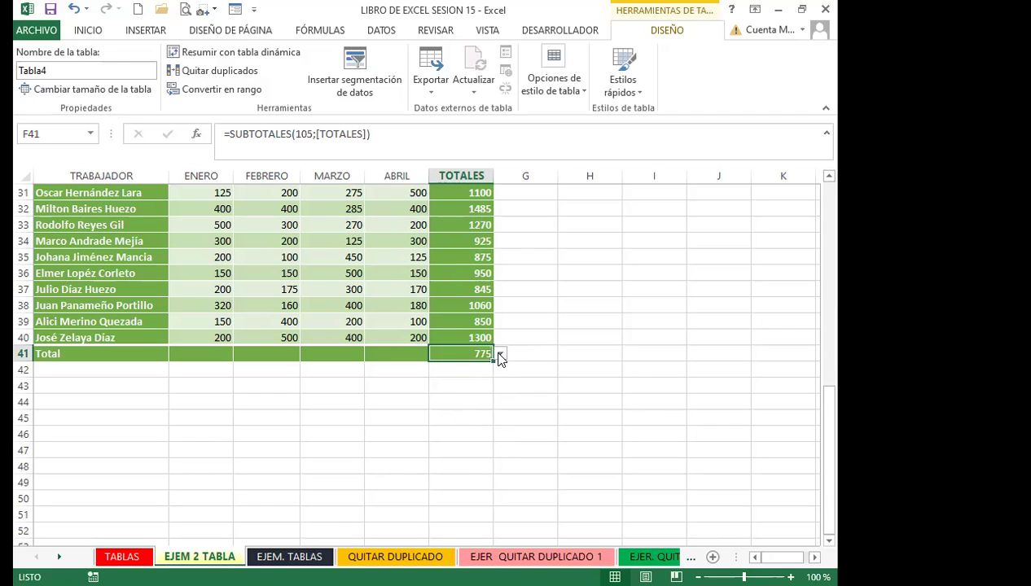
pyautogui.click(500, 355)
pyautogui.click(448, 430)
# Reopen and dismiss the table style options and F41's function list without changes
pyautogui.scroll(5, 526, 375)
pyautogui.scroll(-2, 490, 354)
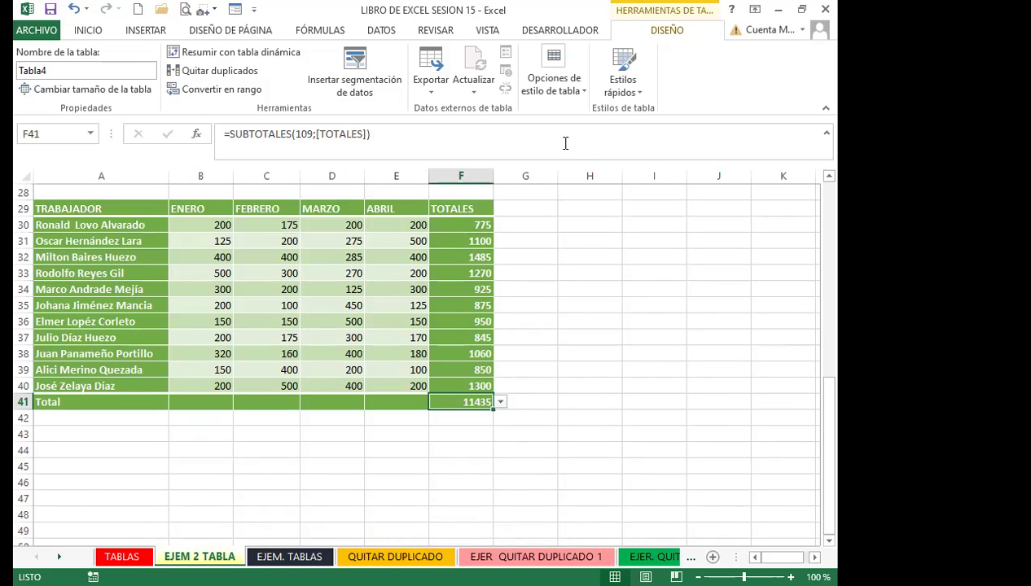
pyautogui.click(583, 96)
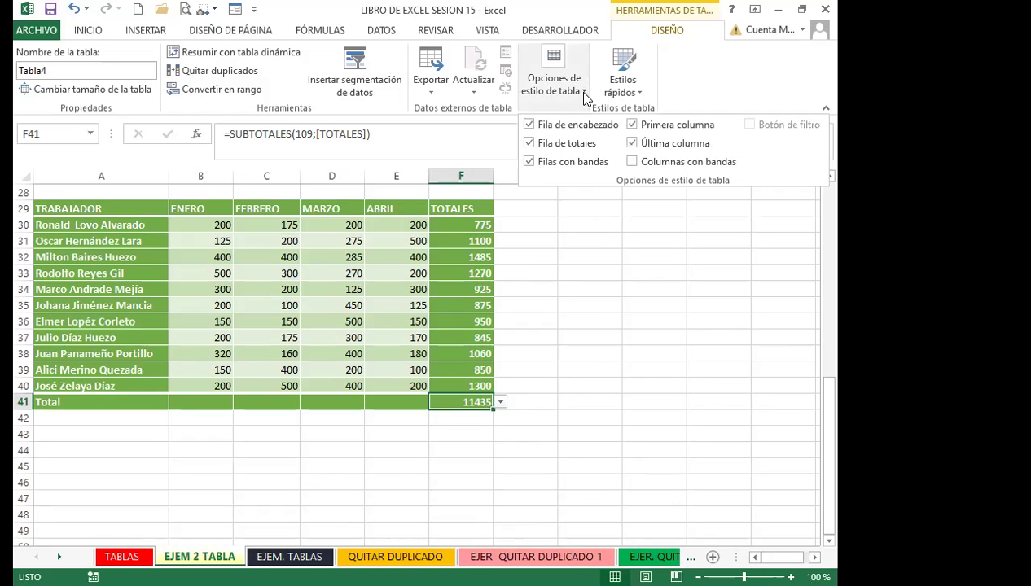
pyautogui.press('Escape')
pyautogui.click(501, 402)
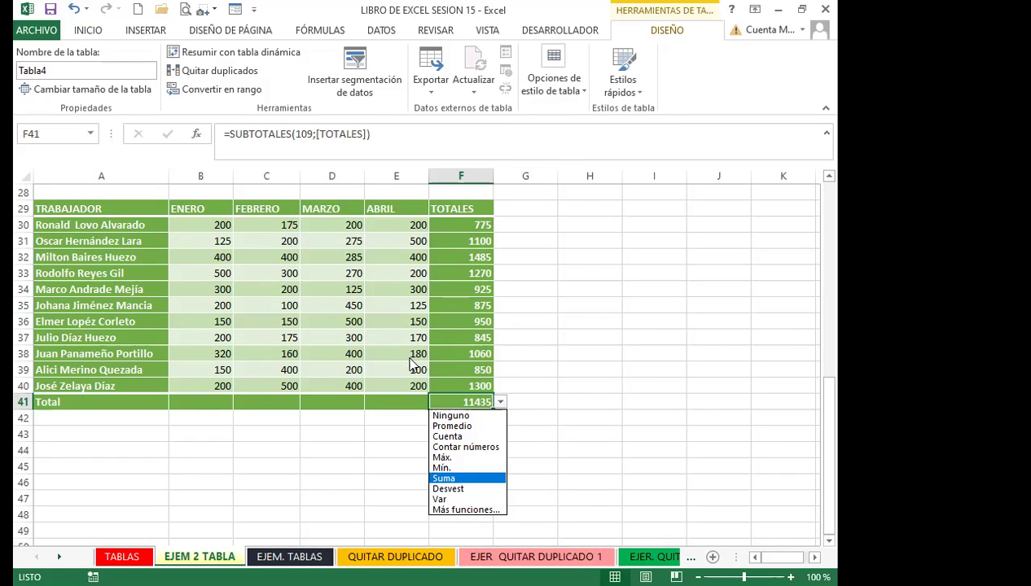
pyautogui.click(408, 389)
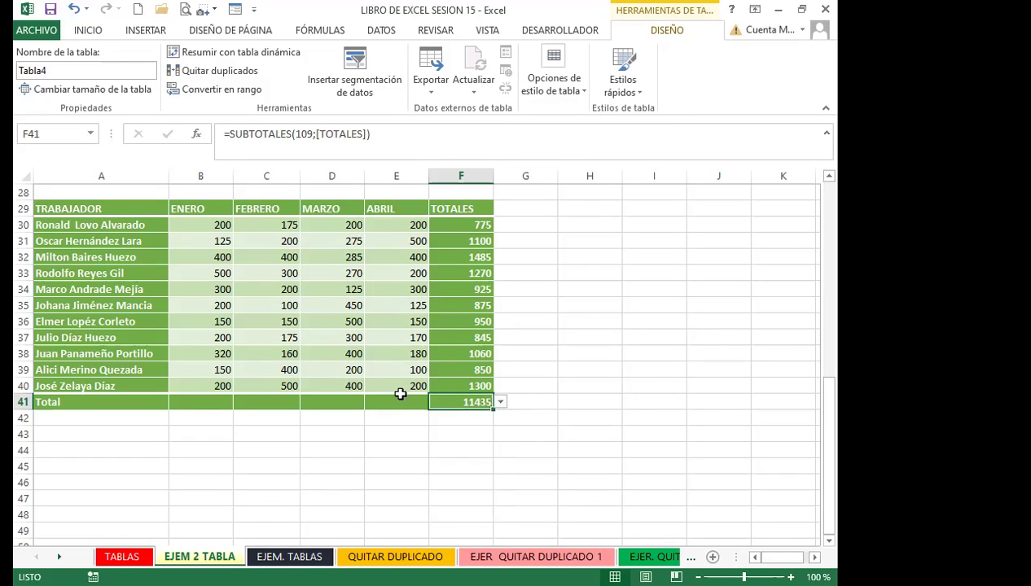
# Select B34, show the INSERTAR commands, and check F41's total dropdown, keeping the sum
pyautogui.click(212, 289)
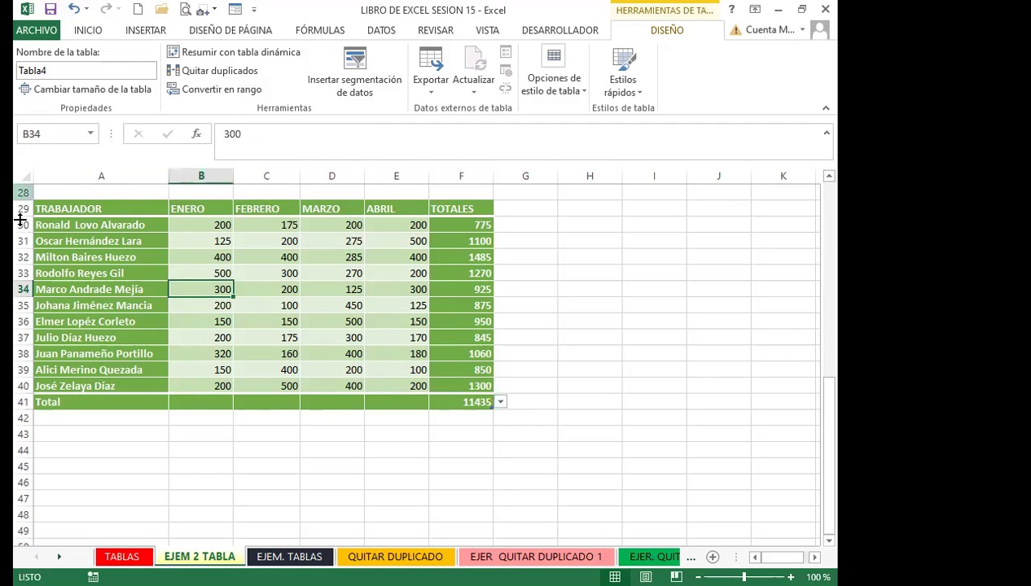
pyautogui.click(146, 31)
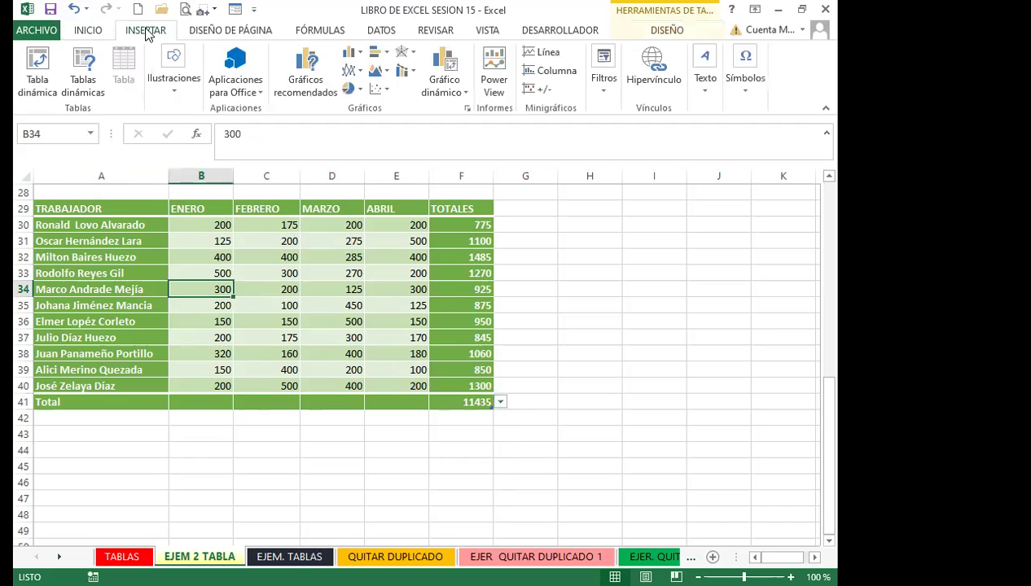
pyautogui.click(467, 403)
pyautogui.click(500, 403)
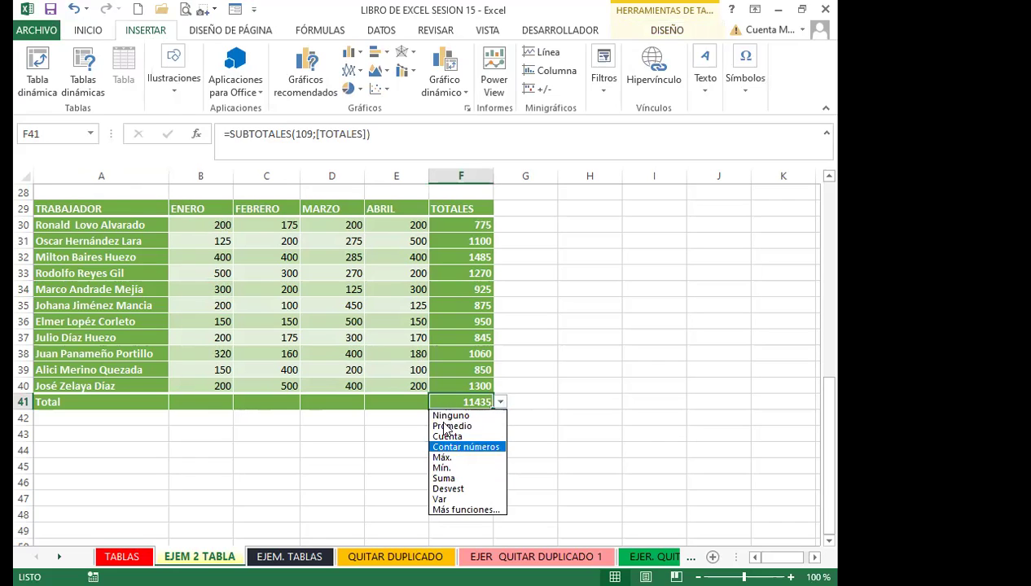
pyautogui.click(500, 405)
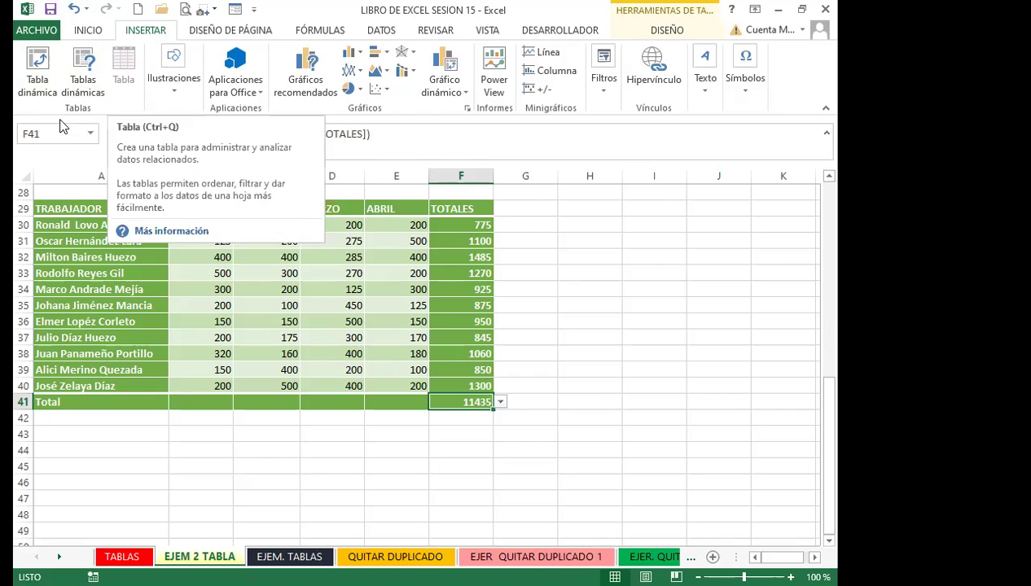
# Select A33 and reopen F41's total function list, leaving the sum unchanged
pyautogui.click(112, 272)
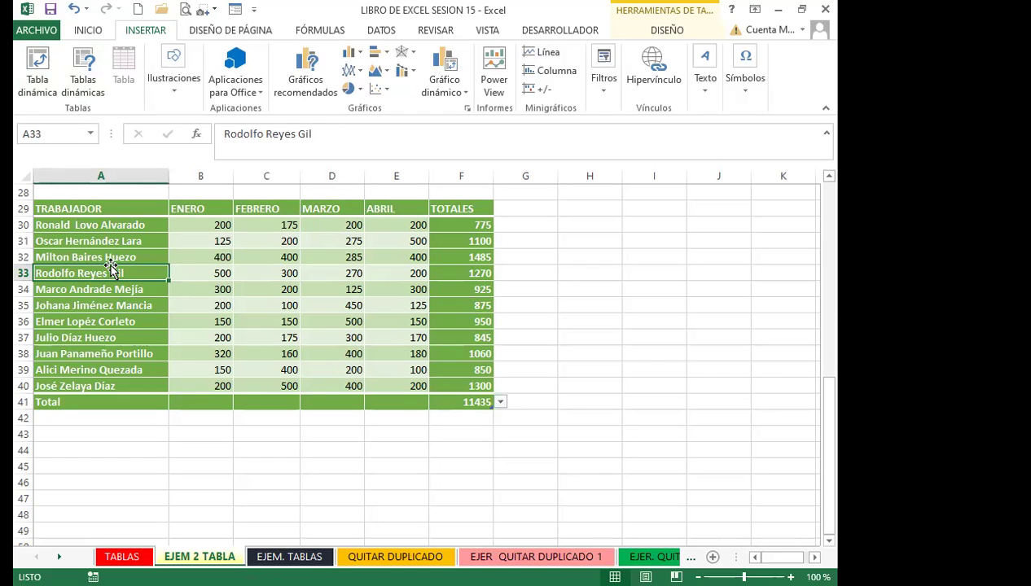
pyautogui.click(456, 402)
pyautogui.click(500, 403)
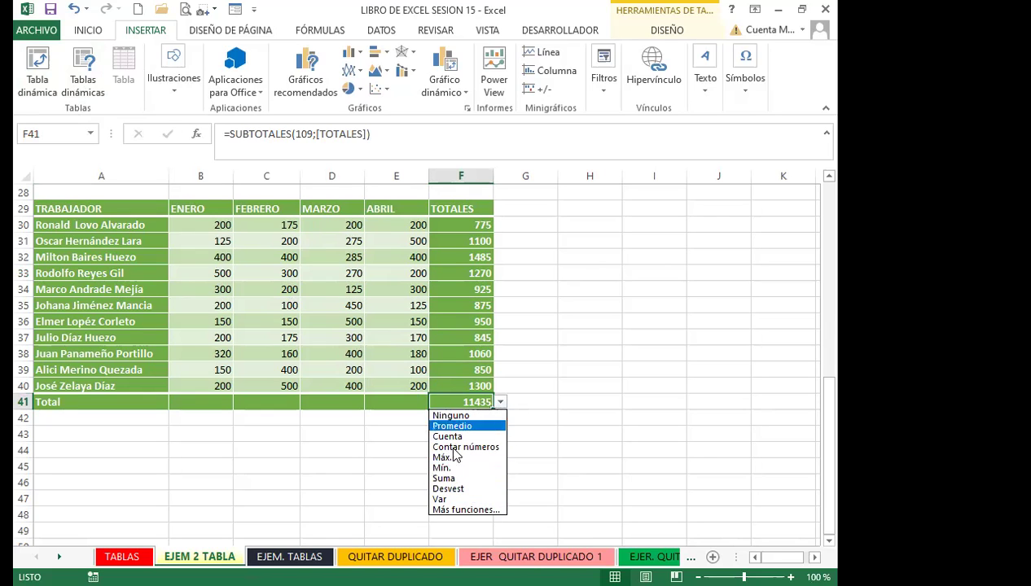
pyautogui.press('Escape')
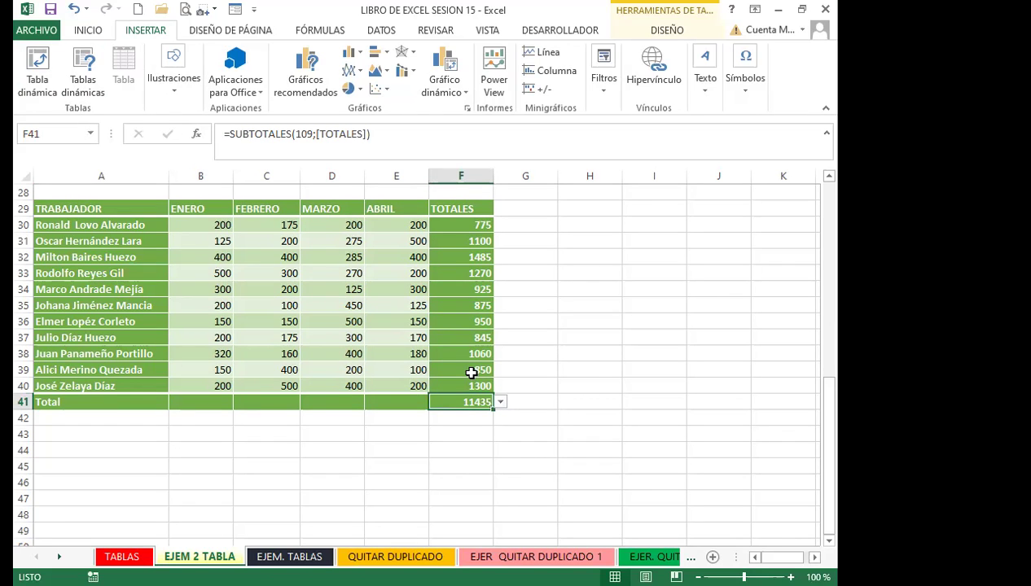
pyautogui.click(500, 403)
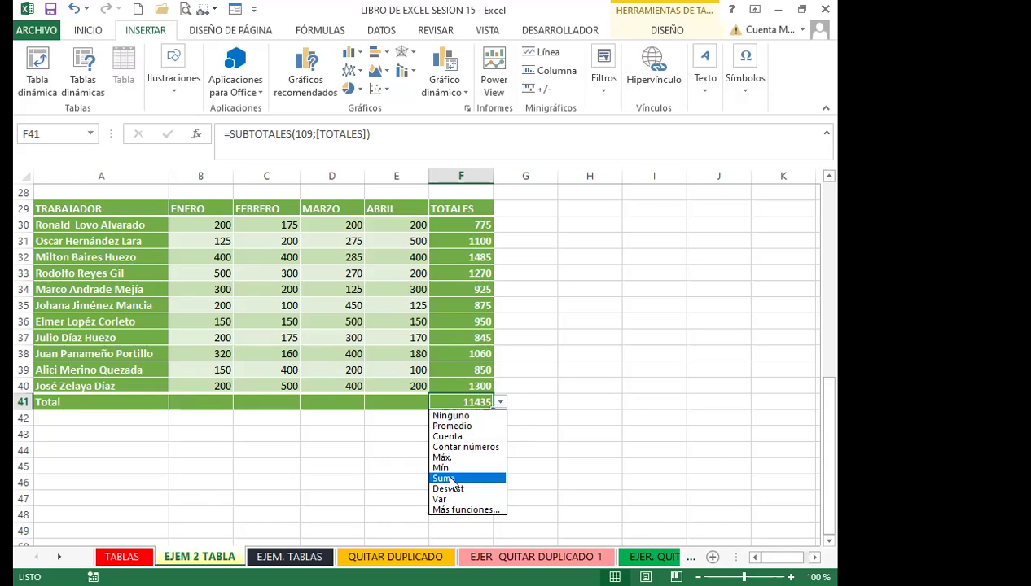
pyautogui.click(444, 478)
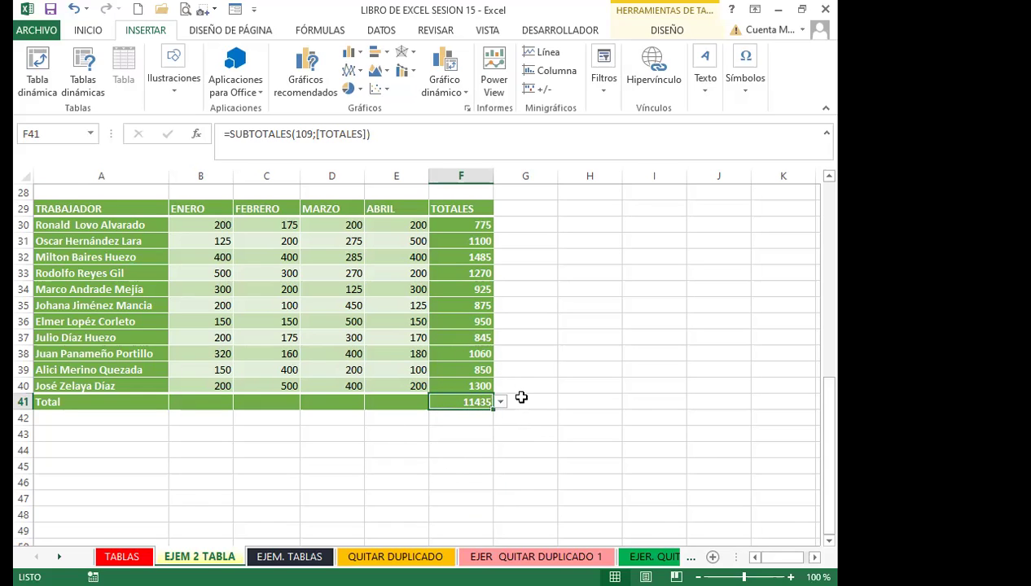
pyautogui.click(501, 403)
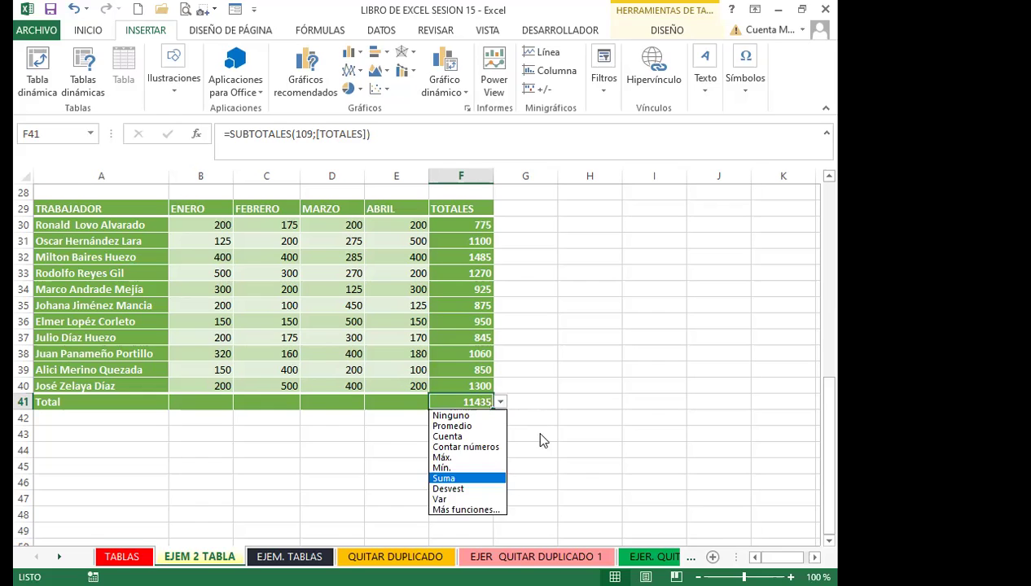
pyautogui.click(461, 510)
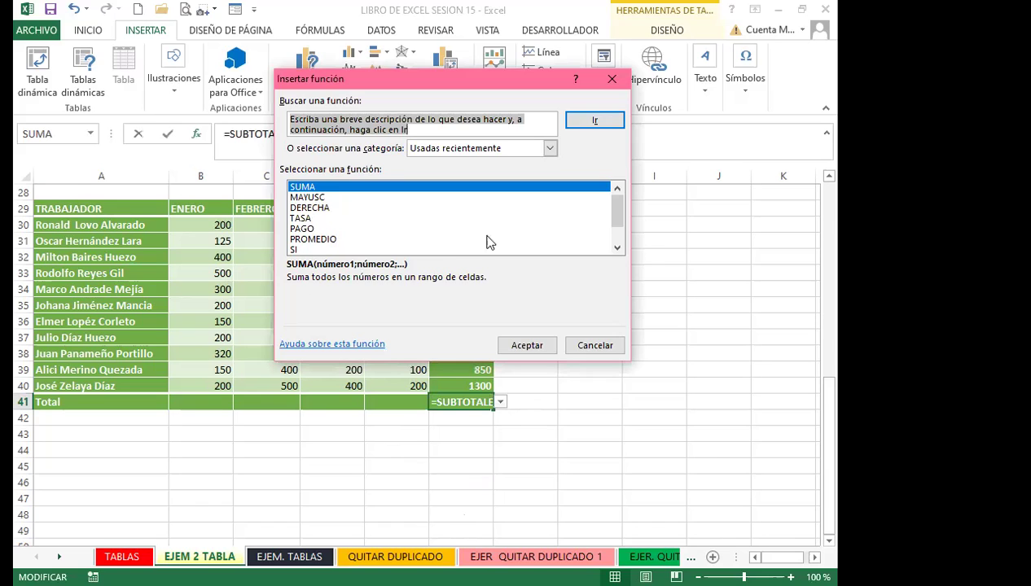
pyautogui.scroll(-1, 616, 233)
pyautogui.scroll(1, 615, 207)
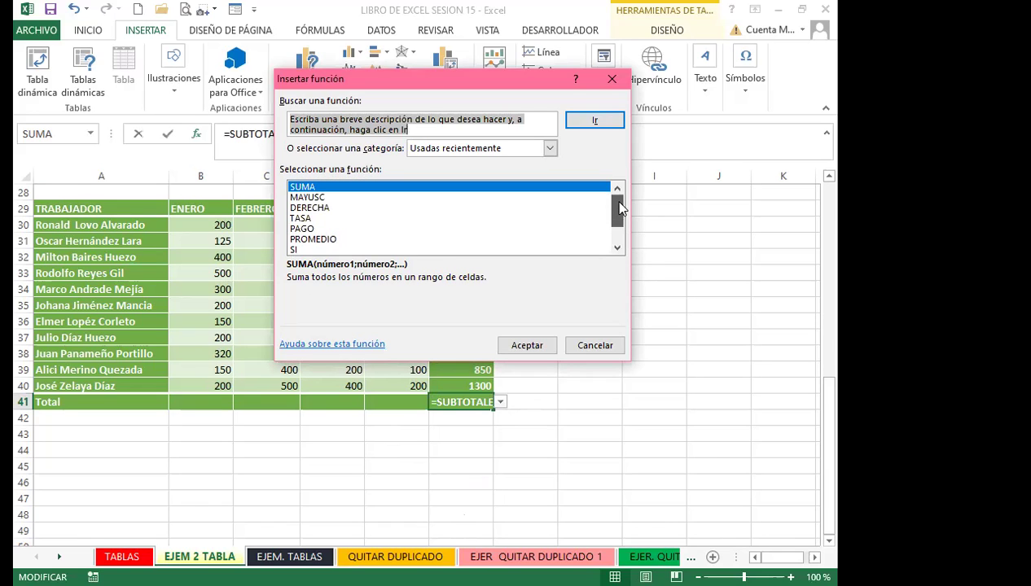
pyautogui.scroll(-1, 617, 247)
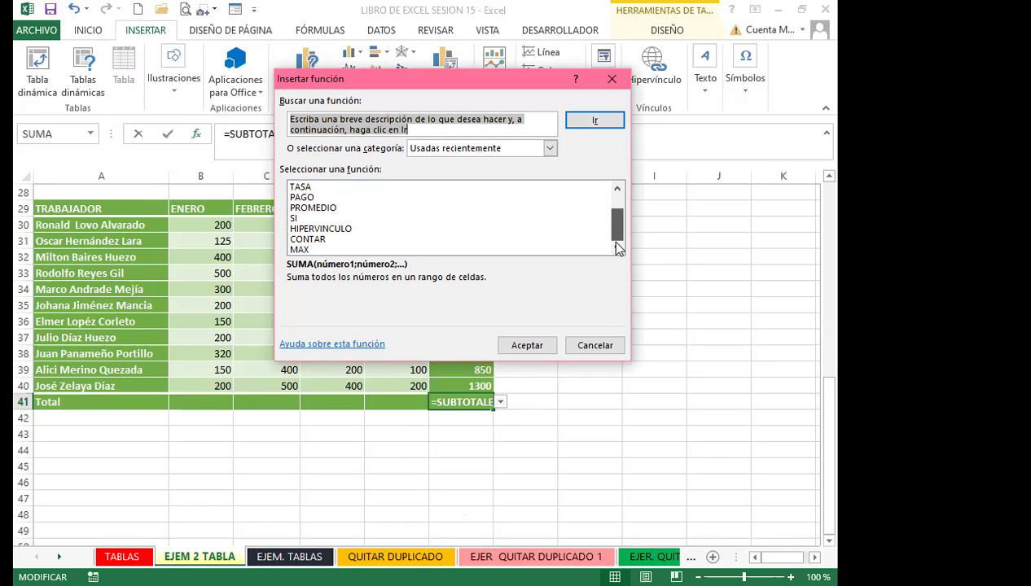
pyautogui.click(596, 345)
pyautogui.click(501, 403)
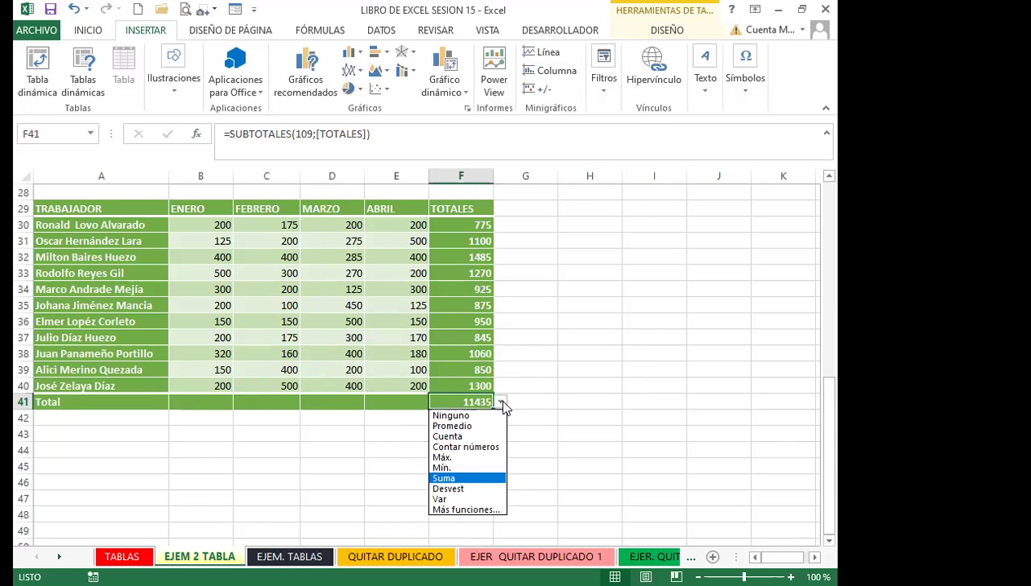
pyautogui.click(451, 479)
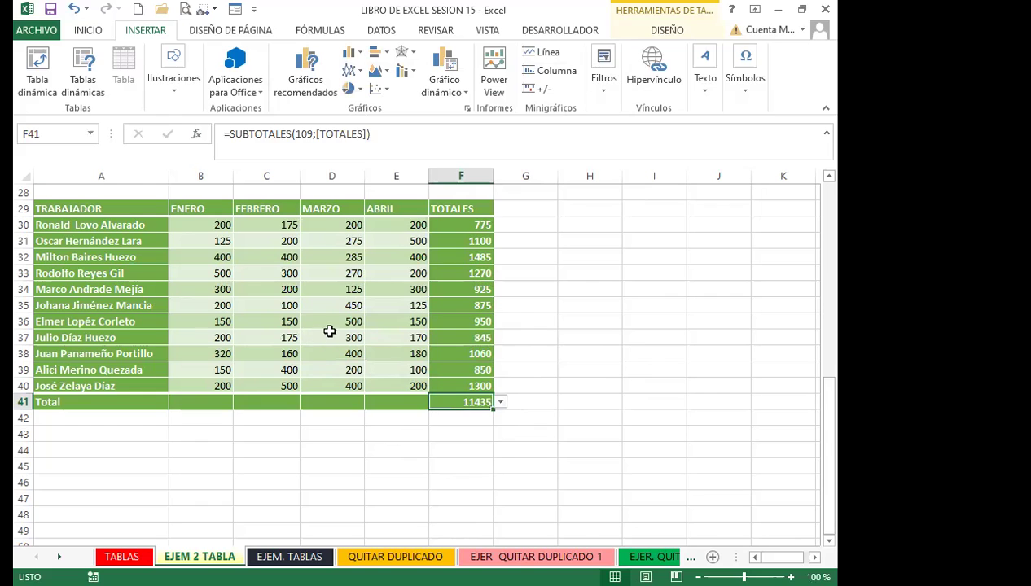
pyautogui.click(305, 321)
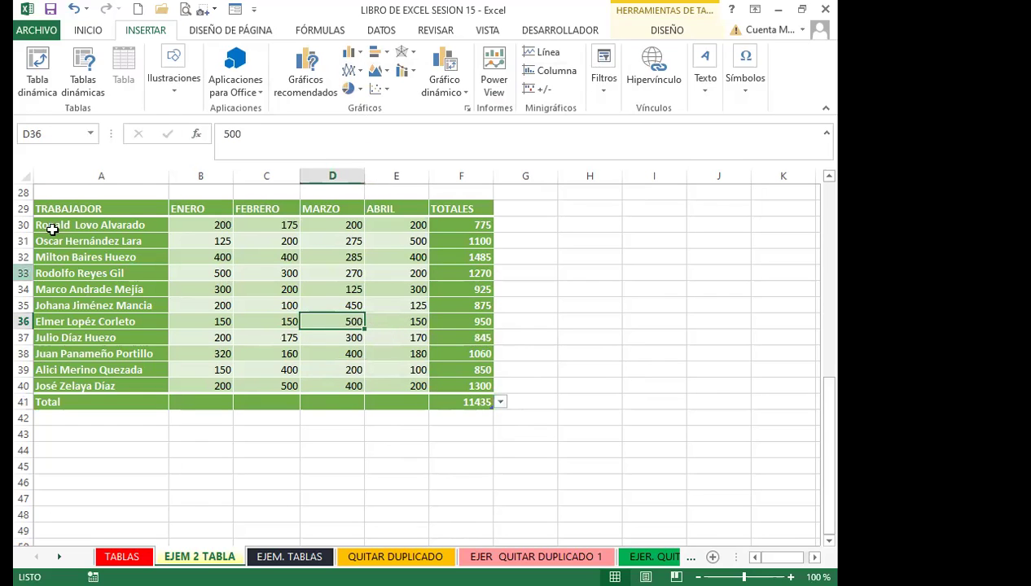
pyautogui.moveTo(75, 199); pyautogui.dragTo(300, 255)
pyautogui.click(108, 204)
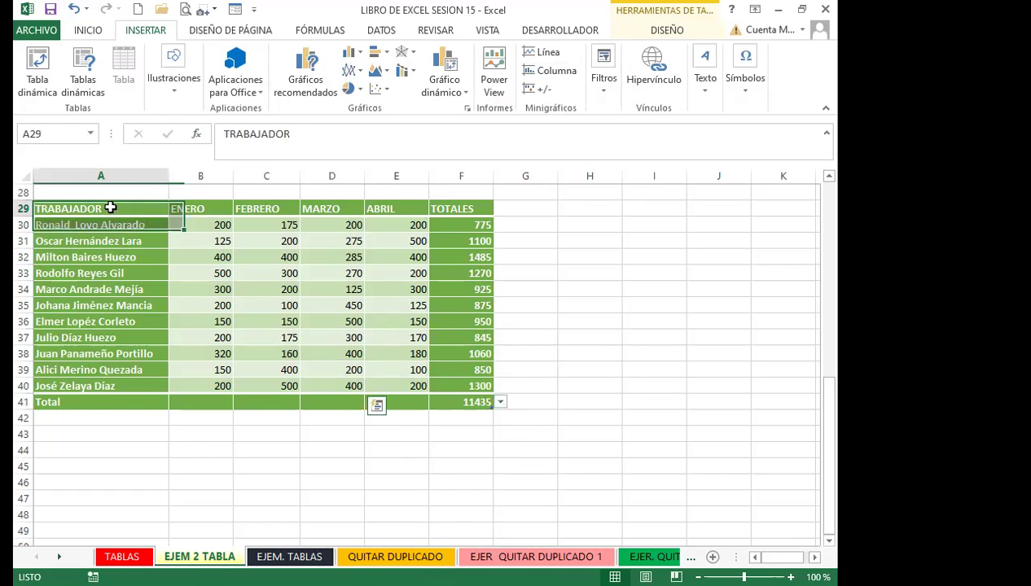
pyautogui.moveTo(158, 211); pyautogui.dragTo(481, 404)
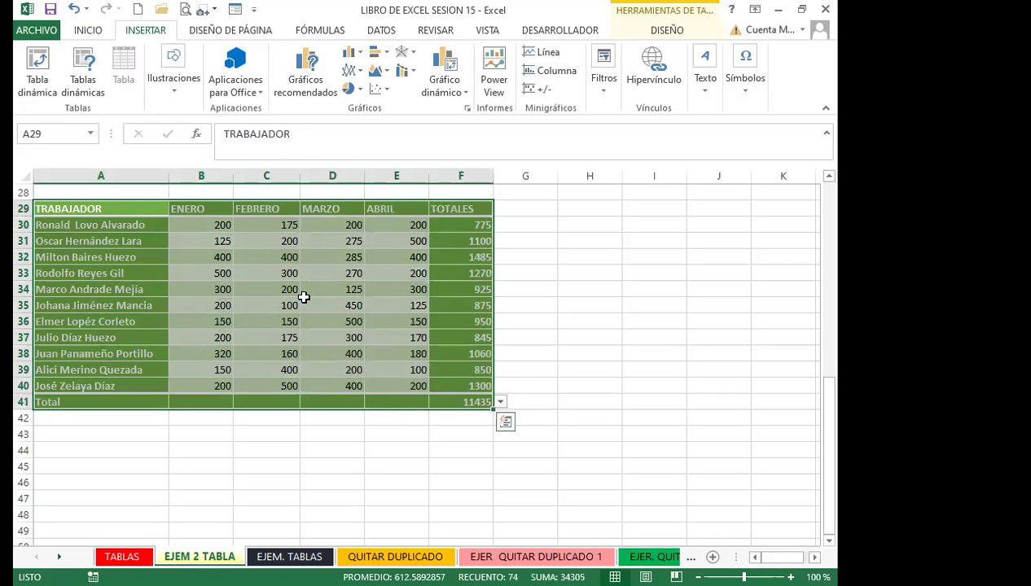
pyautogui.click(649, 26)
pyautogui.click(212, 90)
pyautogui.click(388, 343)
pyautogui.click(389, 340)
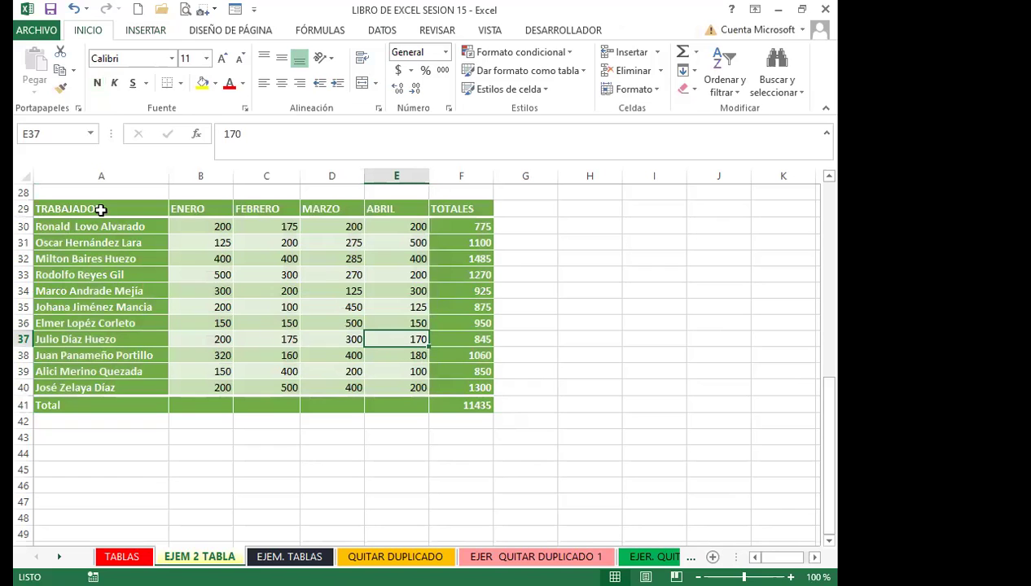
pyautogui.moveTo(99, 208); pyautogui.dragTo(474, 405)
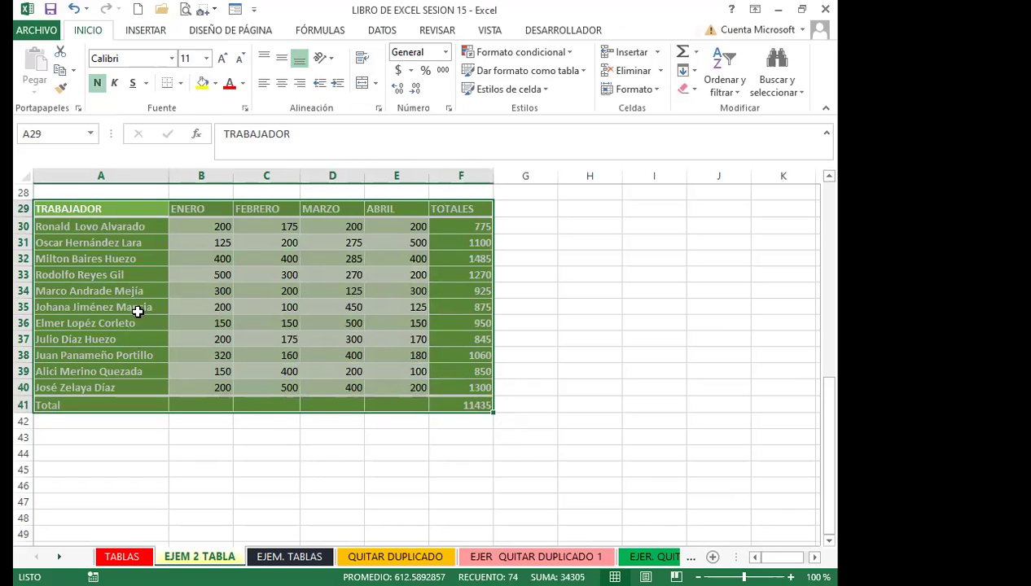
pyautogui.click(139, 308)
pyautogui.moveTo(93, 209); pyautogui.dragTo(468, 403)
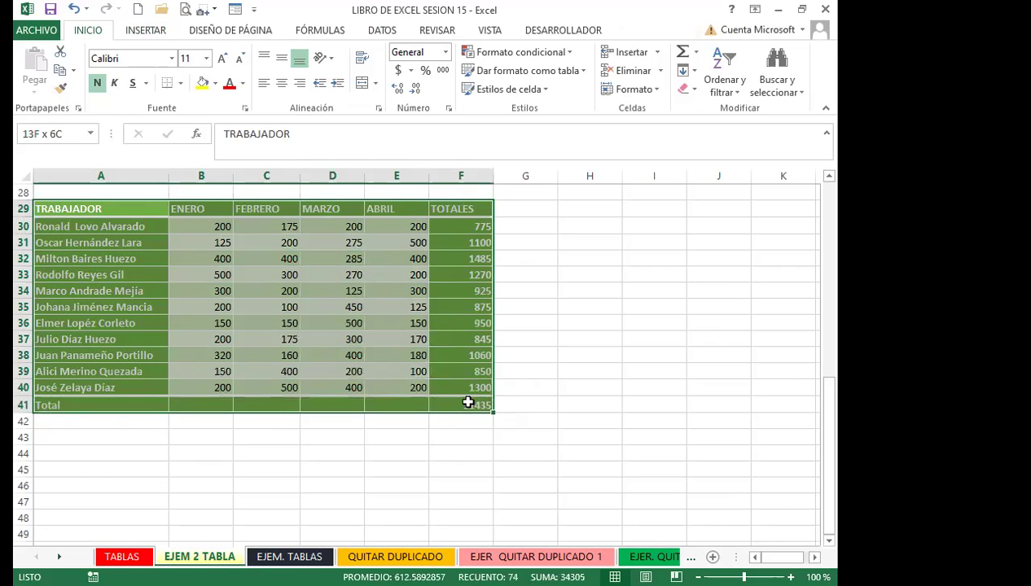
pyautogui.click(342, 337)
pyautogui.click(454, 226)
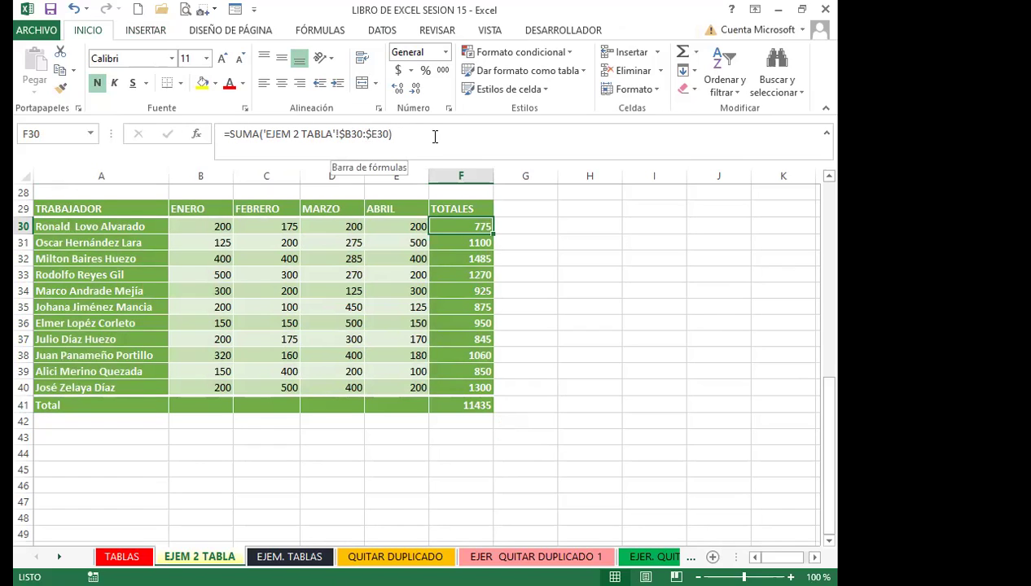
pyautogui.click(407, 271)
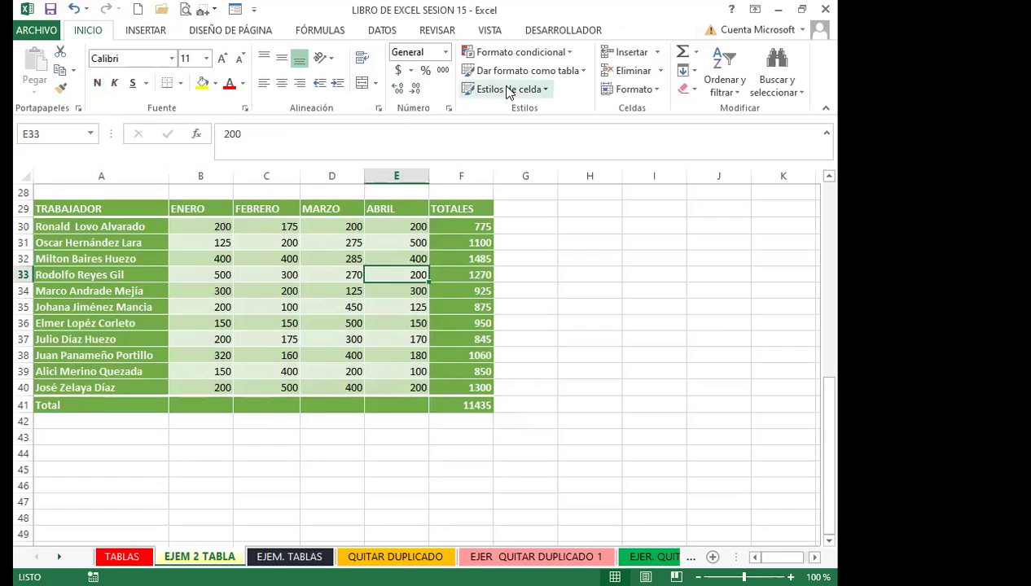
pyautogui.click(335, 294)
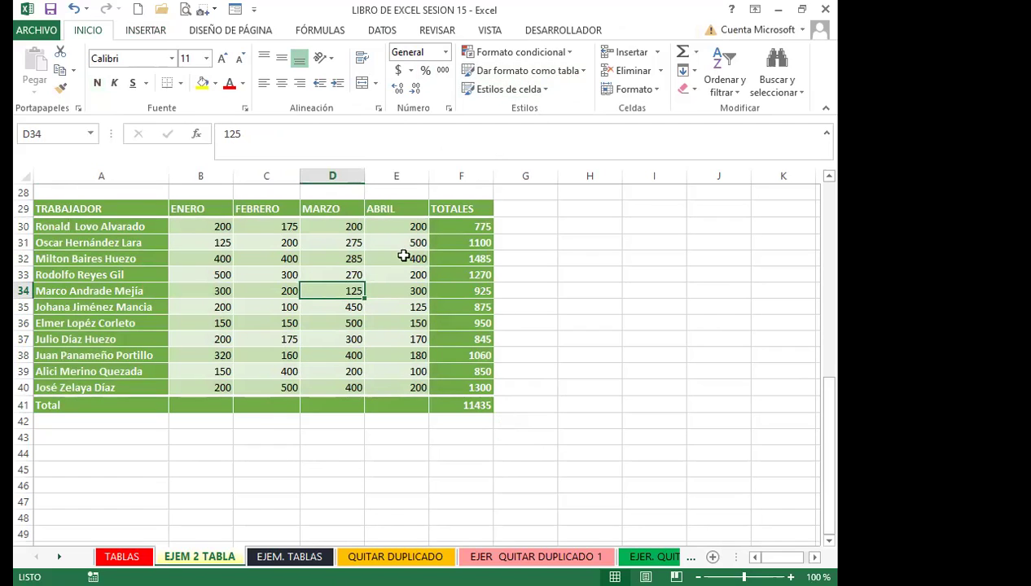
pyautogui.click(453, 402)
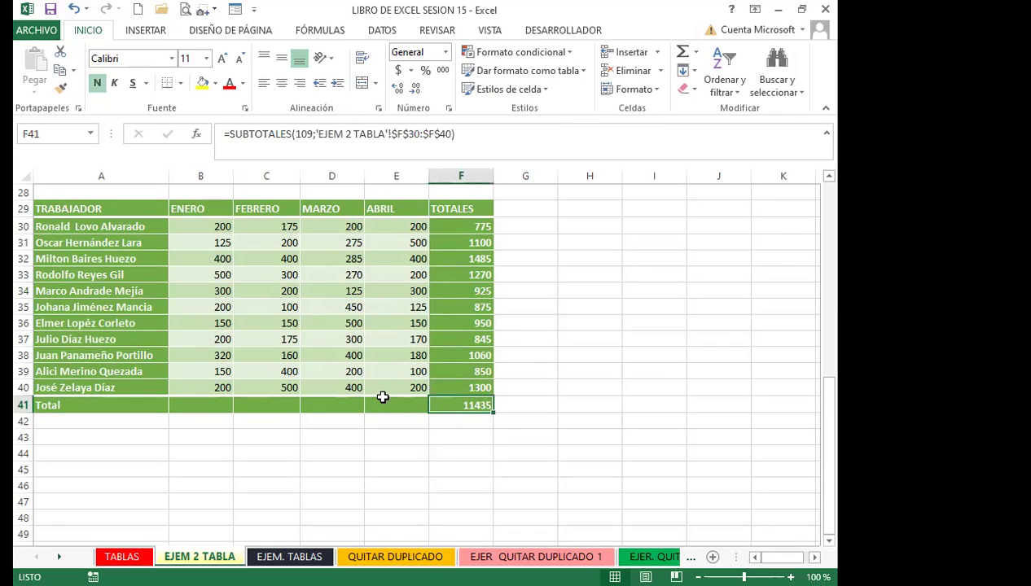
pyautogui.moveTo(111, 207); pyautogui.dragTo(426, 404)
pyautogui.click(347, 341)
pyautogui.click(458, 227)
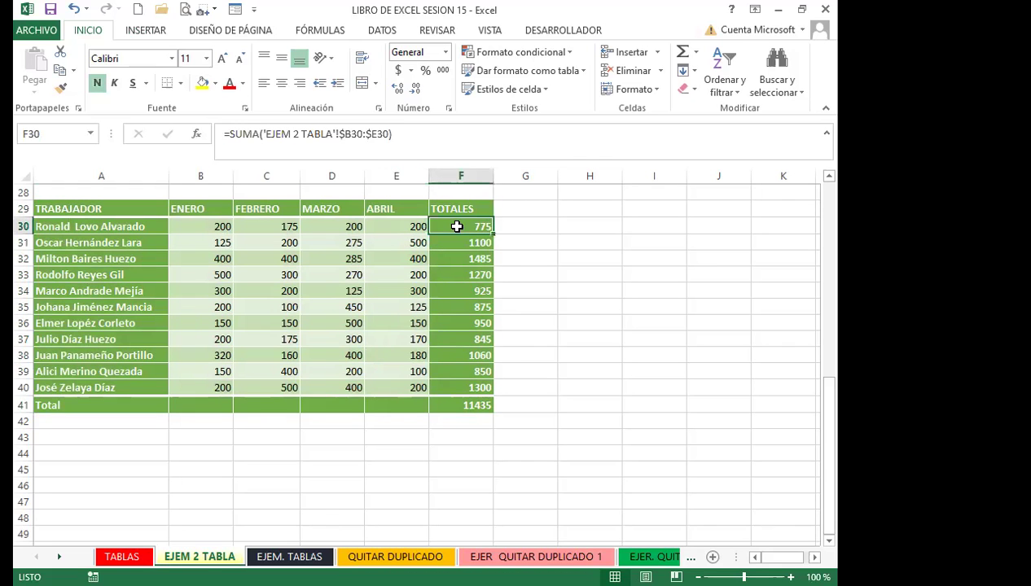
# Compare the yellow table's =SUMA(B2:E2) total with F30's formula, then edit F30's formula
pyautogui.scroll(9, 521, 299)
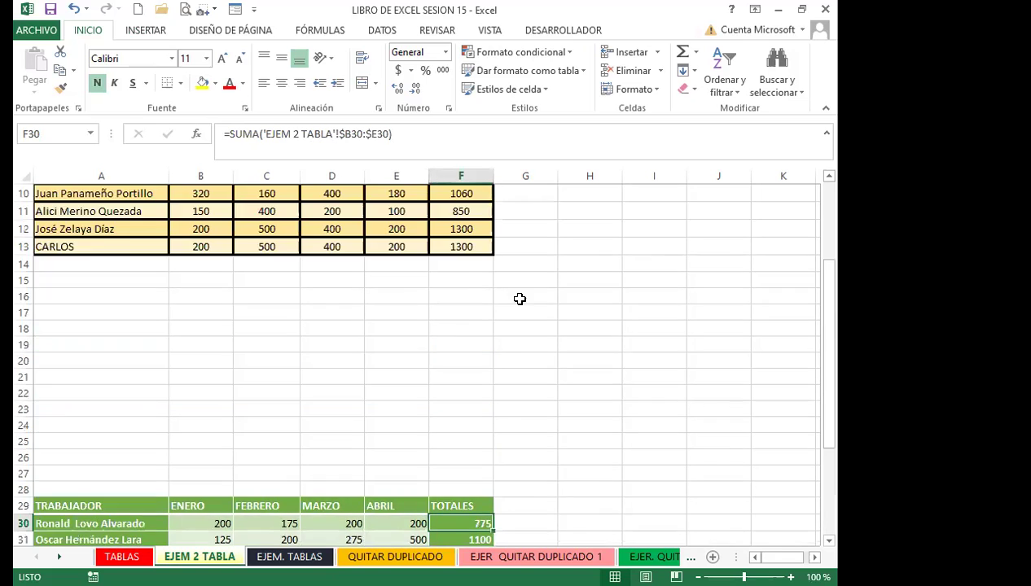
pyautogui.click(463, 231)
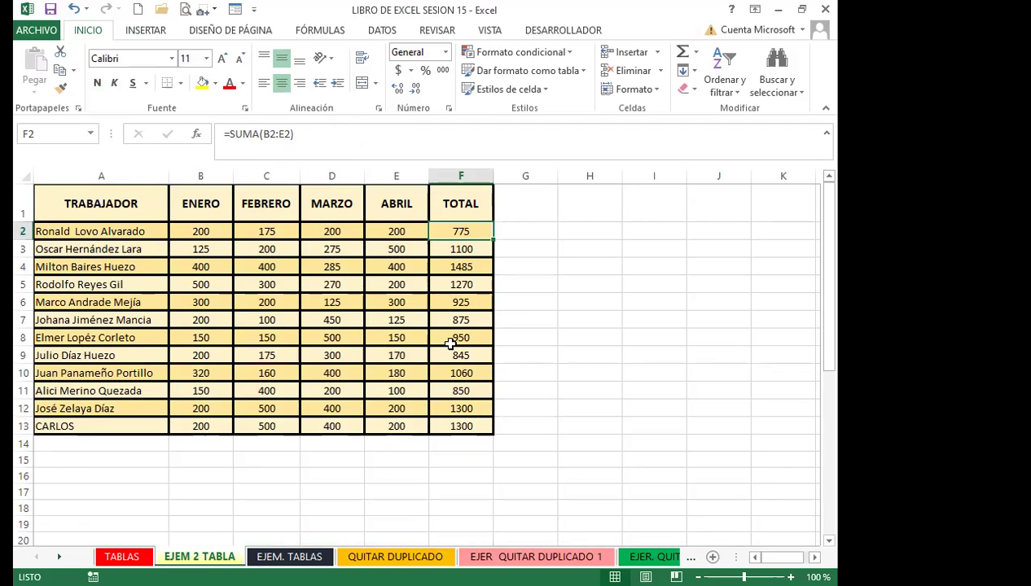
pyautogui.scroll(-3, 454, 345)
pyautogui.scroll(-4, 454, 346)
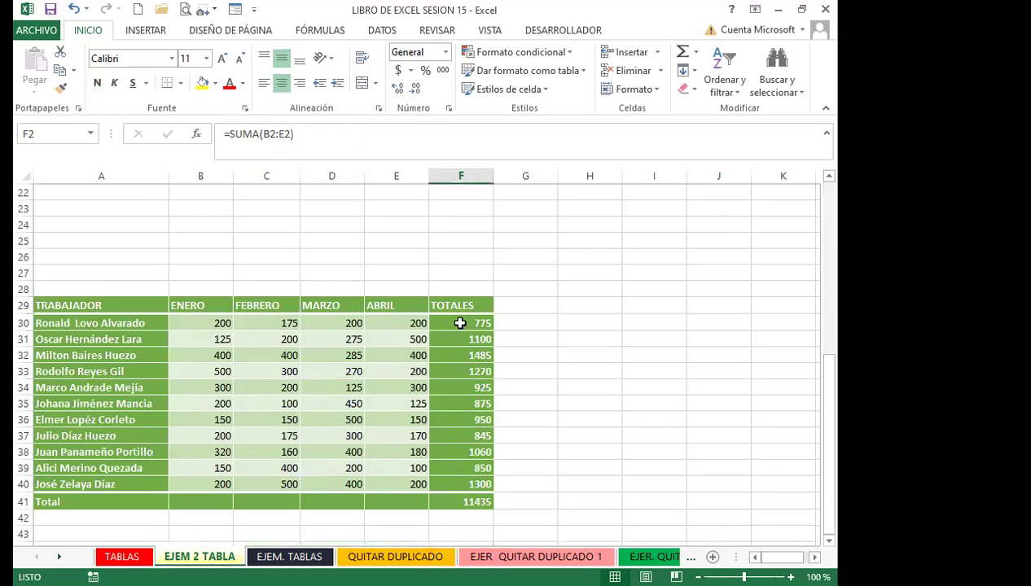
pyautogui.click(460, 322)
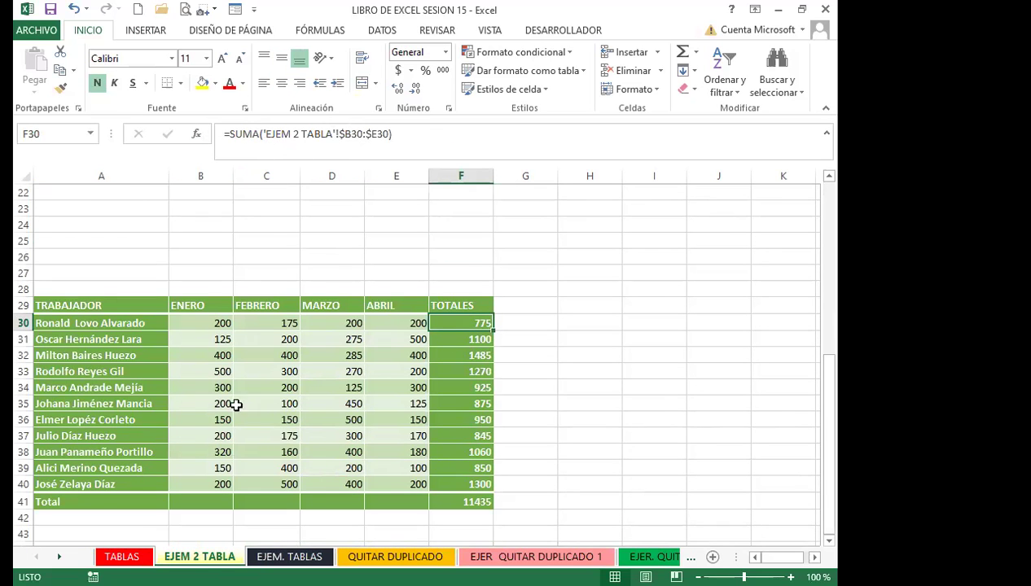
pyautogui.click(277, 133)
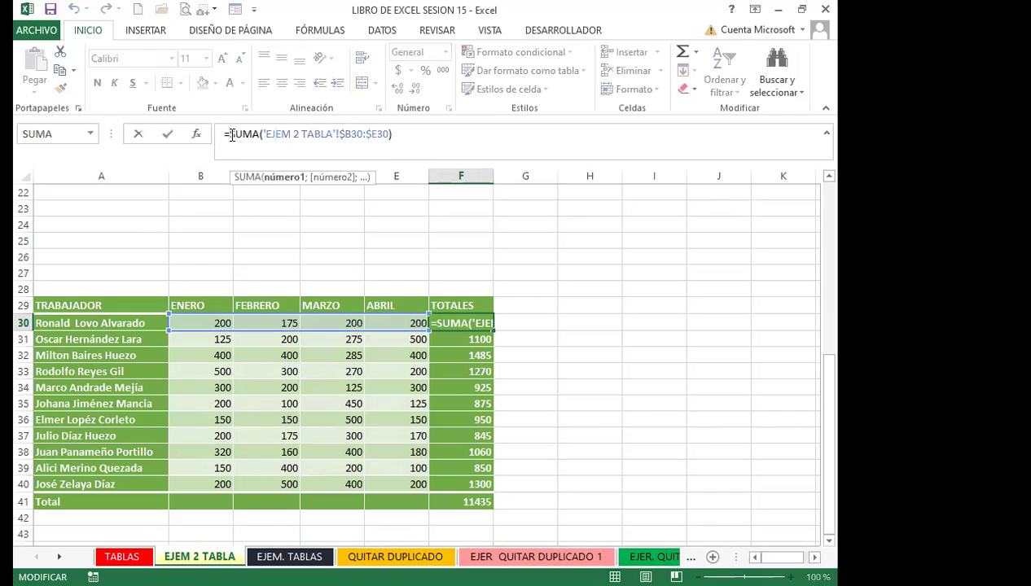
# Edit within F30's sheet reference and confirm the formula unchanged at 775
pyautogui.click(258, 133)
pyautogui.click(292, 135)
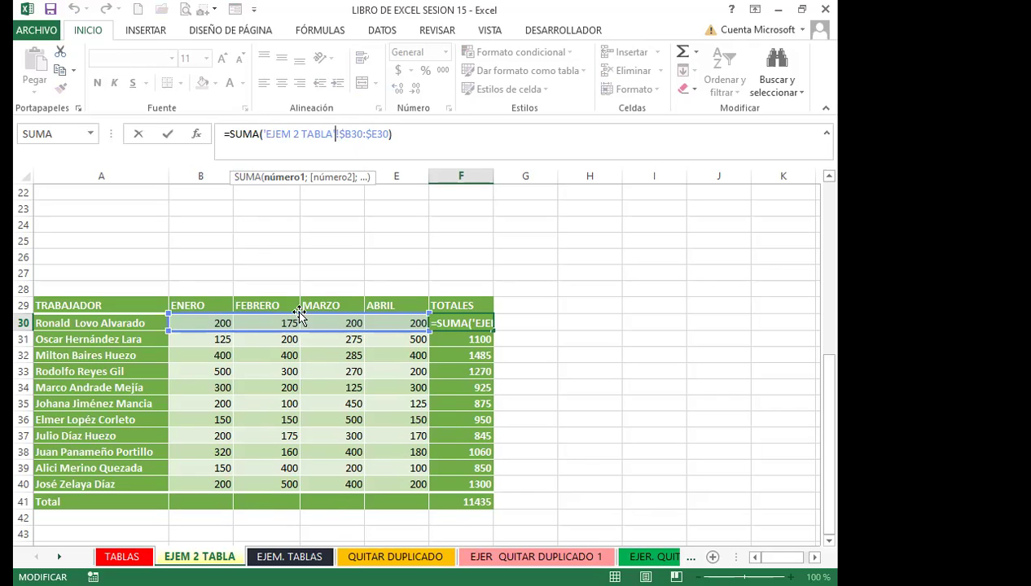
pyautogui.click(269, 134)
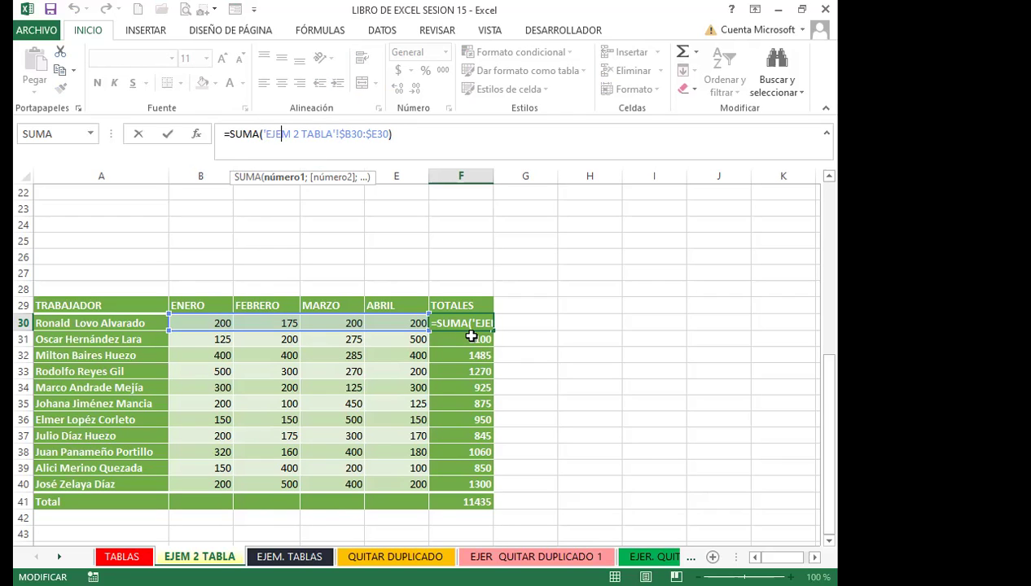
pyautogui.click(452, 324)
# Check the TOTALES formulas in F31–F38 and the SUBTOTALES grand total in F41
pyautogui.click(468, 356)
pyautogui.moveTo(468, 388); pyautogui.dragTo(467, 397)
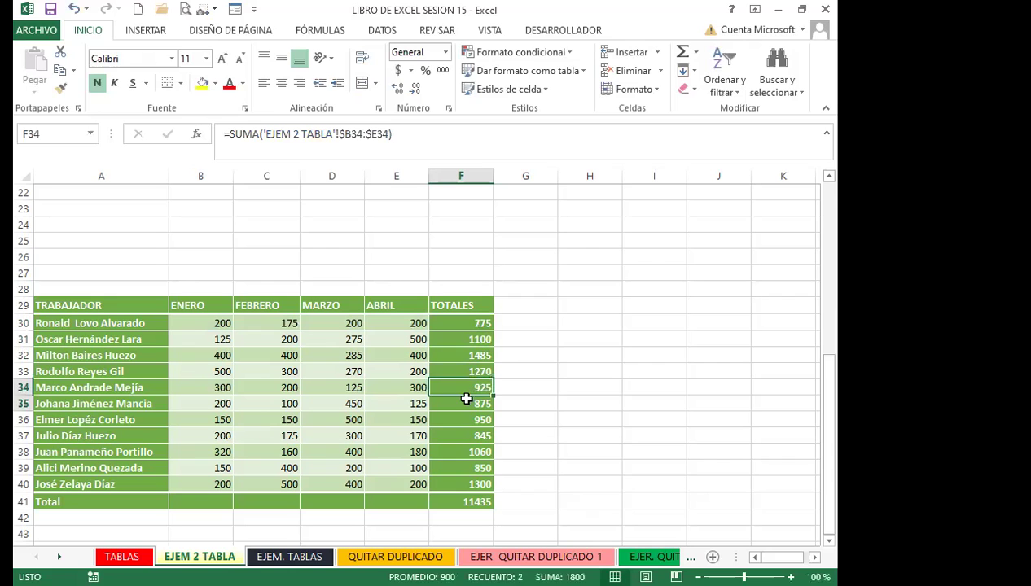
pyautogui.click(467, 452)
pyautogui.click(463, 436)
pyautogui.click(463, 419)
pyautogui.click(463, 404)
pyautogui.click(462, 388)
pyautogui.click(461, 373)
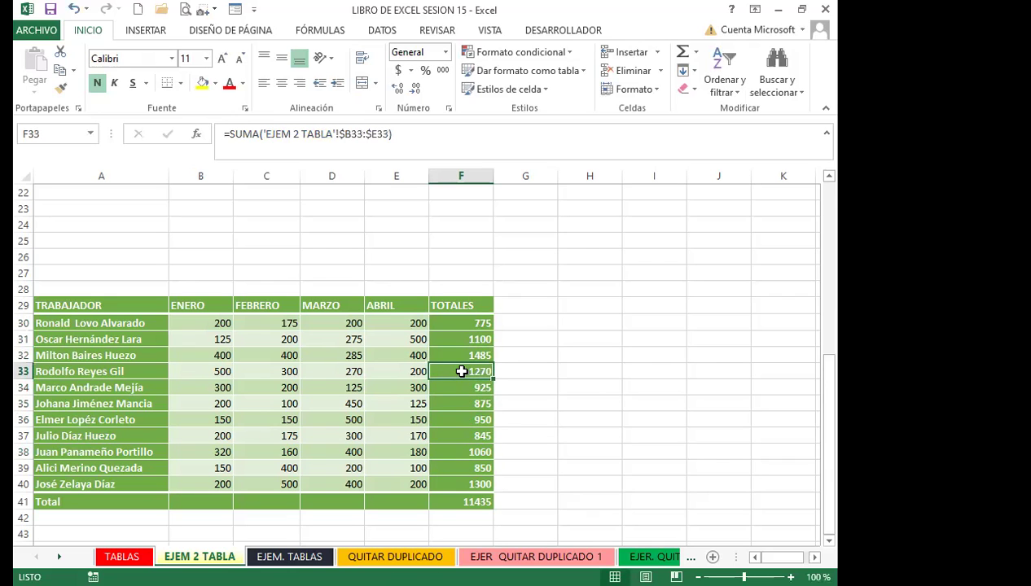
pyautogui.scroll(-2, 461, 372)
pyautogui.click(457, 405)
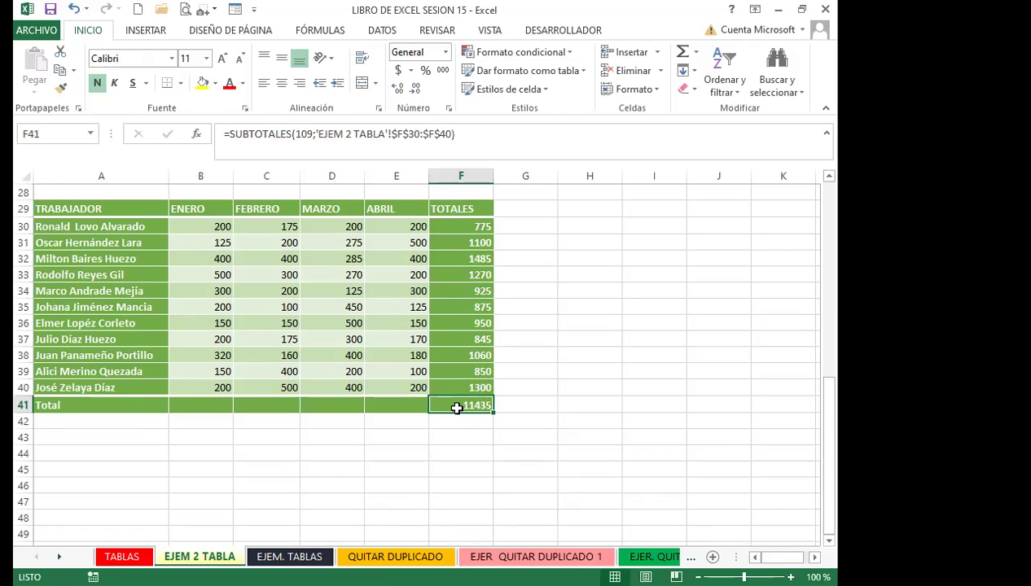
pyautogui.click(323, 134)
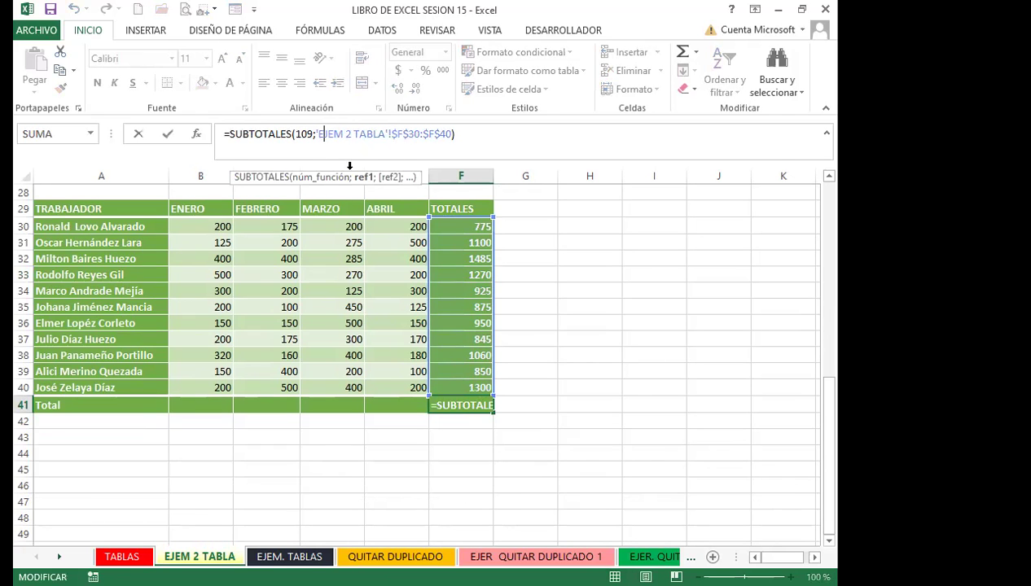
pyautogui.click(338, 320)
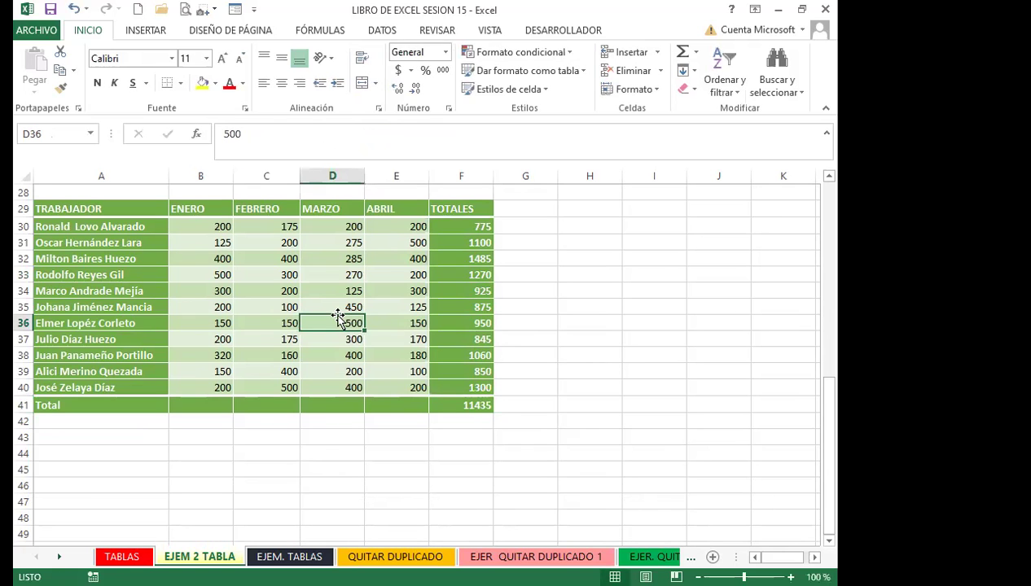
pyautogui.scroll(9, 345, 316)
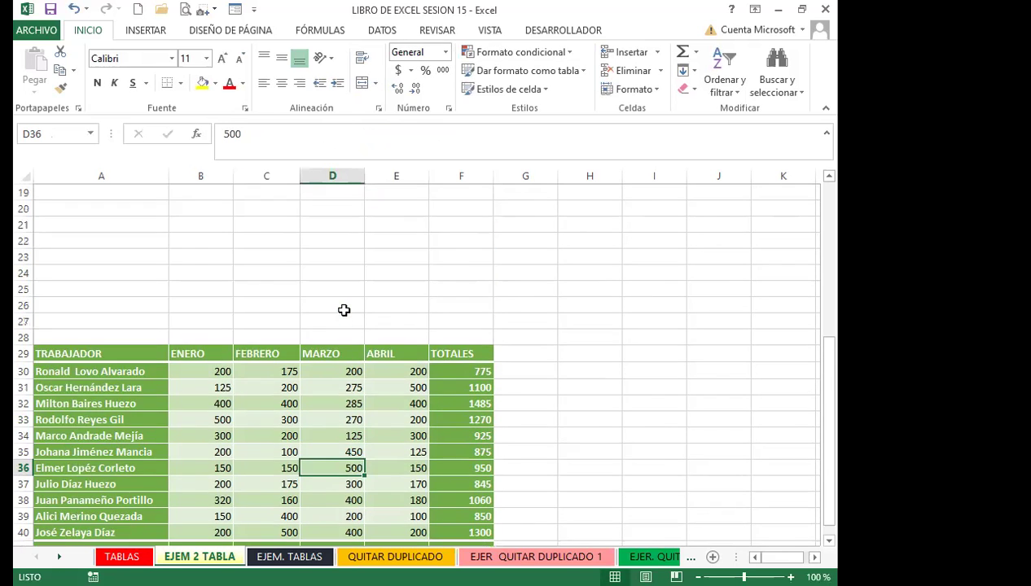
pyautogui.click(476, 232)
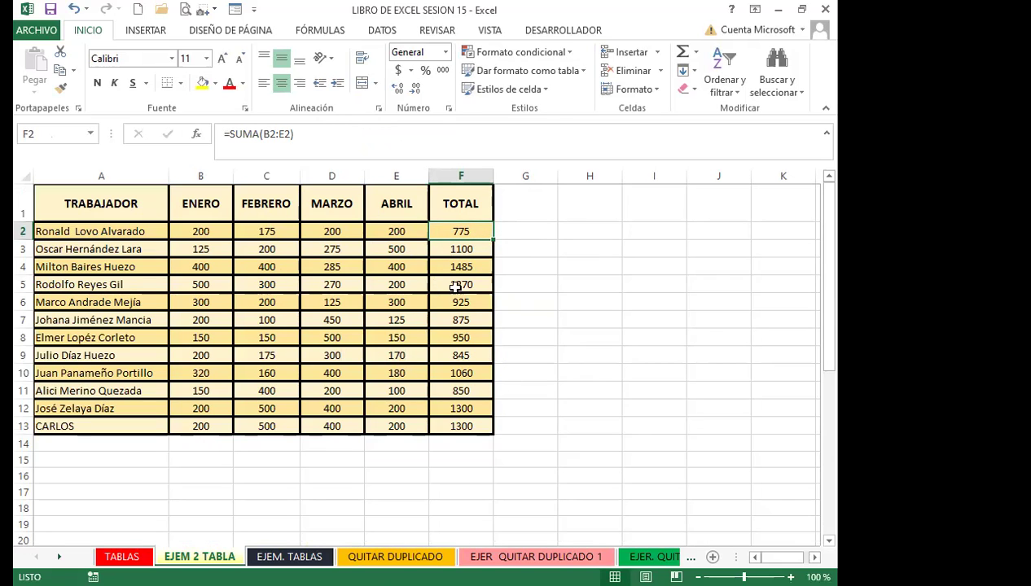
pyautogui.scroll(-7, 456, 370)
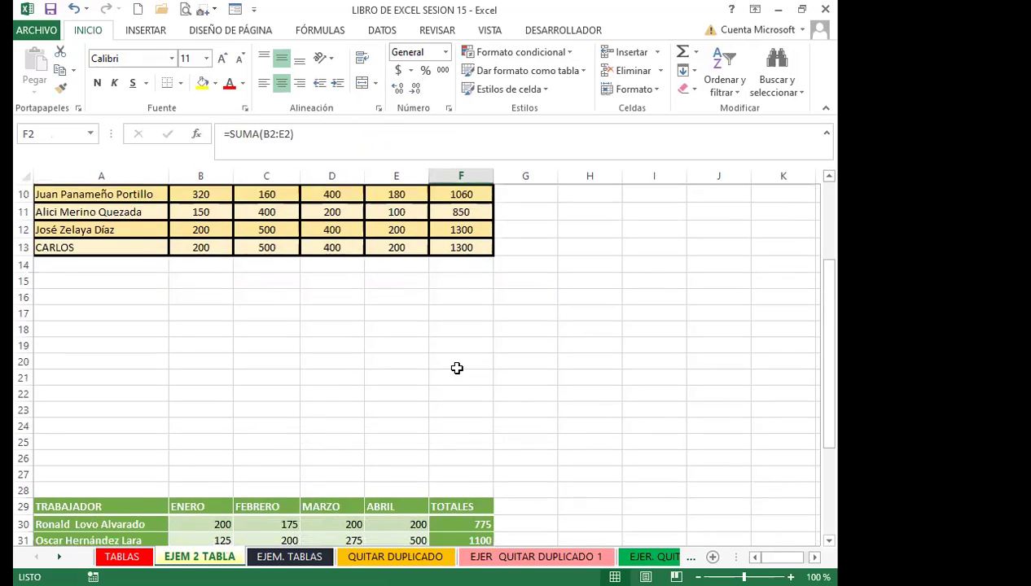
pyautogui.click(460, 324)
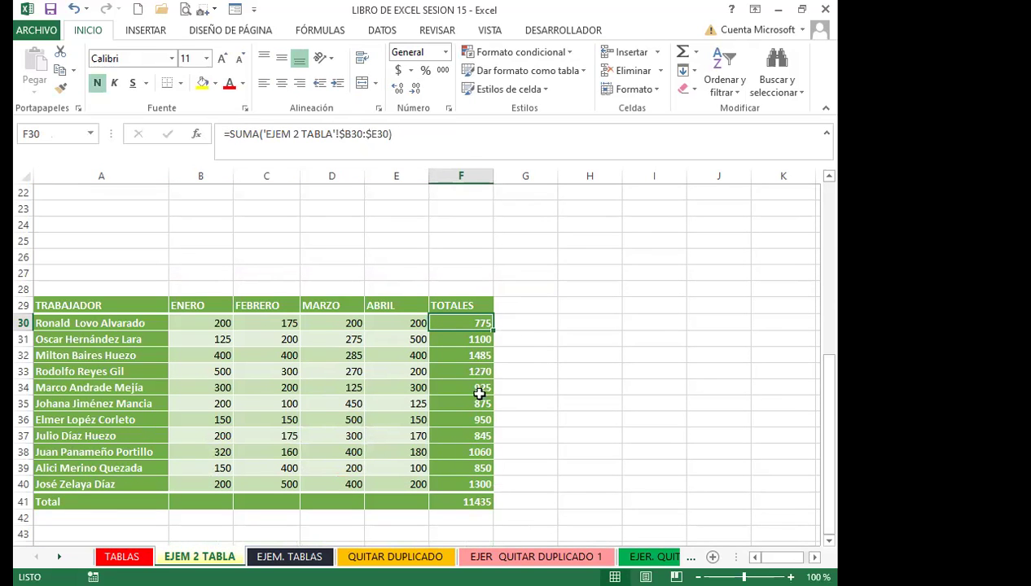
pyautogui.click(318, 387)
pyautogui.scroll(-2, 324, 382)
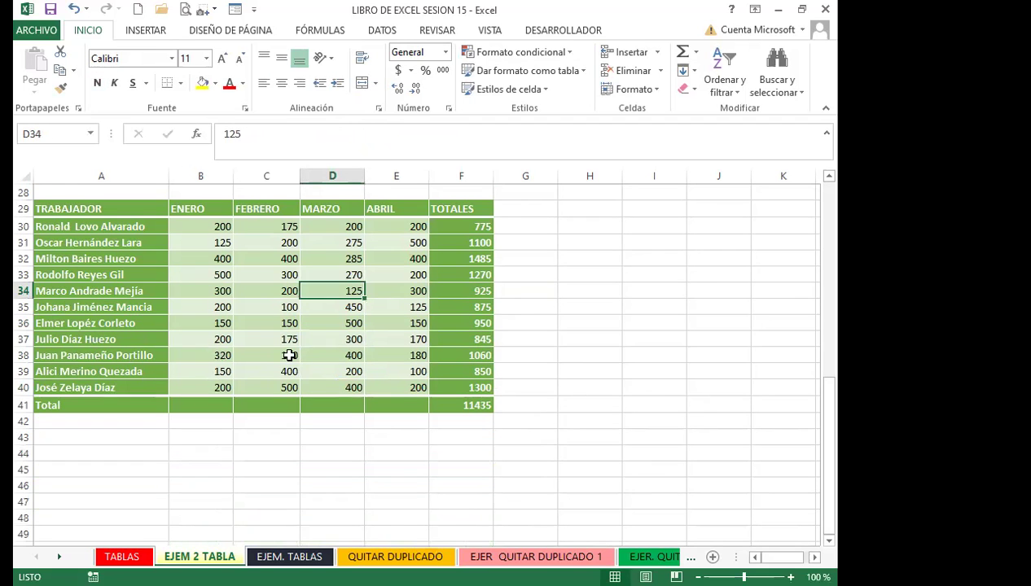
pyautogui.moveTo(140, 208); pyautogui.dragTo(449, 405)
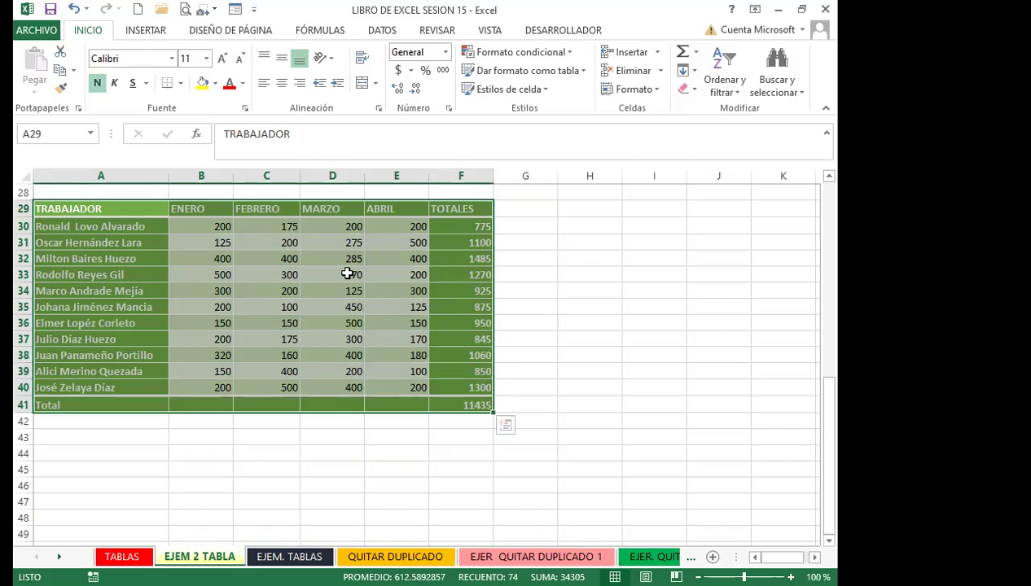
# Step through the TOTALES formulas from F30 down to the F41 grand total
pyautogui.click(460, 236)
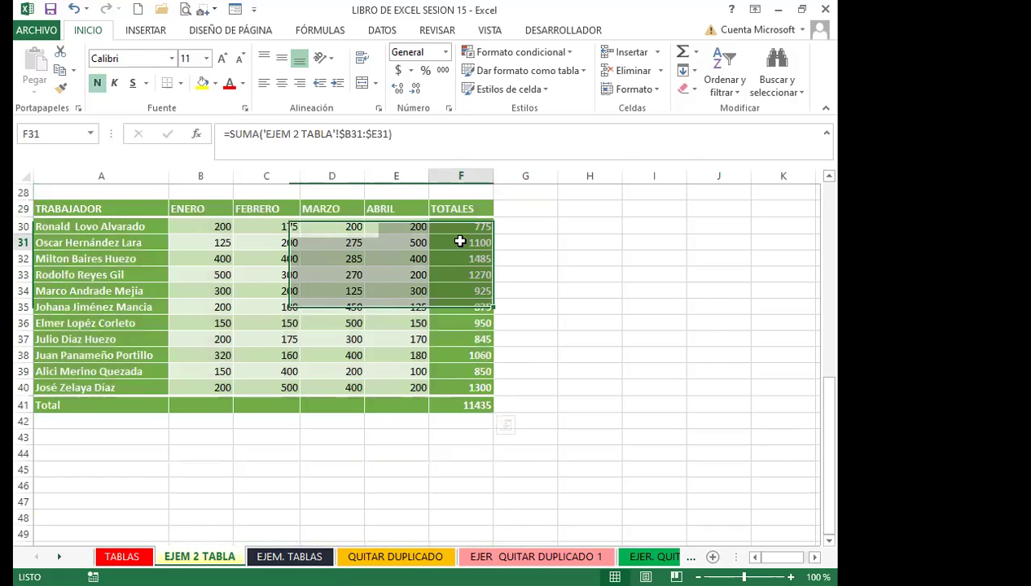
pyautogui.click(461, 404)
pyautogui.click(461, 371)
pyautogui.click(461, 324)
pyautogui.click(461, 291)
pyautogui.click(459, 274)
pyautogui.click(457, 243)
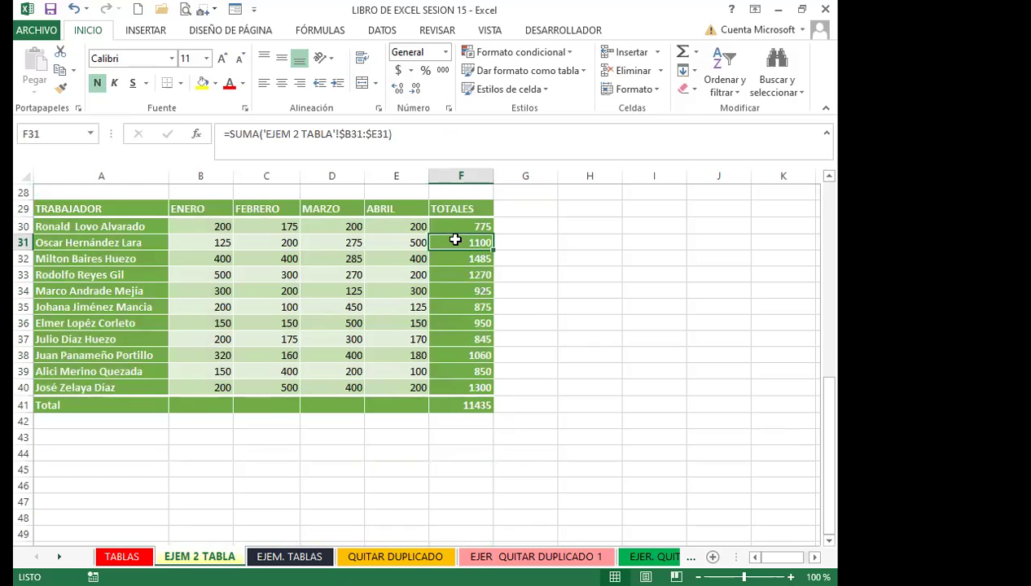
pyautogui.click(461, 388)
pyautogui.click(454, 421)
pyautogui.click(452, 438)
pyautogui.click(452, 420)
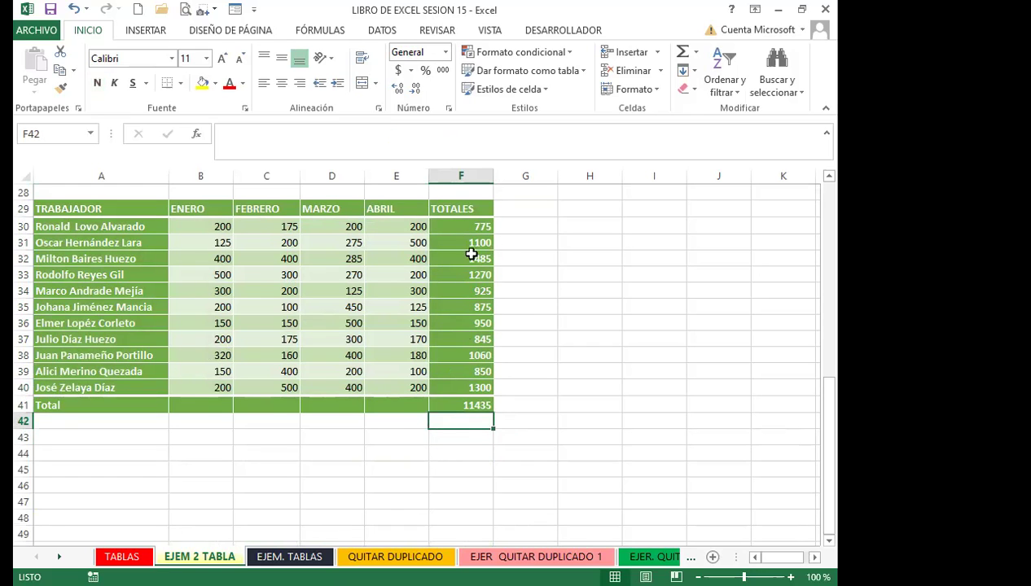
pyautogui.click(460, 229)
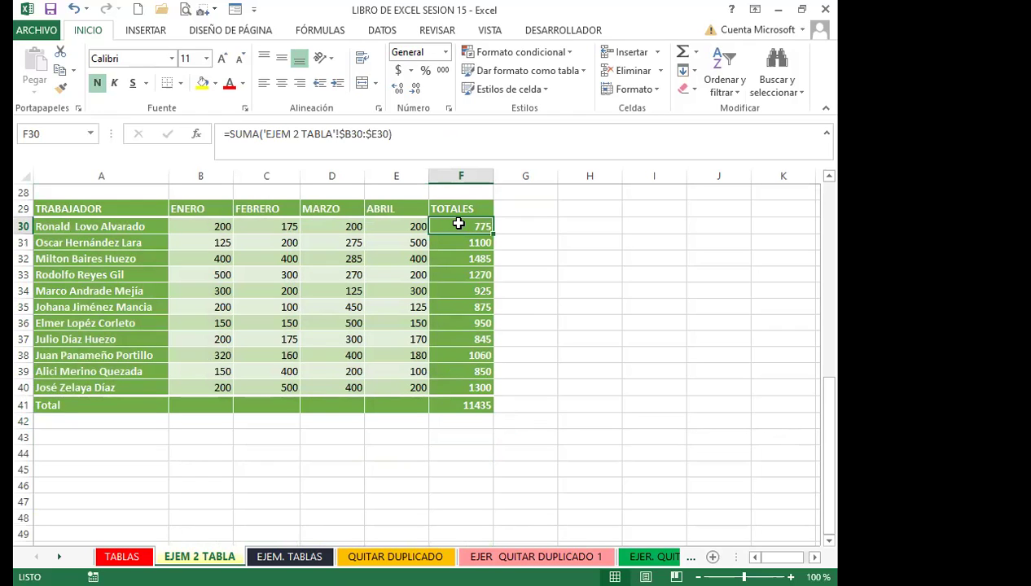
# Check the April and March values, select the green table, and restore the window size
pyautogui.click(407, 272)
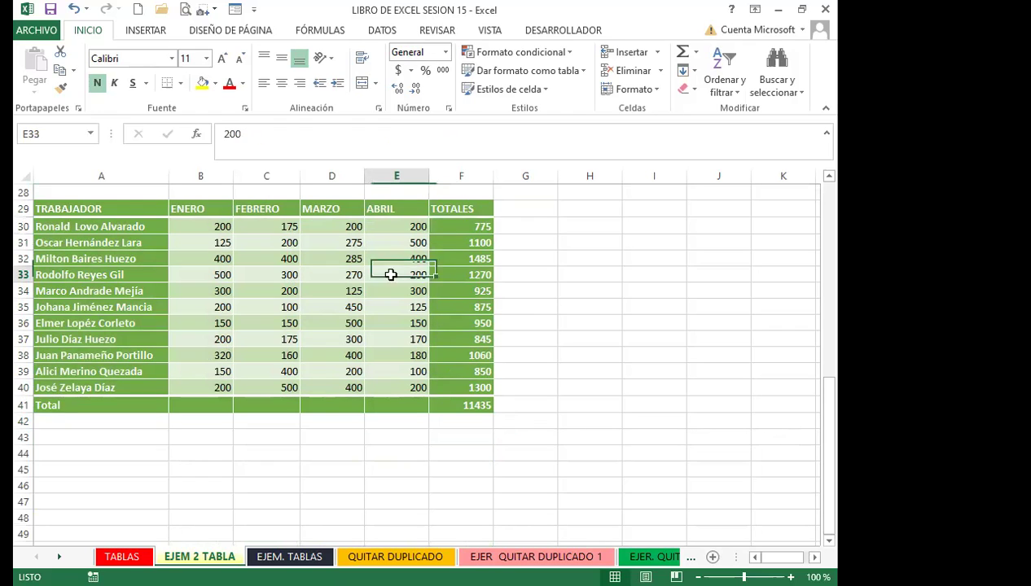
pyautogui.click(342, 330)
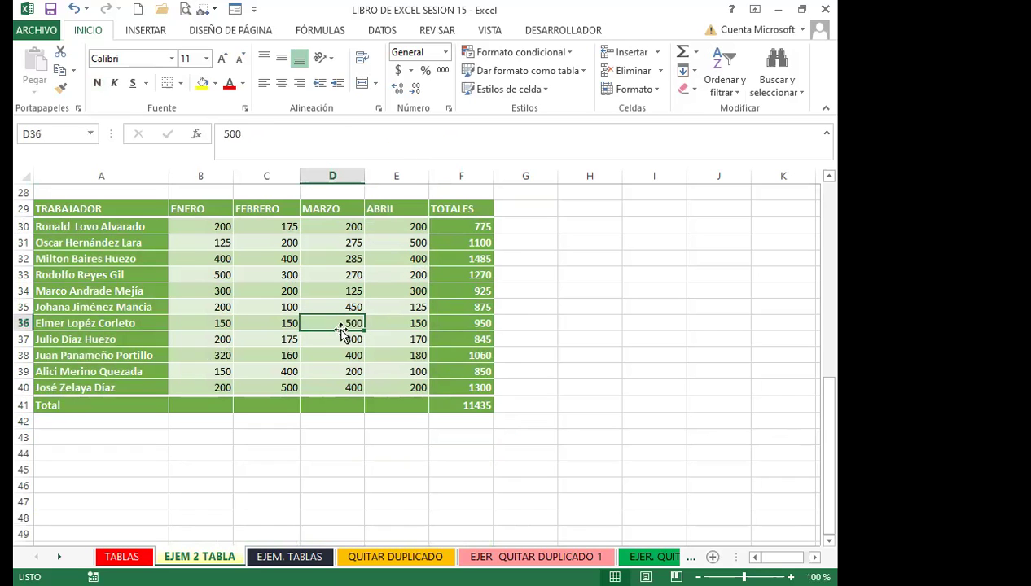
pyautogui.moveTo(124, 208); pyautogui.dragTo(456, 407)
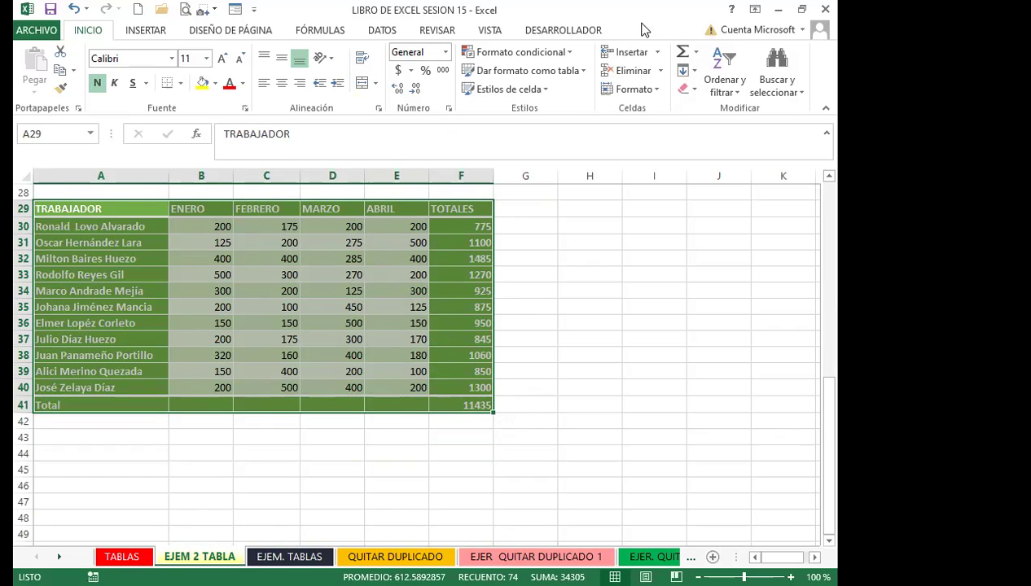
pyautogui.click(802, 9)
# Check C5 and D5 (270) in the upper table, then select the green table A29:F41
pyautogui.scroll(9, 241, 290)
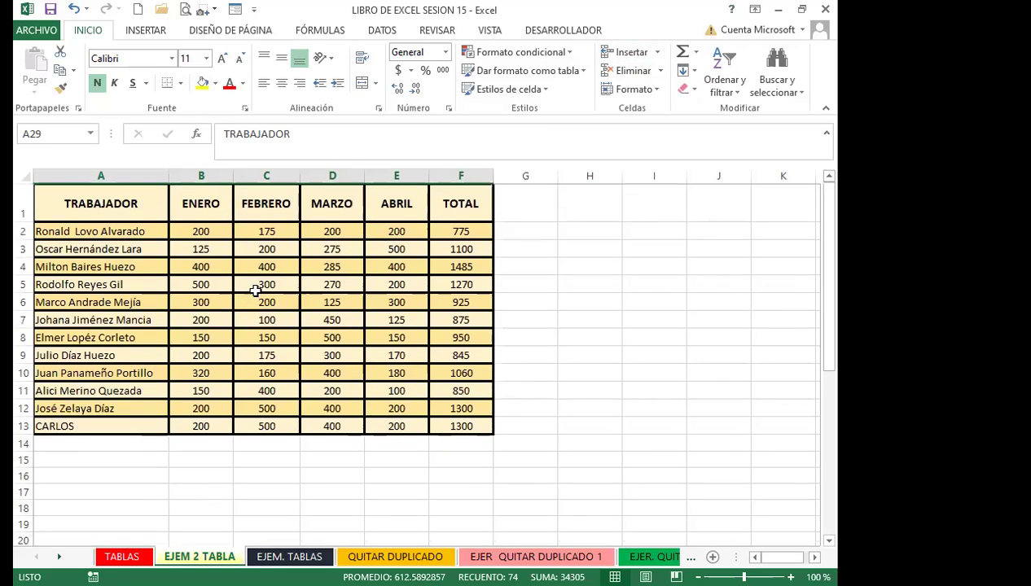
pyautogui.click(269, 287)
pyautogui.click(303, 287)
pyautogui.scroll(-10, 363, 301)
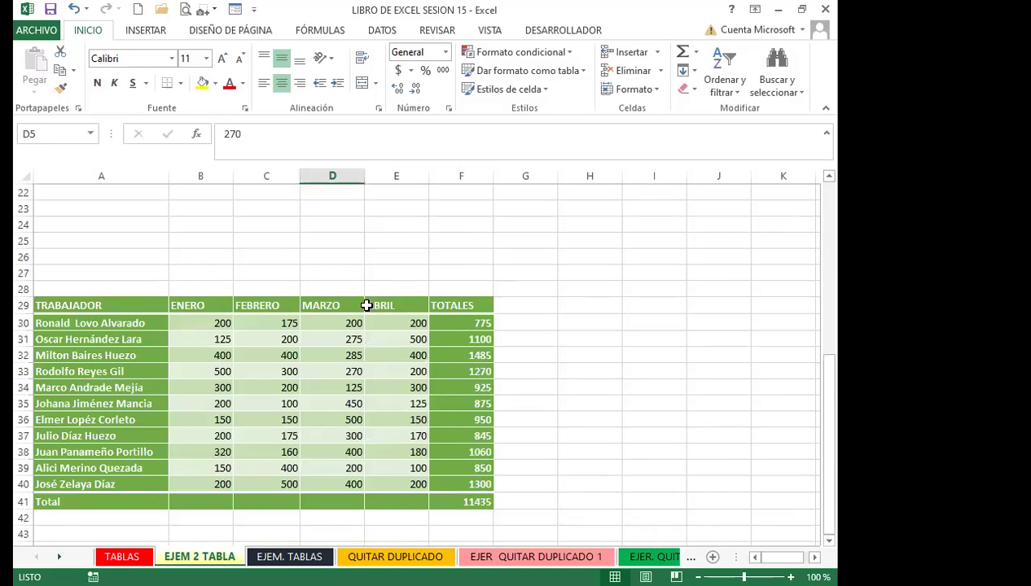
pyautogui.moveTo(306, 290); pyautogui.dragTo(273, 290)
pyautogui.scroll(1, 179, 303)
pyautogui.moveTo(110, 208); pyautogui.dragTo(440, 405)
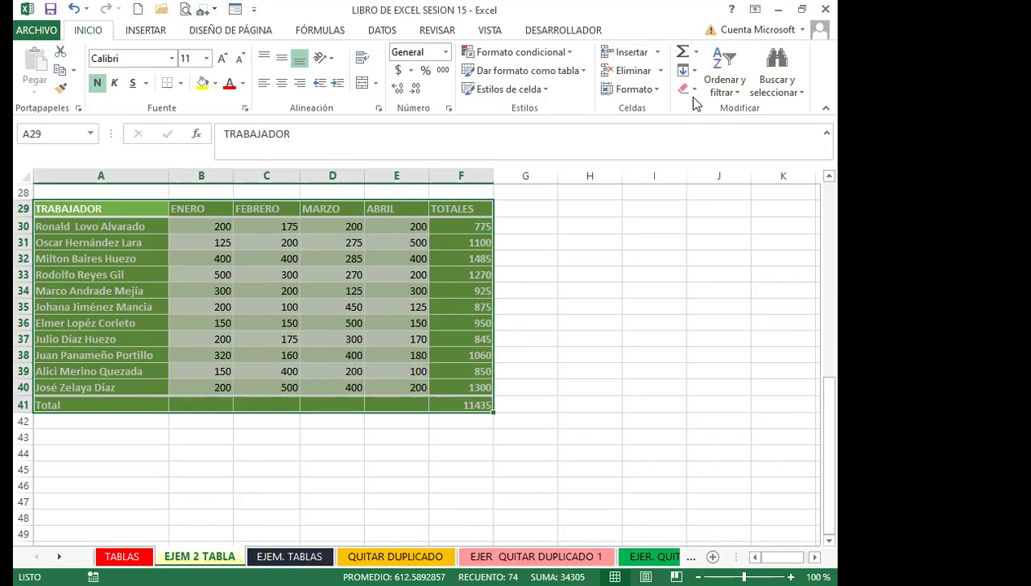
# Clear all formatting from the green A29:F41 table using Borrar formatos
pyautogui.click(694, 90)
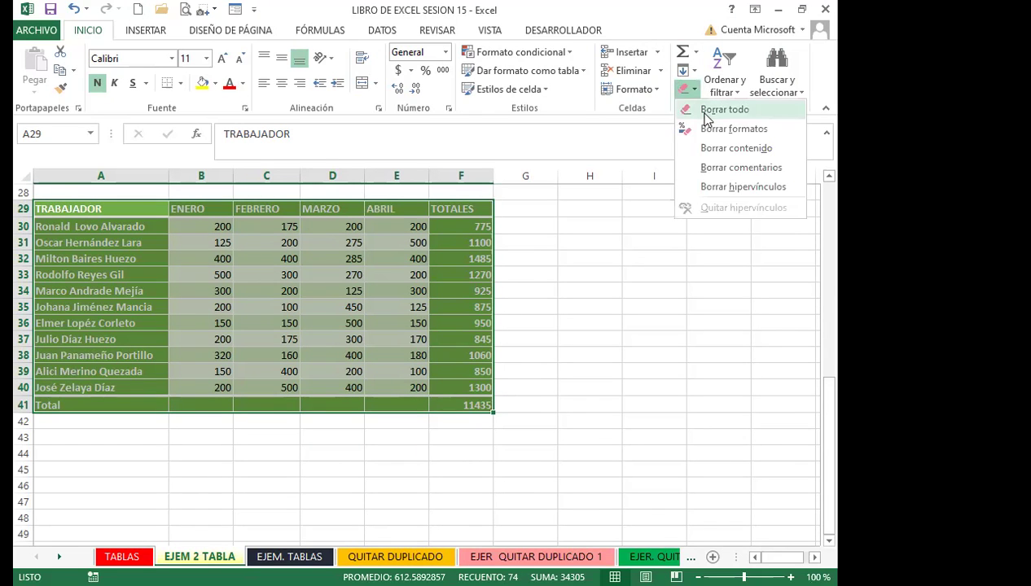
pyautogui.click(722, 130)
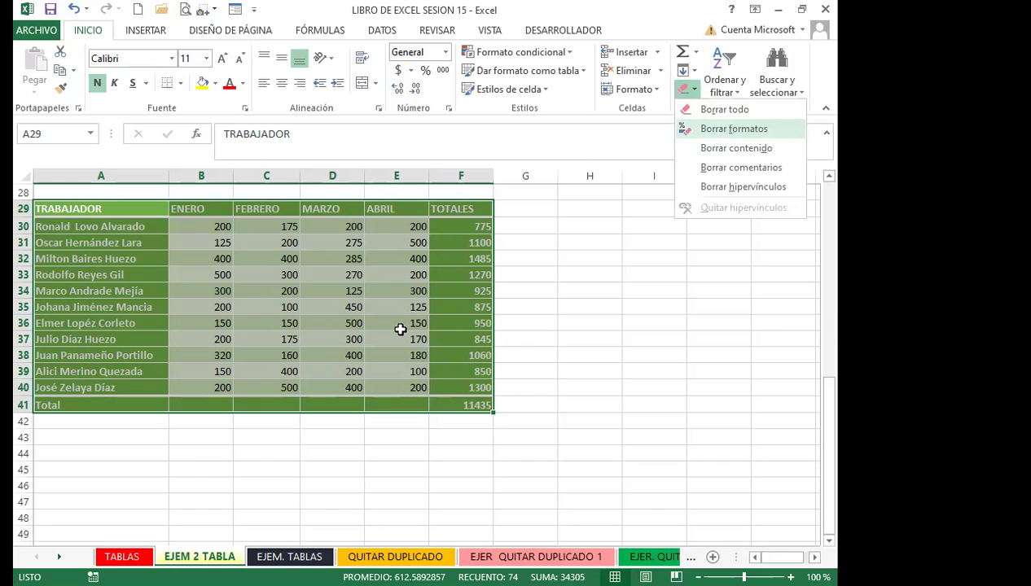
pyautogui.click(173, 348)
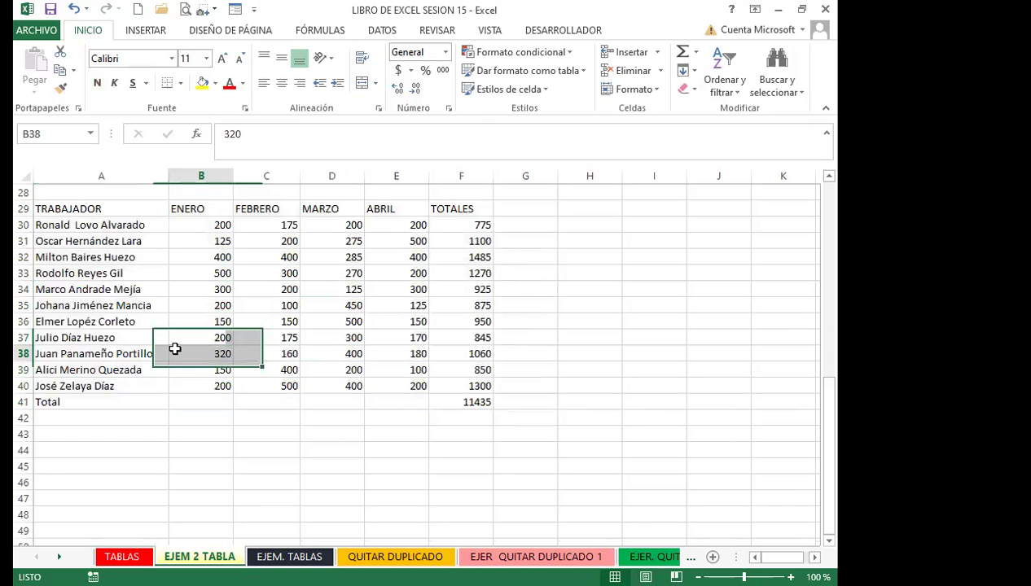
pyautogui.click(118, 334)
# Check cells A29 and A37 in the now-plain TRABAJADOR range
pyautogui.scroll(2, 153, 285)
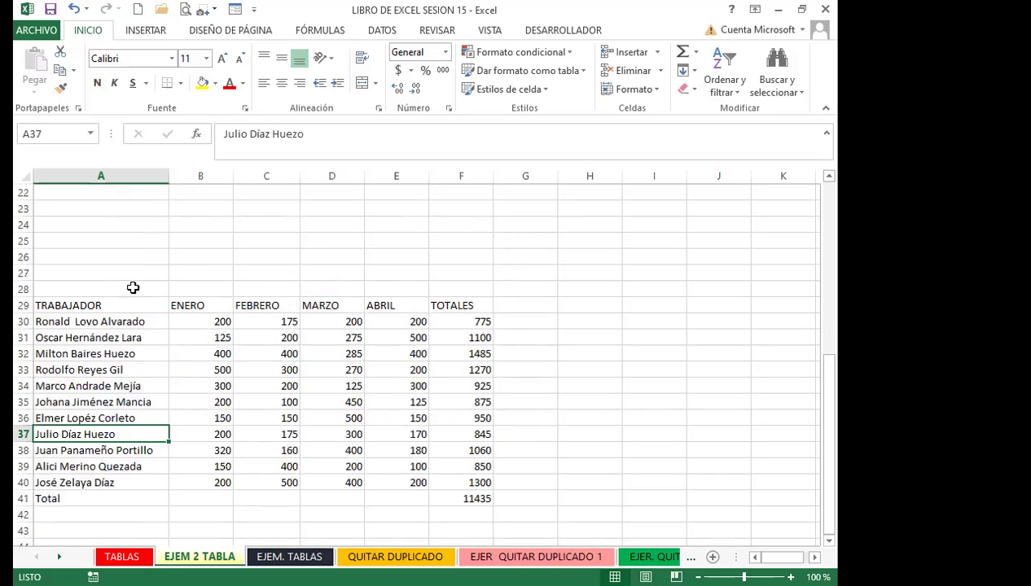
pyautogui.click(124, 307)
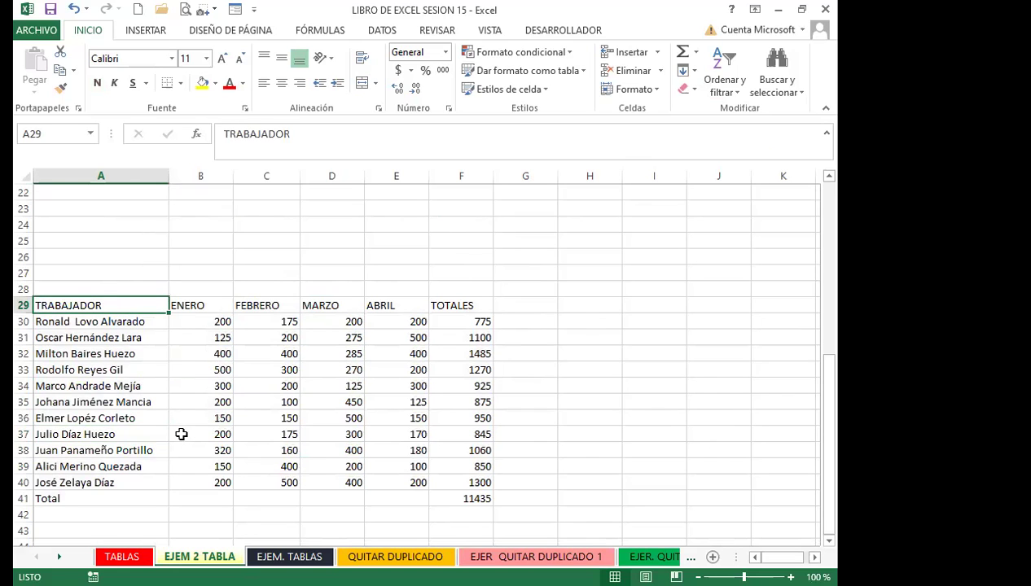
pyautogui.scroll(-2, 163, 421)
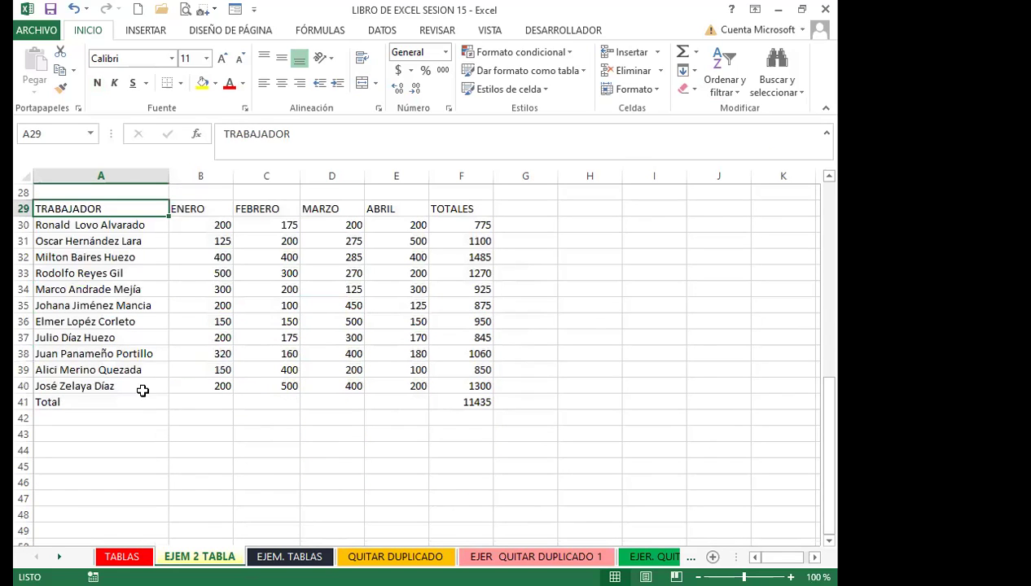
pyautogui.click(131, 334)
pyautogui.scroll(9, 139, 373)
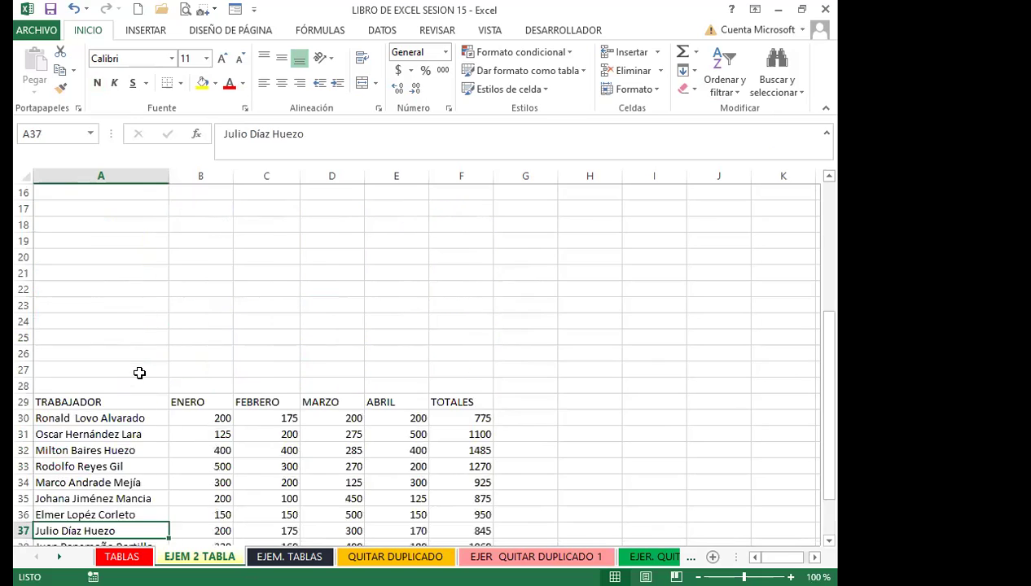
# Clear formats from the upper table A1:F13, then undo it
pyautogui.moveTo(91, 216)
pyautogui.mouseDown()
pyautogui.moveTo(387, 292)
pyautogui.moveTo(456, 437)
pyautogui.moveTo(458, 425)
pyautogui.mouseUp()
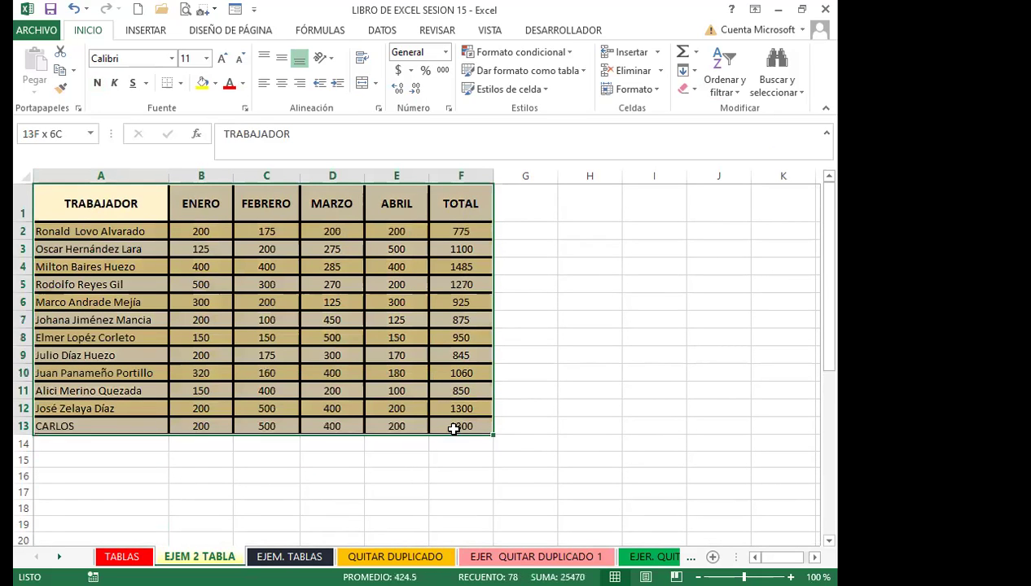
pyautogui.click(695, 90)
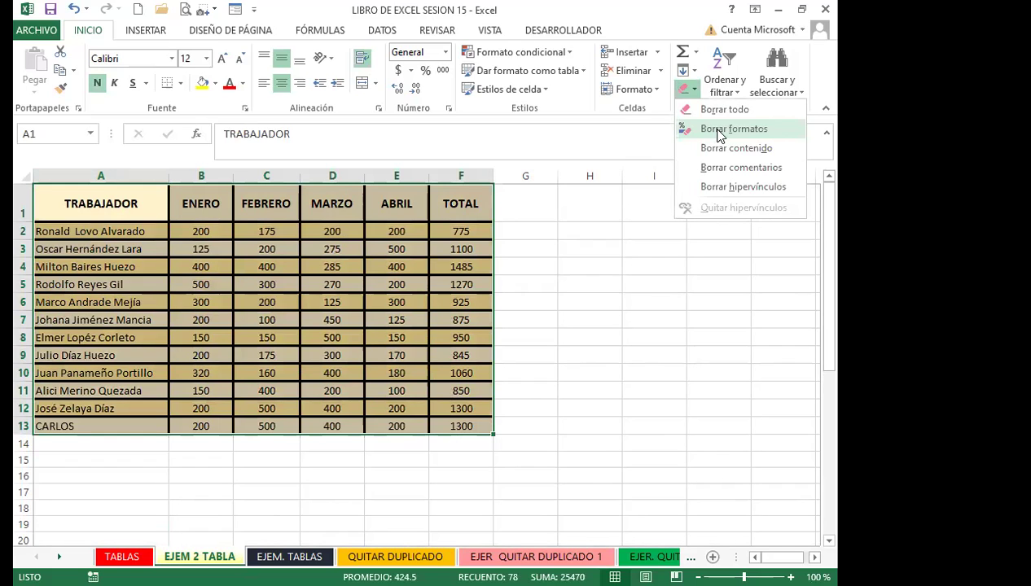
pyautogui.press('Return')
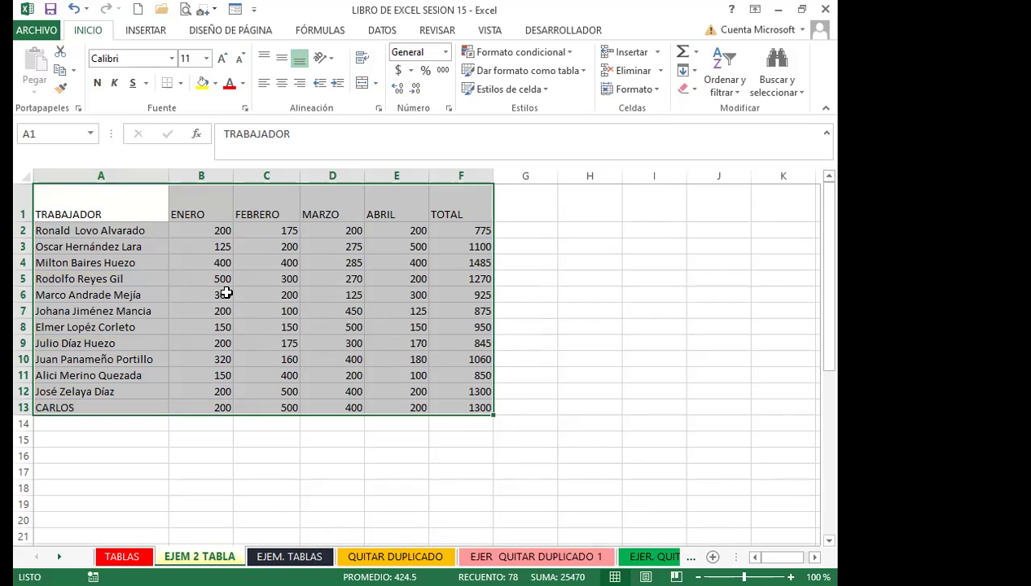
pyautogui.click(73, 12)
# Check D33 (270), F33's SUMA formula and nearby cells in the plain data
pyautogui.scroll(-8, 207, 375)
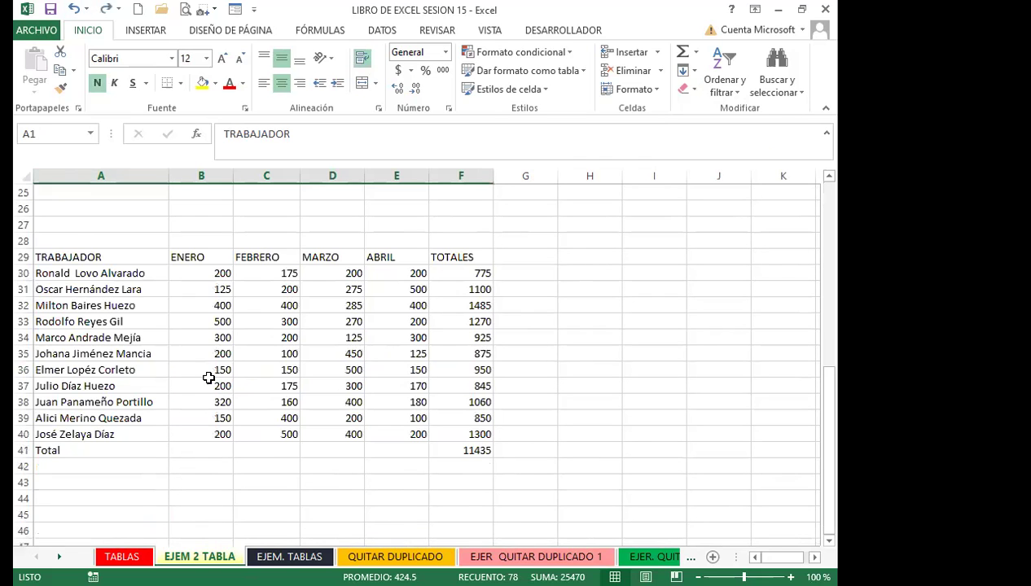
pyautogui.click(203, 353)
pyautogui.click(322, 317)
pyautogui.press('Down')
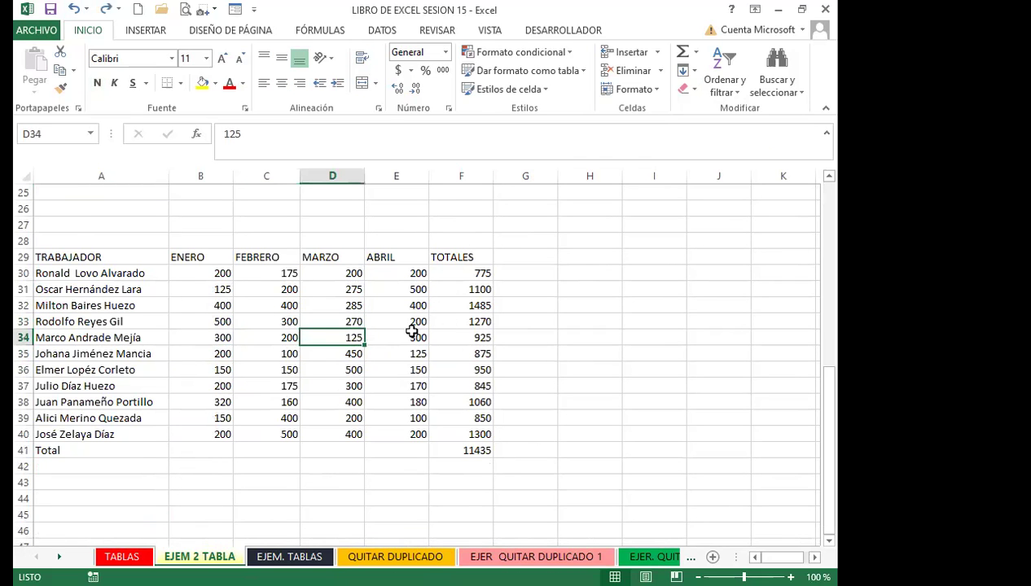
pyautogui.click(440, 319)
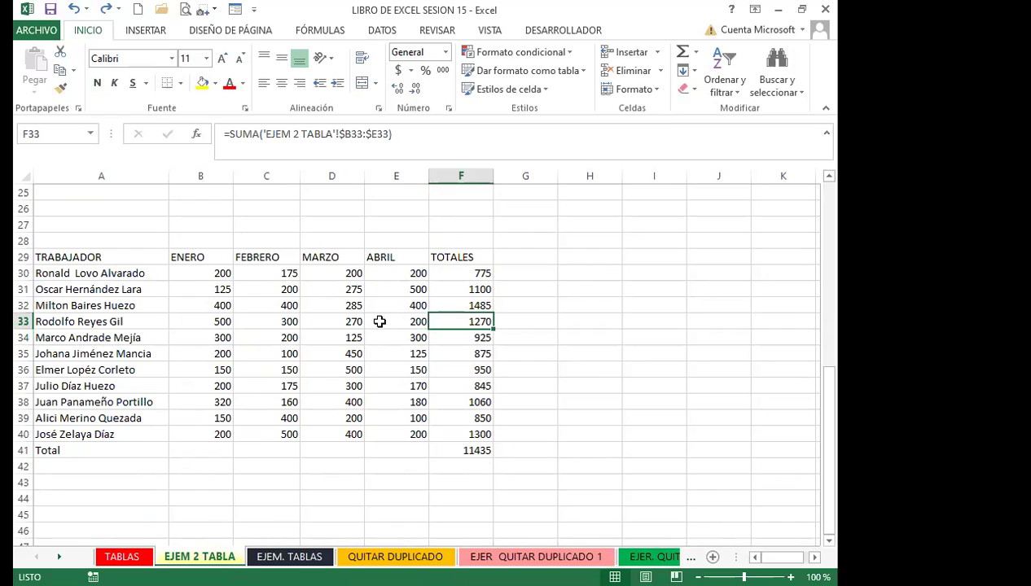
pyautogui.click(375, 319)
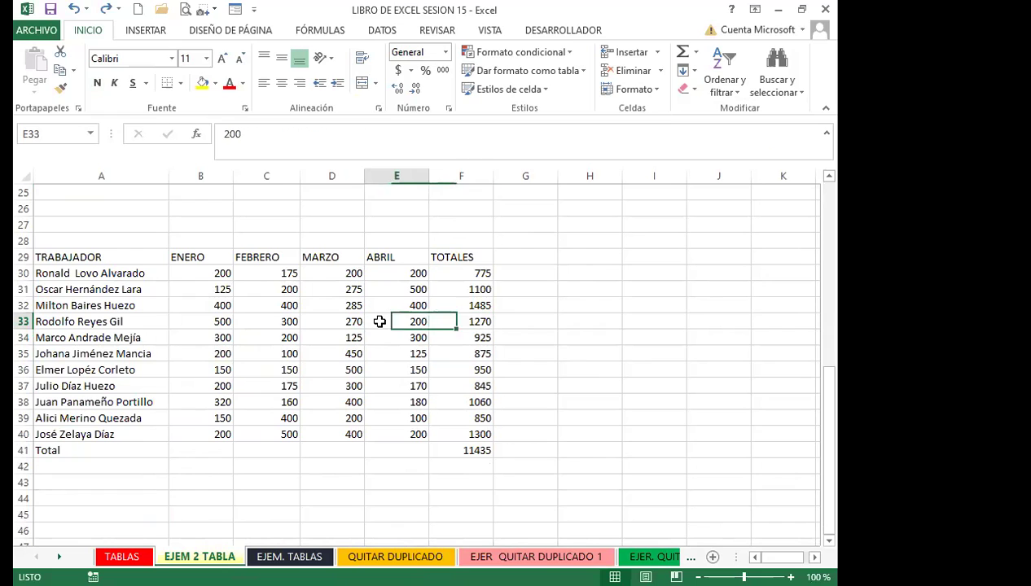
pyautogui.click(245, 355)
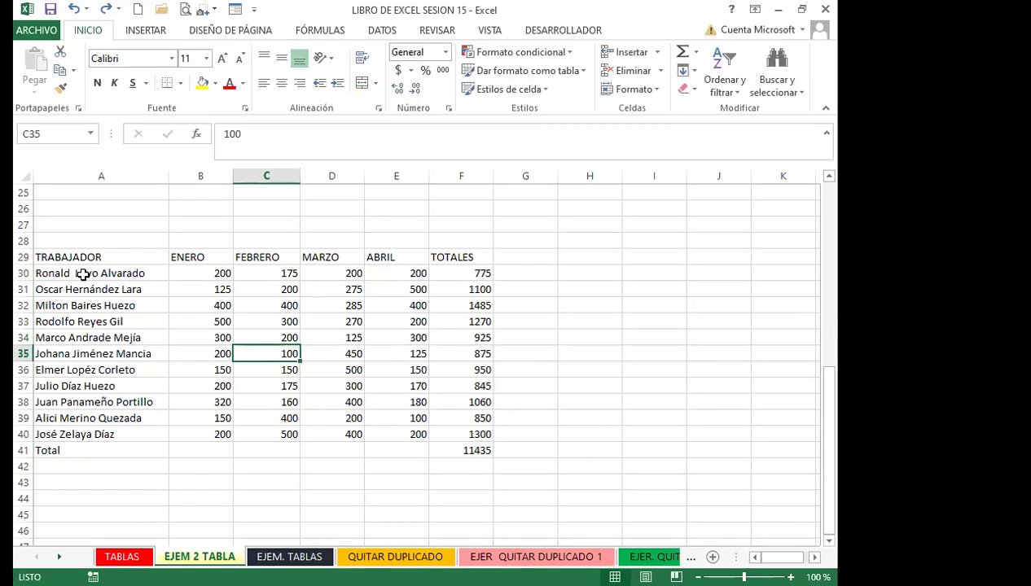
# Format A29:F41 as a light orange table and turn off the header filter buttons
pyautogui.moveTo(82, 256); pyautogui.dragTo(456, 450)
pyautogui.click(238, 376)
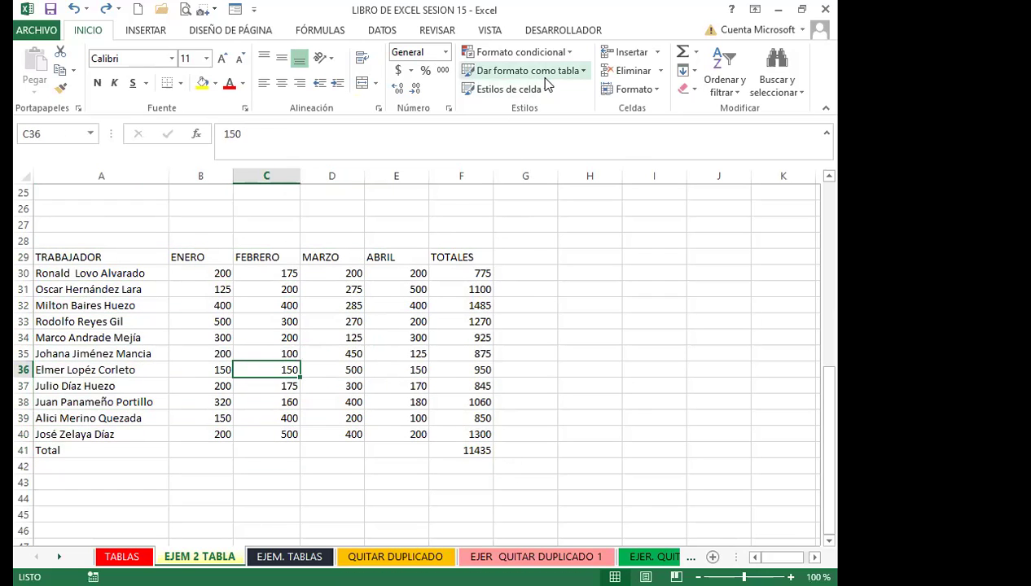
pyautogui.click(249, 336)
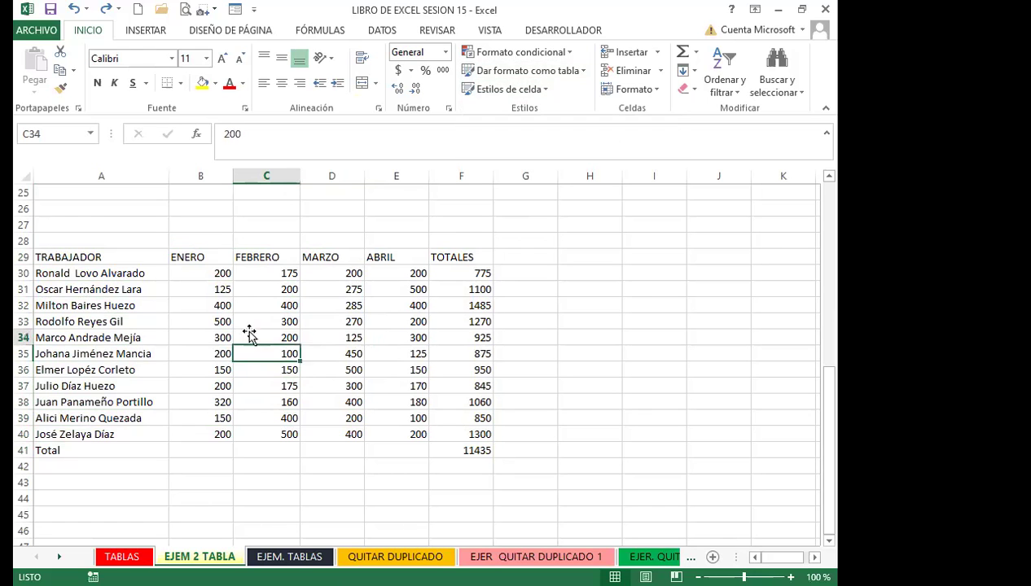
pyautogui.click(584, 73)
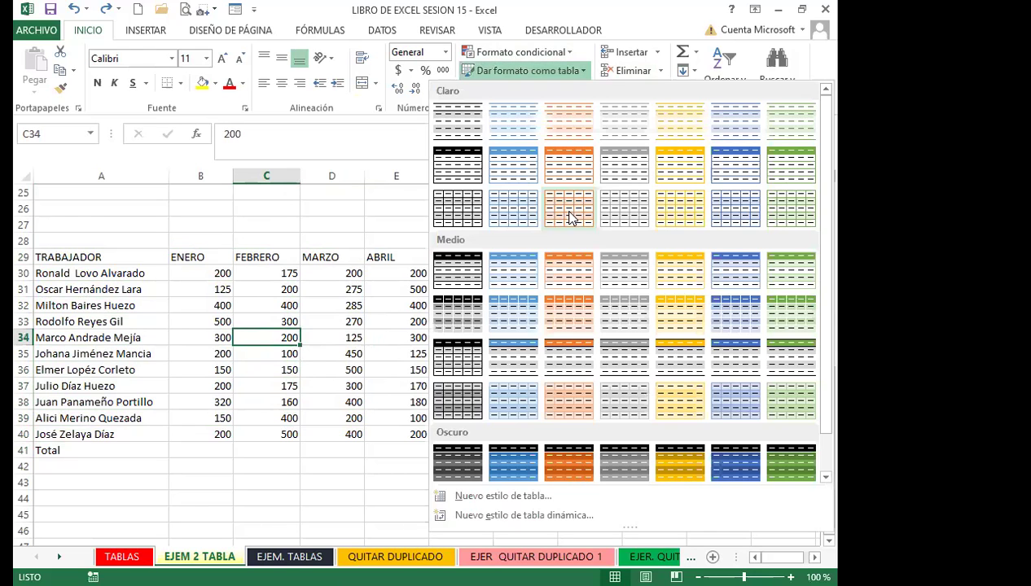
pyautogui.click(568, 209)
pyautogui.click(413, 253)
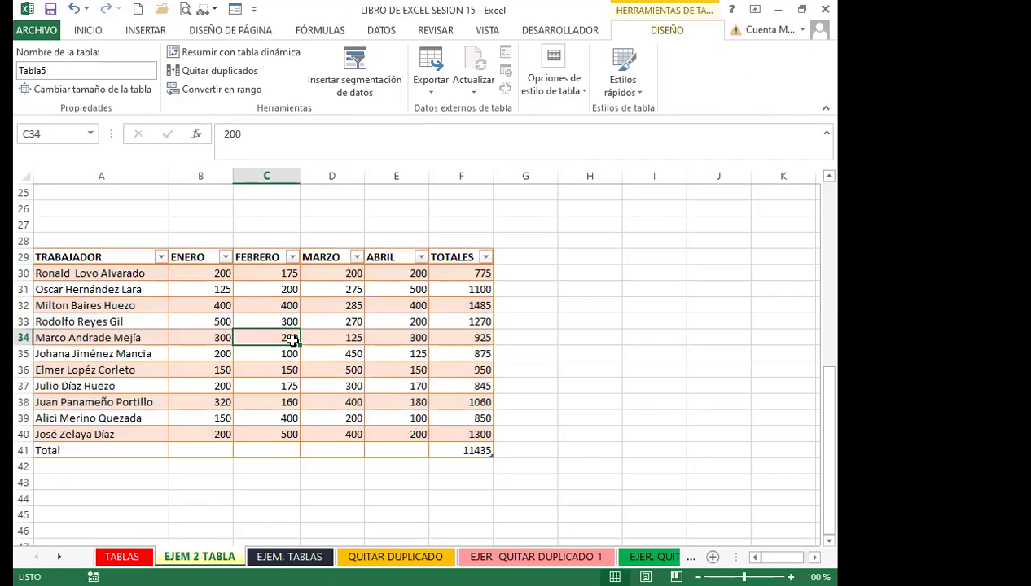
pyautogui.hotkey('ctrl', 'shift', 'l')
# Check the SUMA formulas in F32 and F36 along with nearby cells
pyautogui.click(334, 352)
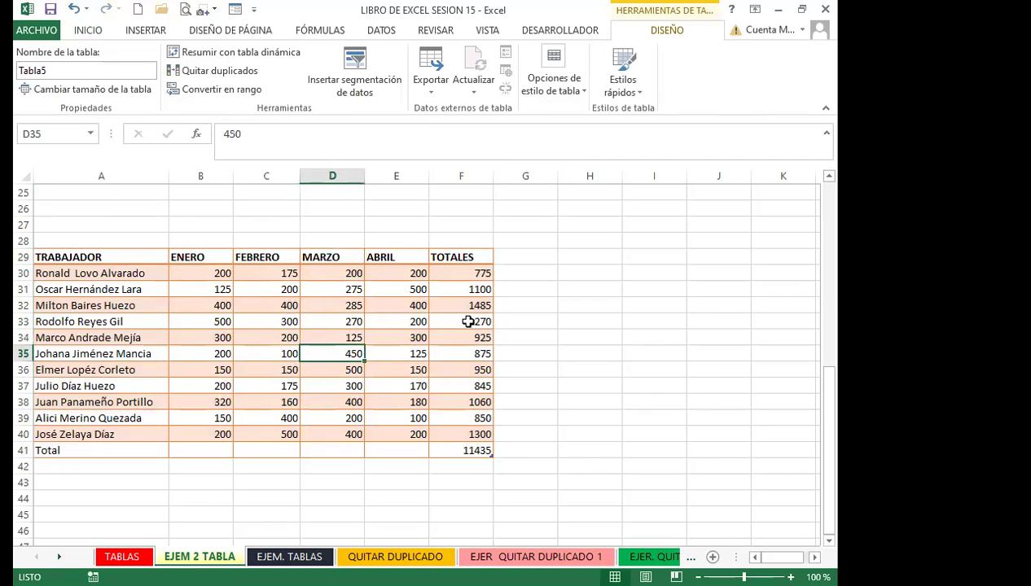
pyautogui.click(463, 308)
pyautogui.click(367, 305)
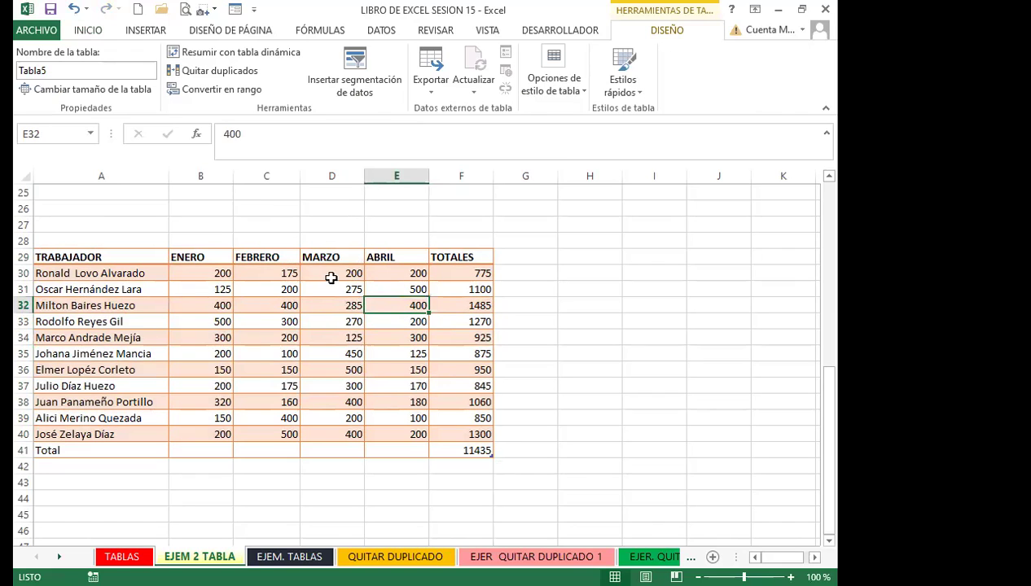
pyautogui.click(432, 368)
pyautogui.click(318, 387)
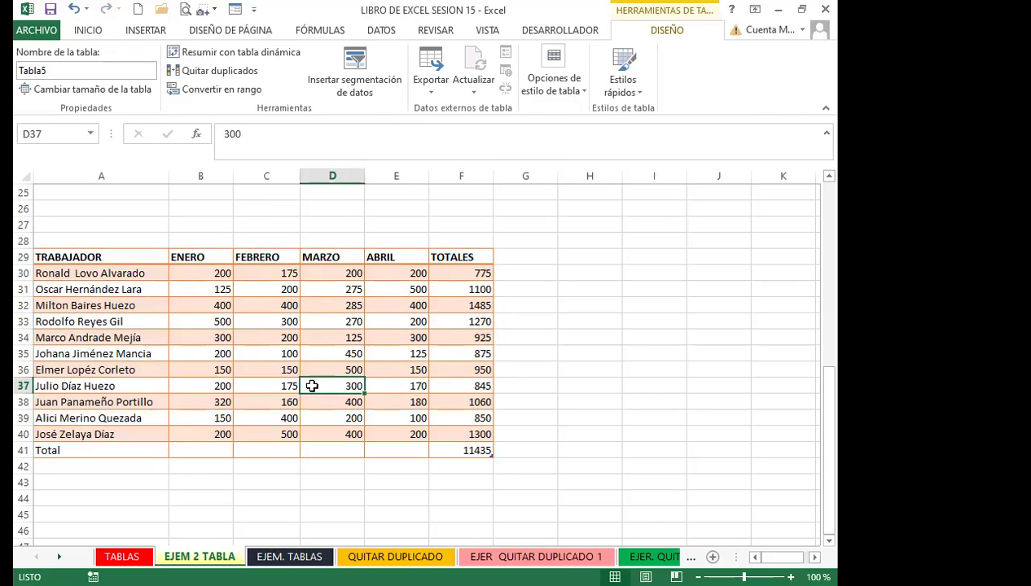
# Review F30's =SUMA('EJEM 2 TABLA'!$B30:$E30) unchanged, then select the whole TRABAJADOR table
pyautogui.click(448, 276)
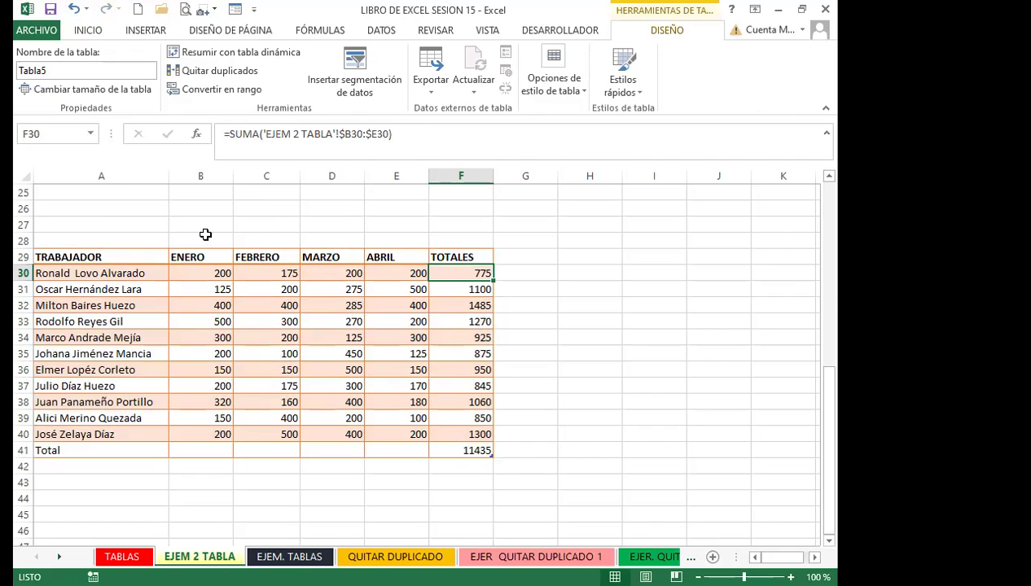
pyautogui.moveTo(265, 135); pyautogui.dragTo(397, 136)
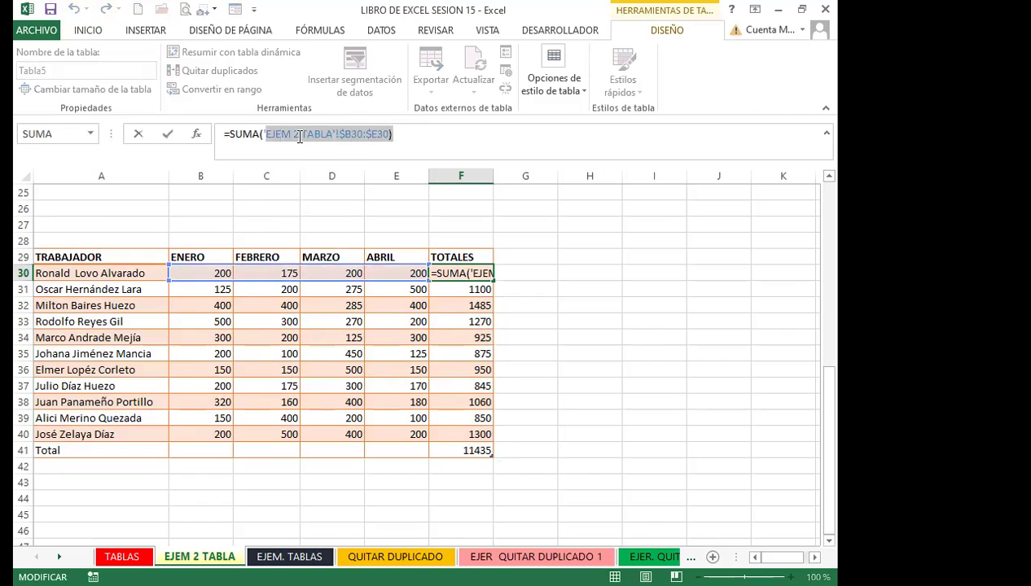
pyautogui.moveTo(261, 135); pyautogui.dragTo(388, 137)
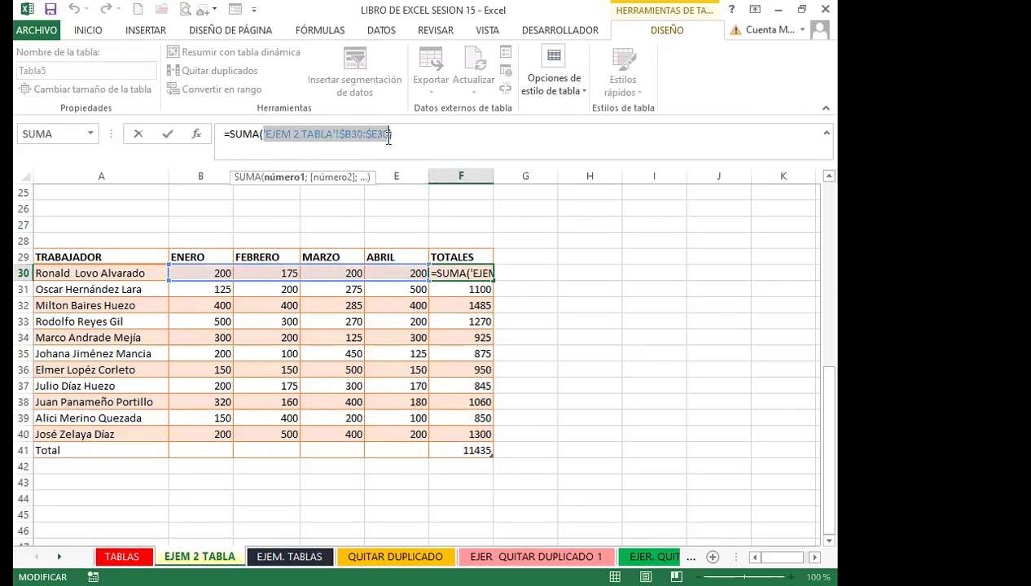
pyautogui.press('Return')
pyautogui.click(456, 305)
pyautogui.click(444, 272)
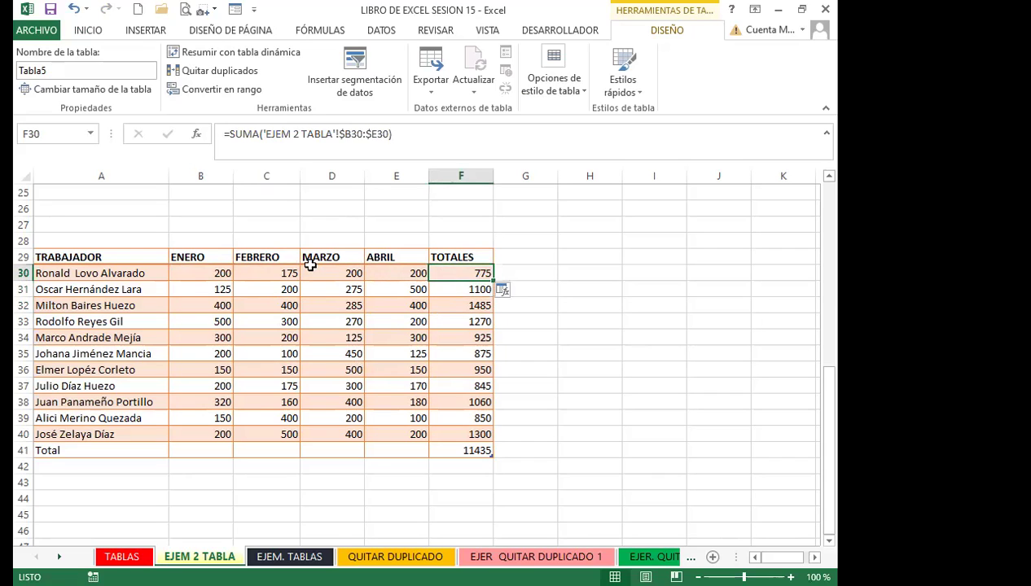
pyautogui.click(269, 289)
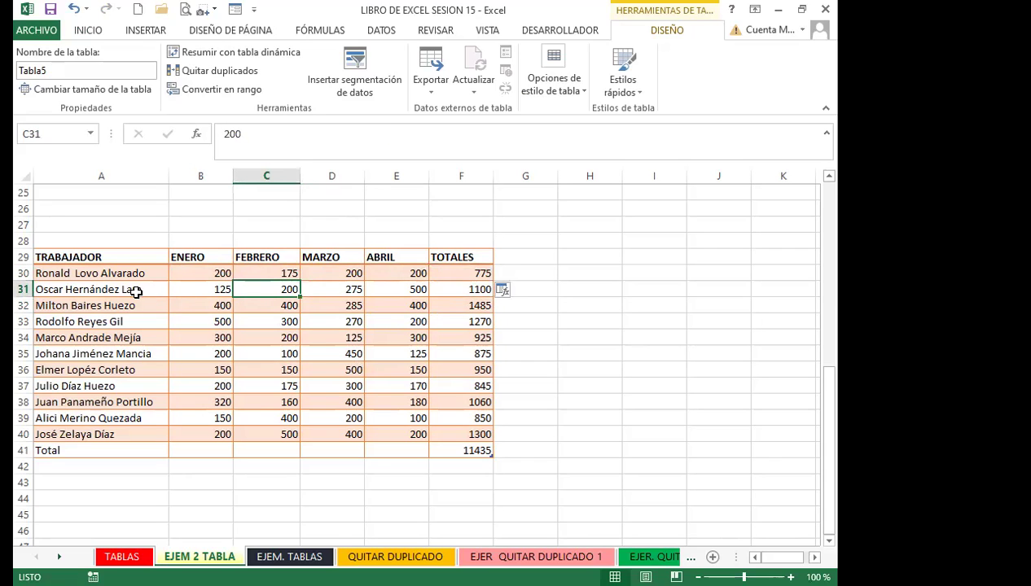
pyautogui.moveTo(111, 256); pyautogui.dragTo(447, 451)
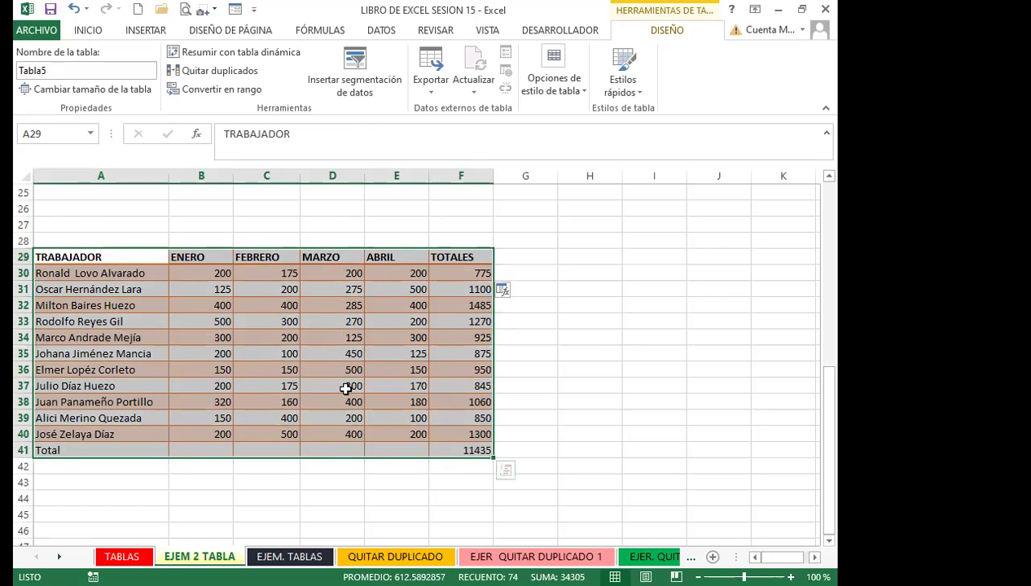
# Open the table styles gallery and check D35, C35, D34 and F30's TOTALES formula
pyautogui.click(639, 93)
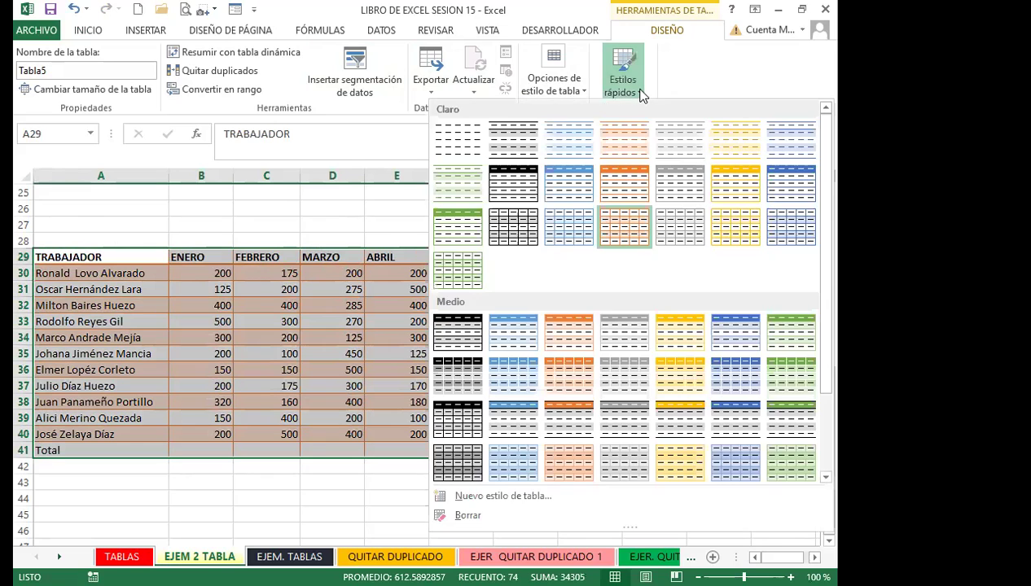
pyautogui.click(336, 359)
pyautogui.click(337, 359)
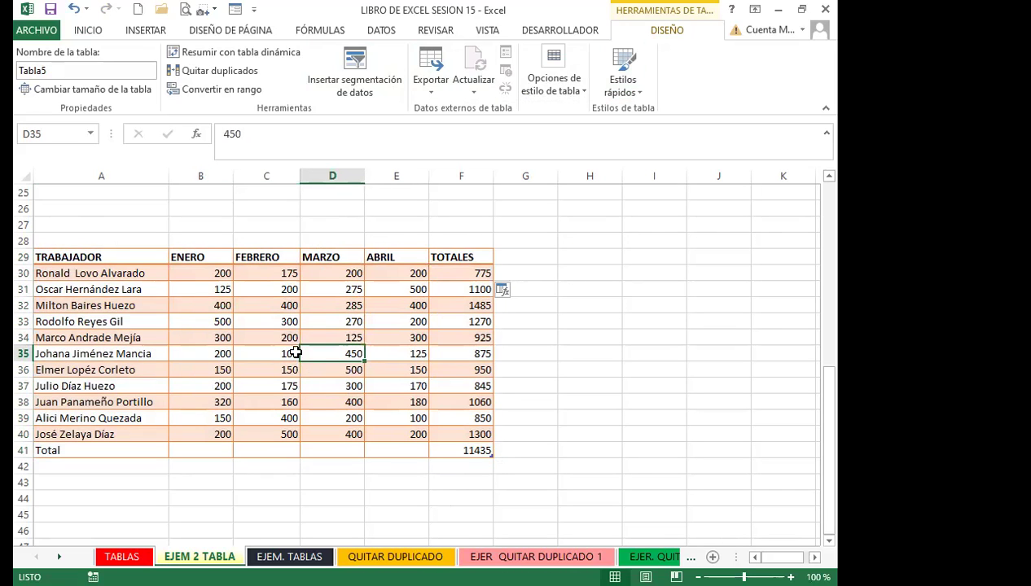
pyautogui.click(271, 353)
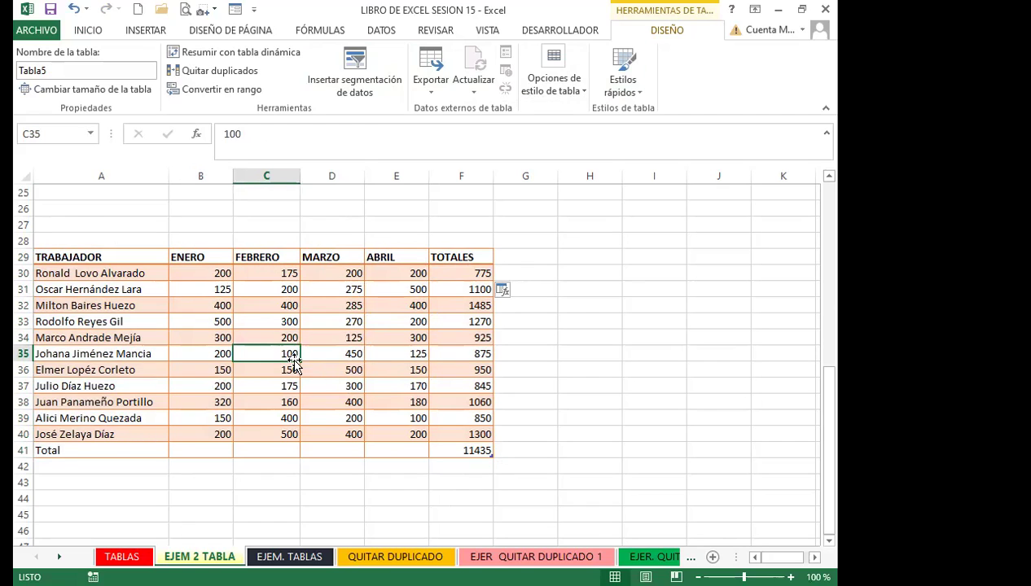
pyautogui.click(333, 339)
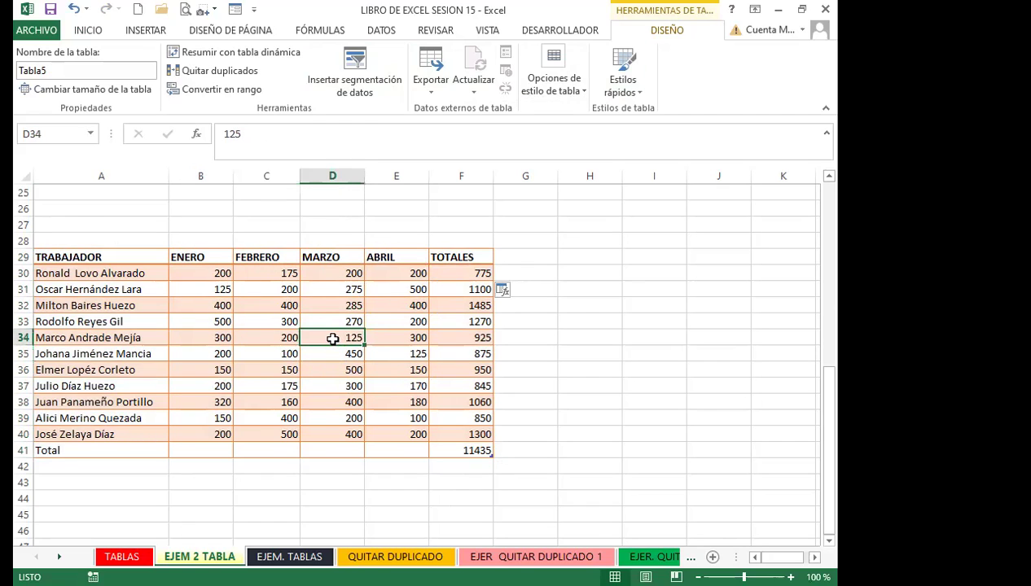
pyautogui.click(443, 275)
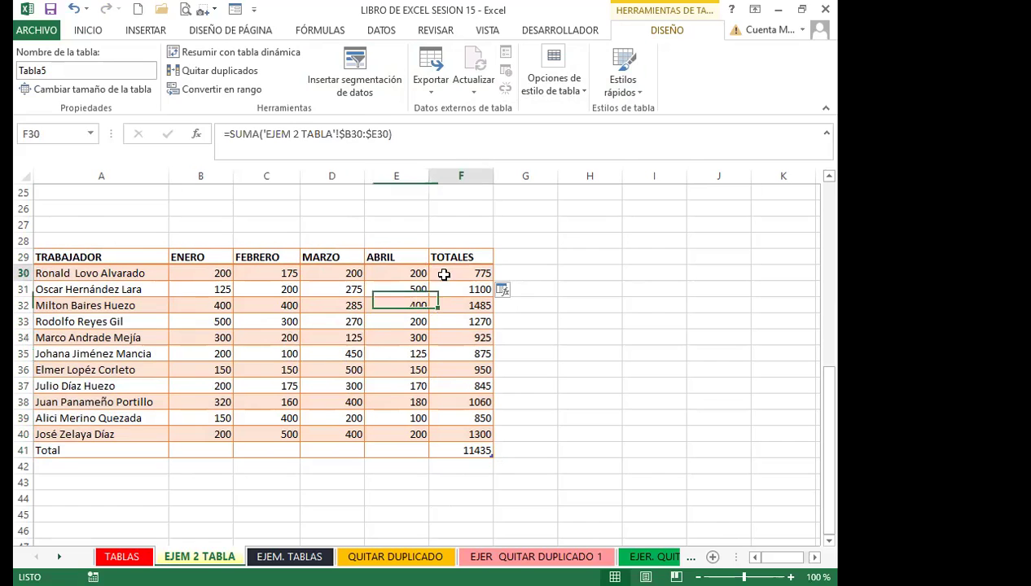
# Convert the A30:F41 table back to a normal range
pyautogui.moveTo(101, 273); pyautogui.dragTo(464, 450)
pyautogui.click(214, 91)
pyautogui.click(377, 343)
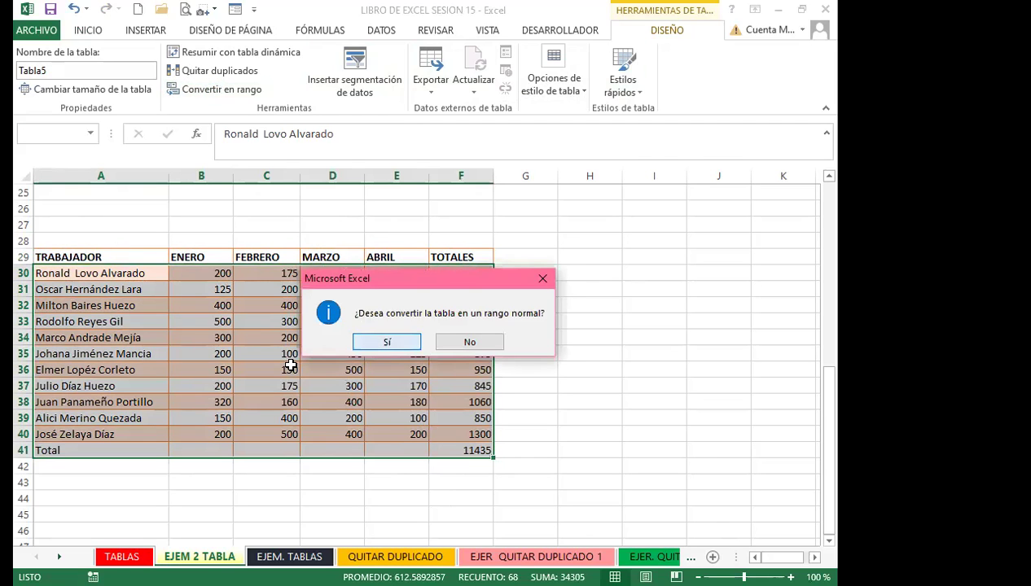
# Clear all formatting from A29:F41 with Borrar formatos
pyautogui.click(290, 368)
pyautogui.click(144, 254)
pyautogui.moveTo(144, 253); pyautogui.dragTo(470, 451)
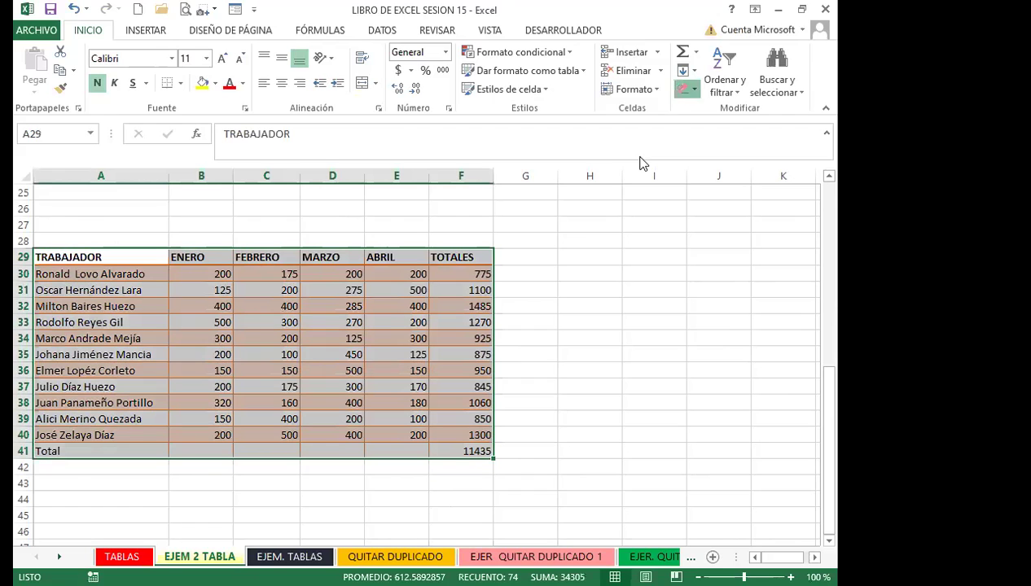
pyautogui.click(687, 89)
pyautogui.click(725, 129)
# Format A1:F13 as a table with a Medio style, confirming range $A$1:$F$13
pyautogui.click(324, 369)
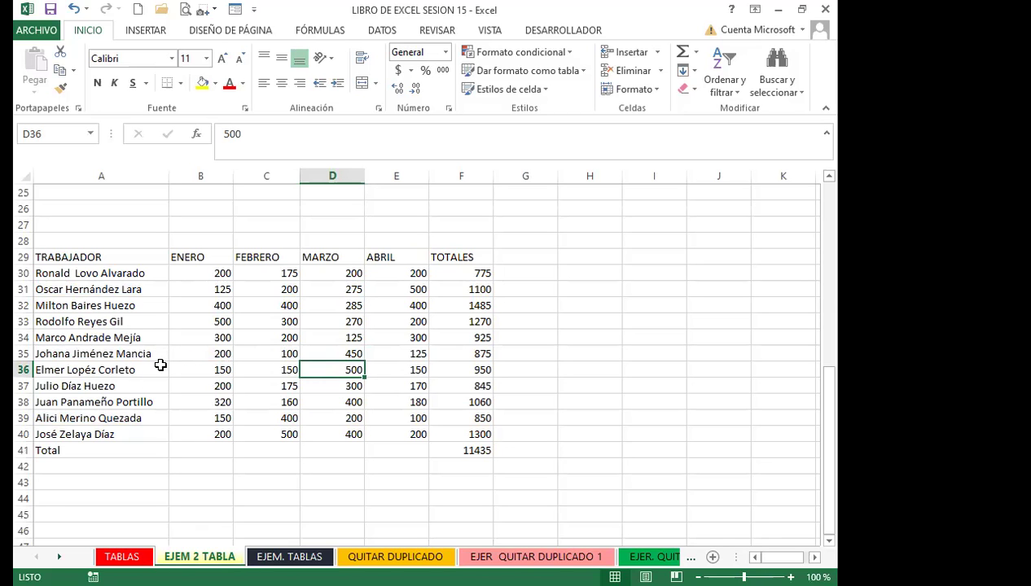
pyautogui.scroll(8, 155, 358)
pyautogui.moveTo(105, 208); pyautogui.dragTo(449, 421)
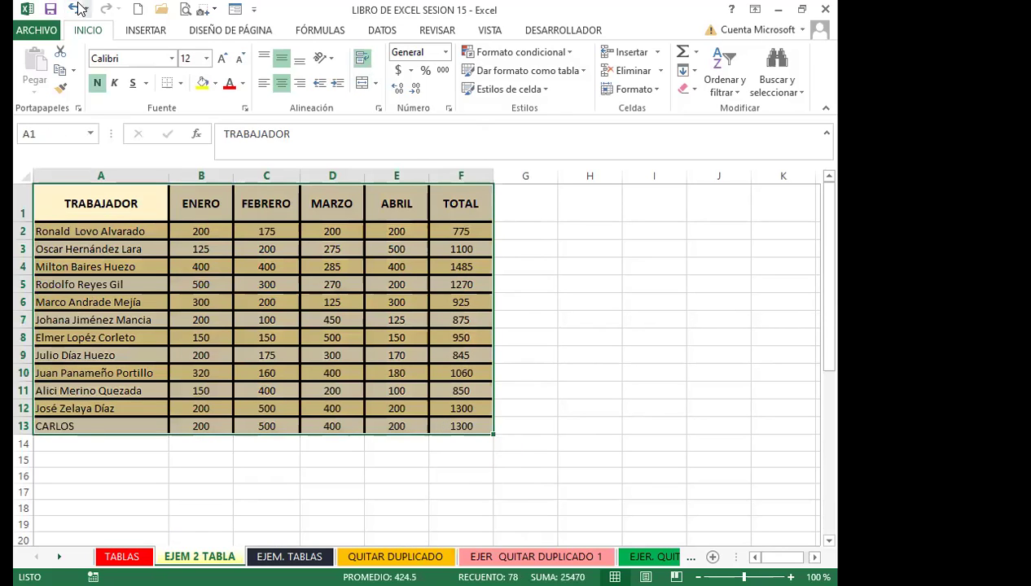
pyautogui.click(578, 69)
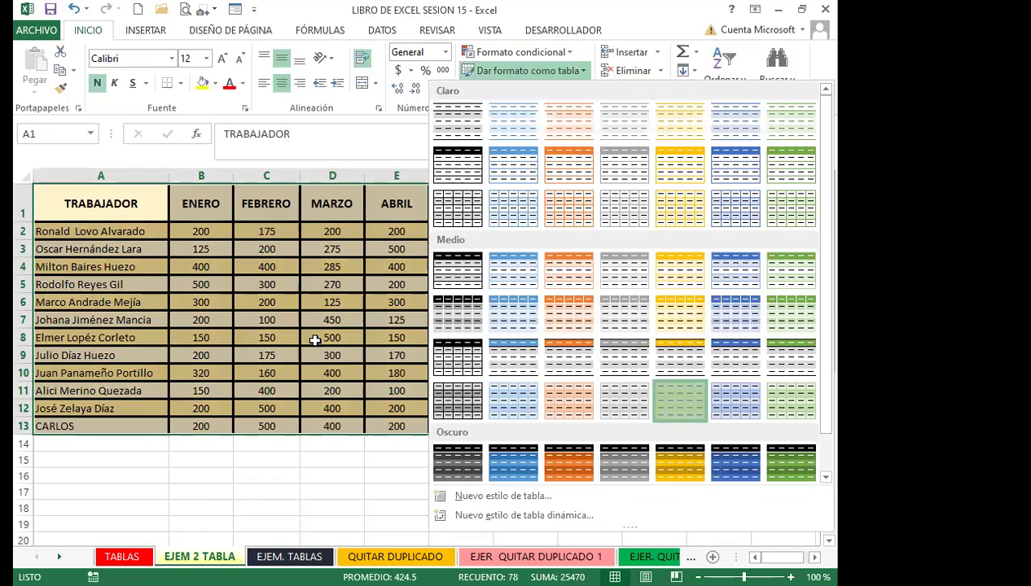
pyautogui.click(680, 401)
pyautogui.click(431, 258)
pyautogui.click(289, 302)
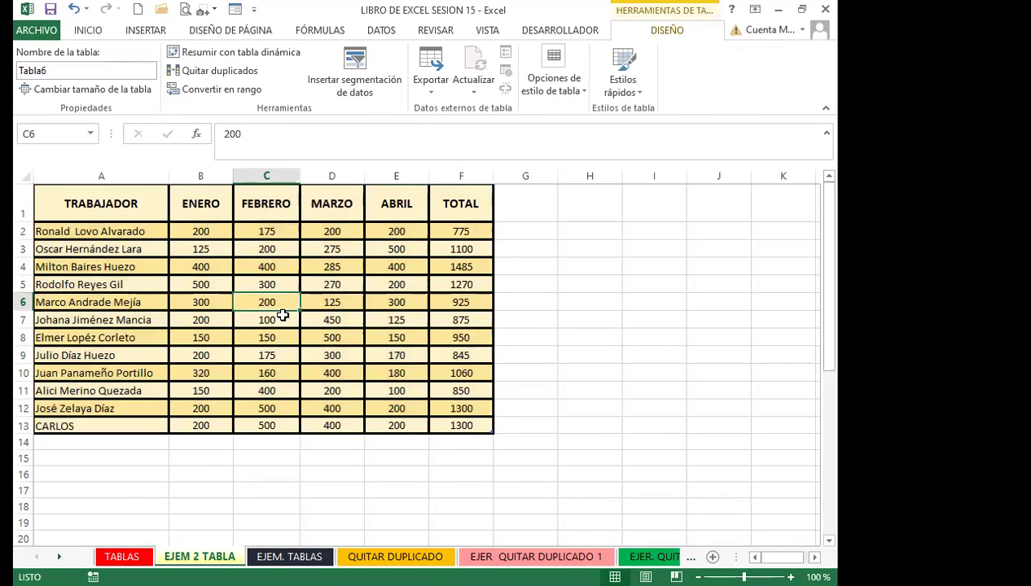
pyautogui.scroll(-8, 273, 346)
pyautogui.click(203, 334)
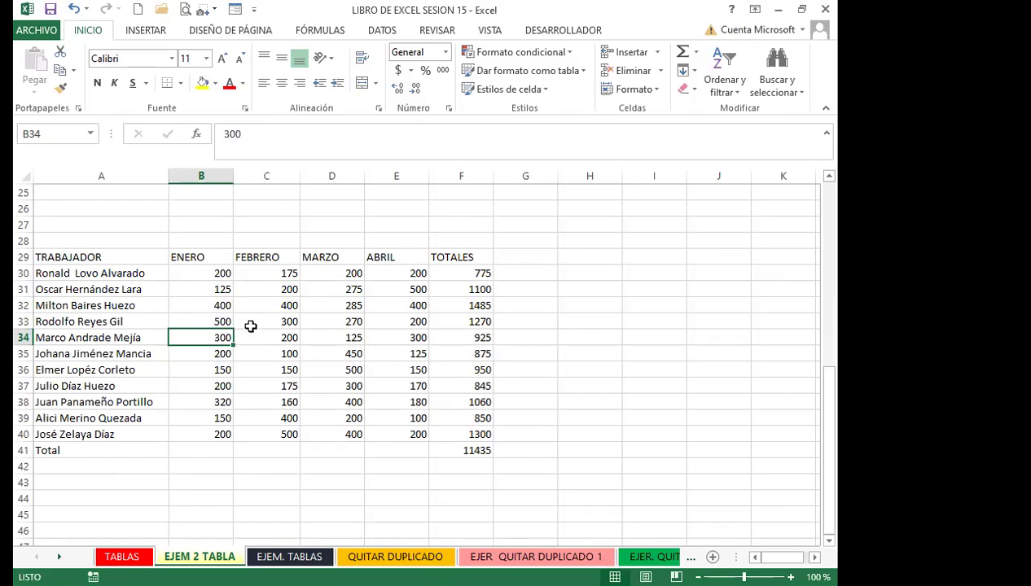
# Clear the TOTALES values and header from column F of the lower worker table
pyautogui.moveTo(473, 277); pyautogui.dragTo(487, 469)
pyautogui.hotkey('ctrl', 'z')
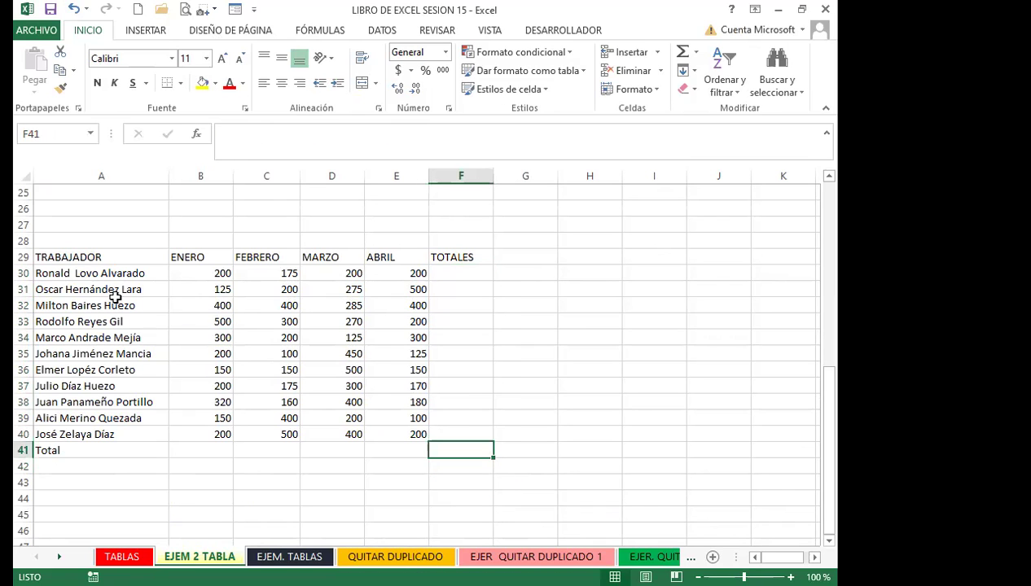
pyautogui.click(447, 258)
pyautogui.press('Delete')
# Delete the Total label in A41 and select A29:E40 for table formatting
pyautogui.moveTo(122, 260); pyautogui.dragTo(370, 434)
pyautogui.click(98, 453)
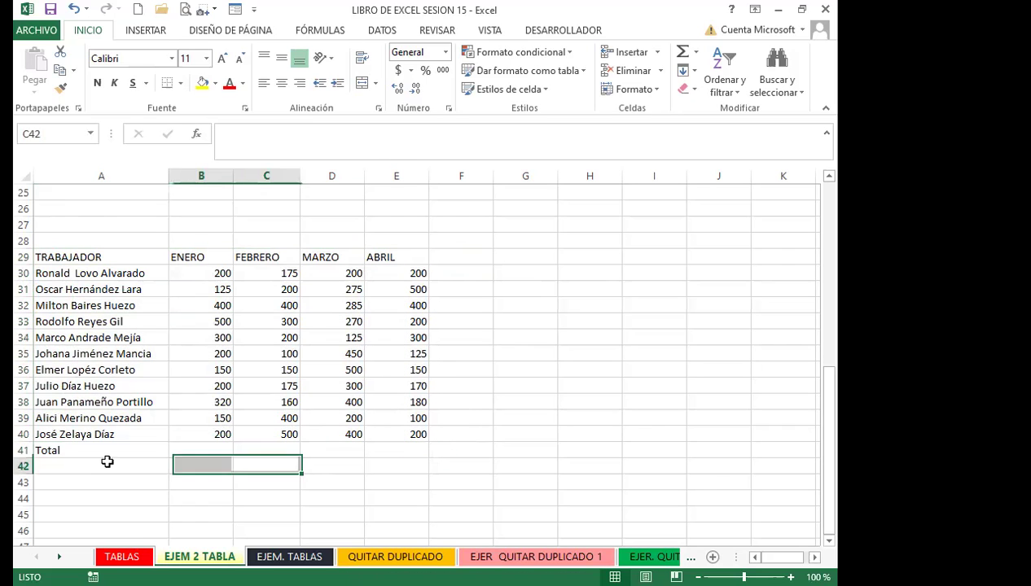
pyautogui.press('Delete')
pyautogui.moveTo(92, 257); pyautogui.dragTo(407, 434)
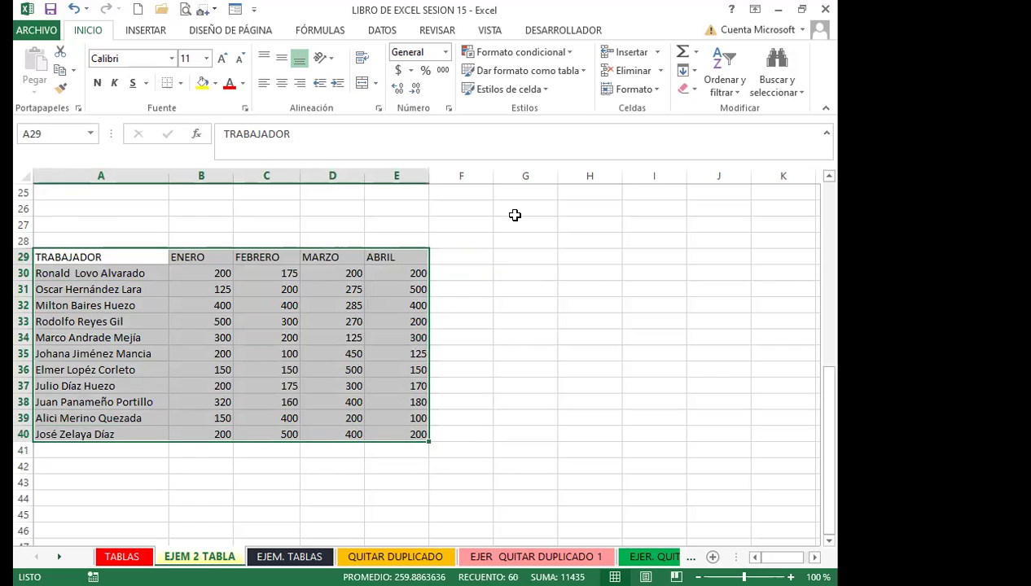
pyautogui.click(581, 74)
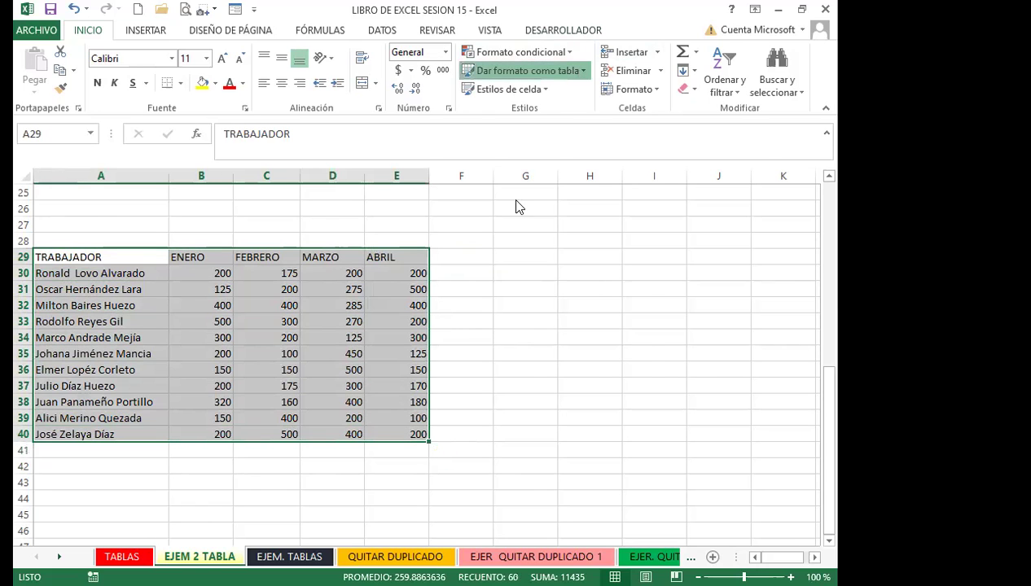
# Format A29:E40 as a blue medium-style table and hide its filter buttons
pyautogui.click(512, 267)
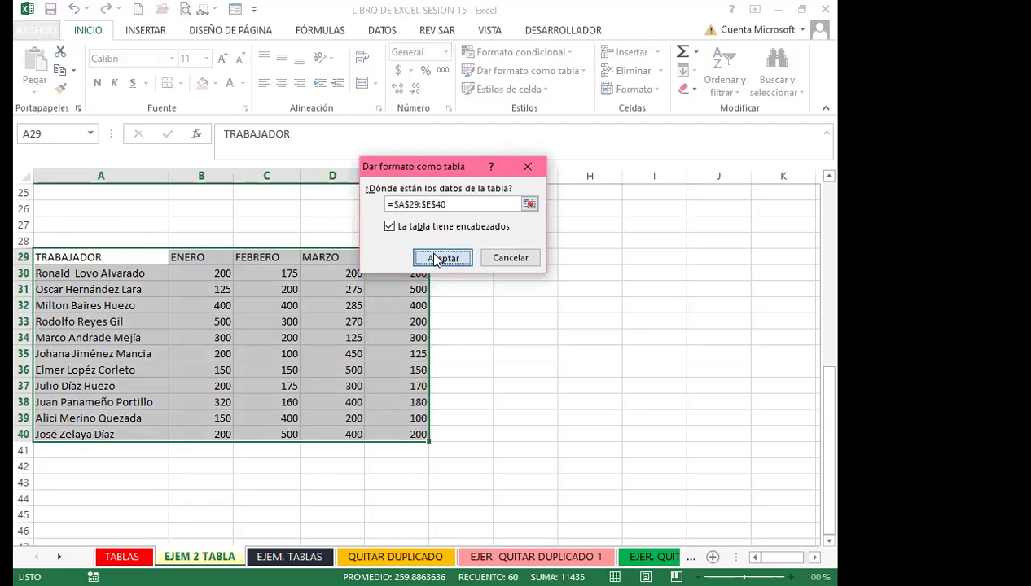
pyautogui.click(440, 259)
pyautogui.click(463, 260)
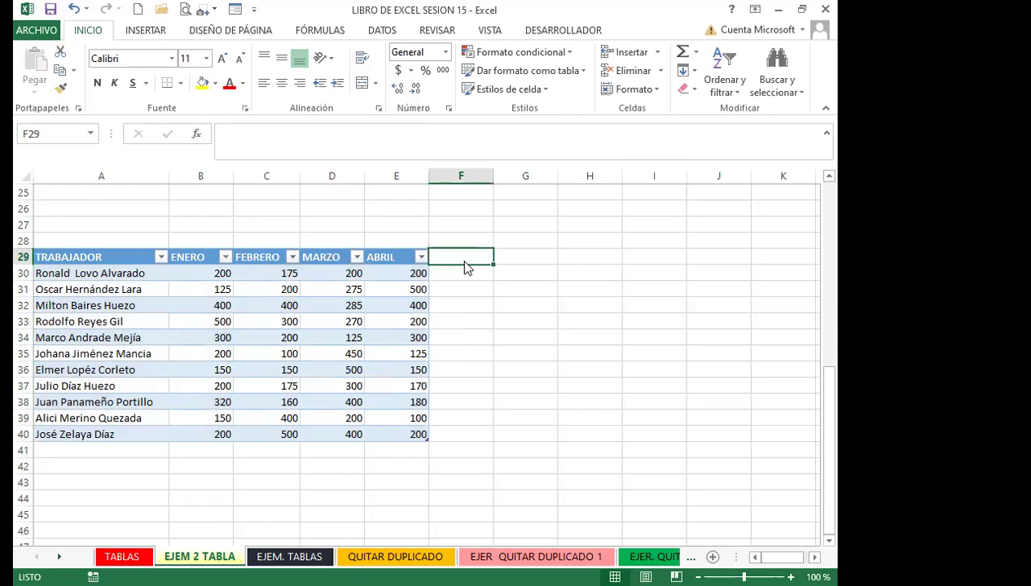
pyautogui.hotkey('ctrl', 't')
pyautogui.click(673, 281)
pyautogui.click(346, 291)
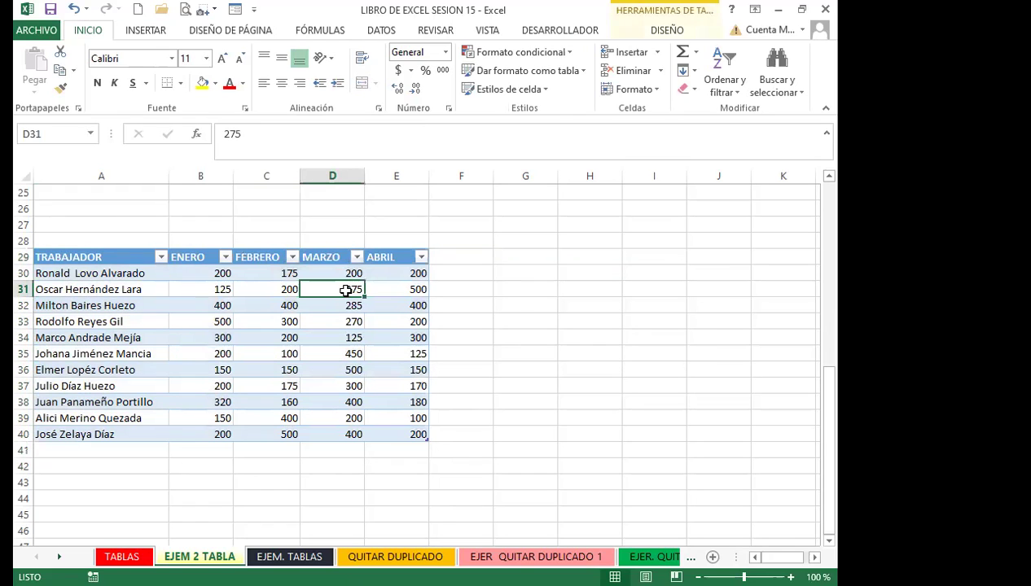
pyautogui.hotkey('ctrl', 'shift', 'l')
# Add a TOTALES header in F29 and AutoSum ENERO through ABRIL for each worker
pyautogui.click(466, 260)
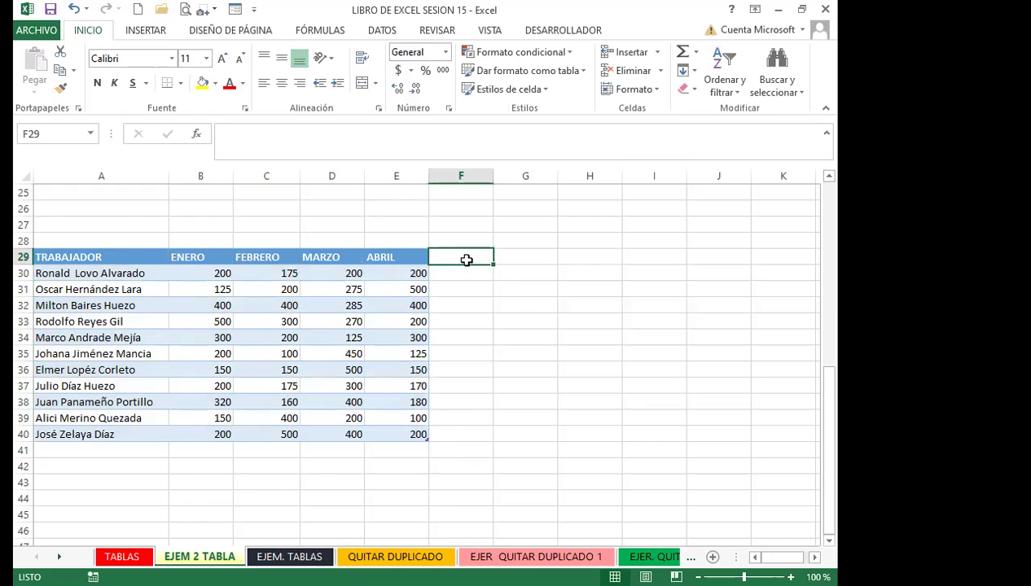
pyautogui.write('TOTALES')
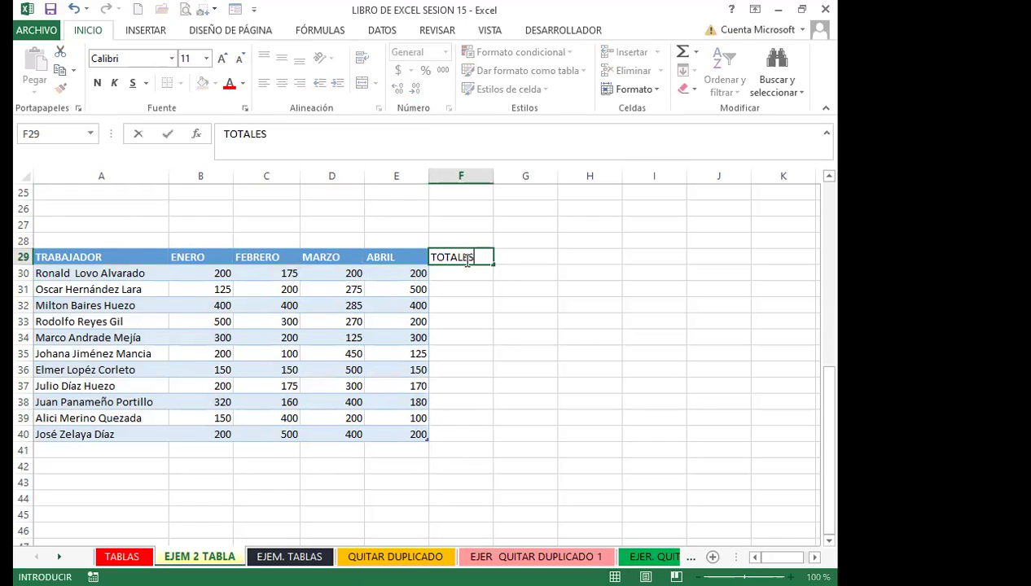
pyautogui.press('Return')
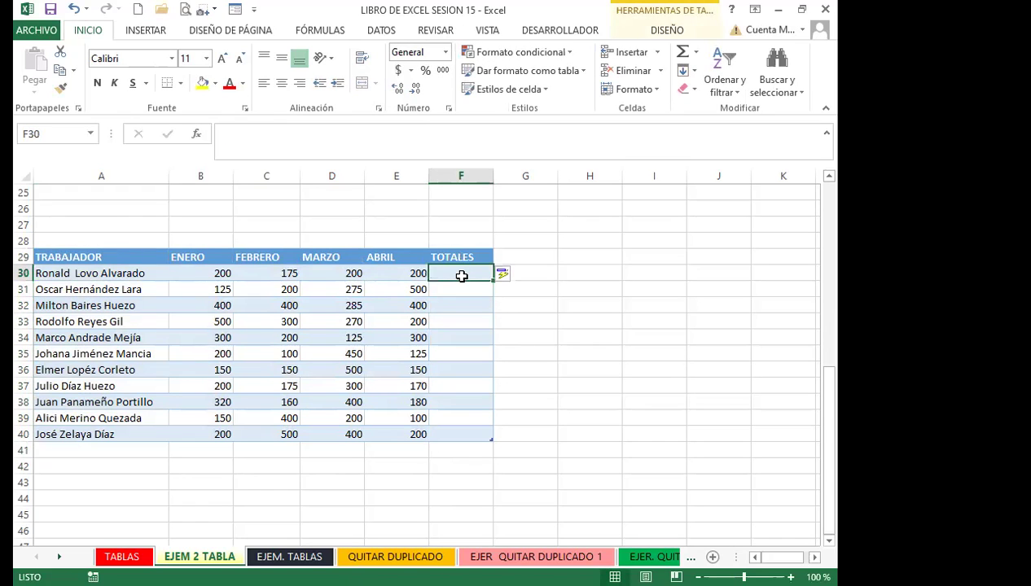
pyautogui.write('=')
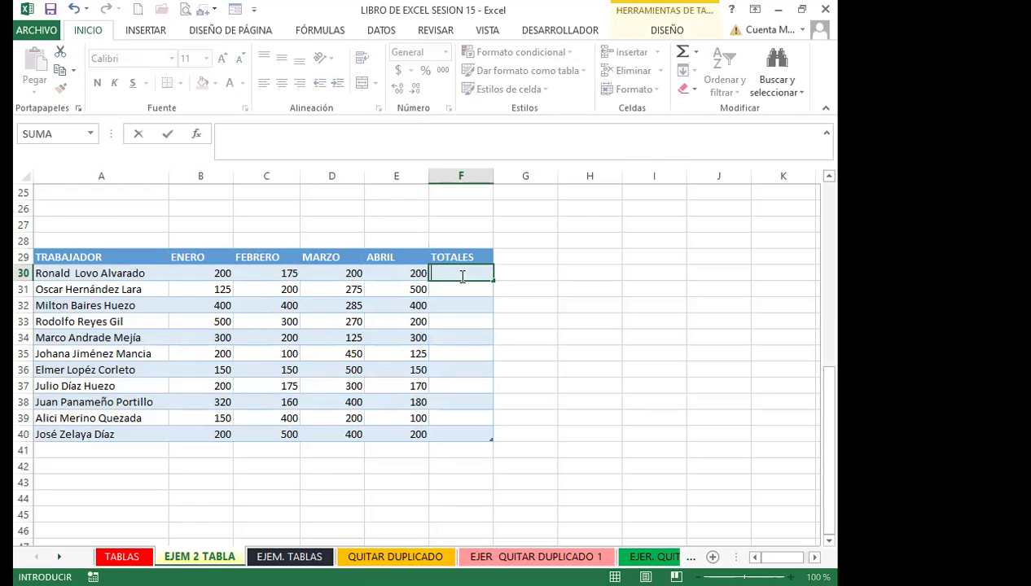
pyautogui.press('BackSpace')
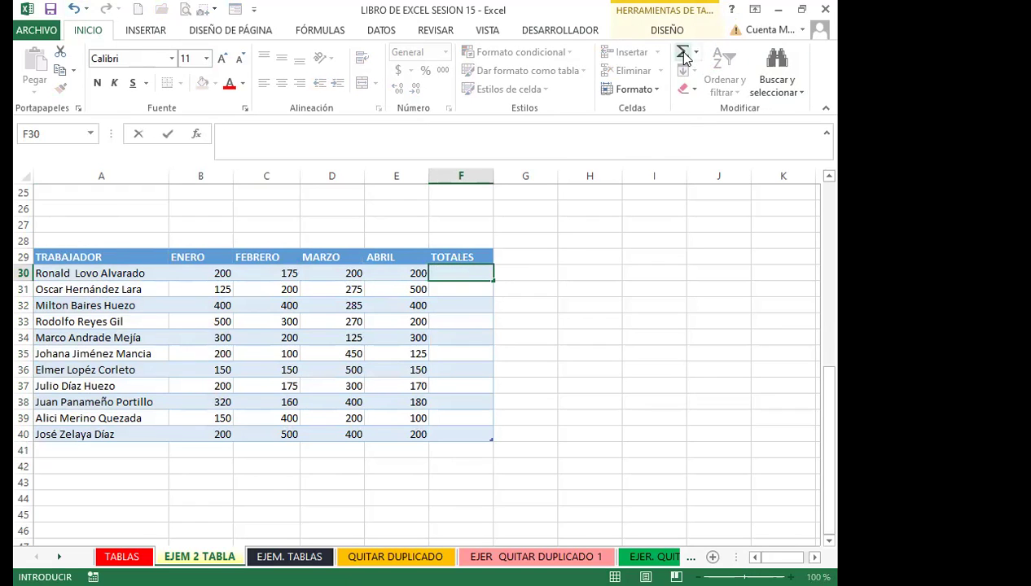
pyautogui.press('Escape')
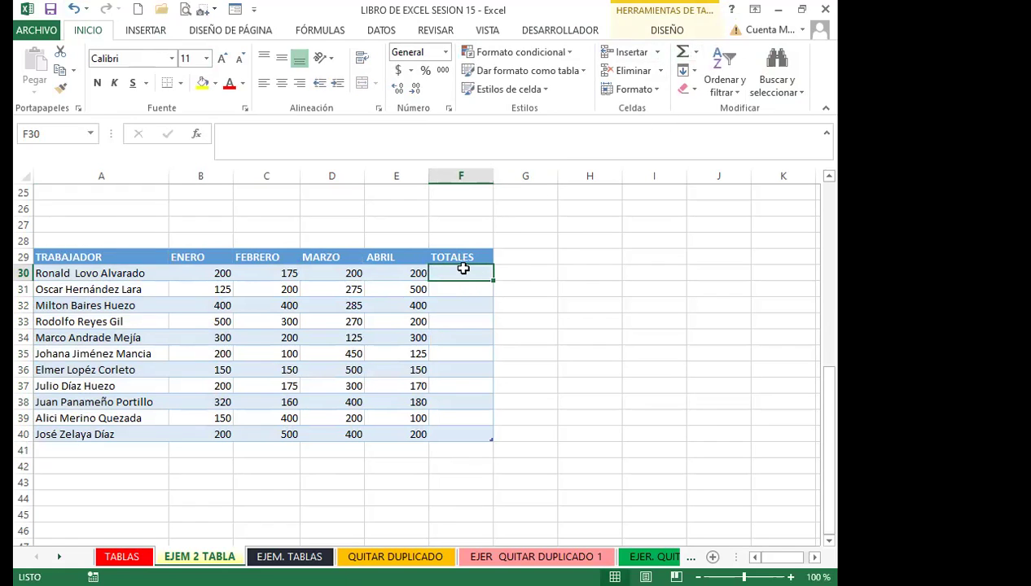
pyautogui.click(687, 51)
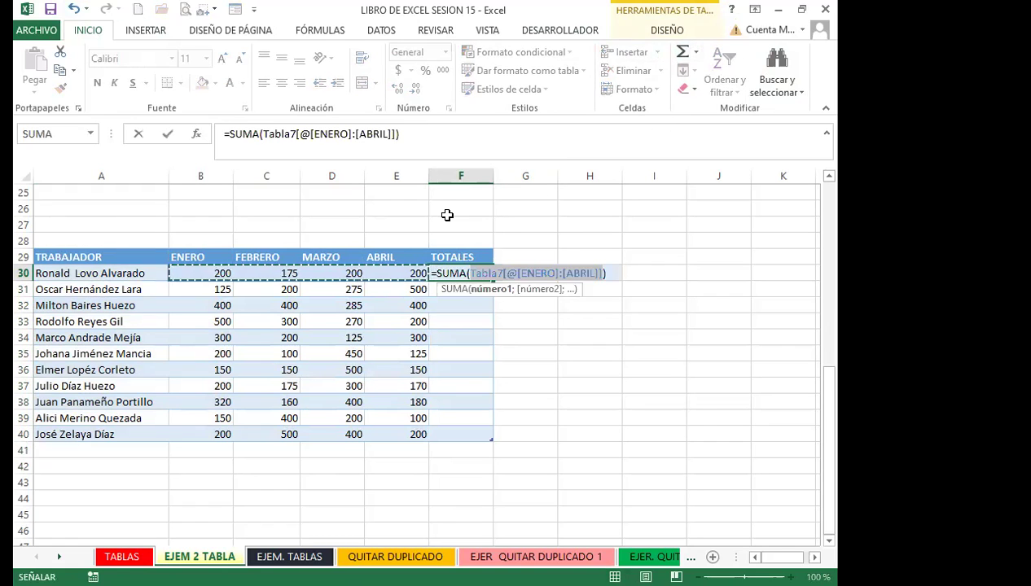
pyautogui.press('Return')
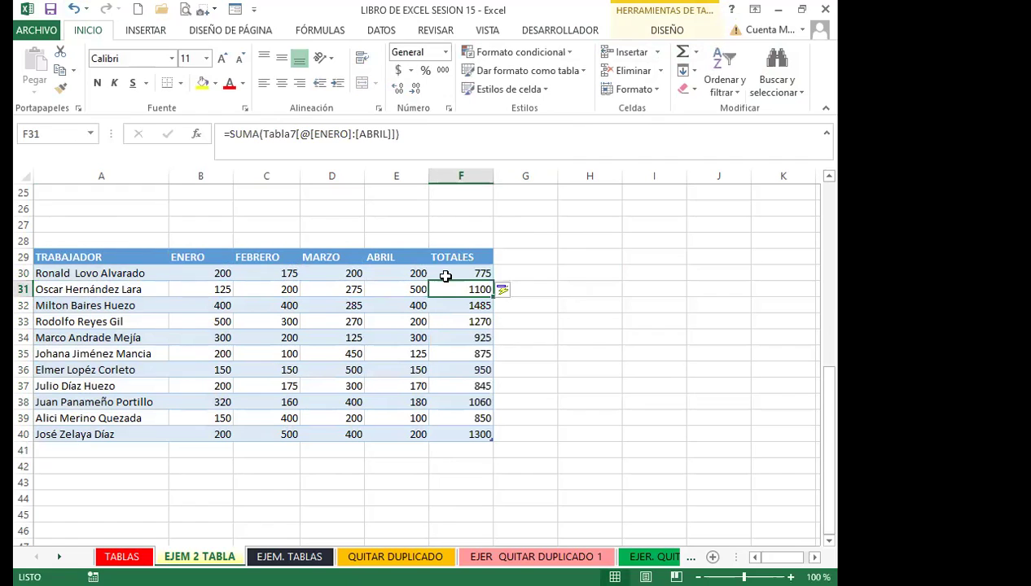
pyautogui.click(444, 275)
pyautogui.click(453, 291)
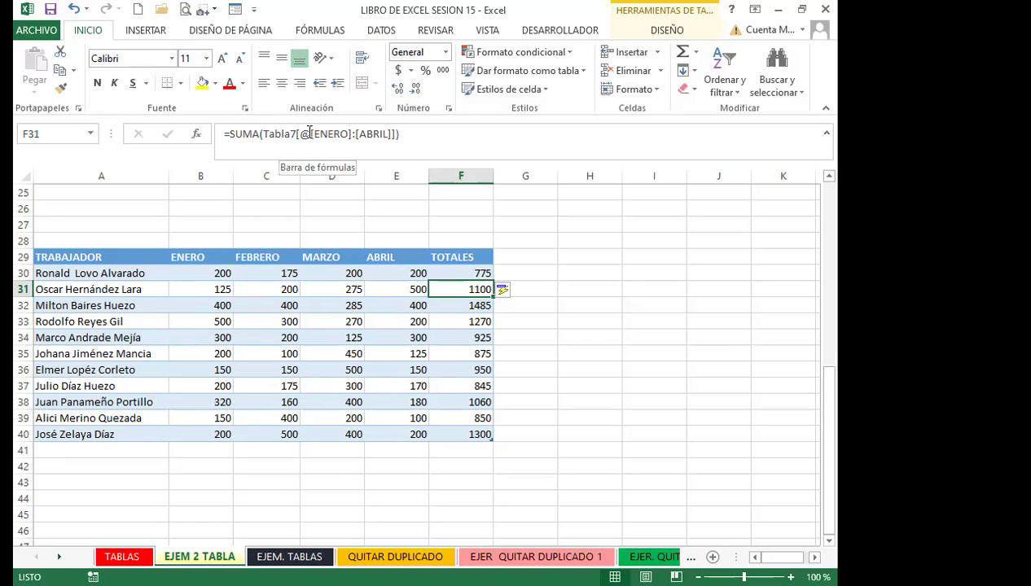
pyautogui.click(330, 134)
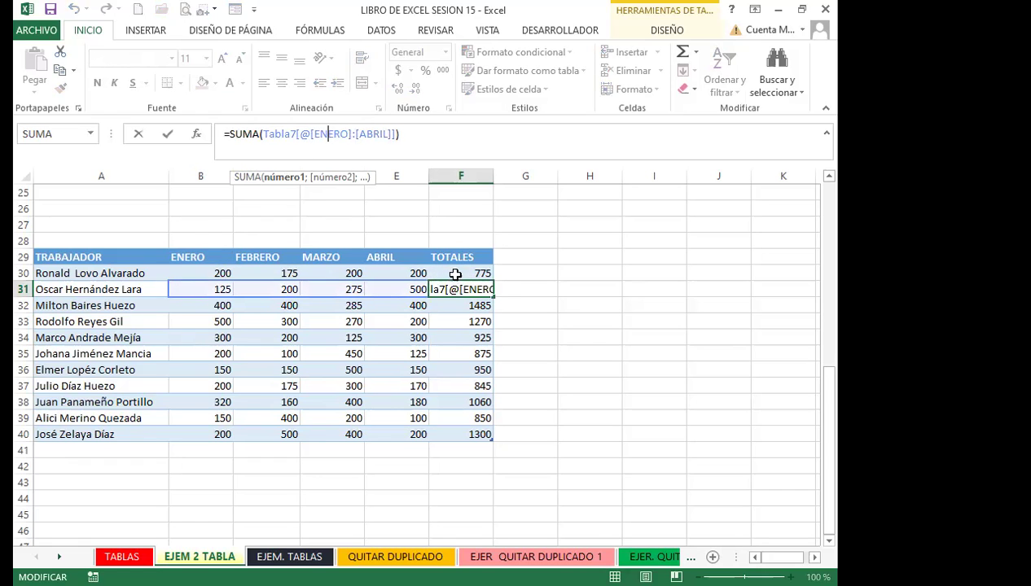
pyautogui.click(455, 275)
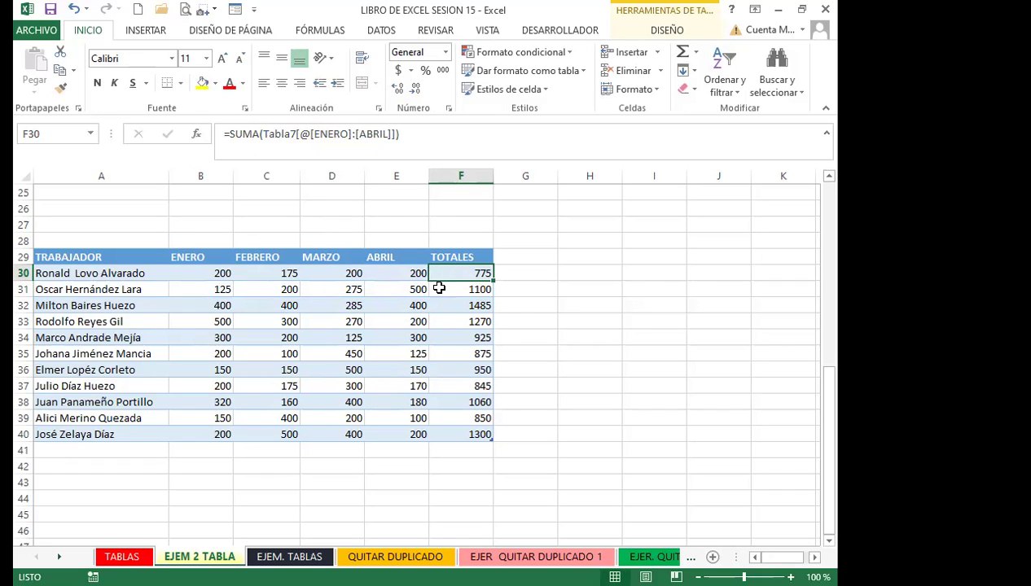
pyautogui.click(347, 336)
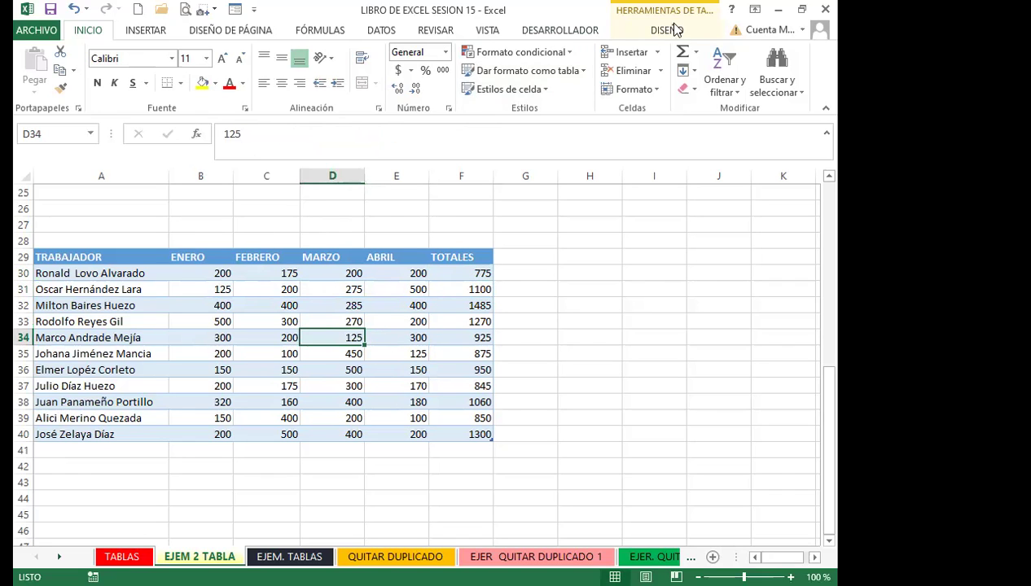
# Tick Total Row in Table Style Options so row 41 sums TOTALES to 11435
pyautogui.click(639, 30)
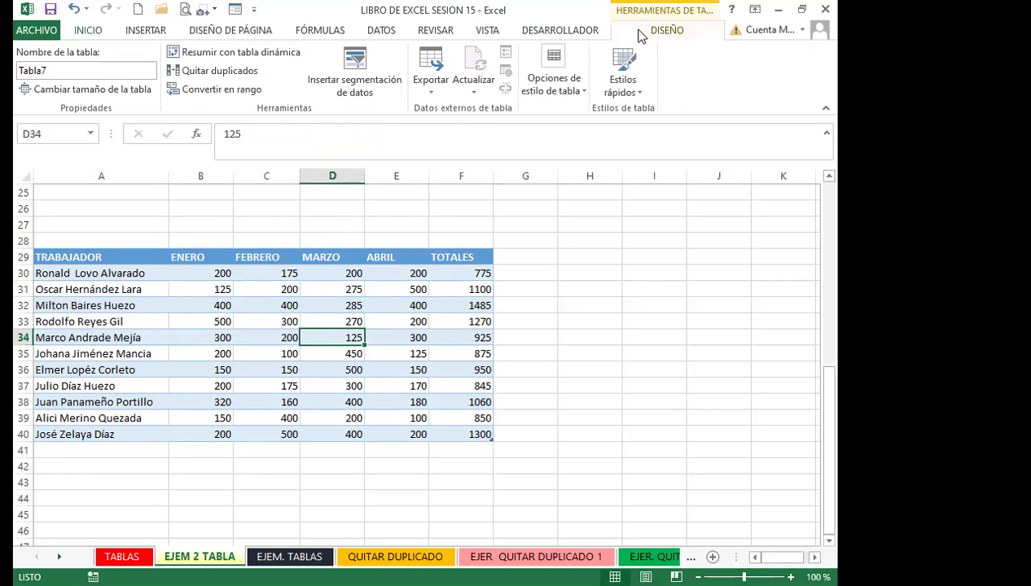
pyautogui.click(584, 90)
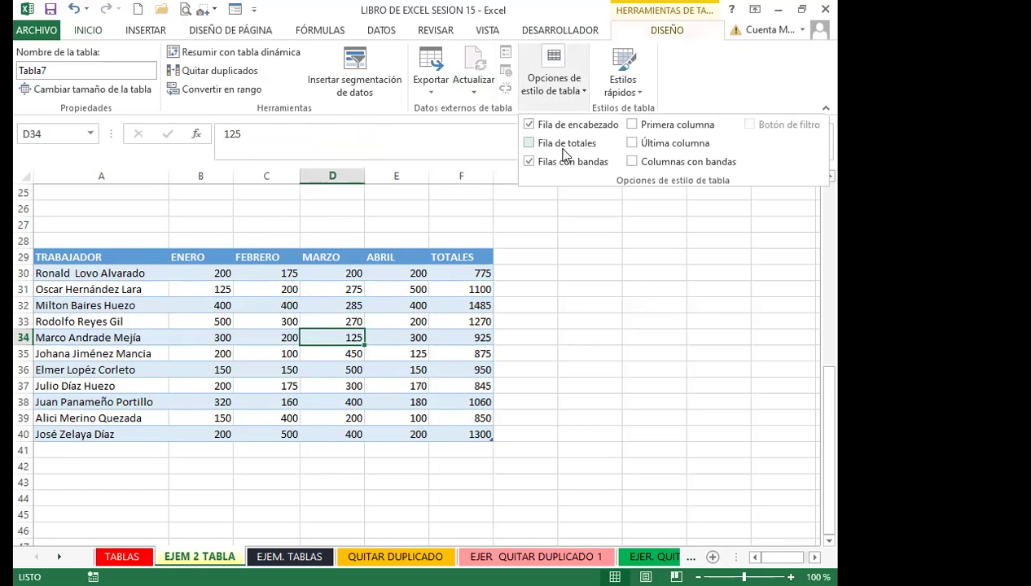
pyautogui.click(530, 144)
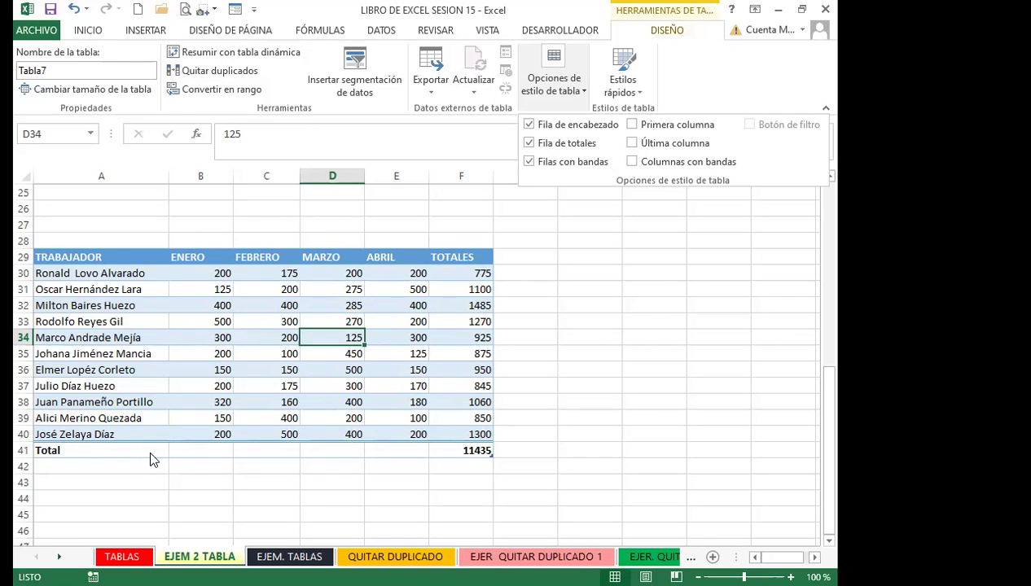
pyautogui.click(448, 452)
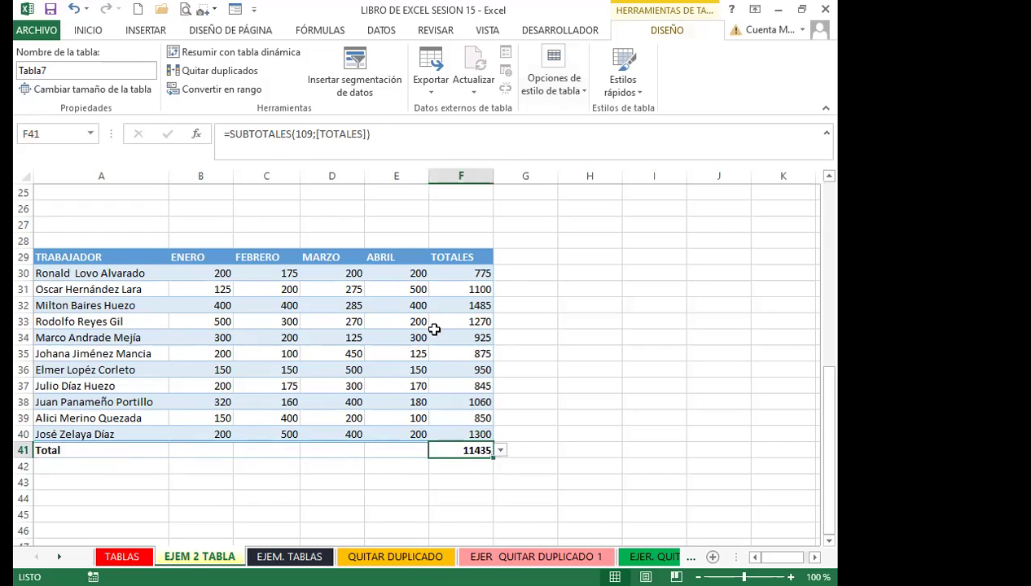
pyautogui.click(501, 451)
pyautogui.press('Escape')
pyautogui.scroll(-2, 573, 437)
pyautogui.click(500, 355)
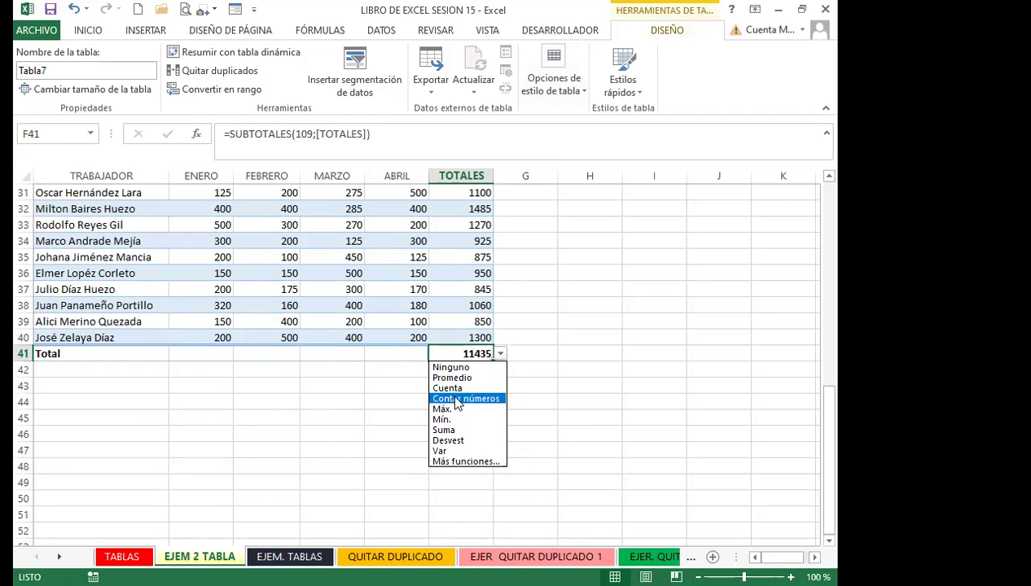
pyautogui.click(445, 430)
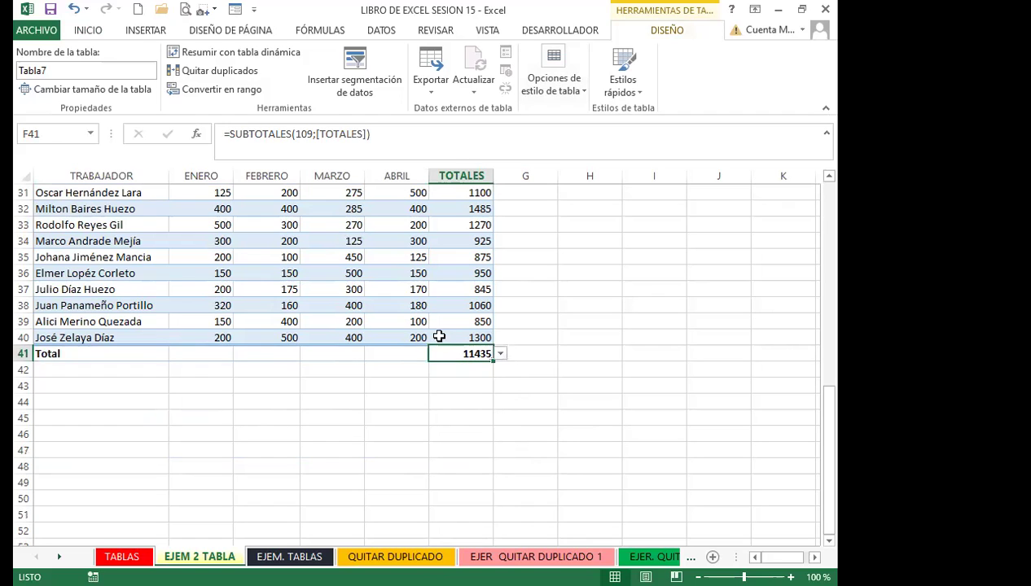
pyautogui.click(500, 357)
pyautogui.click(444, 430)
pyautogui.click(501, 355)
pyautogui.click(468, 377)
pyautogui.click(500, 355)
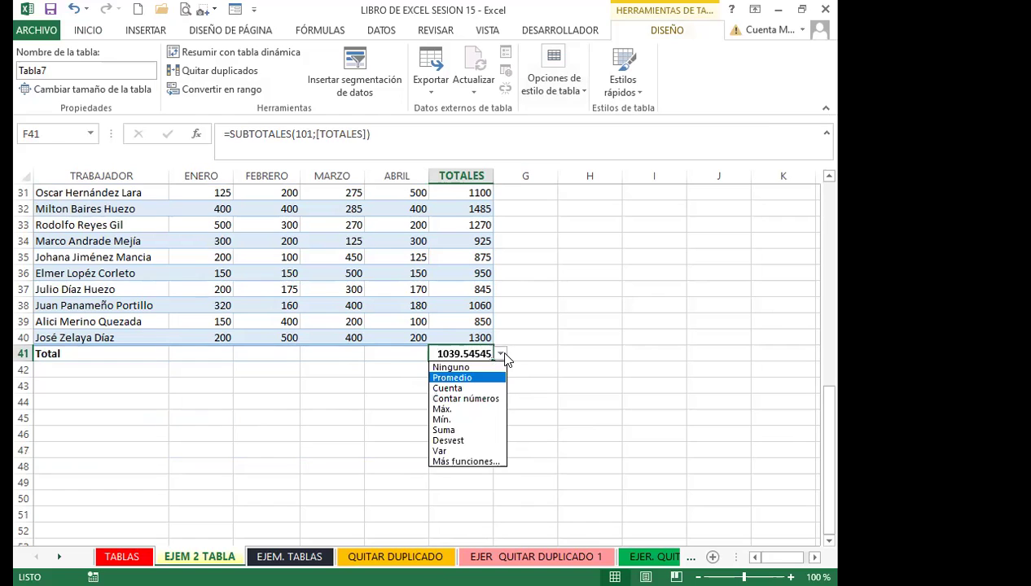
pyautogui.click(453, 388)
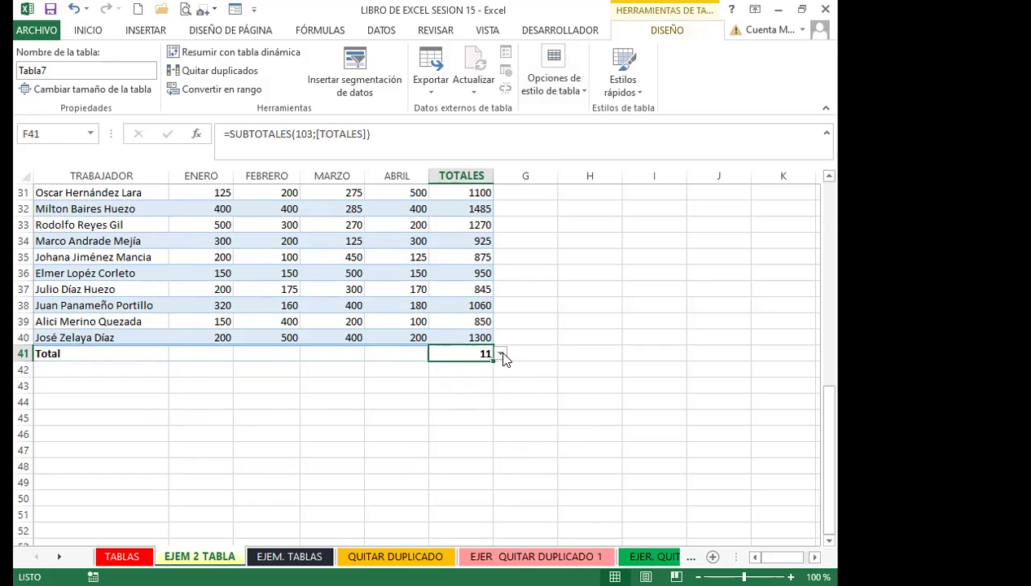
pyautogui.click(501, 355)
pyautogui.click(452, 396)
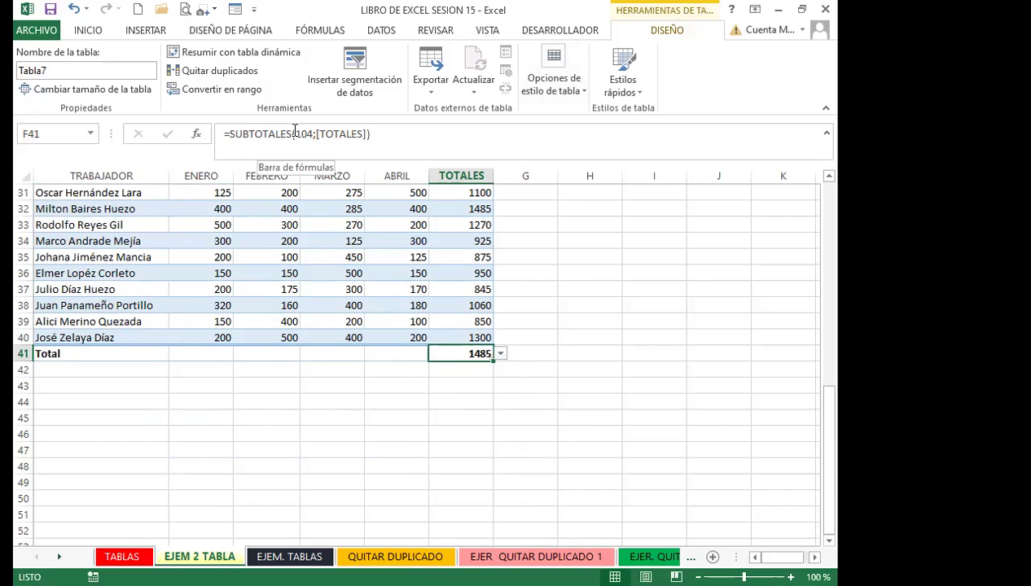
pyautogui.click(500, 353)
pyautogui.click(448, 430)
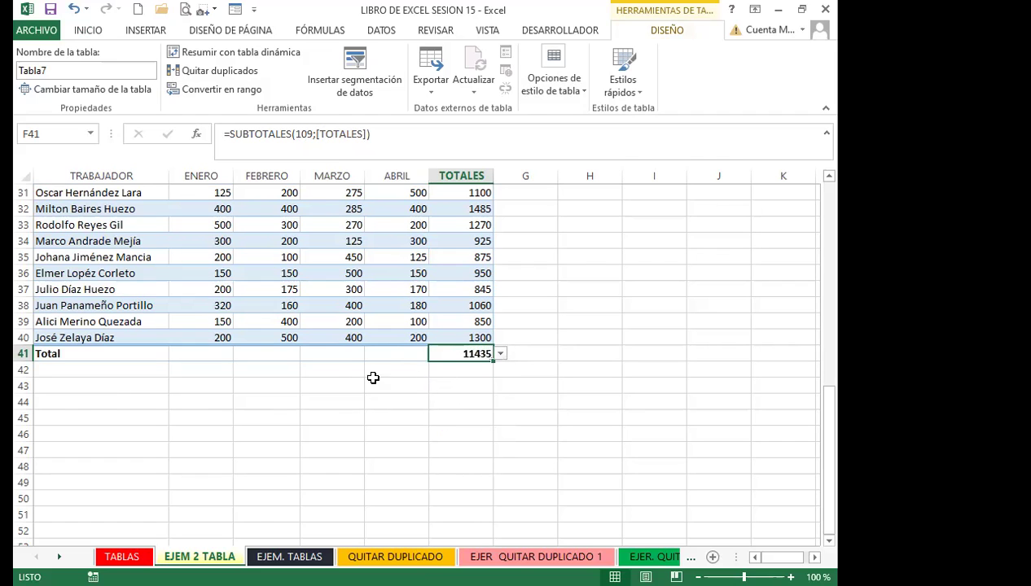
pyautogui.click(342, 392)
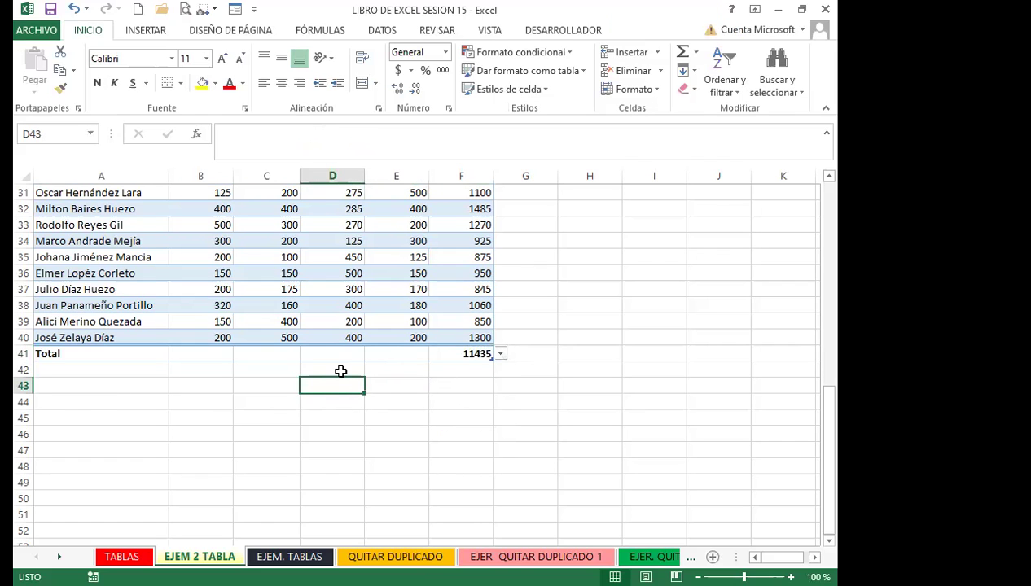
pyautogui.scroll(1, 341, 371)
# Inspect the total cell F41 and the row total formula in F40
pyautogui.click(461, 399)
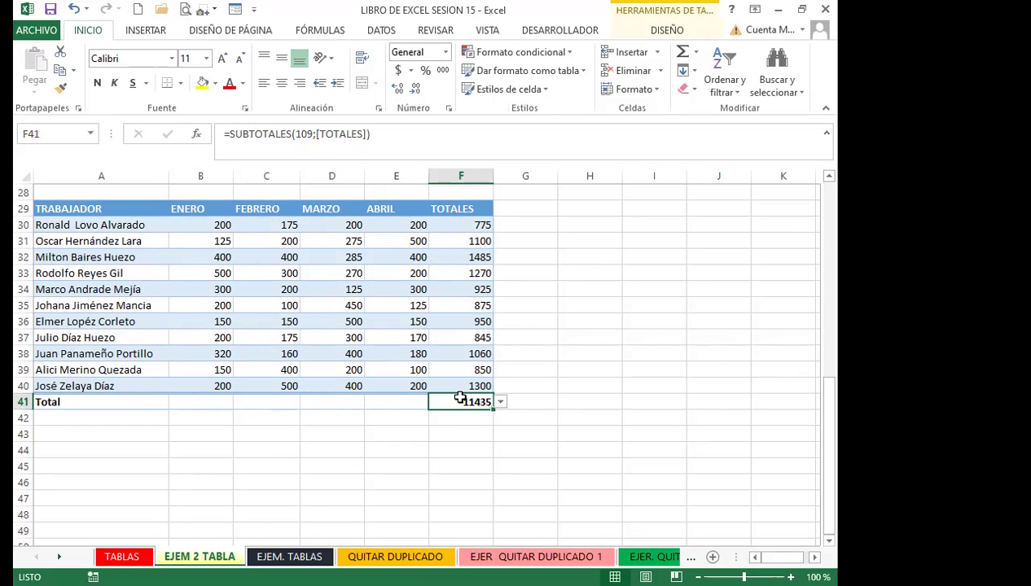
pyautogui.click(332, 349)
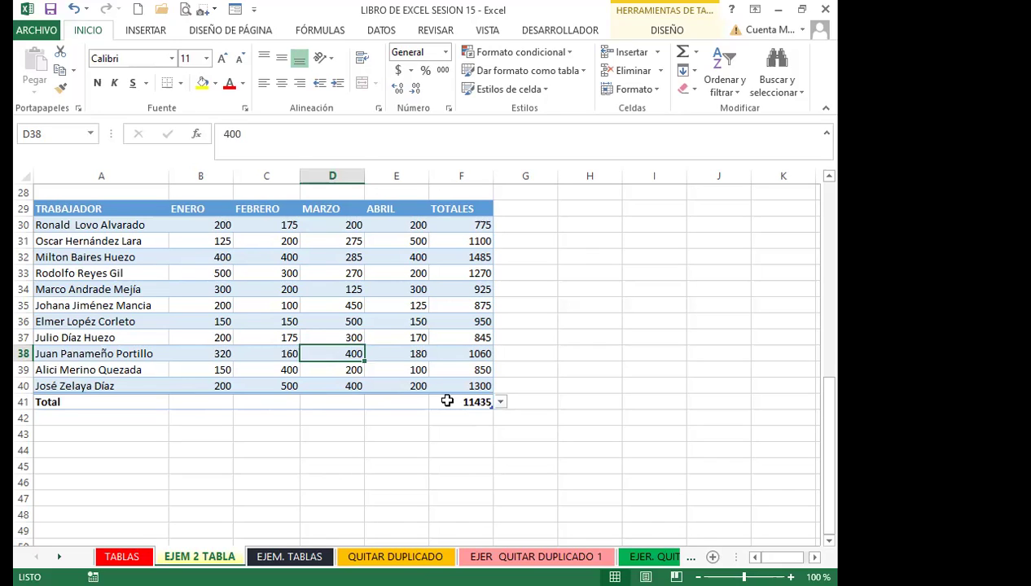
pyautogui.click(455, 401)
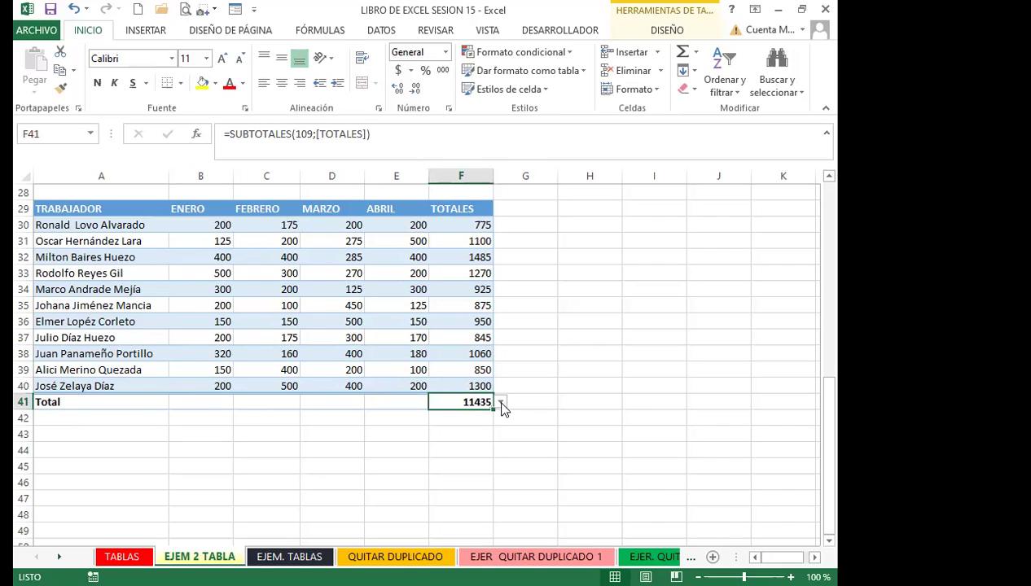
pyautogui.click(460, 383)
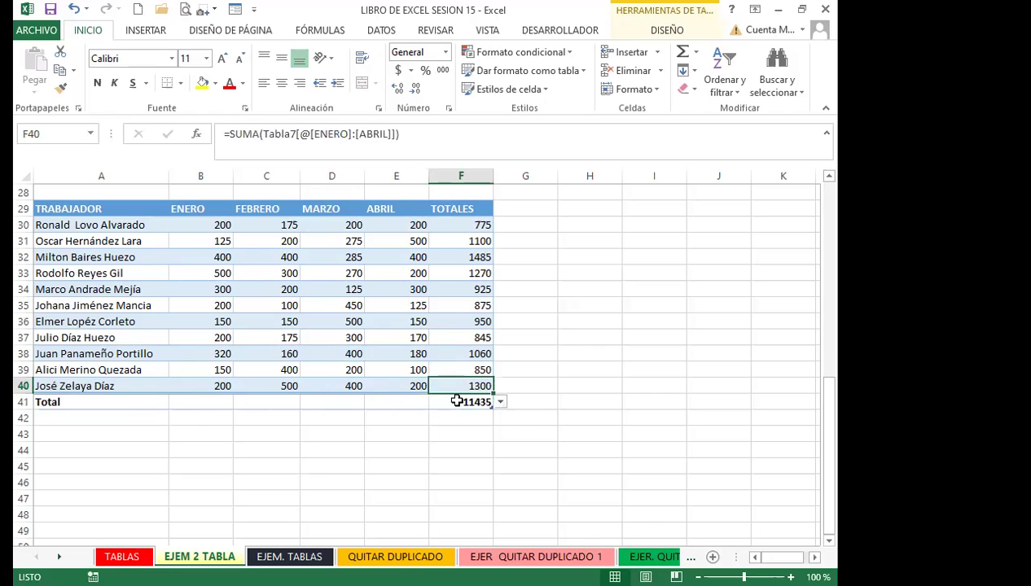
pyautogui.click(468, 403)
# Cycle F41's total through Contar números, Promedio, Máx. and Cuenta, ending on Mín. (775)
pyautogui.click(500, 402)
pyautogui.click(462, 446)
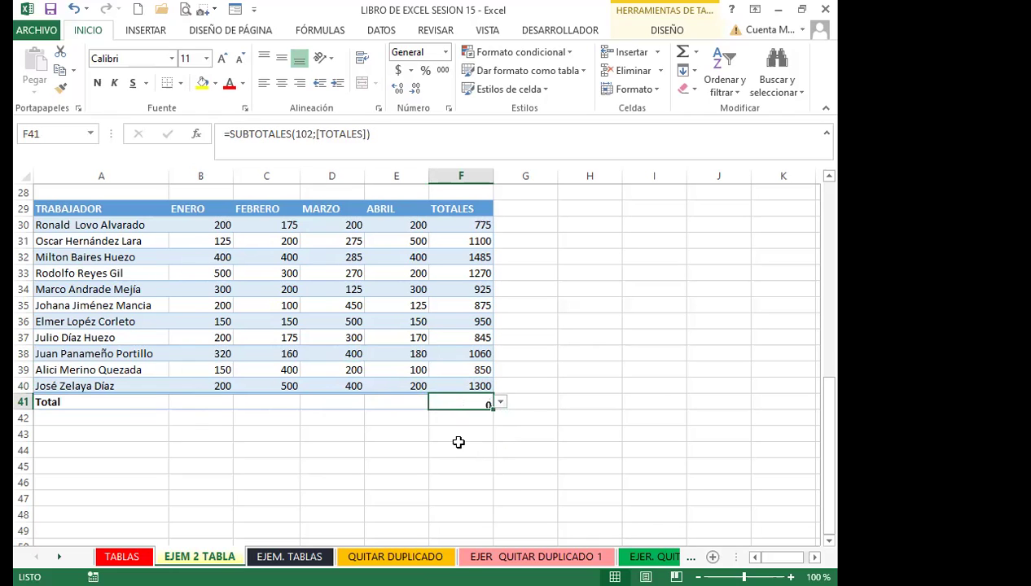
pyautogui.click(500, 402)
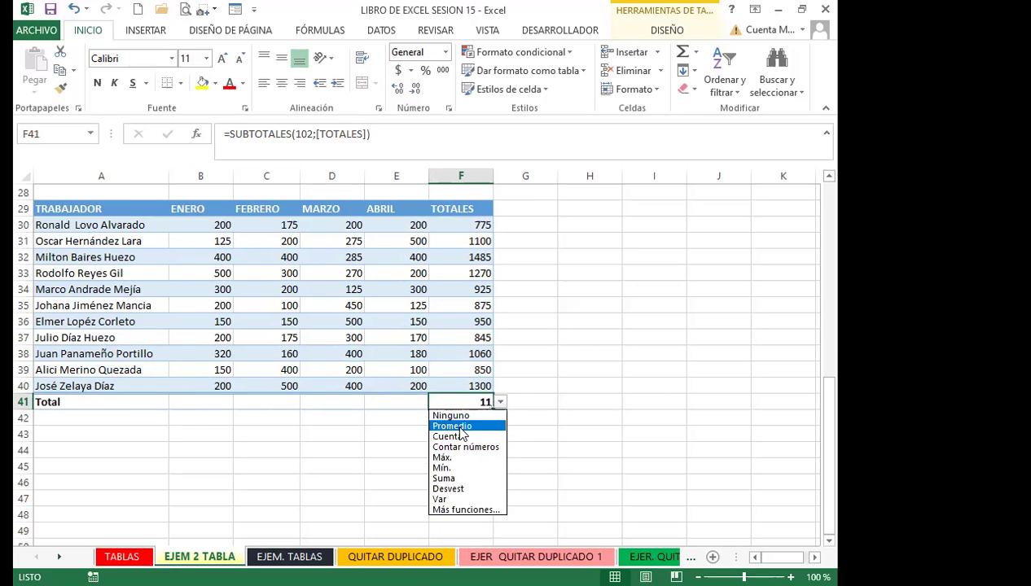
pyautogui.click(456, 425)
pyautogui.click(500, 402)
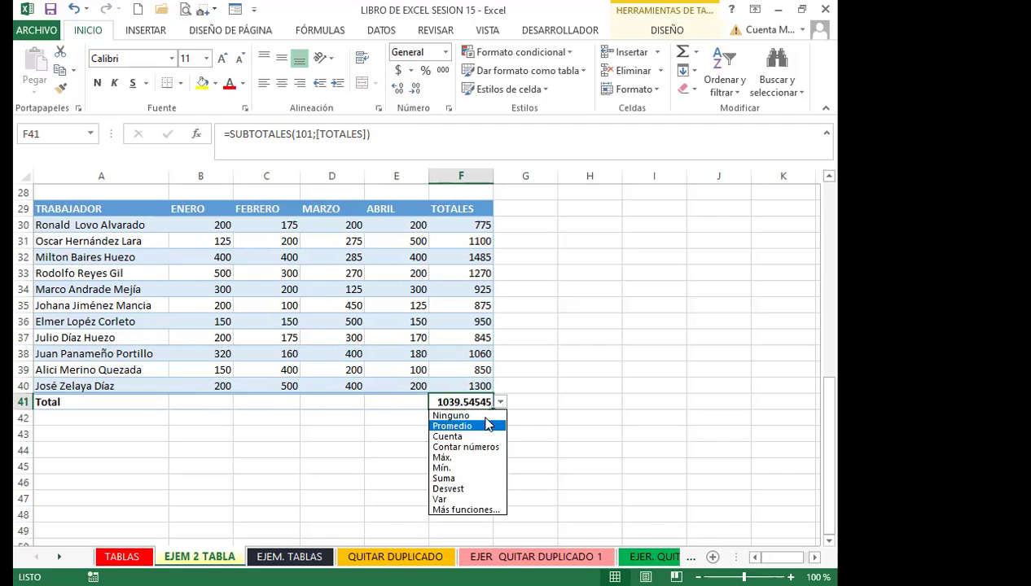
pyautogui.click(444, 458)
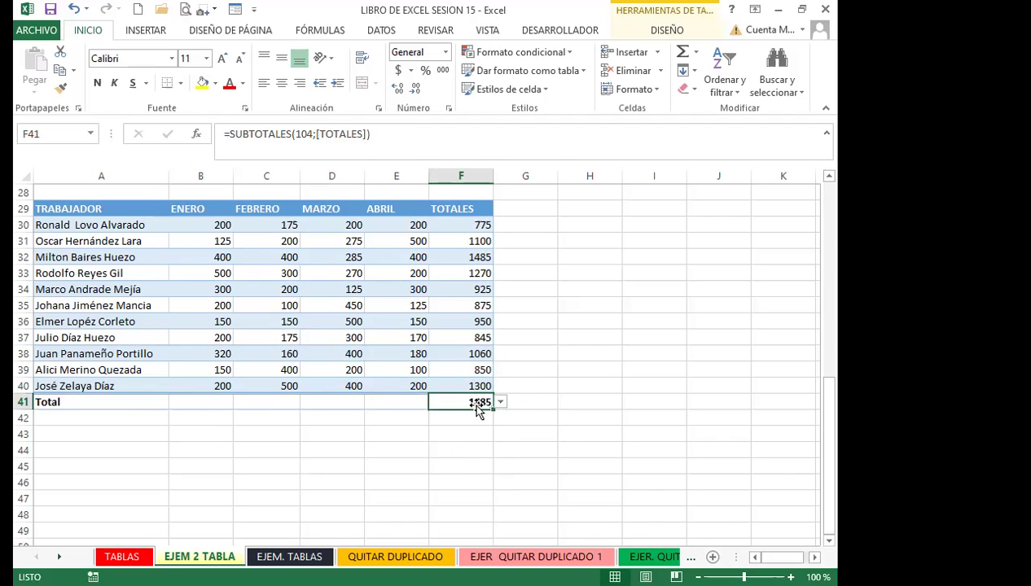
pyautogui.click(500, 402)
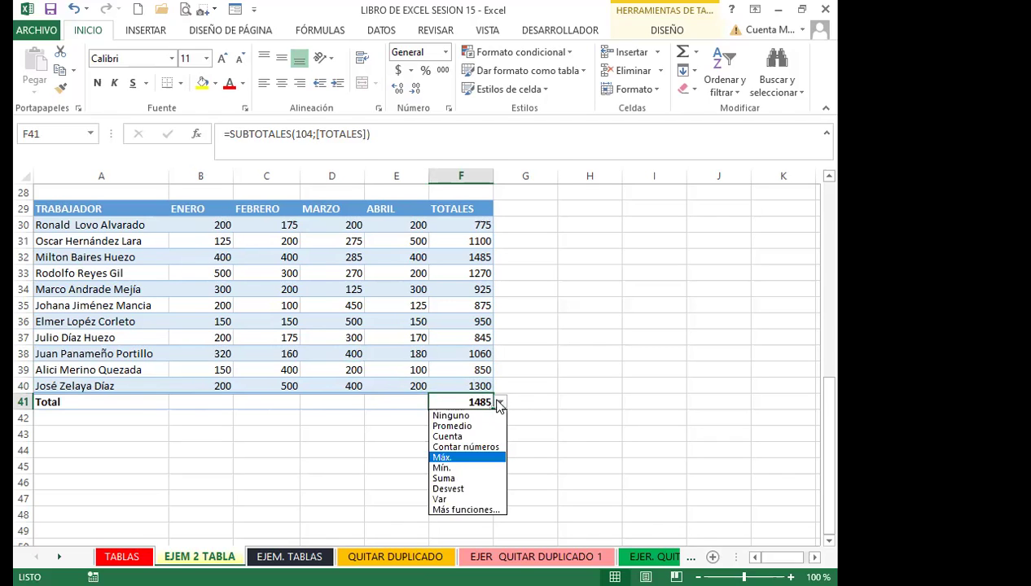
pyautogui.click(452, 435)
pyautogui.click(500, 402)
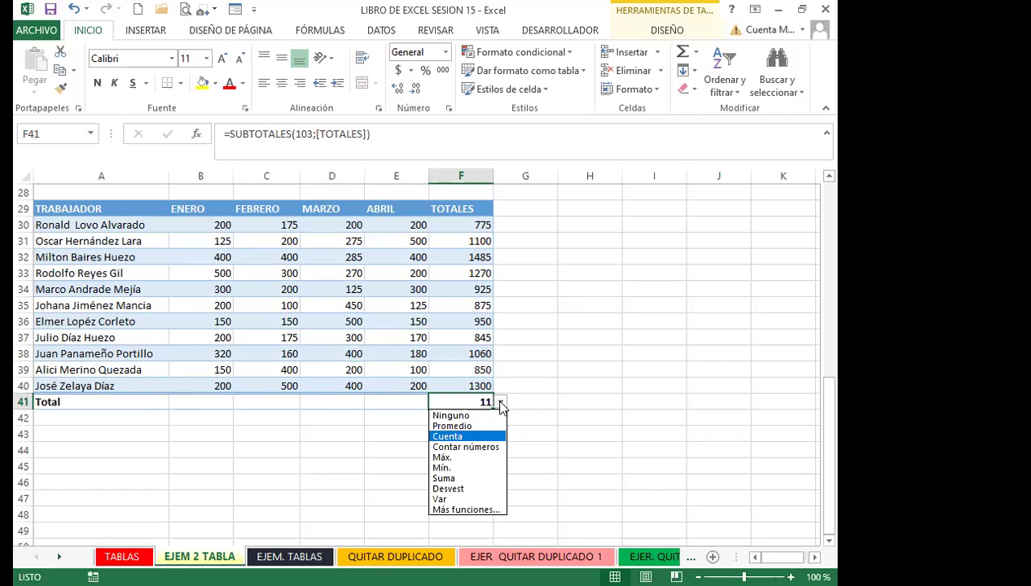
pyautogui.click(442, 469)
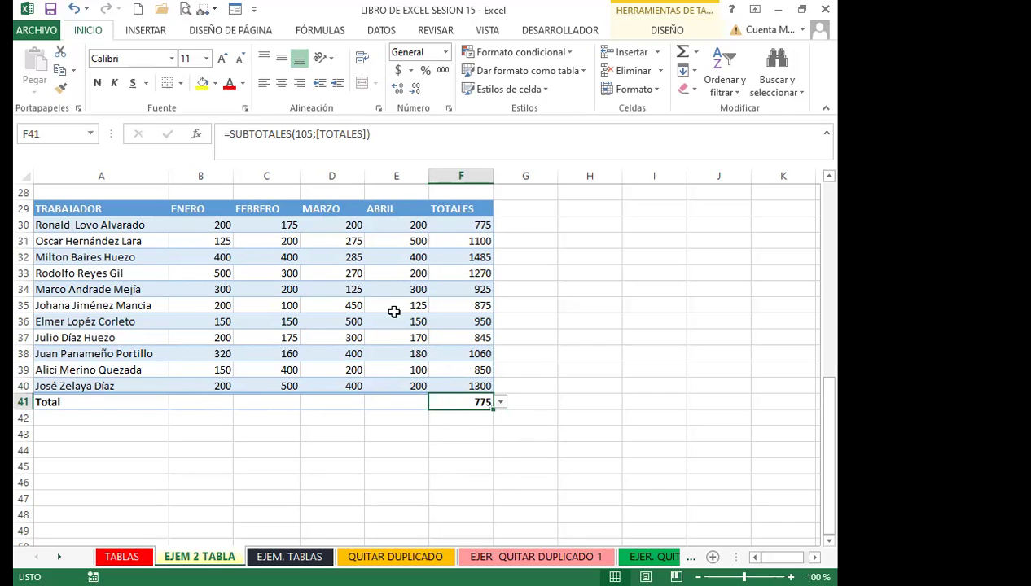
pyautogui.click(300, 135)
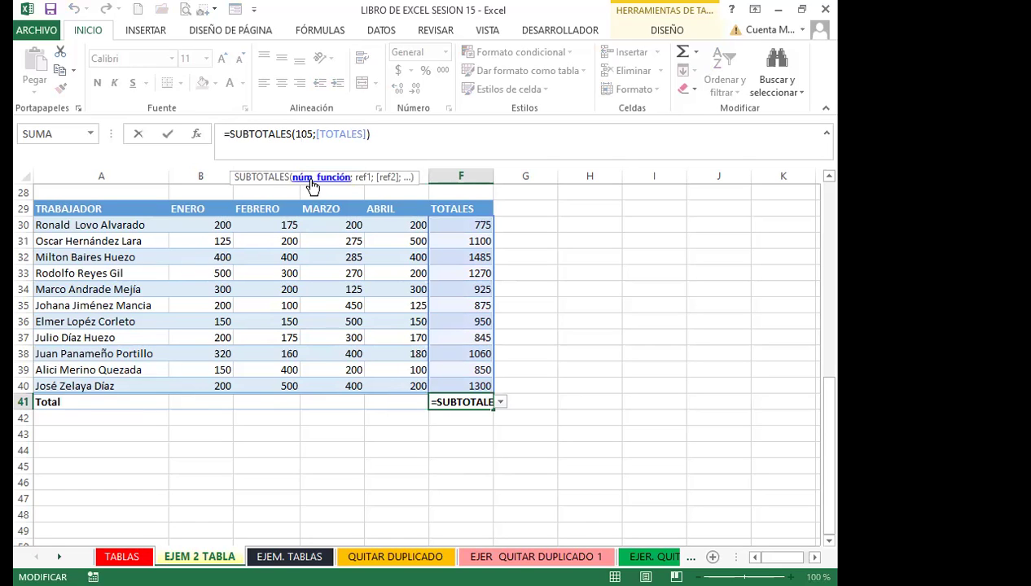
# Examine the SUBTOTALES arguments and switch F41's total to Cuenta, showing 11
pyautogui.click(341, 135)
pyautogui.click(315, 180)
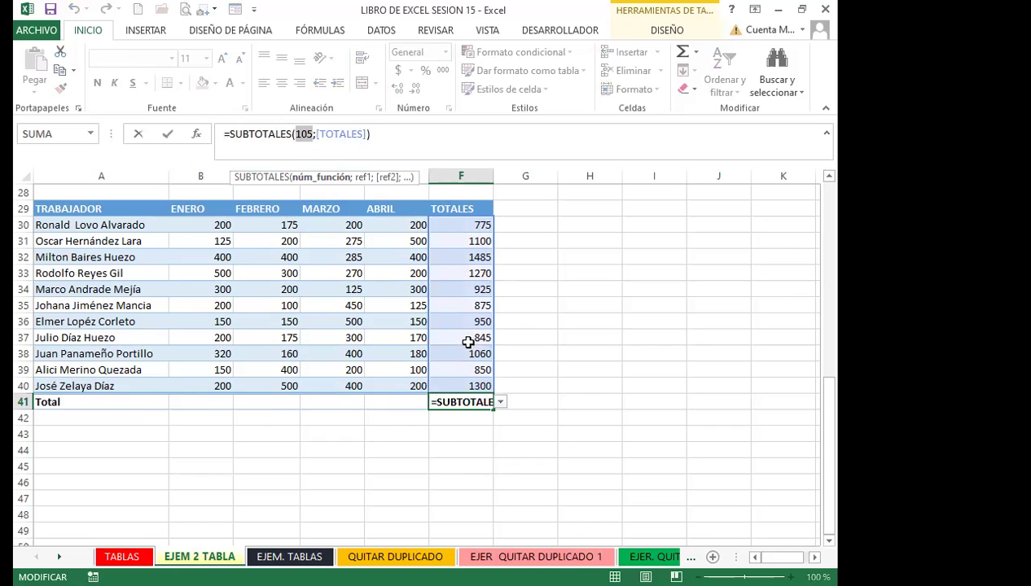
pyautogui.click(501, 403)
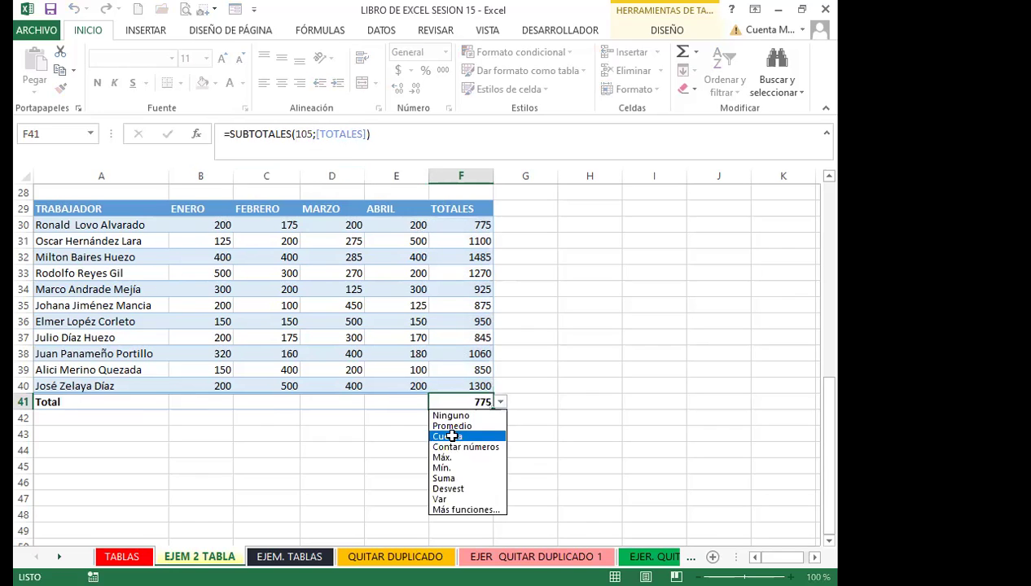
pyautogui.click(450, 436)
pyautogui.click(305, 134)
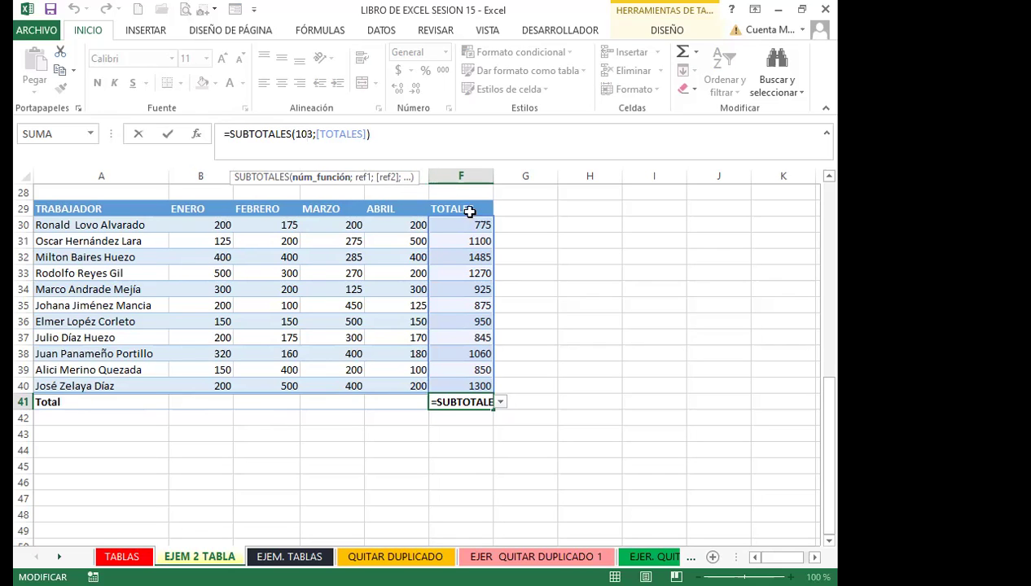
pyautogui.press('Return')
# Browse the Logical and Text function lists in the Formulas library
pyautogui.click(454, 403)
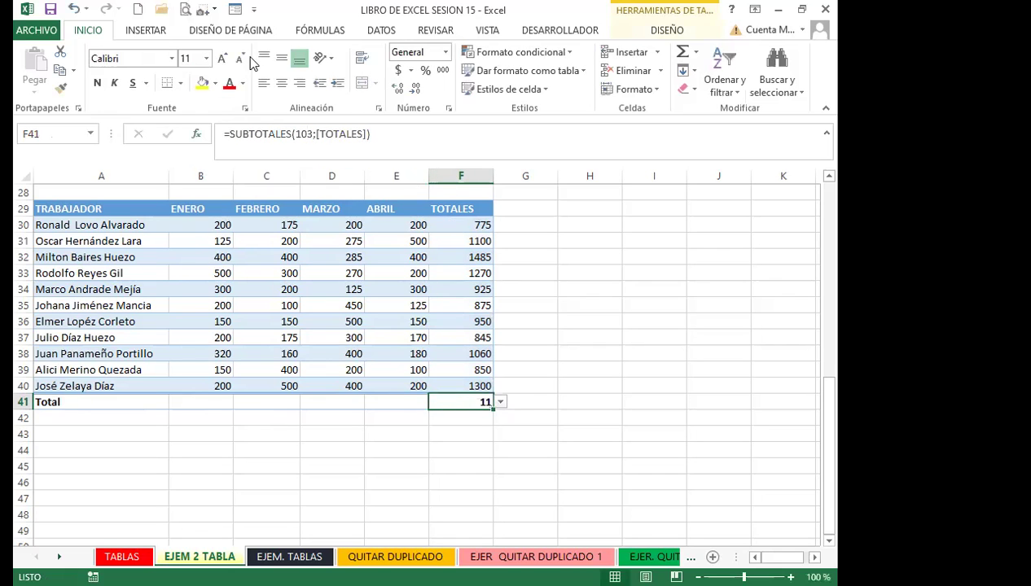
pyautogui.click(320, 29)
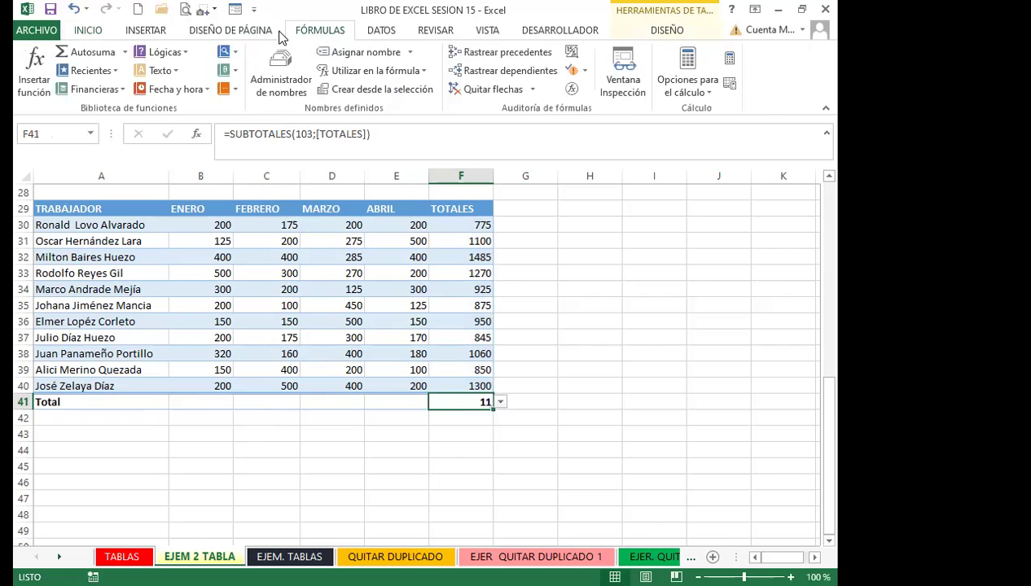
pyautogui.click(190, 52)
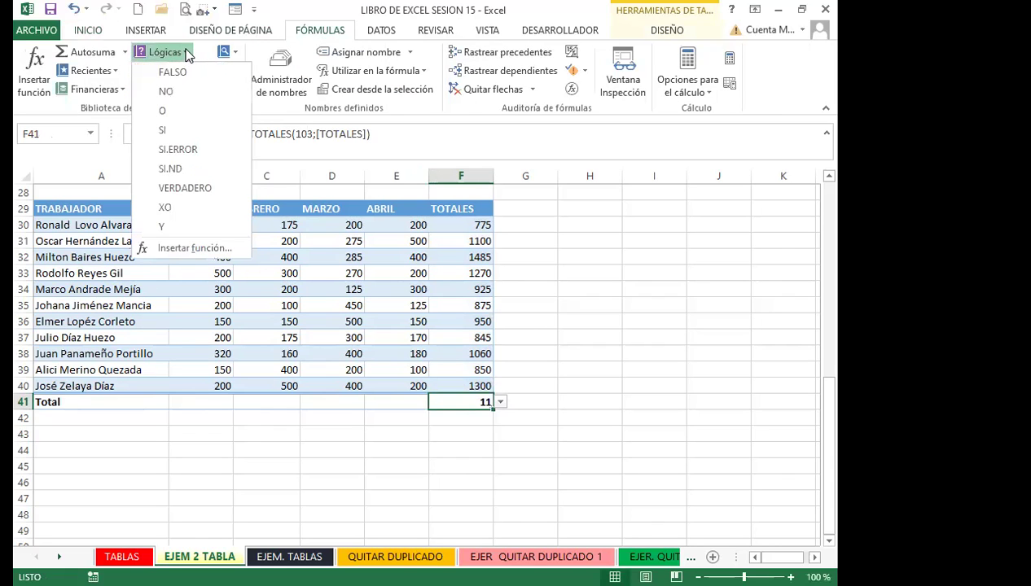
pyautogui.click(186, 51)
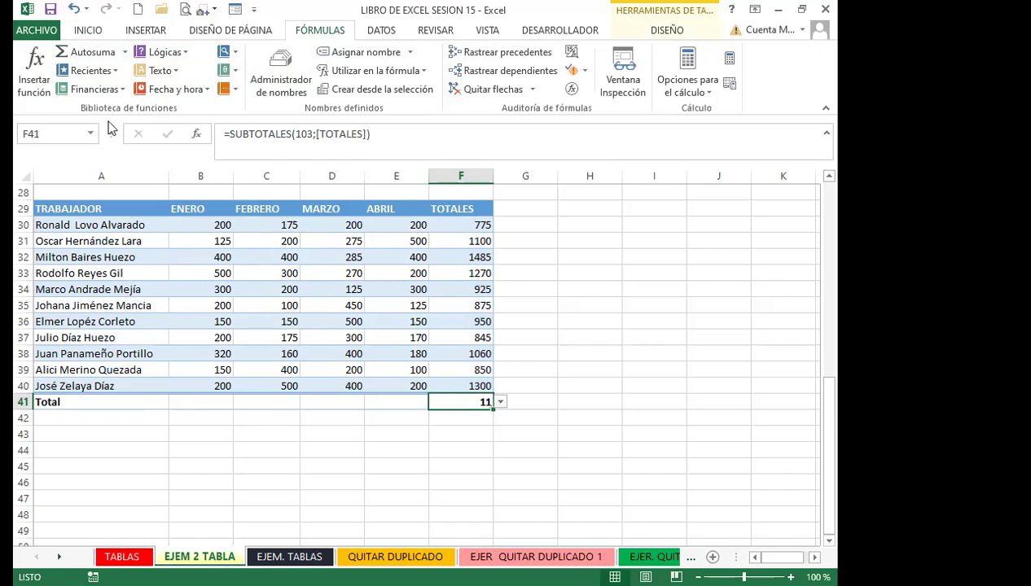
pyautogui.click(177, 72)
pyautogui.moveTo(259, 182); pyautogui.dragTo(259, 167)
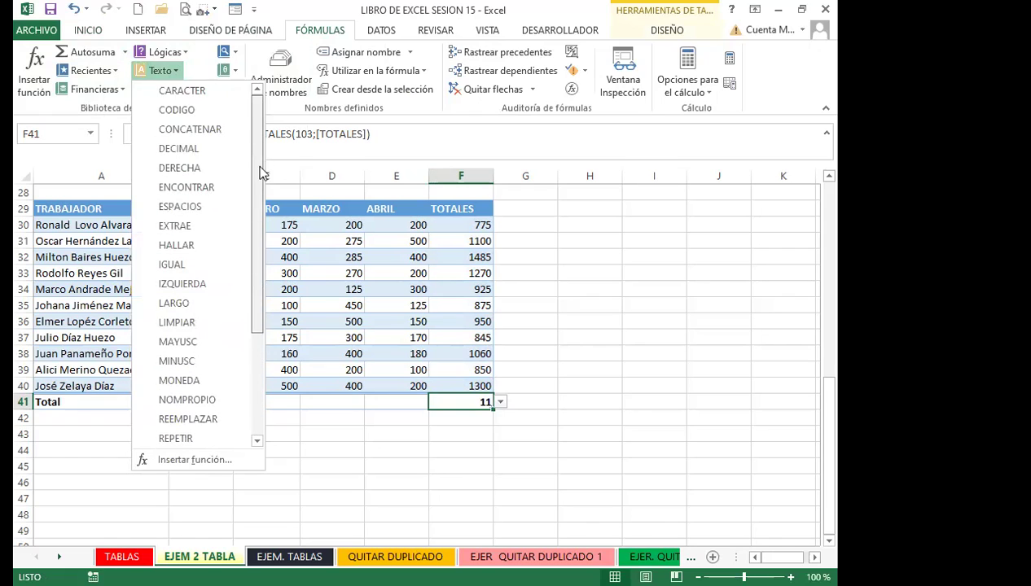
pyautogui.click(181, 48)
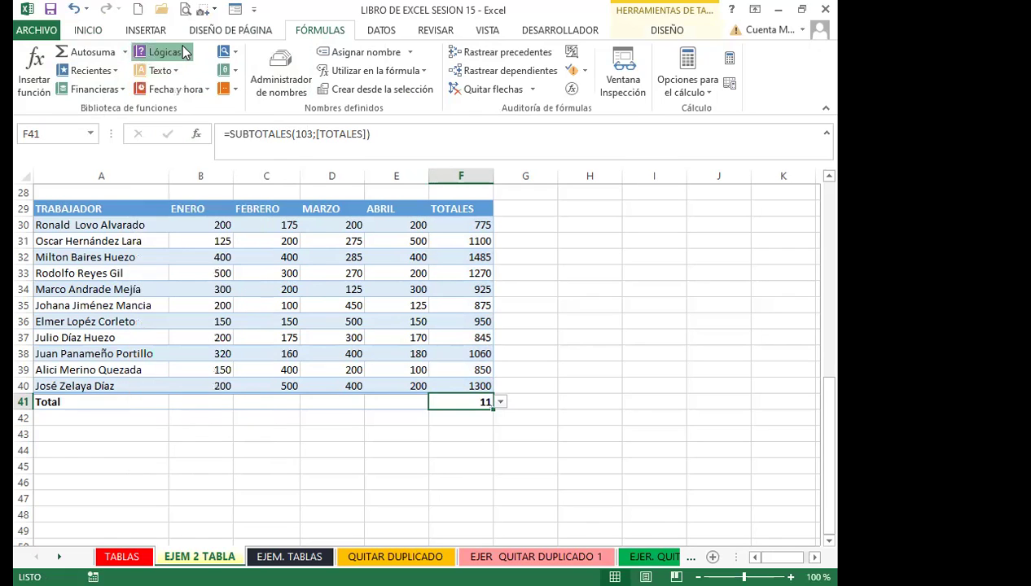
pyautogui.click(181, 47)
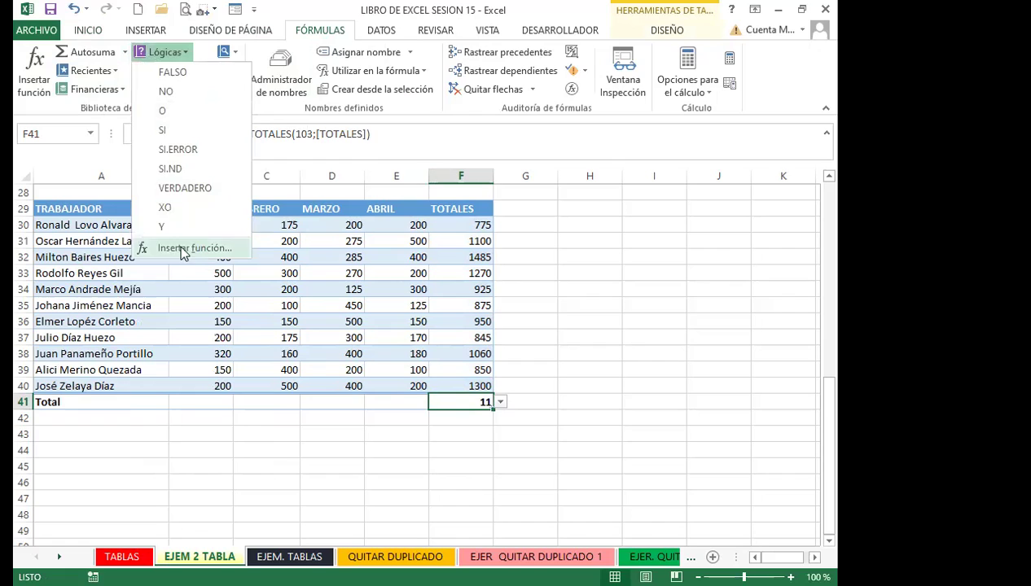
# Try Contar números and Máx. on F41's total, then settle on Suma (11435)
pyautogui.click(501, 404)
pyautogui.click(451, 435)
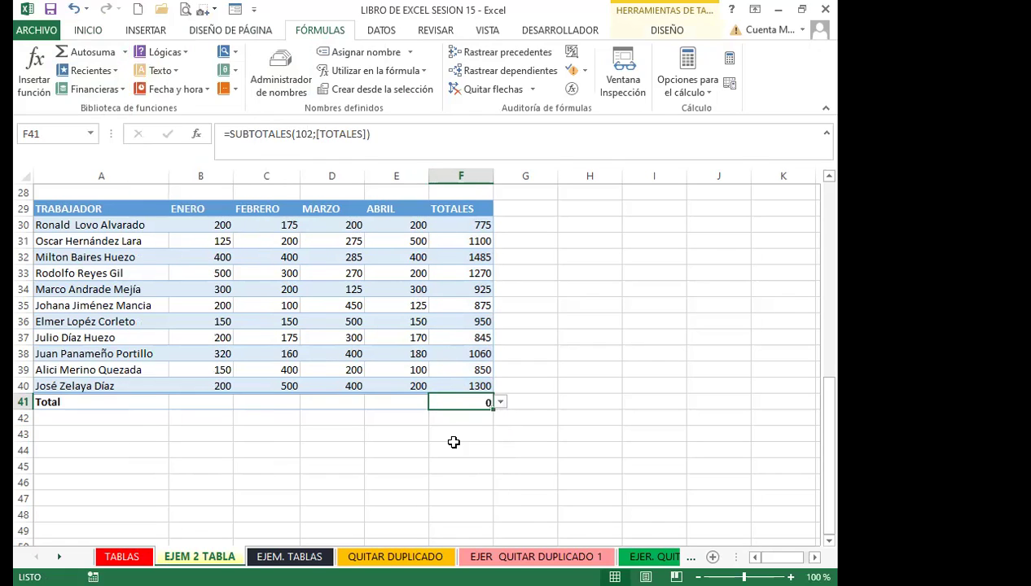
pyautogui.click(500, 402)
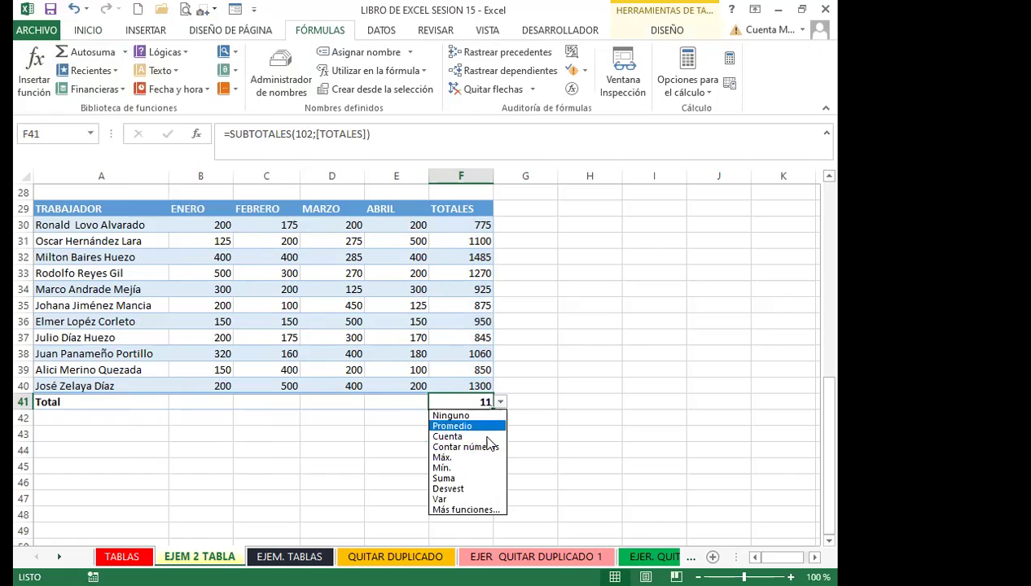
pyautogui.click(447, 460)
pyautogui.click(501, 402)
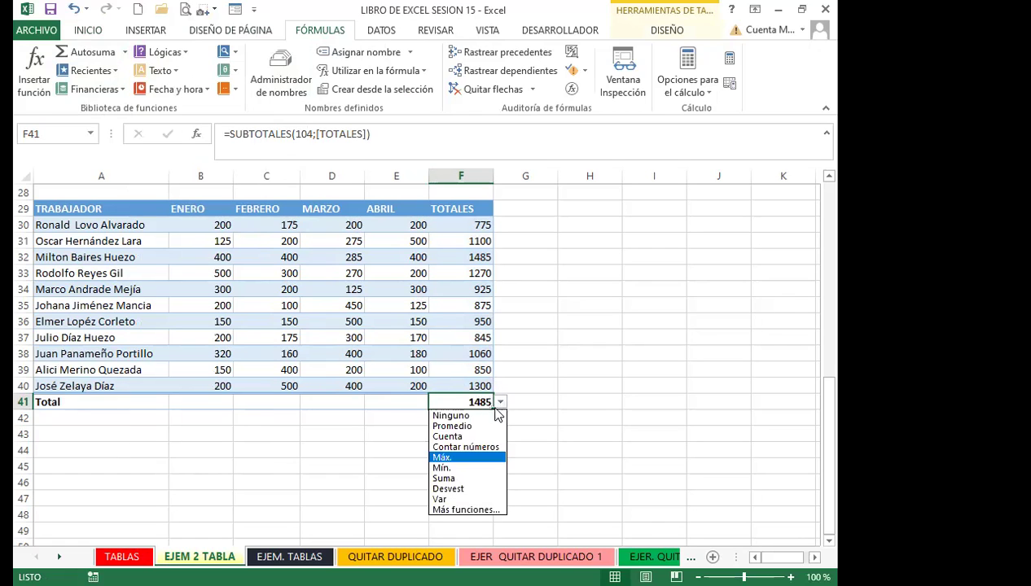
pyautogui.click(466, 448)
pyautogui.click(501, 404)
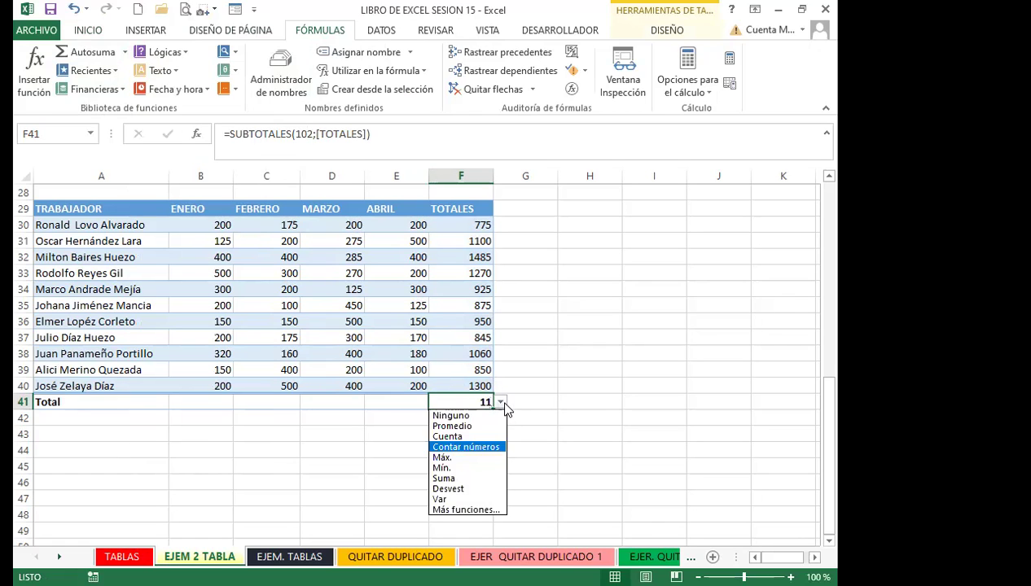
pyautogui.click(444, 478)
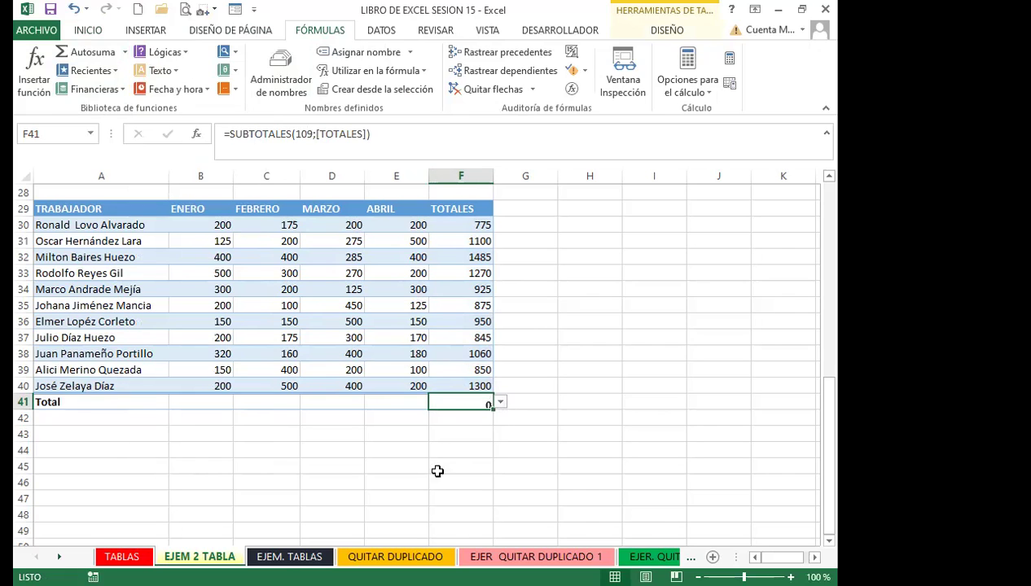
pyautogui.click(405, 402)
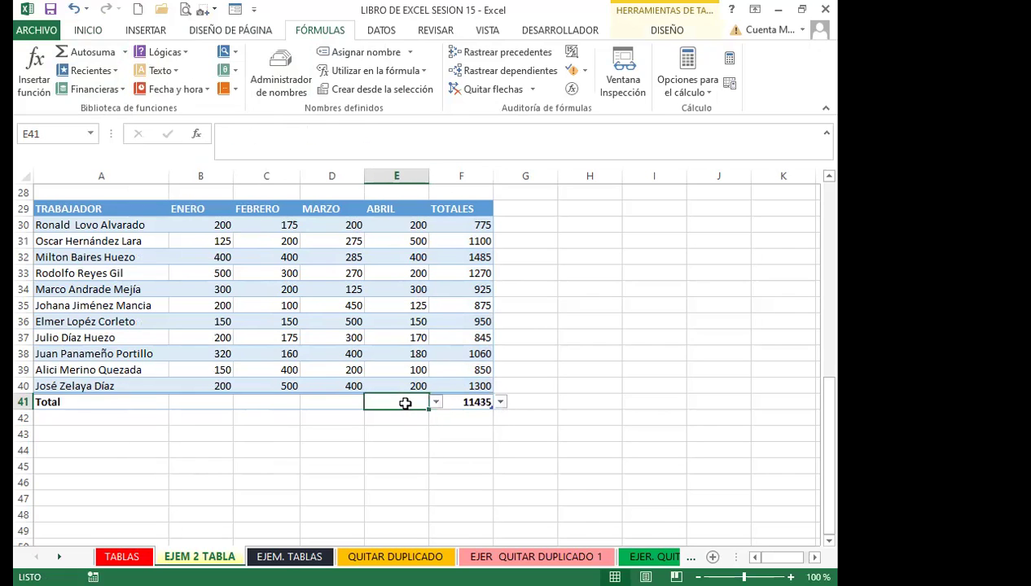
# Select the blue table A29:F41 and show its Table Tools Design options
pyautogui.click(401, 449)
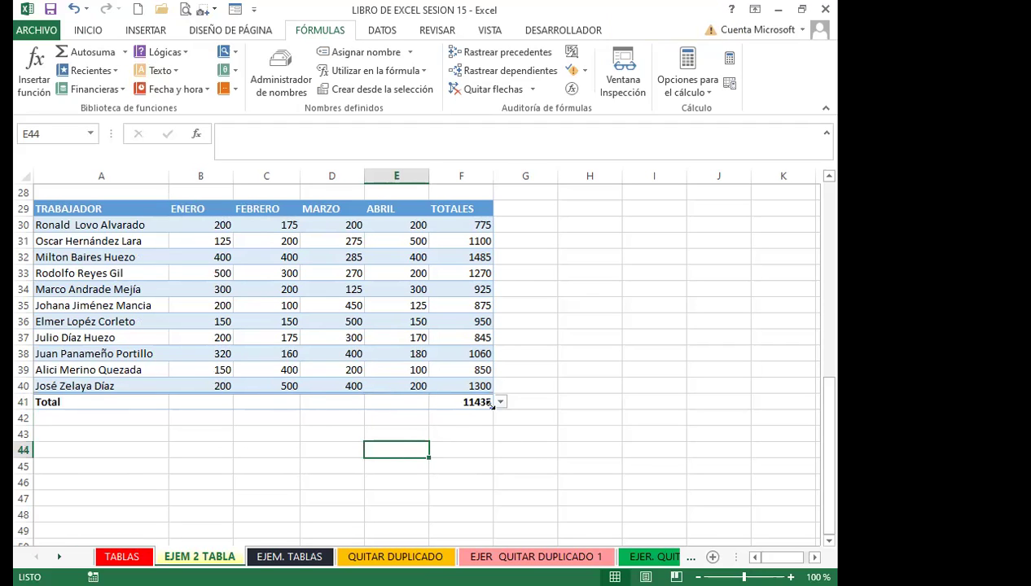
pyautogui.click(66, 207)
pyautogui.moveTo(181, 225); pyautogui.dragTo(471, 402)
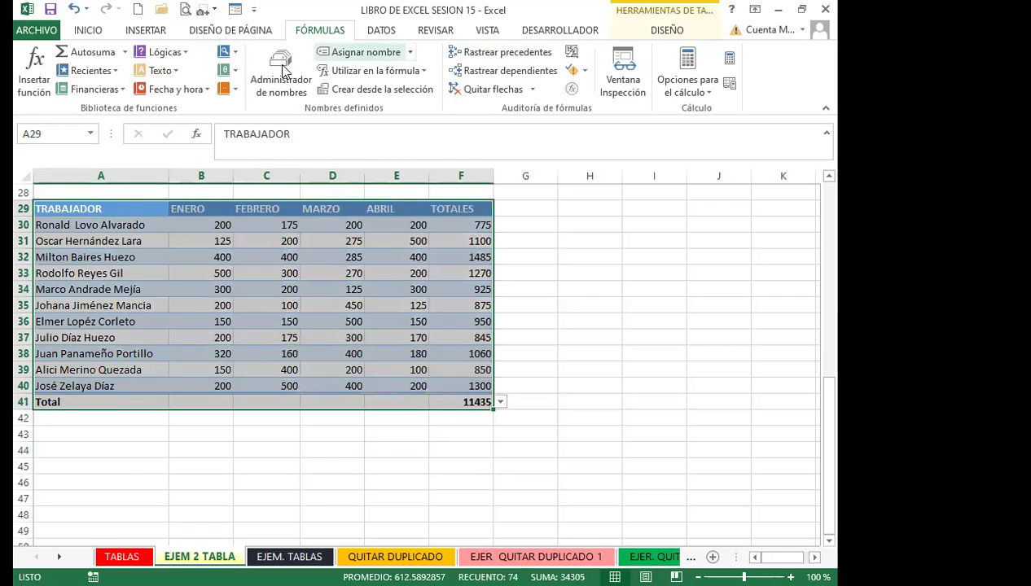
pyautogui.click(656, 29)
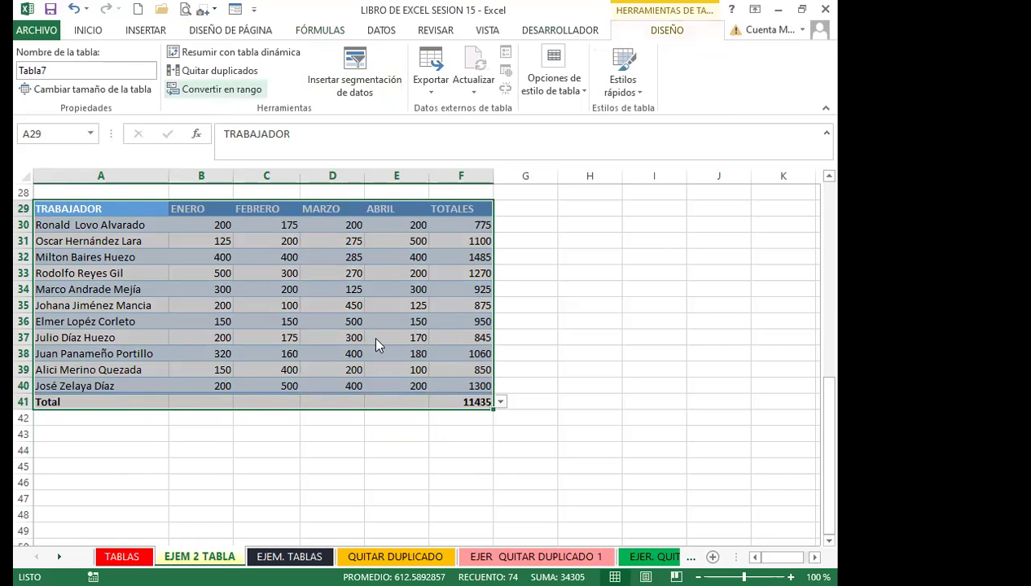
pyautogui.click(352, 373)
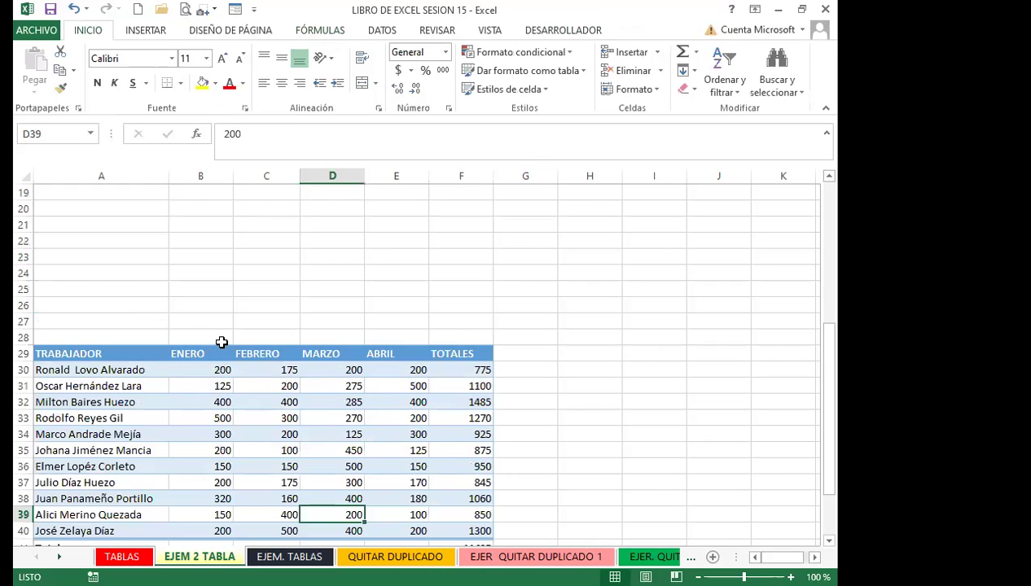
# Return to the yellow TRABAJADOR table, then move to the QUITAR DUPLICADO sheet
pyautogui.scroll(6, 224, 341)
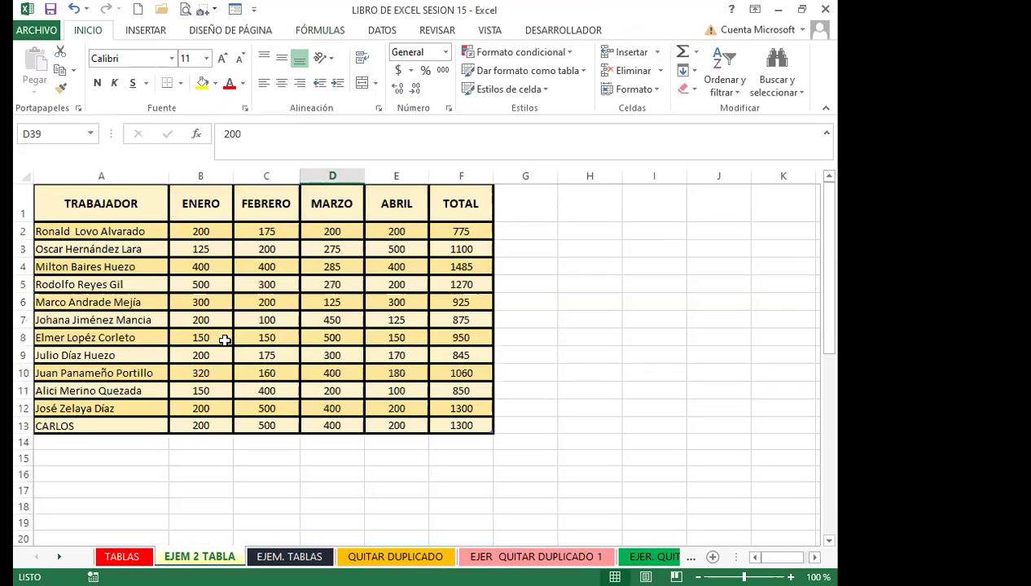
pyautogui.click(266, 319)
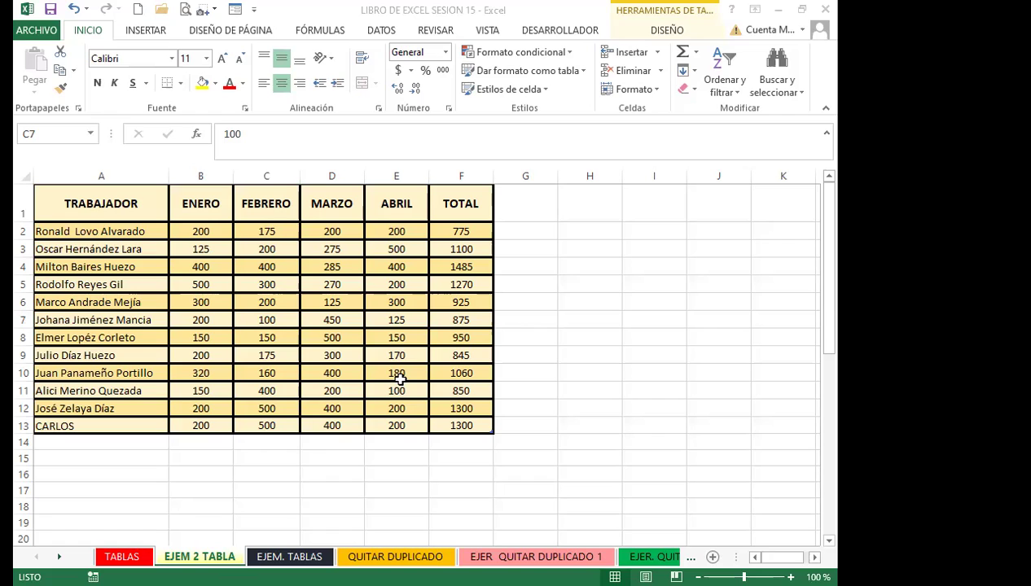
pyautogui.hotkey('ctrl', 'pagedown')
pyautogui.hotkey('ctrl', 'pagedown')
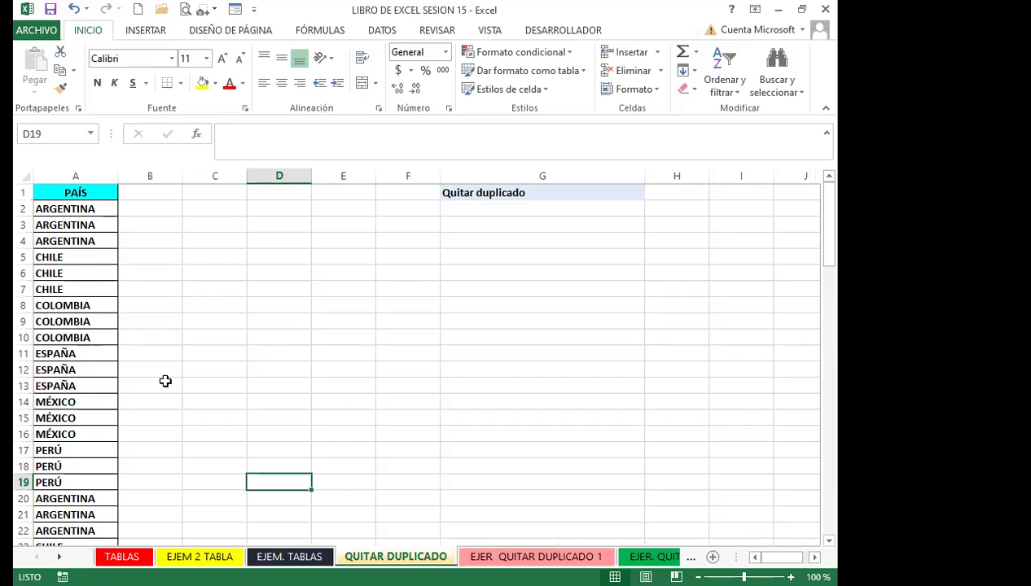
pyautogui.click(167, 352)
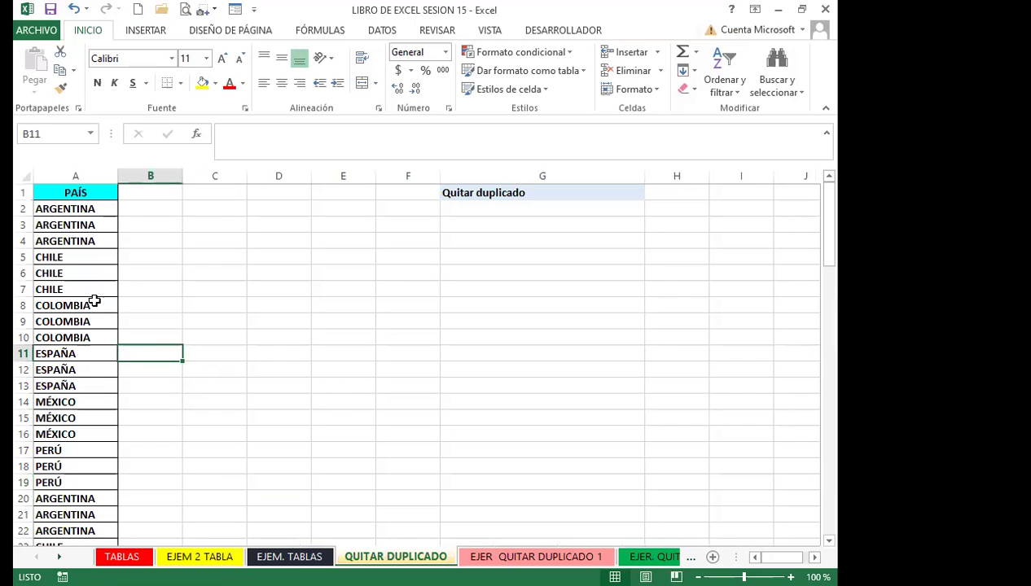
pyautogui.click(90, 237)
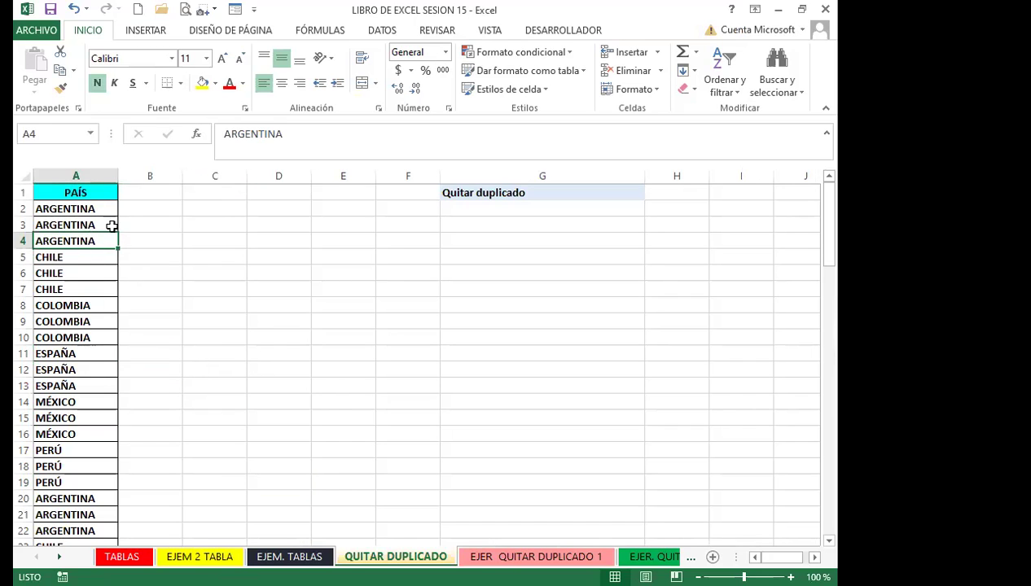
pyautogui.click(196, 355)
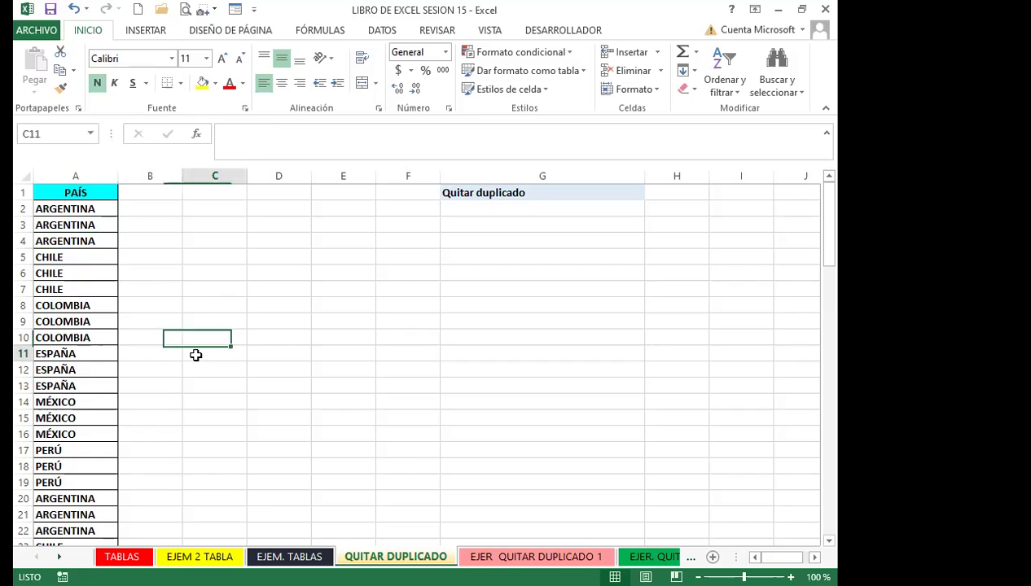
pyautogui.scroll(-9, 163, 356)
pyautogui.scroll(9, 144, 367)
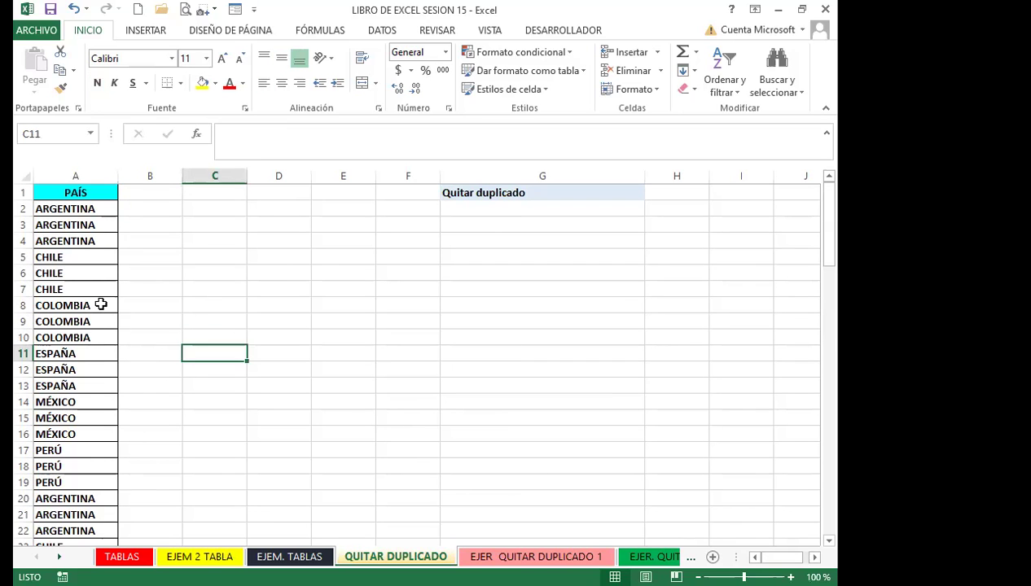
pyautogui.click(100, 304)
pyautogui.click(85, 289)
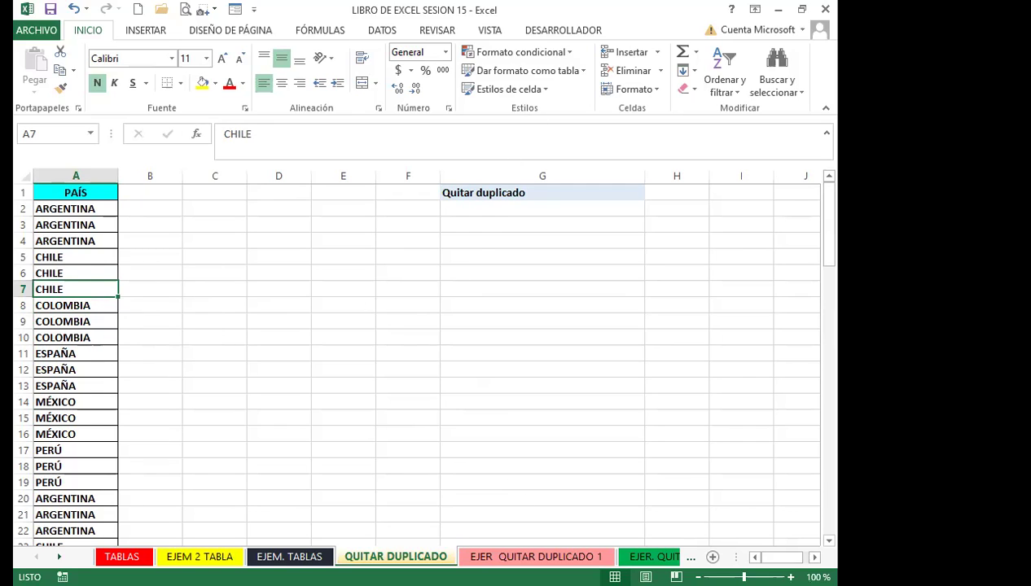
pyautogui.hotkey('alt', 'Tab')
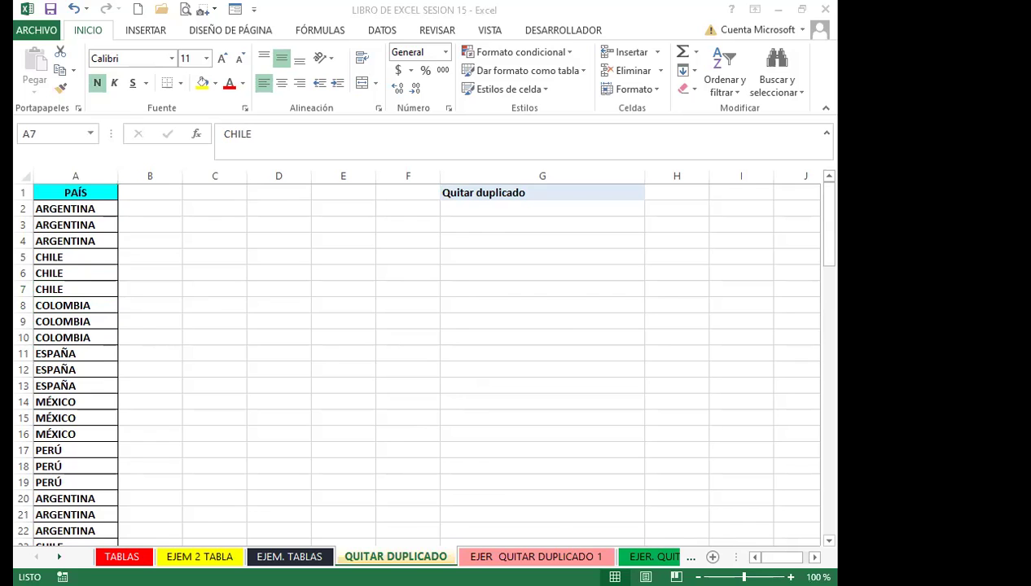
# Go back to the EJEM 2 TABLA sheet and show Tabla6's table design options
pyautogui.click(289, 556)
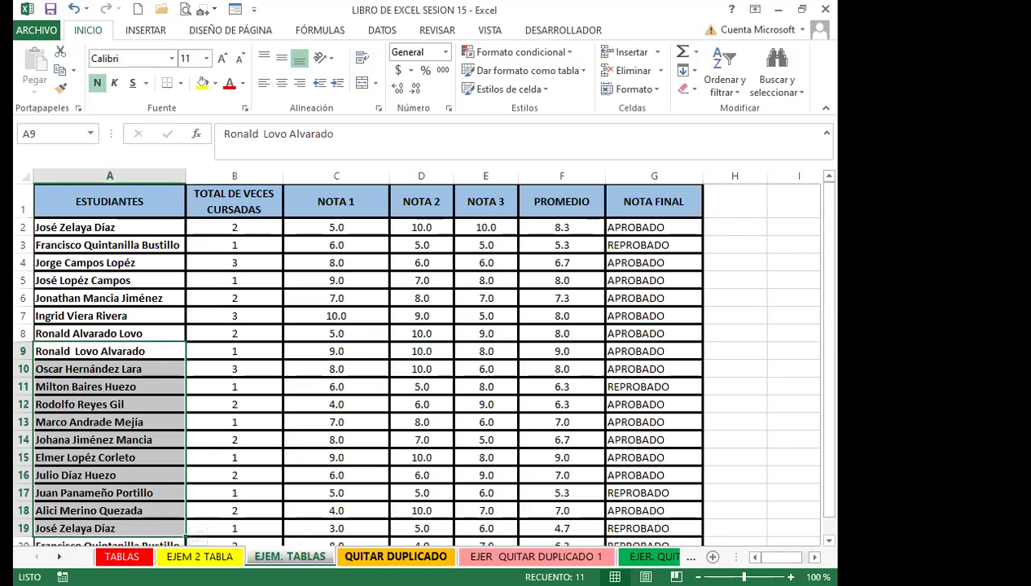
pyautogui.hotkey('ctrl', 'pagedown')
pyautogui.hotkey('ctrl', 'pageup')
pyautogui.hotkey('ctrl', 'pageup')
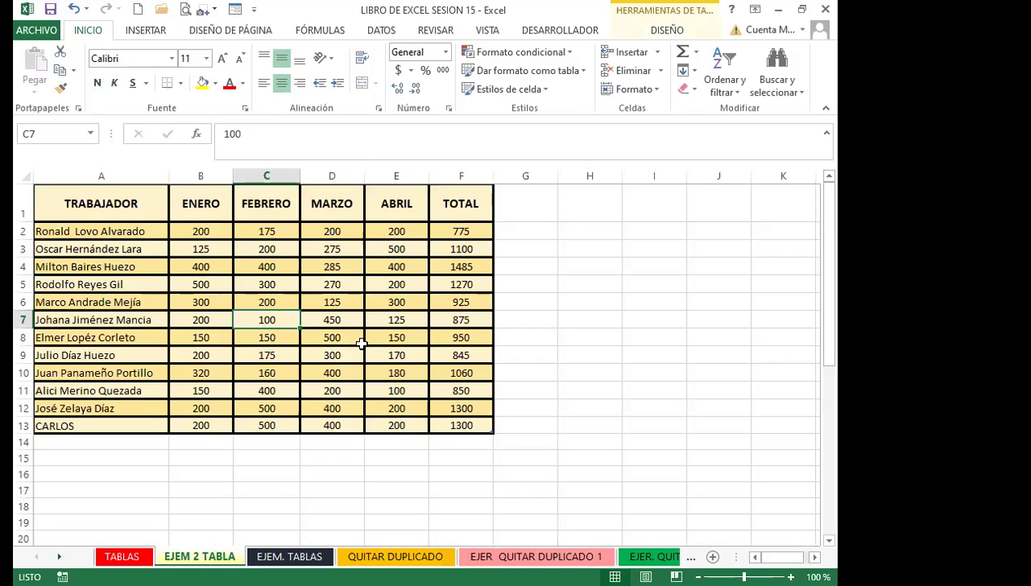
pyautogui.click(309, 300)
pyautogui.click(646, 33)
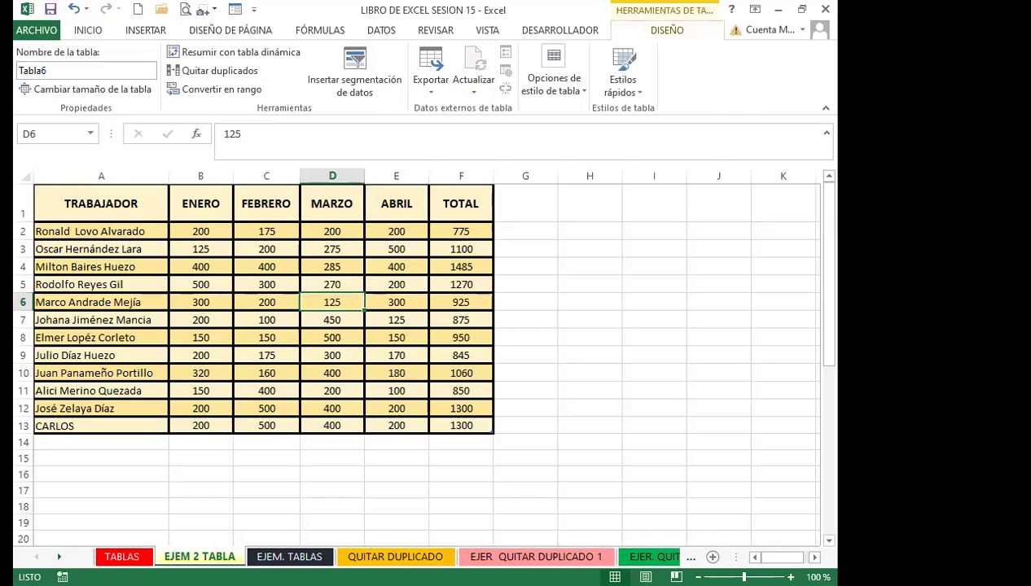
pyautogui.hotkey('alt', 'Tab')
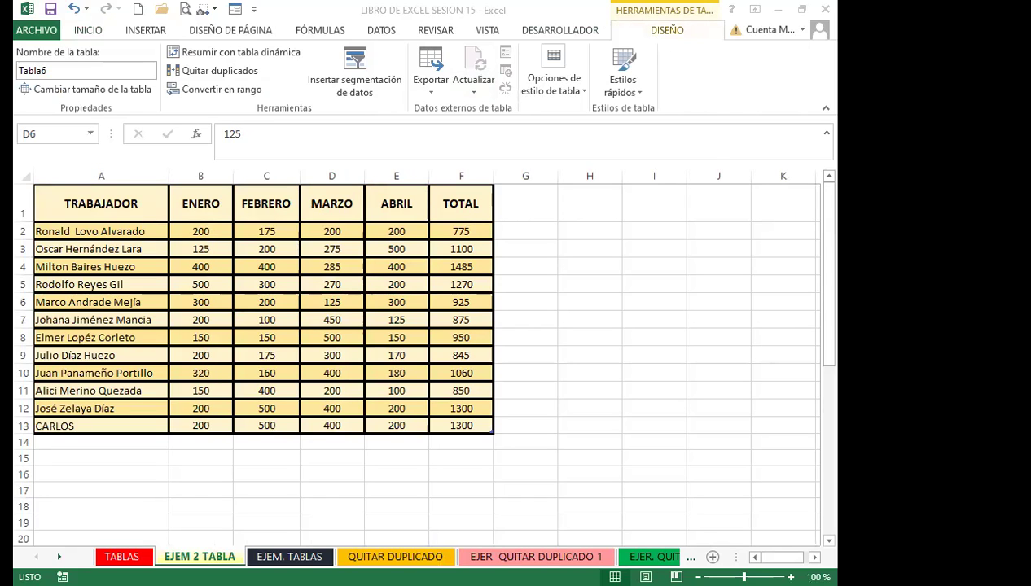
pyautogui.click(132, 321)
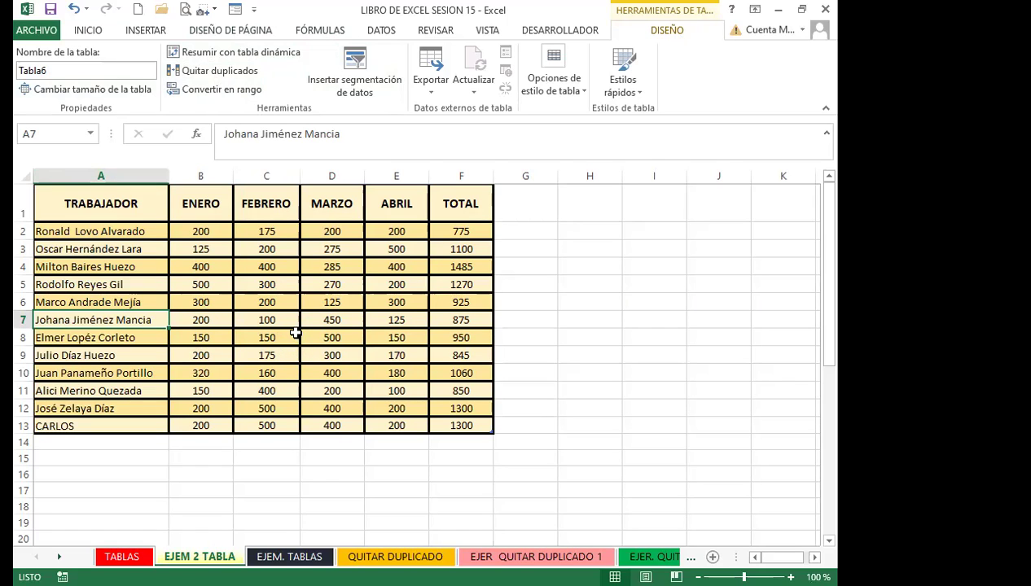
pyautogui.scroll(-8, 296, 333)
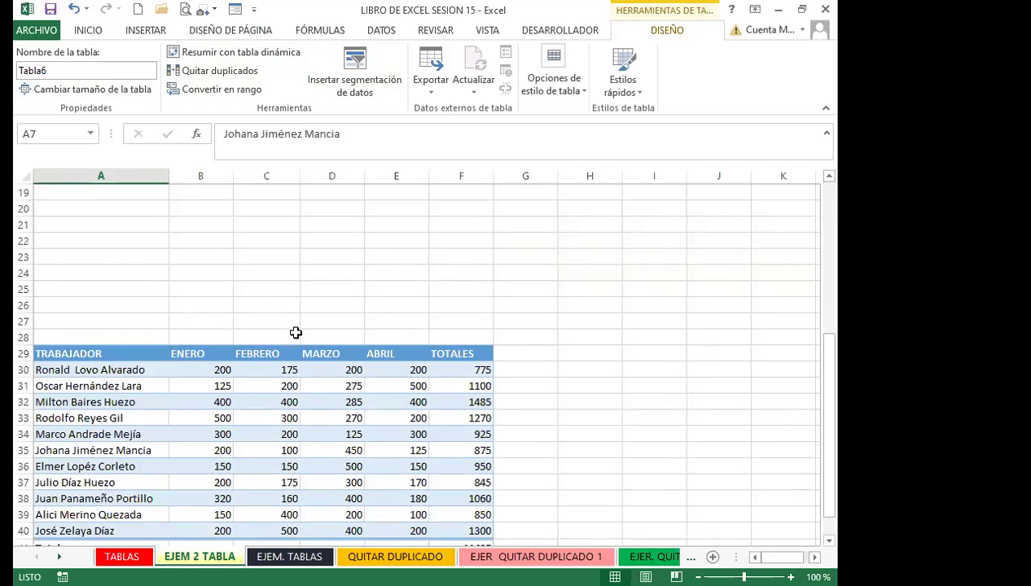
pyautogui.click(298, 348)
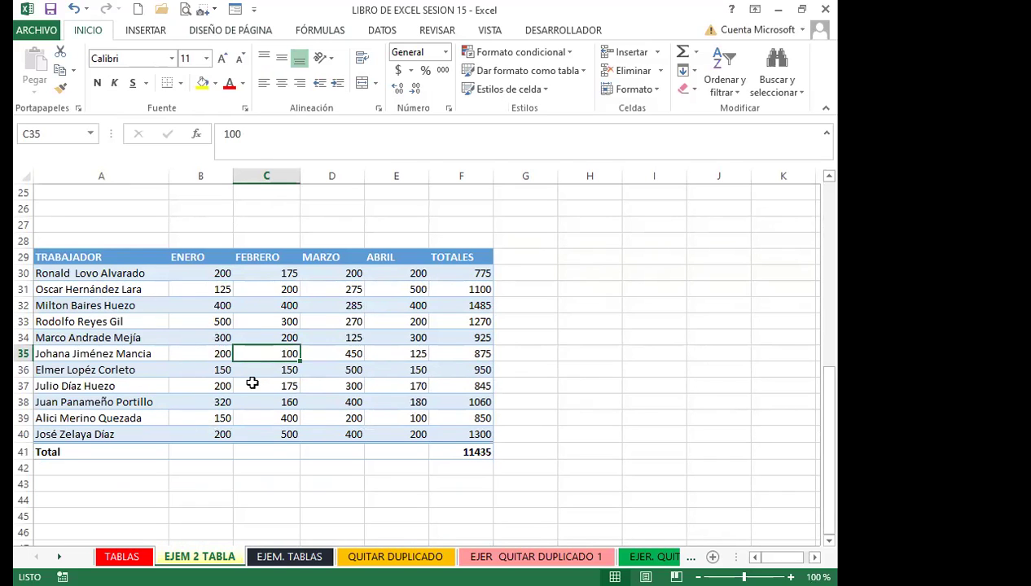
pyautogui.click(383, 322)
pyautogui.moveTo(295, 335); pyautogui.dragTo(355, 337)
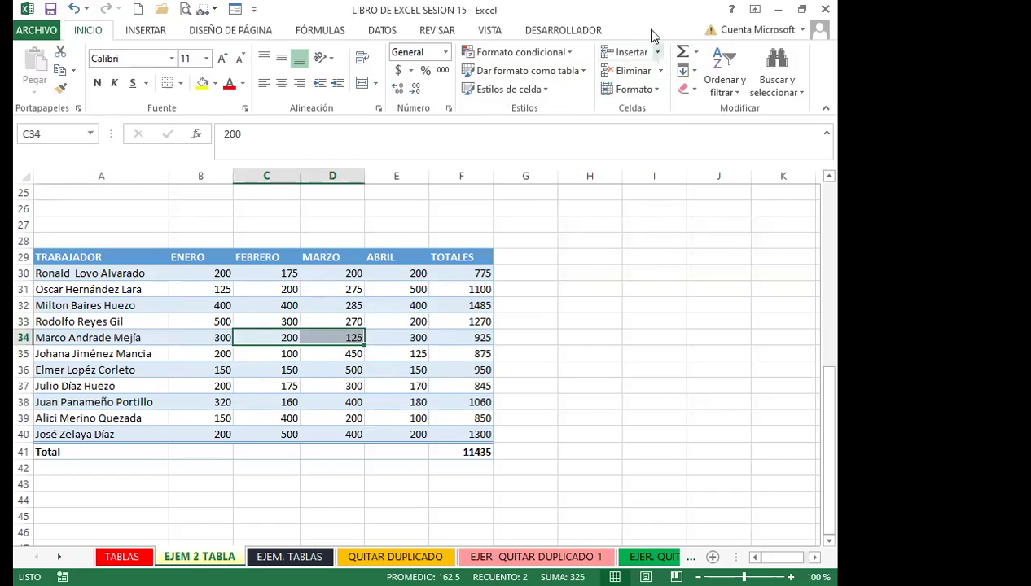
pyautogui.click(227, 352)
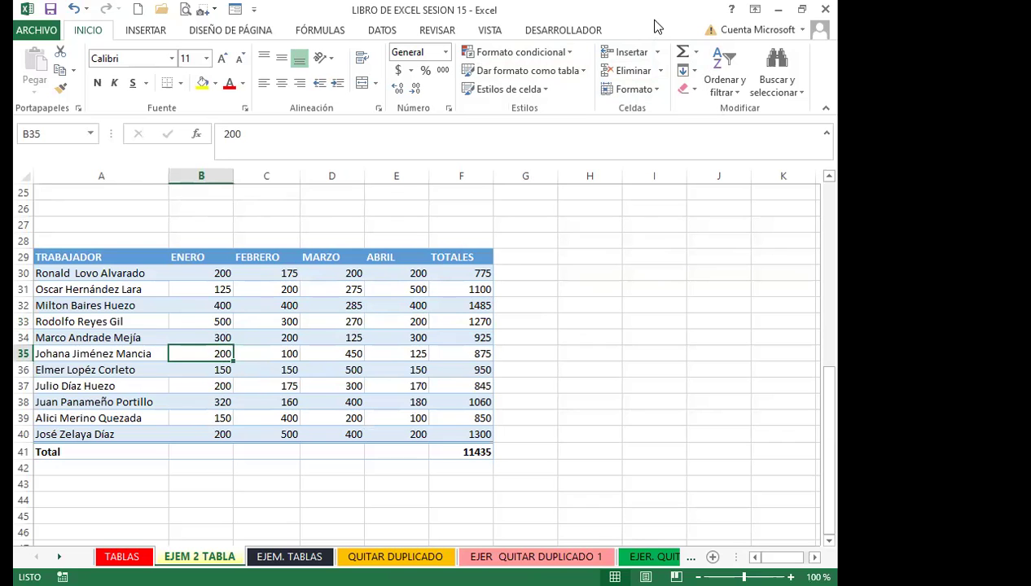
pyautogui.click(244, 365)
pyautogui.click(256, 336)
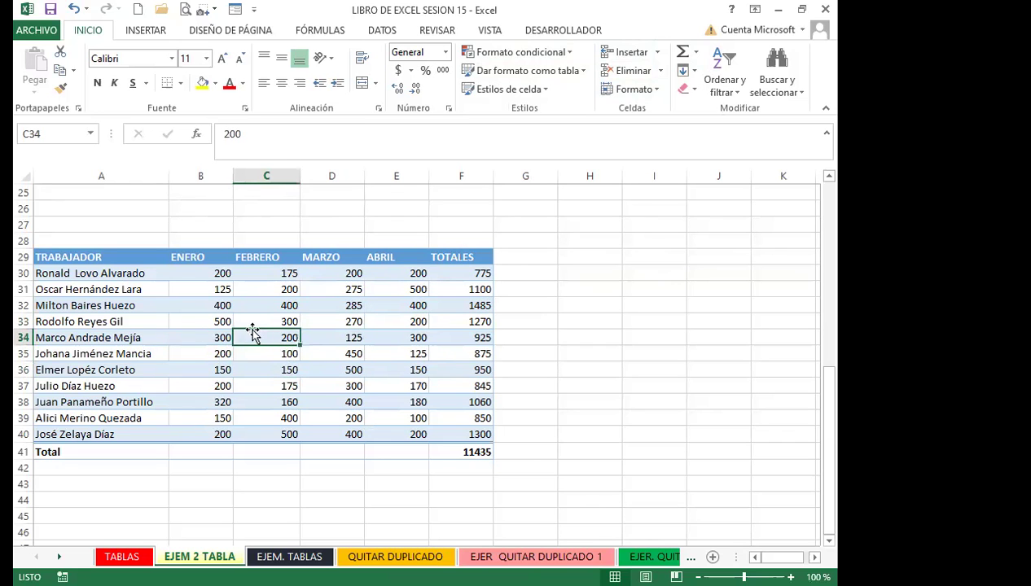
pyautogui.scroll(8, 220, 308)
# Select the yellow table A1:F13 and check its ENERO and FEBRERO values
pyautogui.click(223, 303)
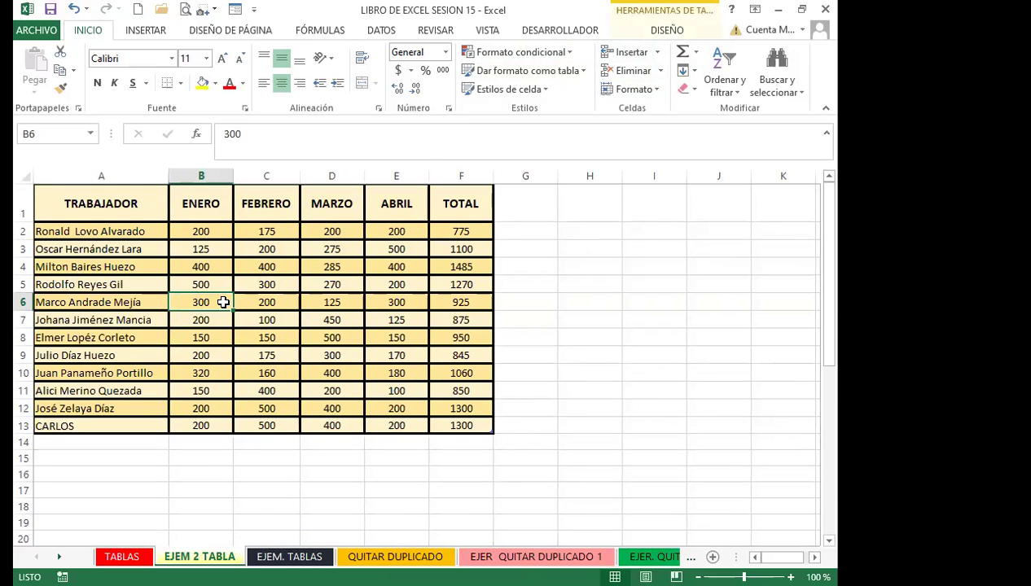
pyautogui.click(676, 29)
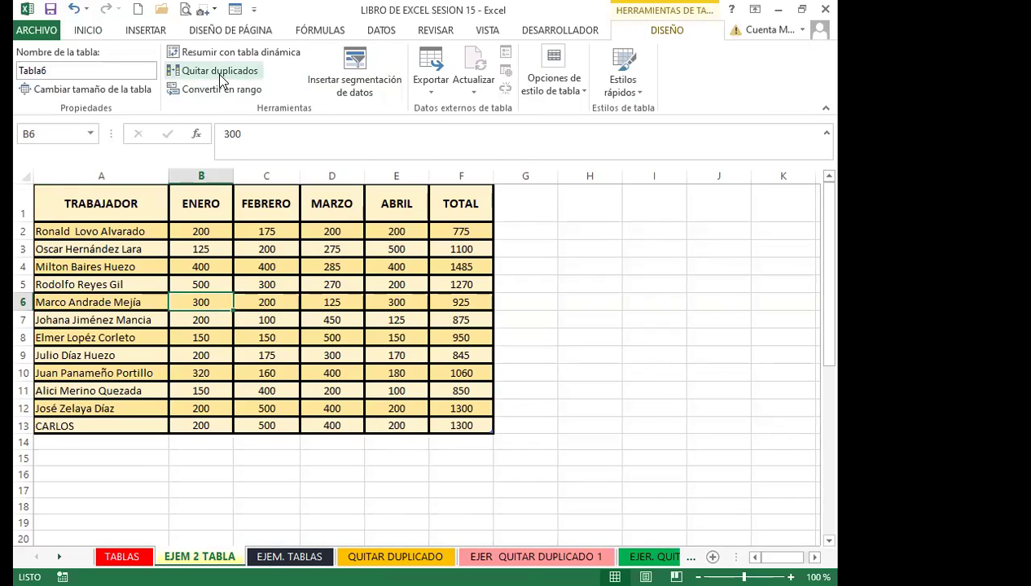
pyautogui.click(121, 281)
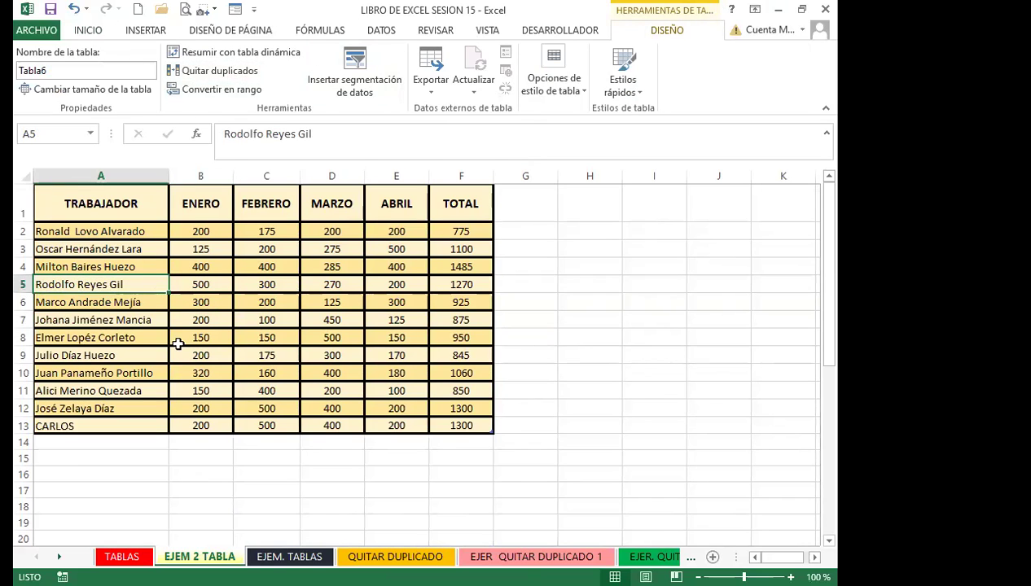
pyautogui.moveTo(129, 199); pyautogui.dragTo(458, 426)
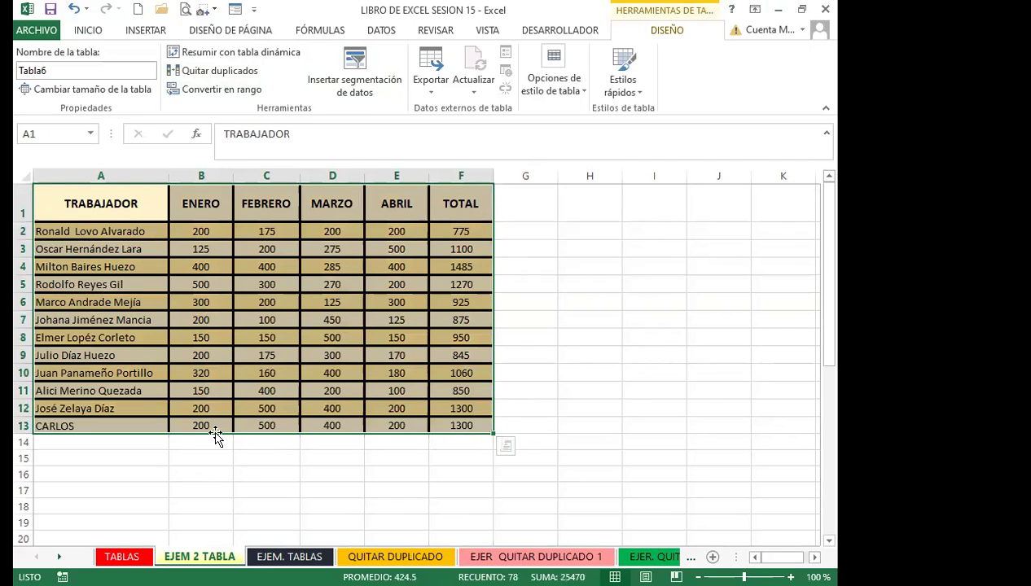
pyautogui.click(247, 372)
pyautogui.click(133, 322)
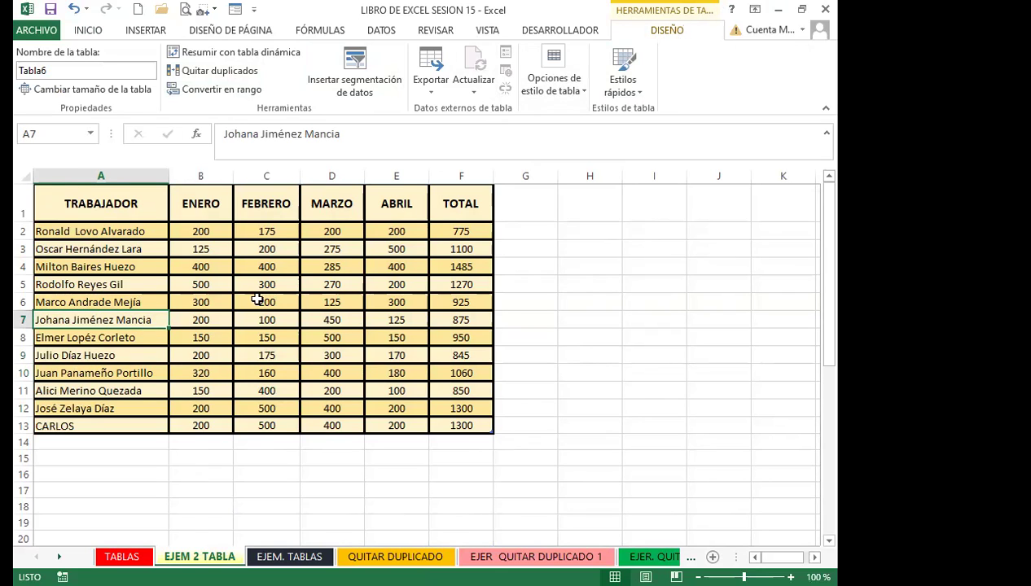
pyautogui.click(253, 303)
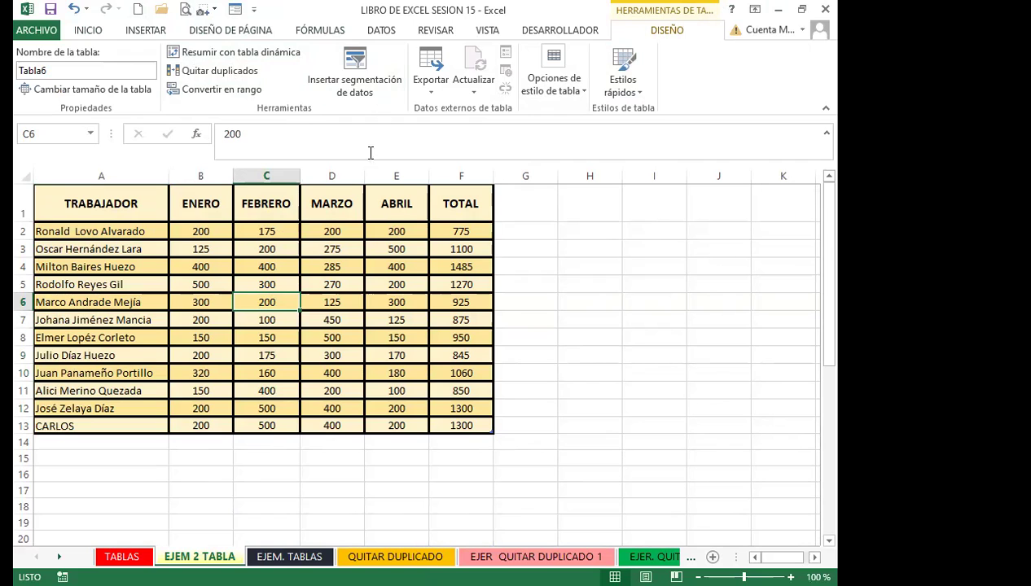
pyautogui.click(221, 302)
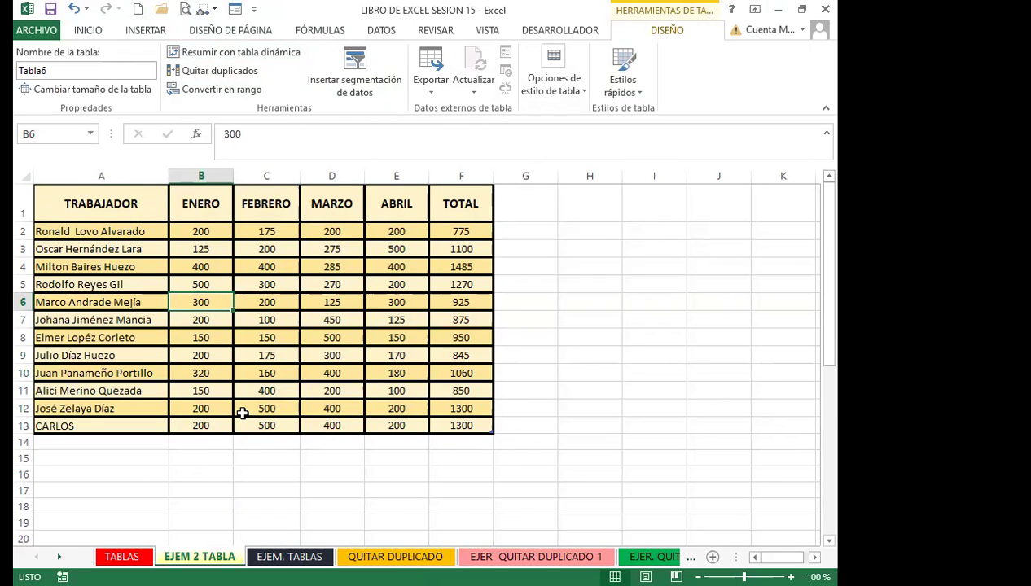
# Scroll down to the blue worker table at rows 29–41
pyautogui.scroll(-5, 242, 413)
pyautogui.scroll(-2, 242, 414)
pyautogui.click(242, 415)
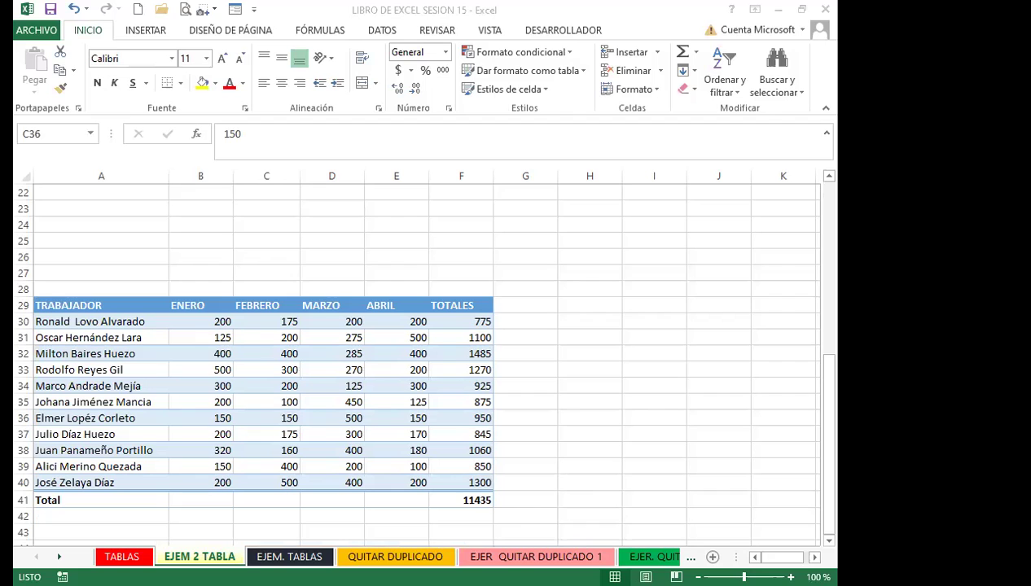
# Switch to the QUITAR DUPLICADO sheet with its repeated PAÍS list
pyautogui.click(420, 557)
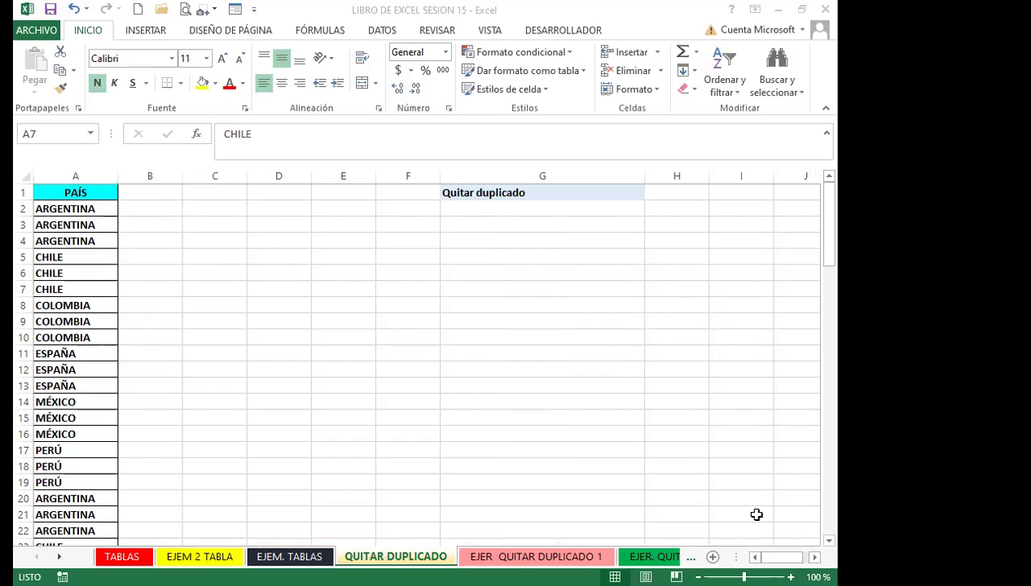
# Select the PAÍS header cell A1 and bring up the DATOS ribbon tab
pyautogui.click(89, 287)
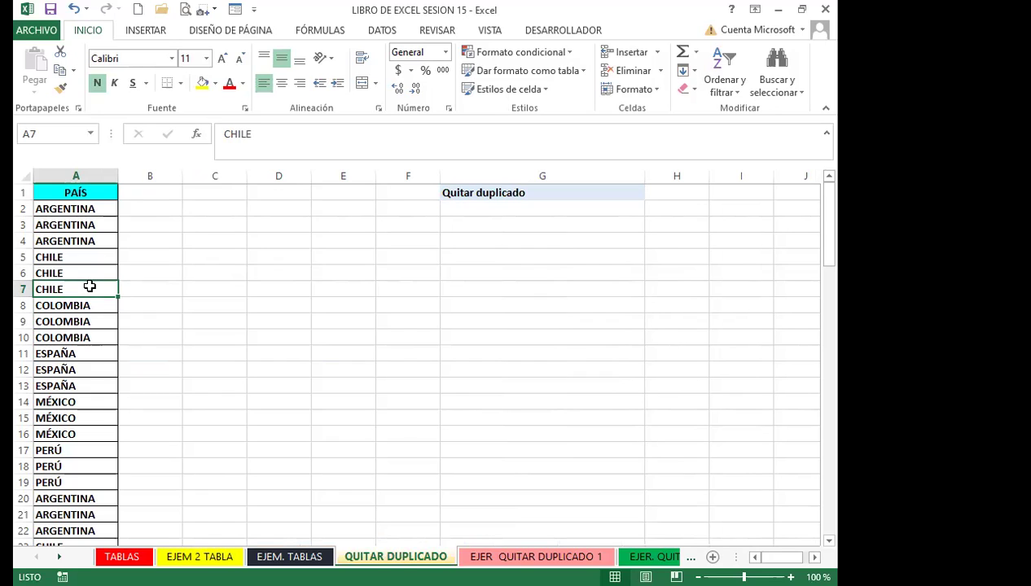
pyautogui.click(79, 194)
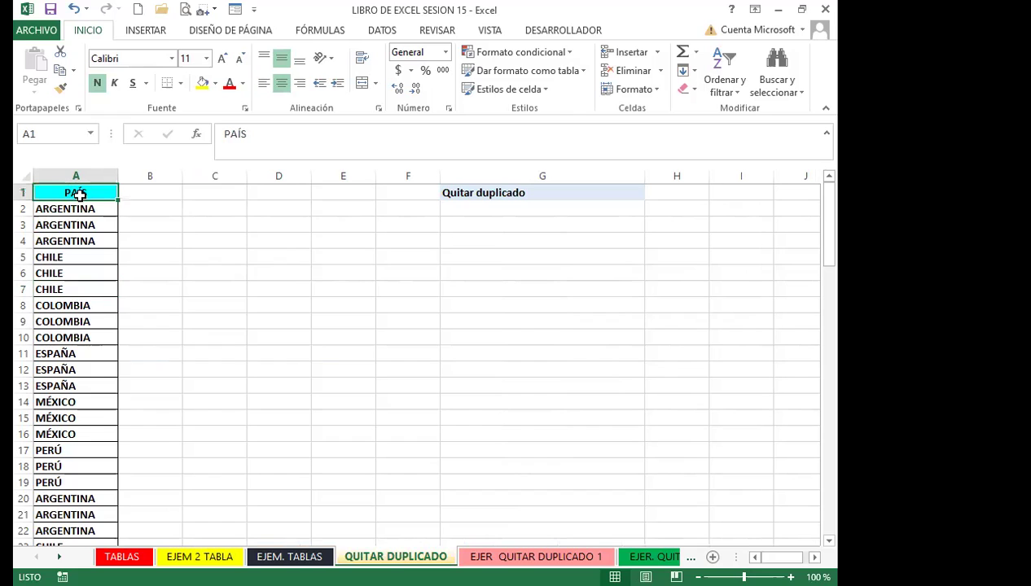
pyautogui.click(371, 30)
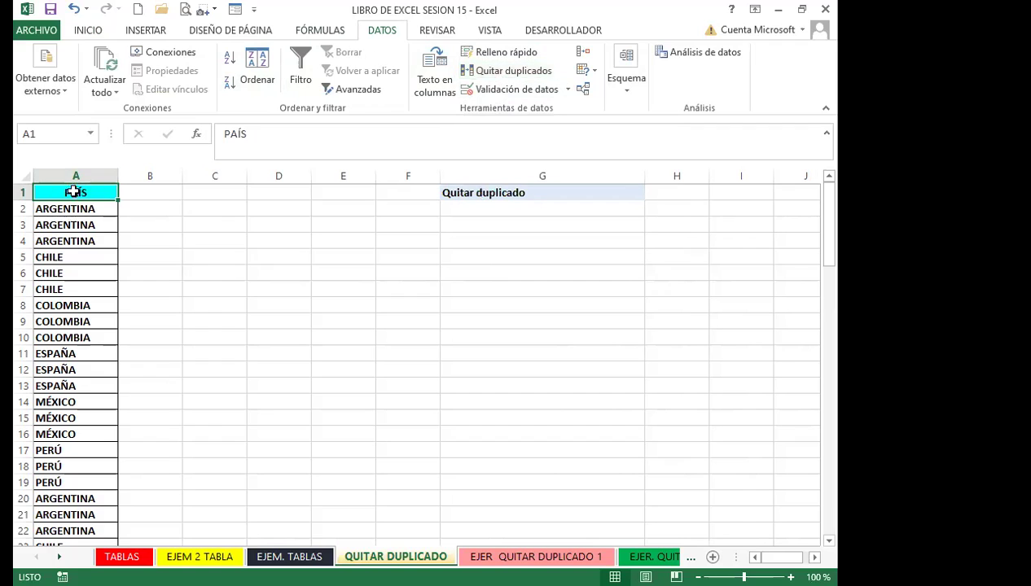
# Select the country list from the PAÍS header and open Quitar duplicados for it
pyautogui.moveTo(85, 191); pyautogui.dragTo(49, 402)
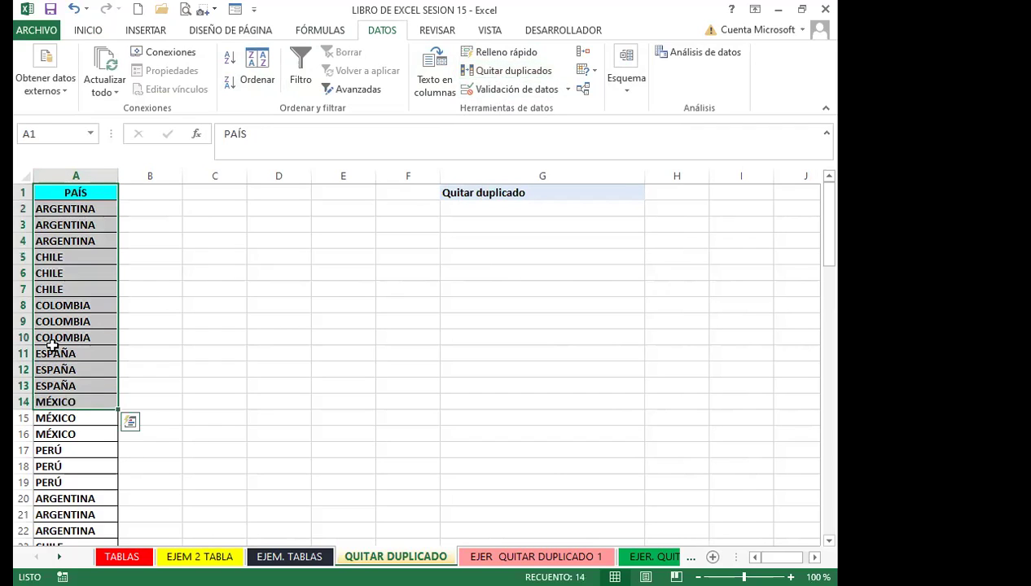
pyautogui.moveTo(49, 305); pyautogui.dragTo(49, 370)
pyautogui.click(67, 188)
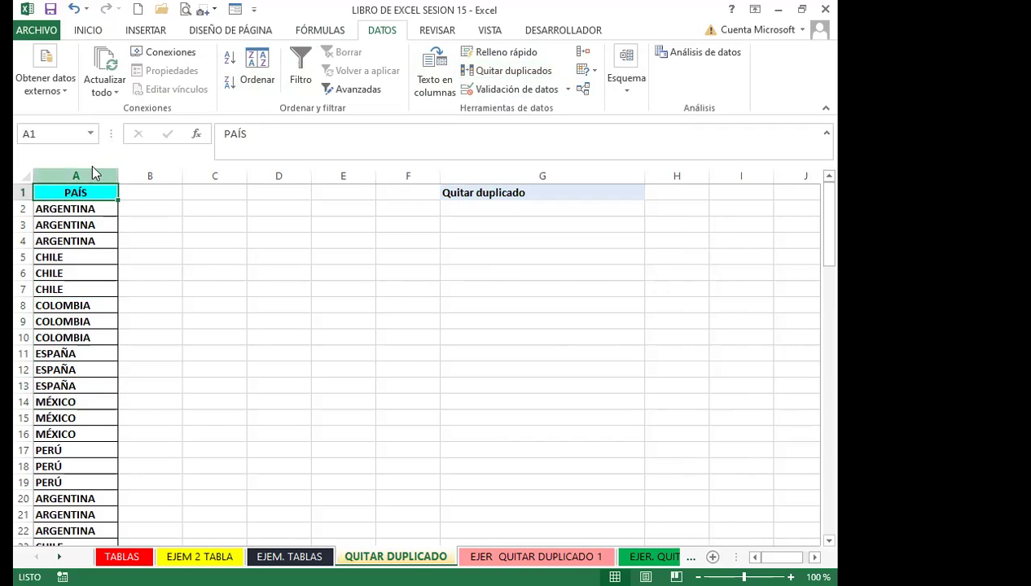
pyautogui.click(487, 74)
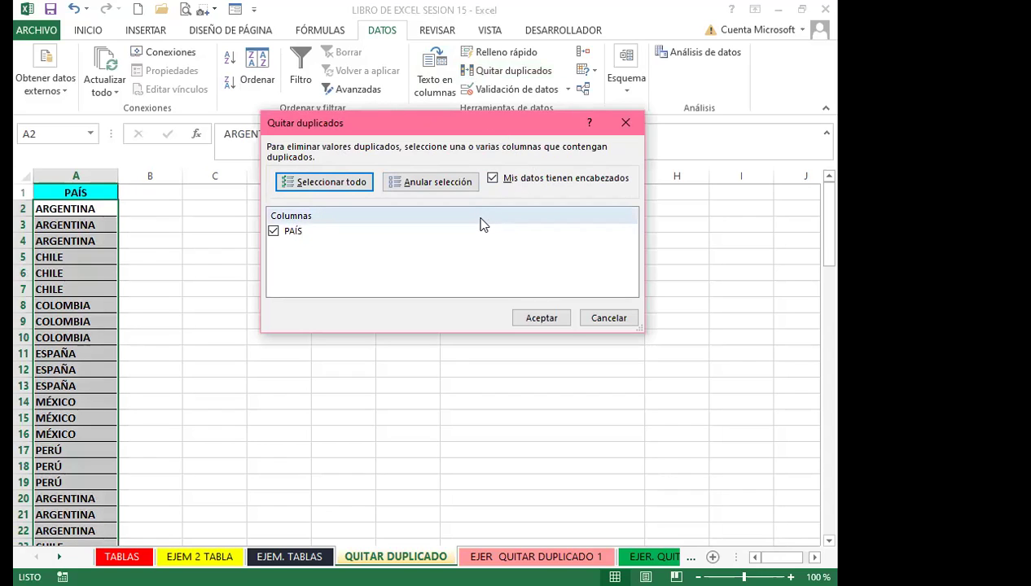
# Toggle 'Mis datos tienen encabezados' off and back on, then remove 84 duplicate countries, leaving six
pyautogui.click(492, 178)
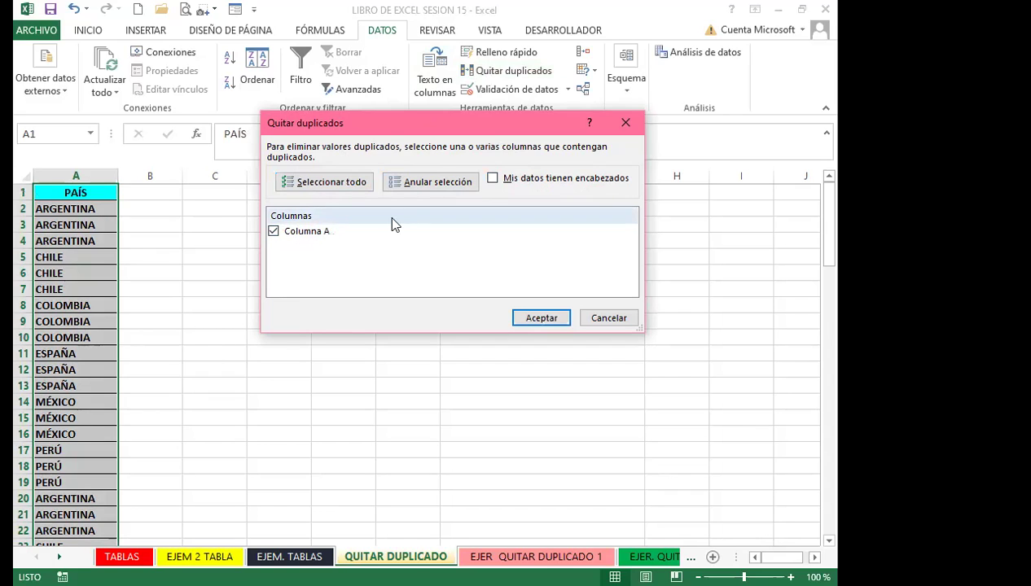
pyautogui.click(493, 178)
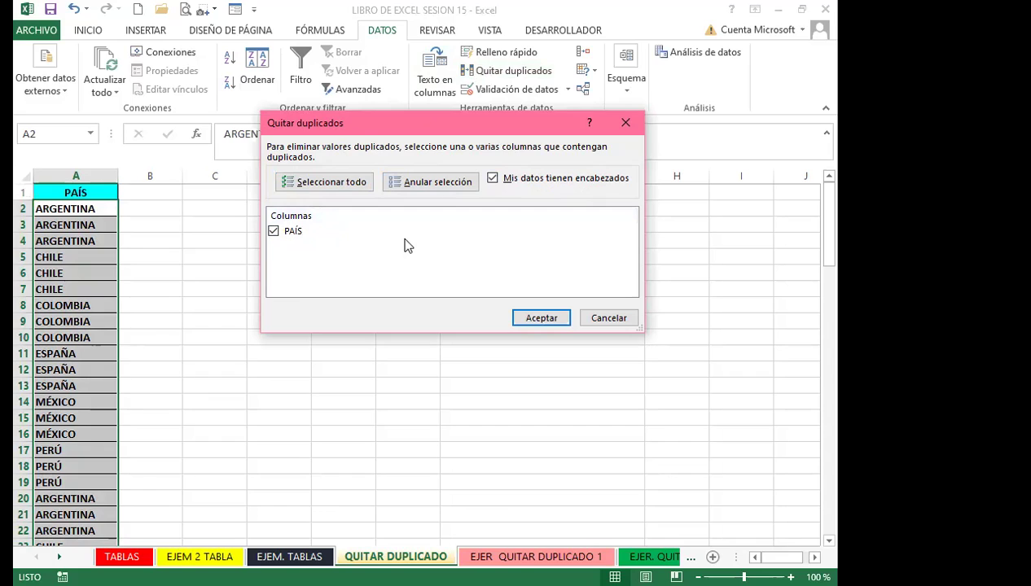
pyautogui.click(541, 319)
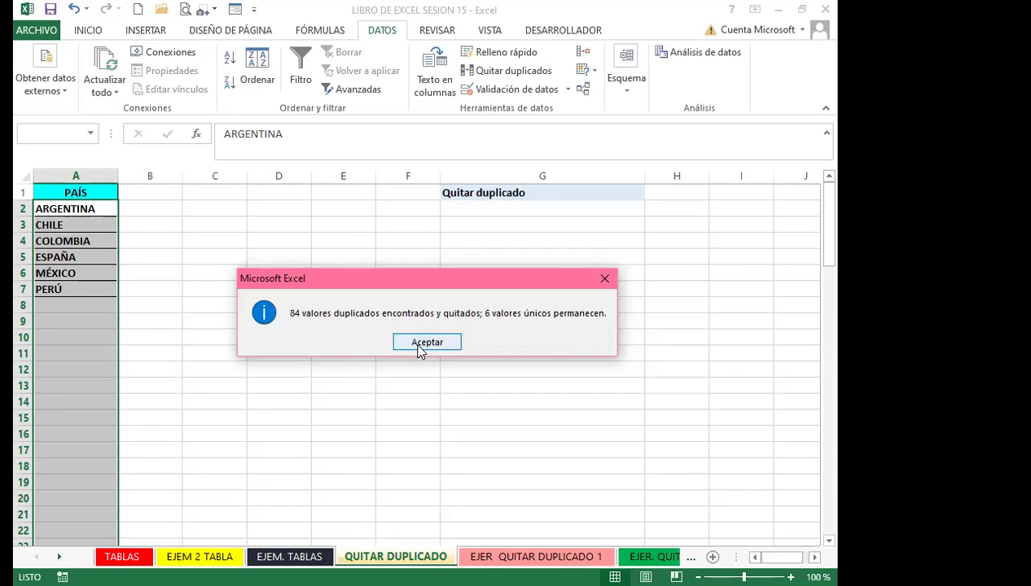
# Dismiss the removal summary, review the six countries in A2:A7, and go to EJER QUITAR DUPLICADO 1
pyautogui.click(425, 342)
pyautogui.click(89, 213)
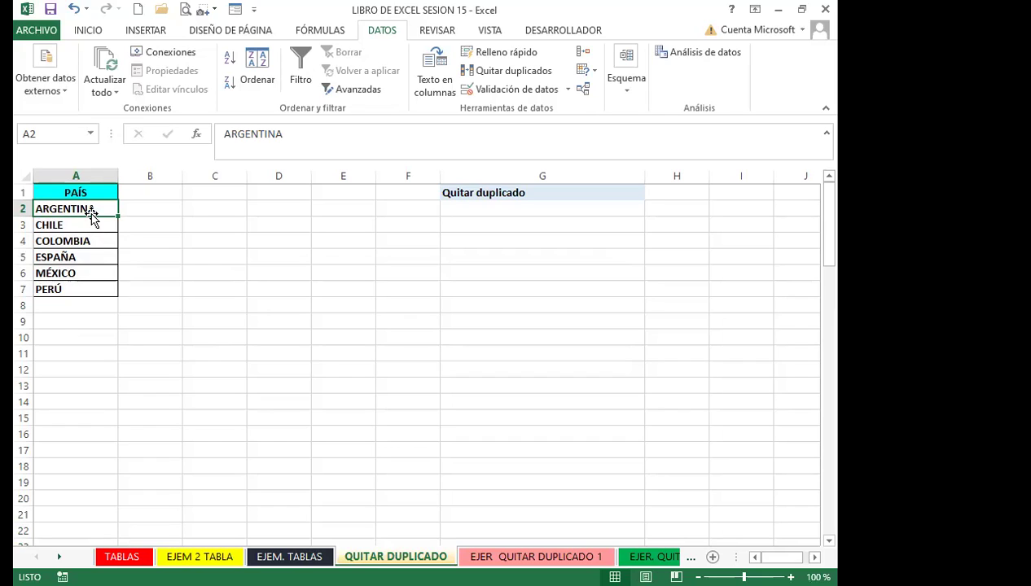
pyautogui.moveTo(91, 214); pyautogui.dragTo(96, 288)
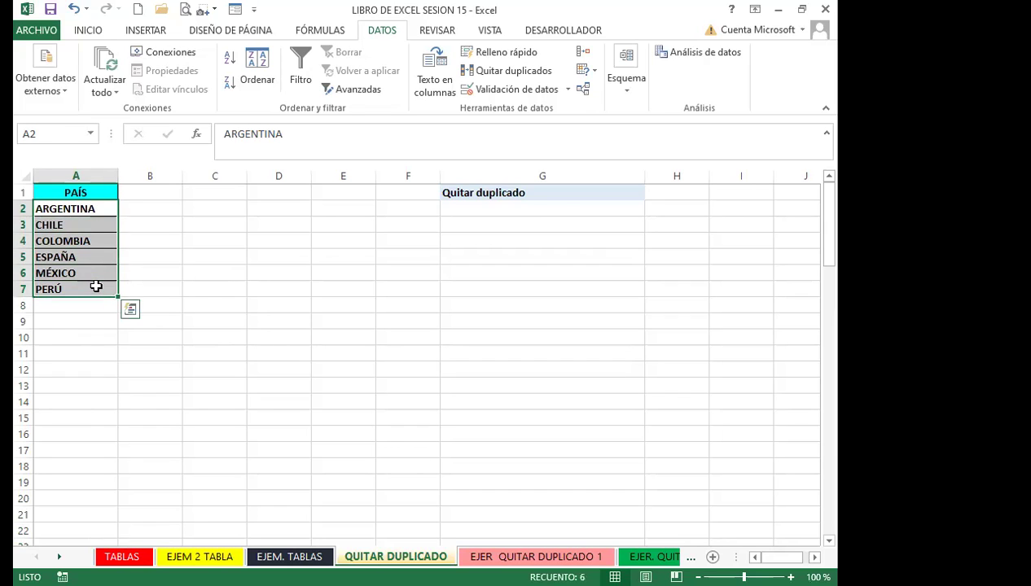
pyautogui.click(96, 287)
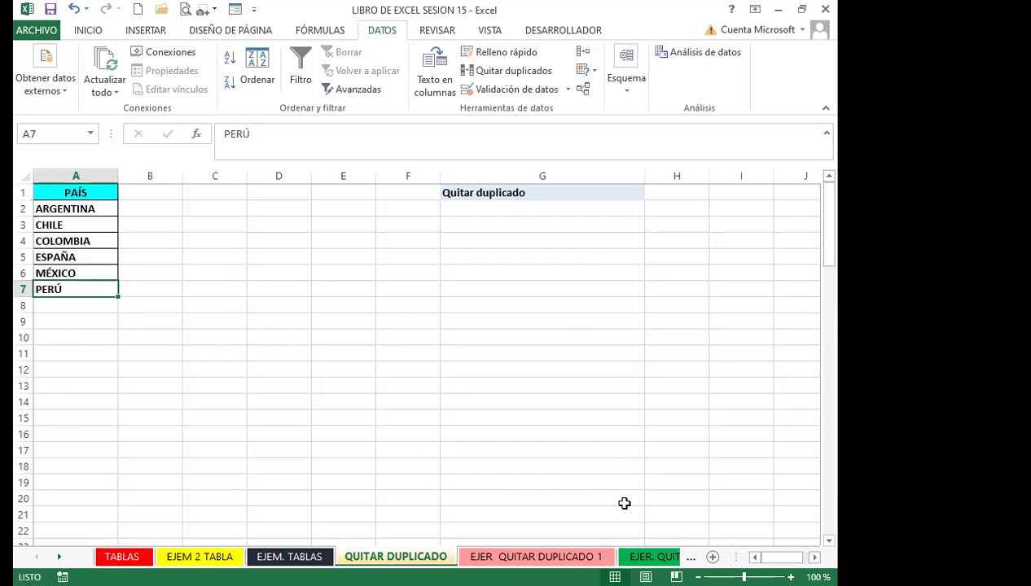
pyautogui.click(537, 556)
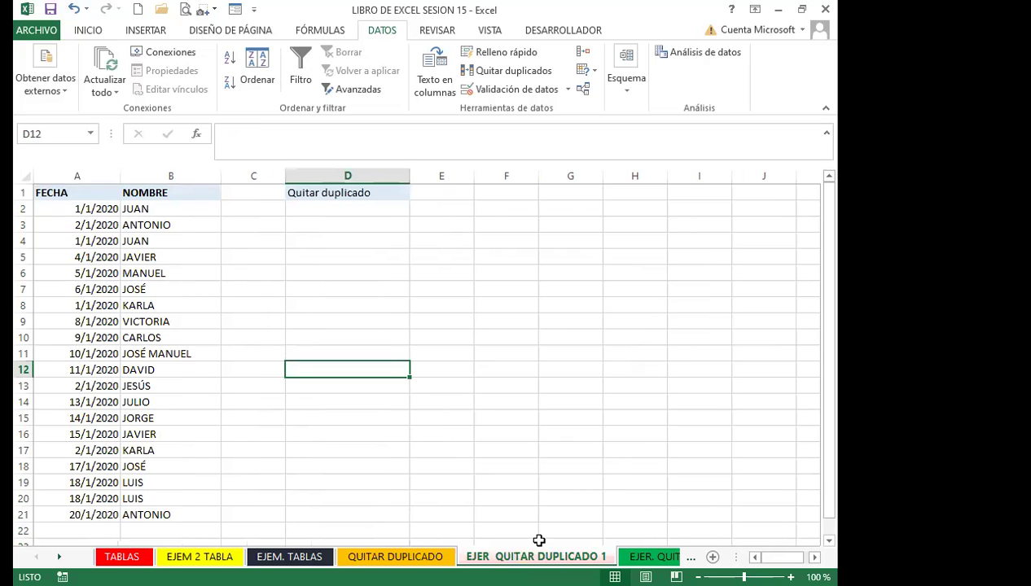
pyautogui.click(39, 272)
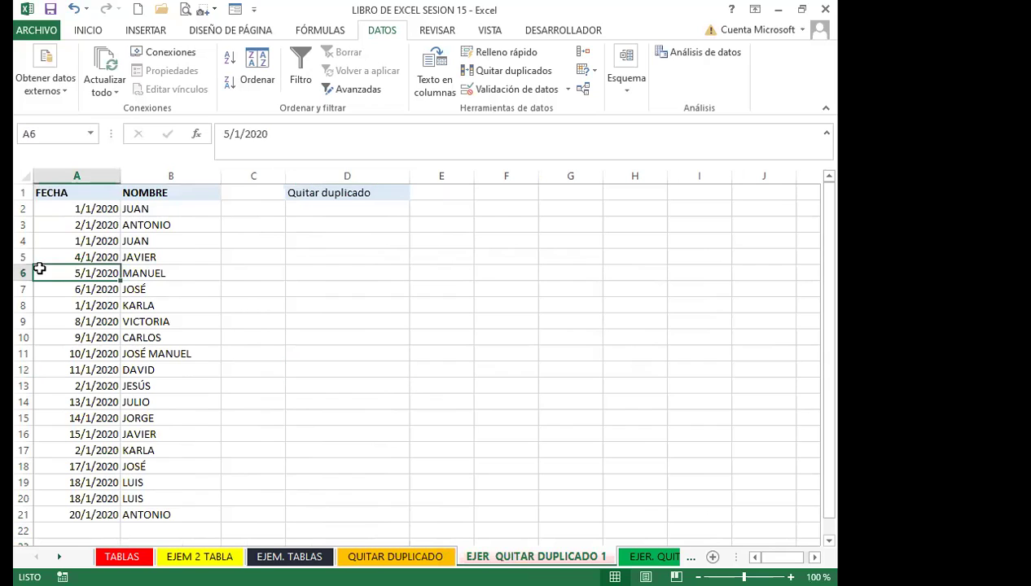
pyautogui.click(67, 239)
pyautogui.moveTo(65, 193); pyautogui.dragTo(215, 515)
pyautogui.click(145, 428)
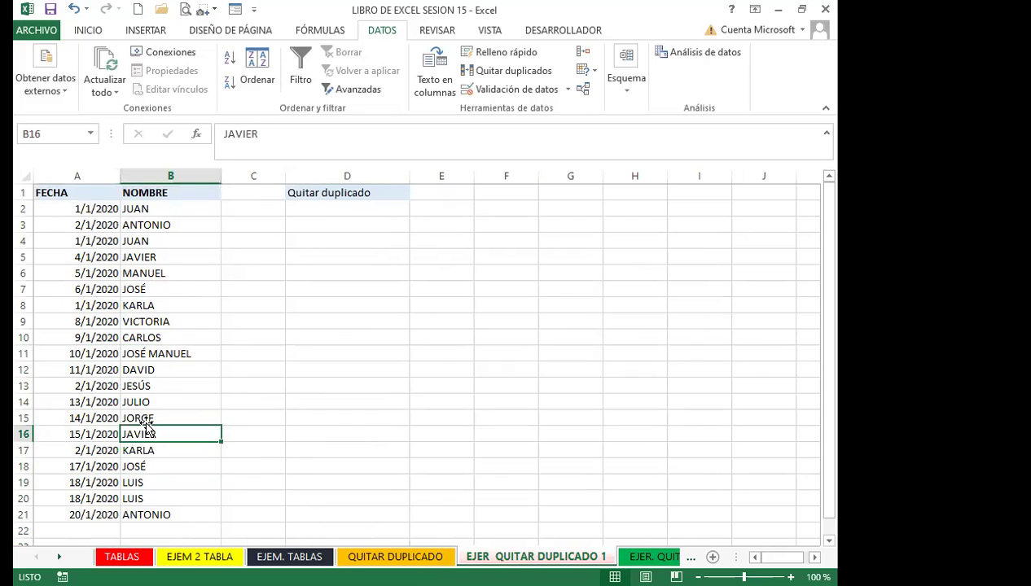
pyautogui.scroll(-3, 130, 398)
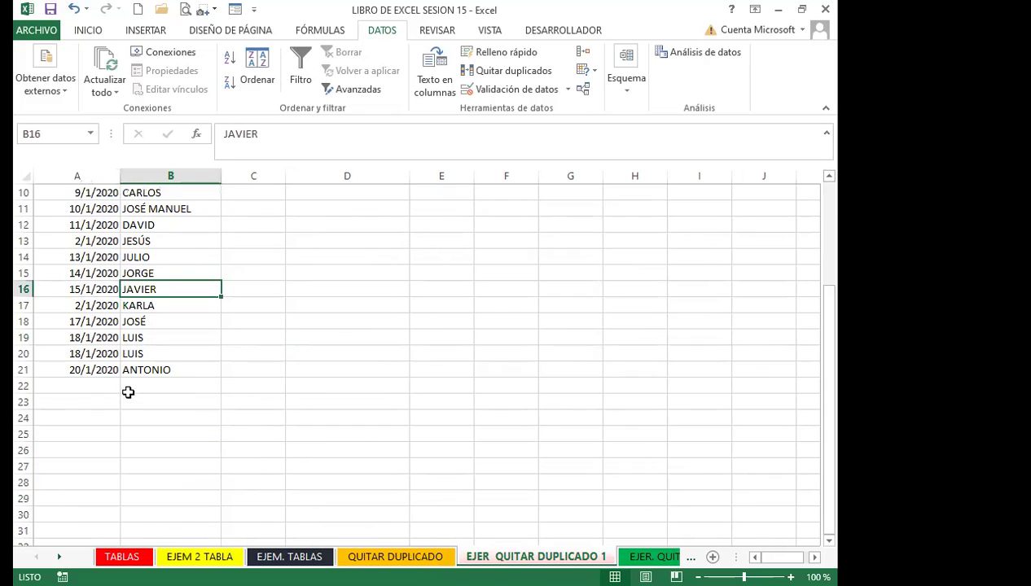
pyautogui.scroll(3, 98, 371)
pyautogui.moveTo(92, 209); pyautogui.dragTo(81, 385)
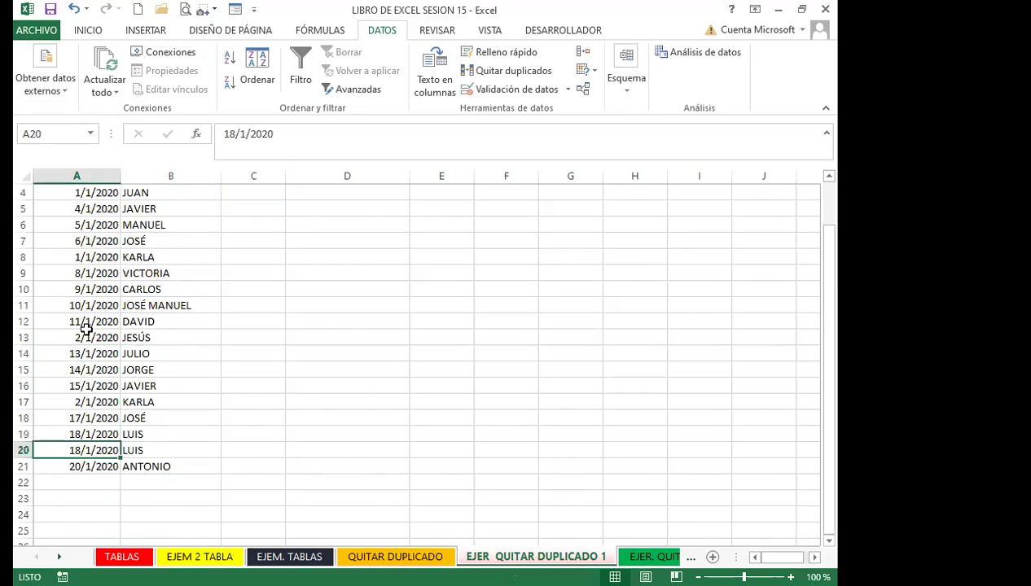
pyautogui.scroll(1, 85, 310)
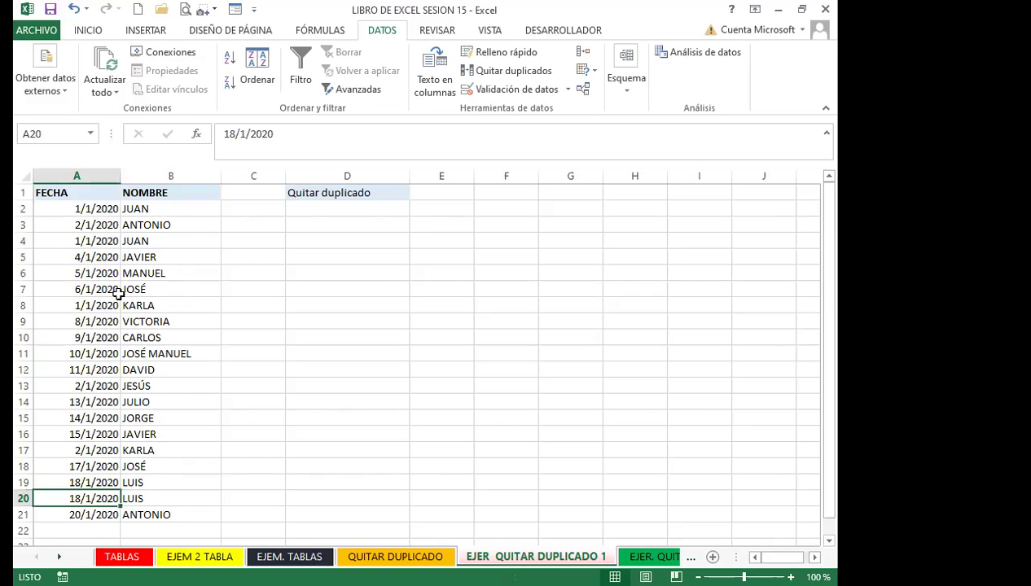
pyautogui.click(51, 290)
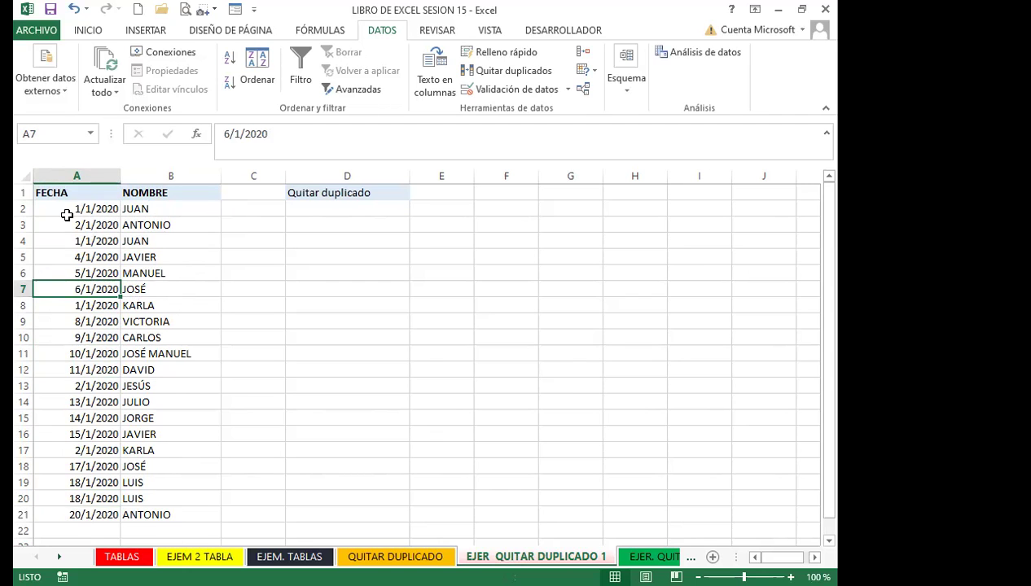
pyautogui.moveTo(65, 212); pyautogui.dragTo(51, 492)
pyautogui.scroll(-2, 73, 424)
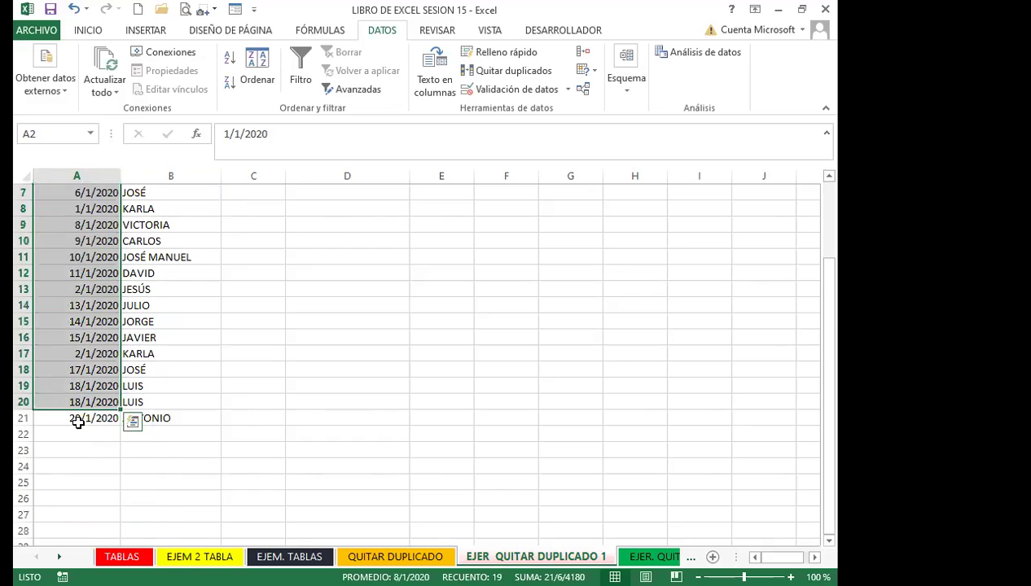
pyautogui.click(75, 418)
pyautogui.scroll(2, 75, 407)
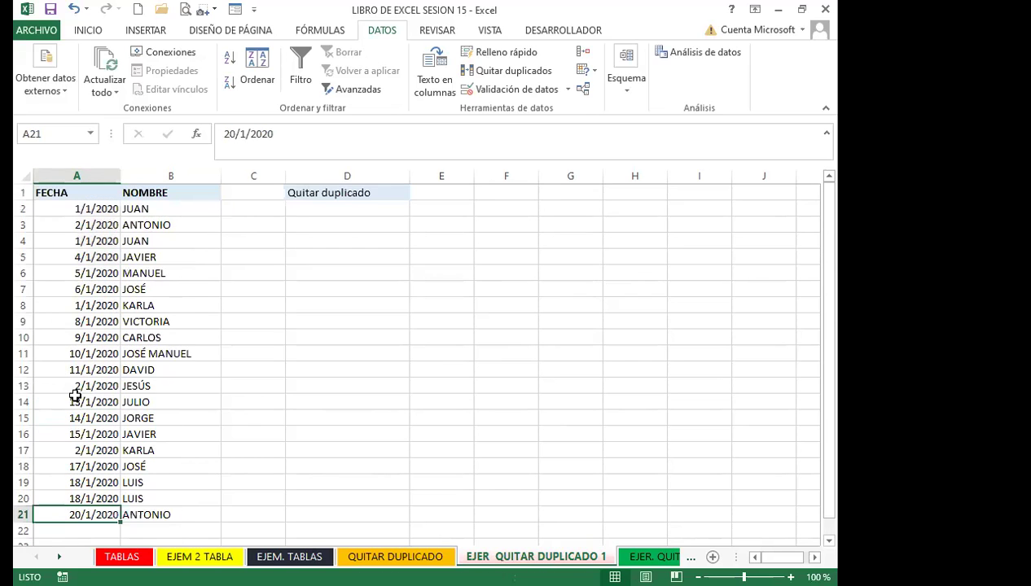
pyautogui.click(72, 369)
pyautogui.click(64, 305)
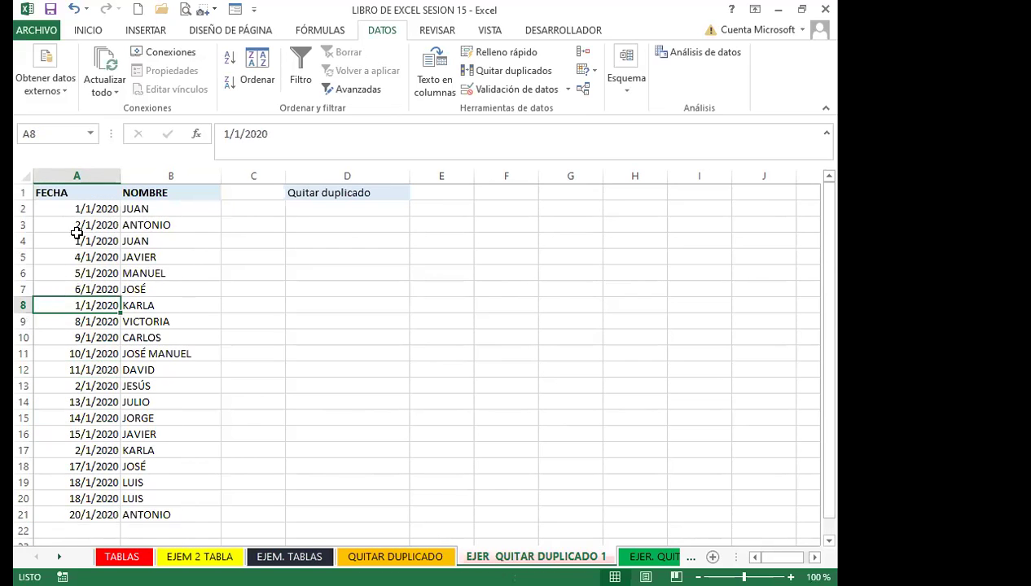
pyautogui.click(97, 210)
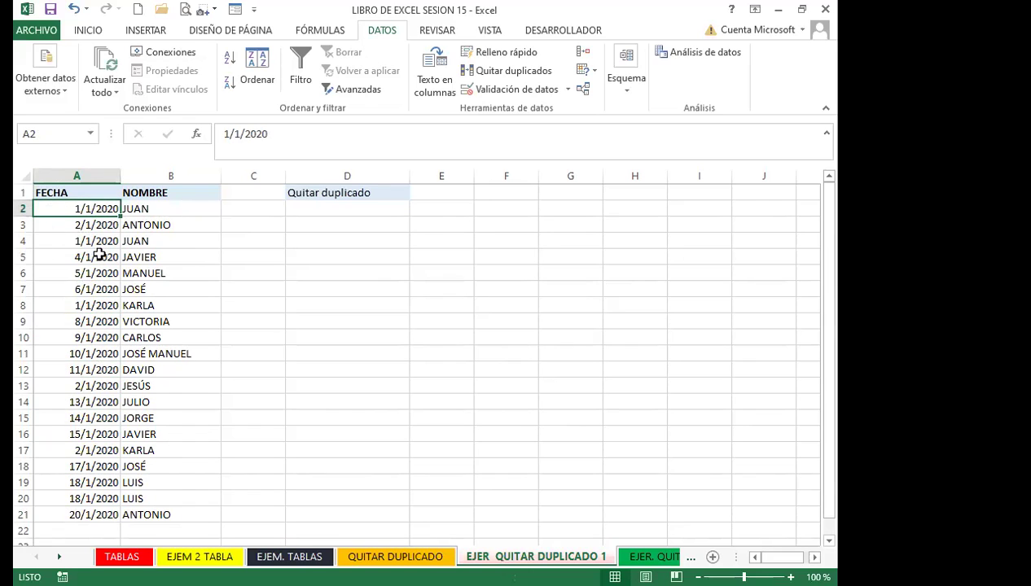
pyautogui.click(87, 354)
pyautogui.scroll(-3, 87, 402)
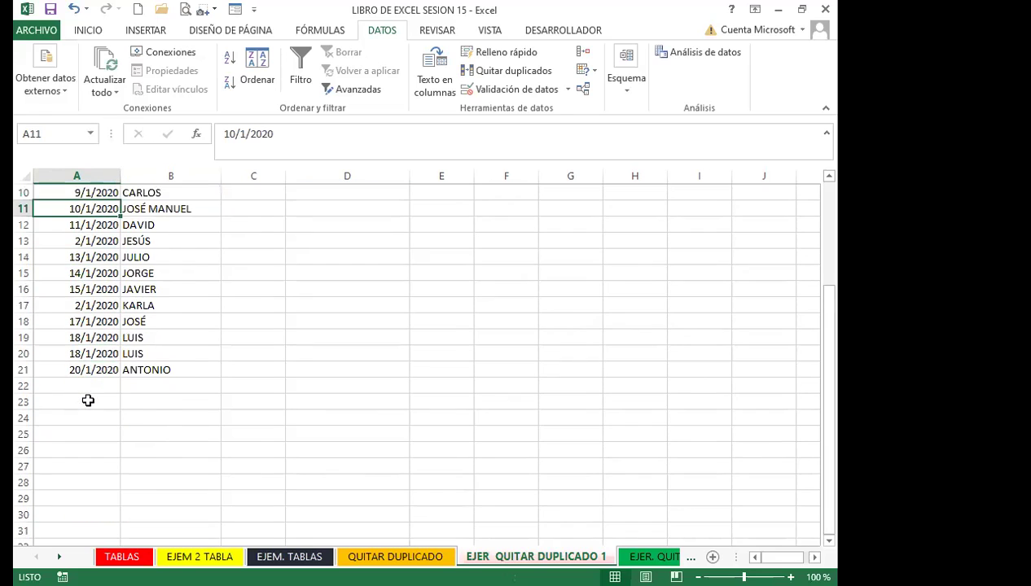
pyautogui.click(84, 353)
pyautogui.scroll(3, 84, 353)
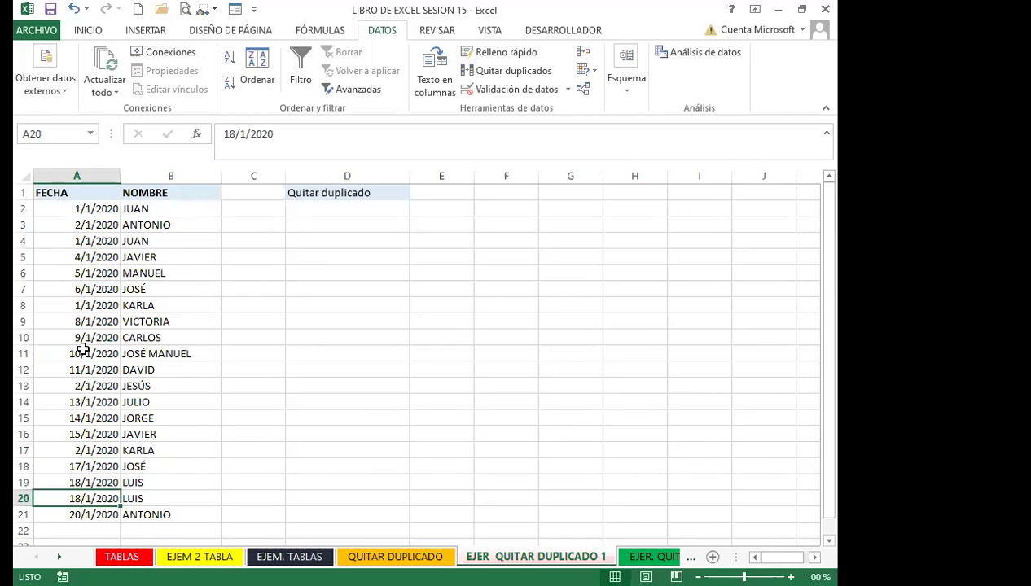
pyautogui.click(156, 291)
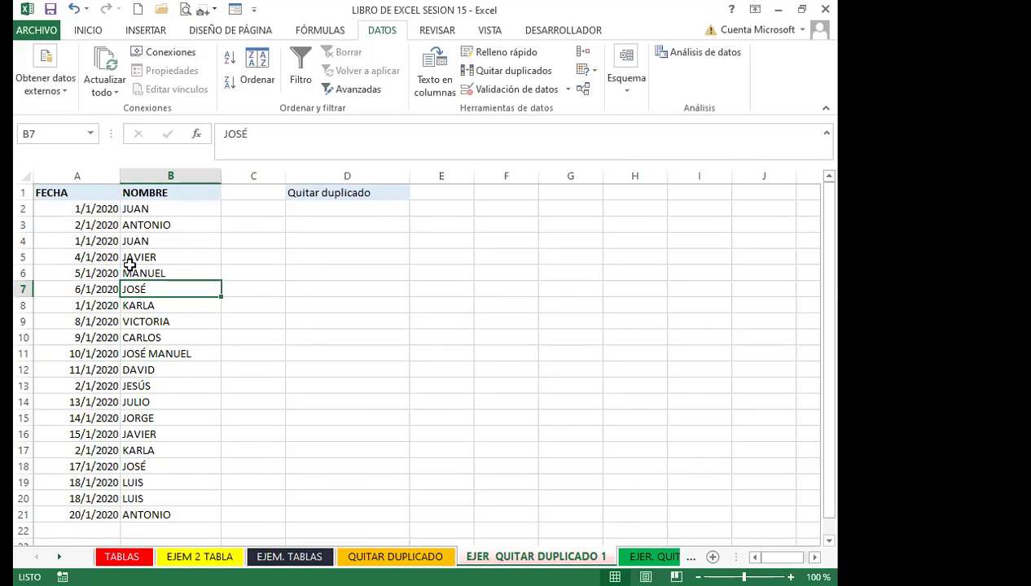
pyautogui.click(103, 195)
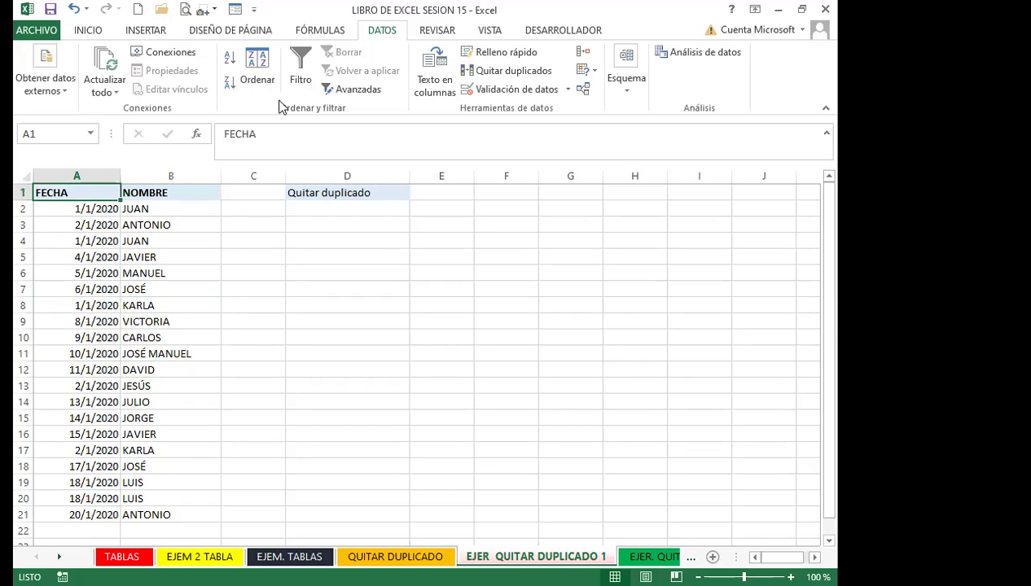
# Remove duplicates judged by FECHA only, with NOMBRE unchecked, dropping 5 rows to leave 15
pyautogui.click(513, 71)
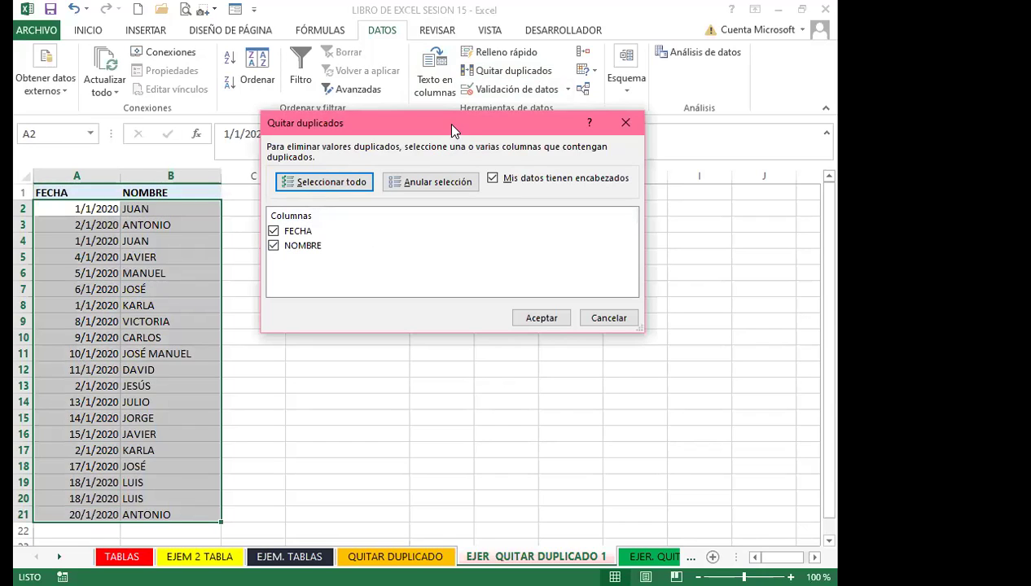
pyautogui.moveTo(453, 130); pyautogui.dragTo(453, 196)
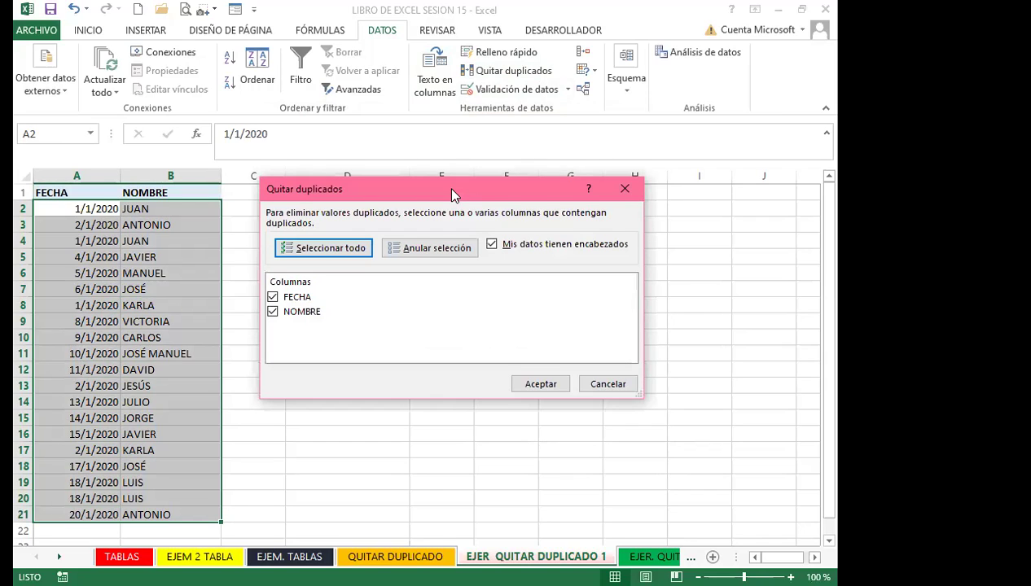
pyautogui.click(272, 312)
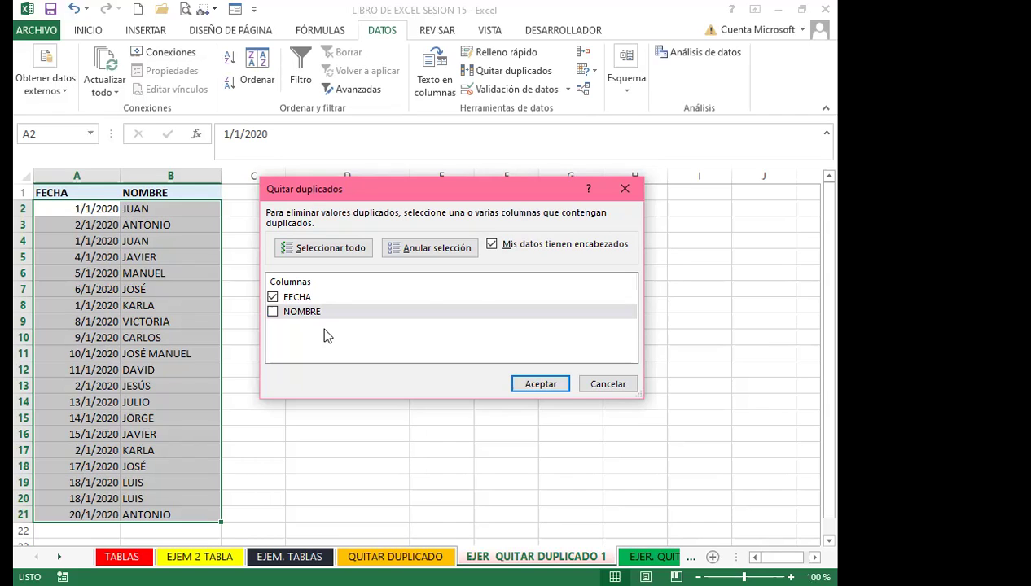
pyautogui.click(542, 385)
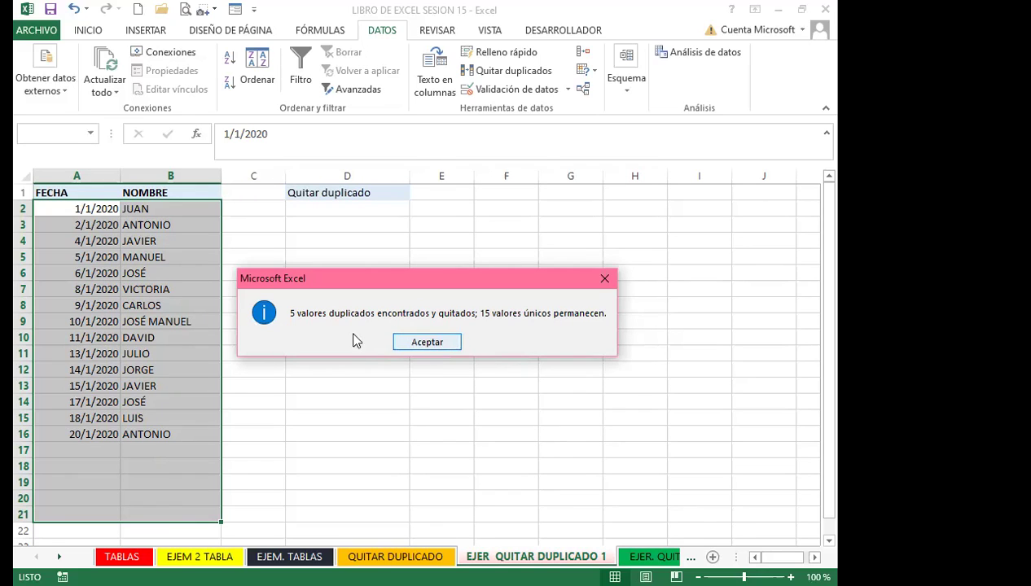
pyautogui.click(428, 343)
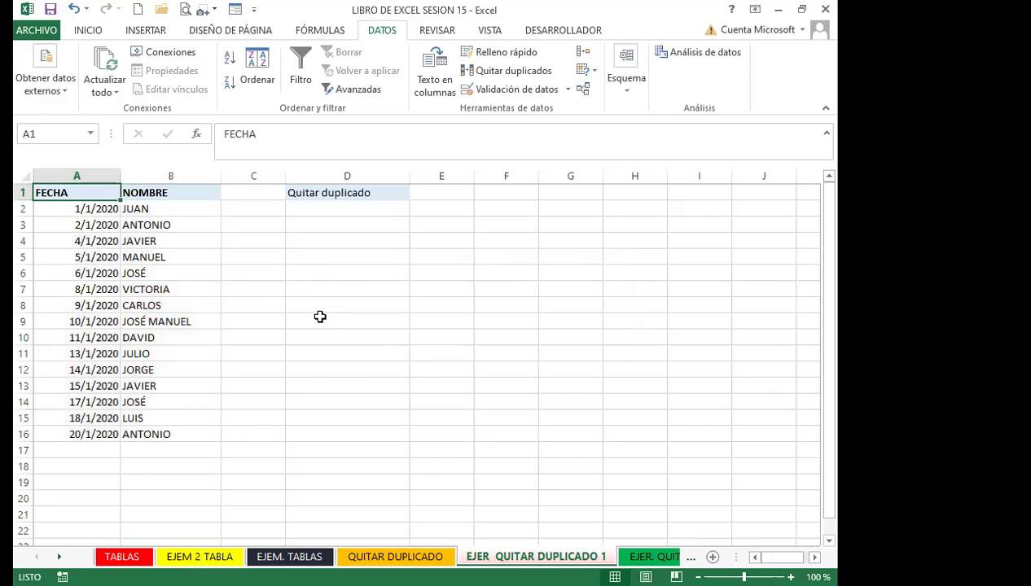
# Undo the FECHA-only removal to restore the full FECHA/NOMBRE list with Ctrl+Z
pyautogui.hotkey('ctrl', 'z')
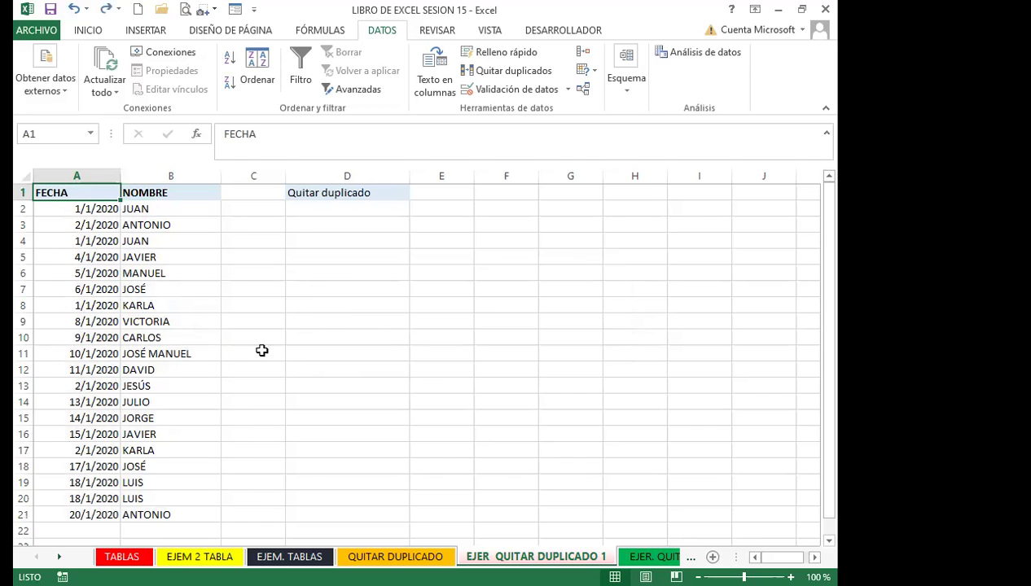
pyautogui.scroll(-3, 106, 357)
pyautogui.scroll(3, 103, 374)
# Remove rows repeating both FECHA and NOMBRE, deleting 2 and keeping 18 records
pyautogui.click(492, 78)
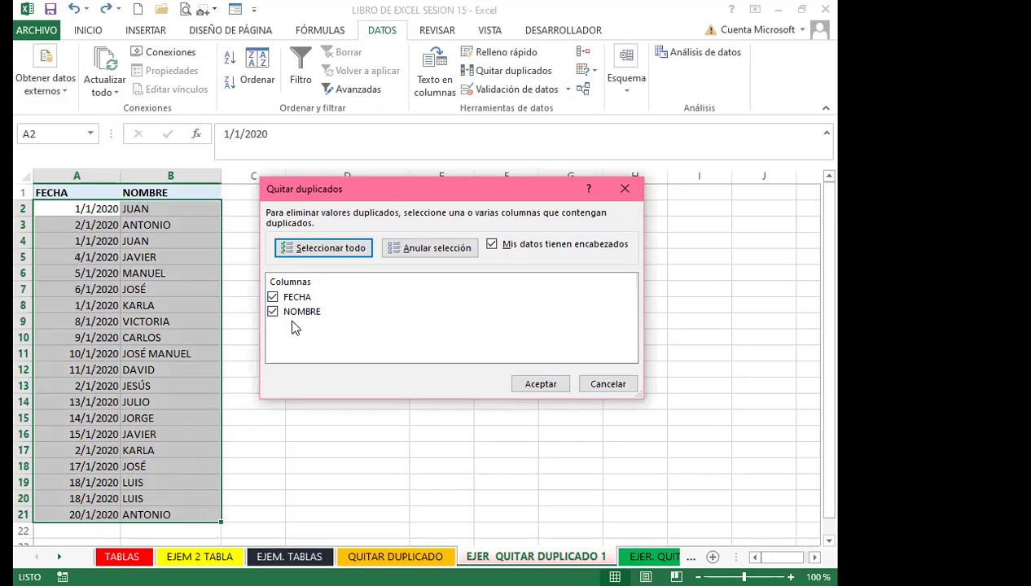
pyautogui.click(538, 387)
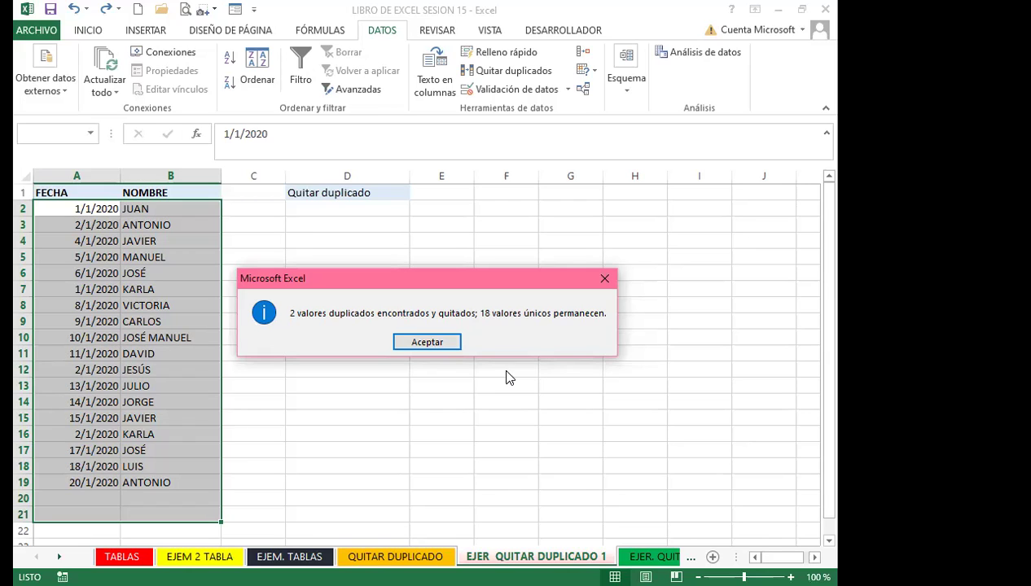
pyautogui.click(605, 280)
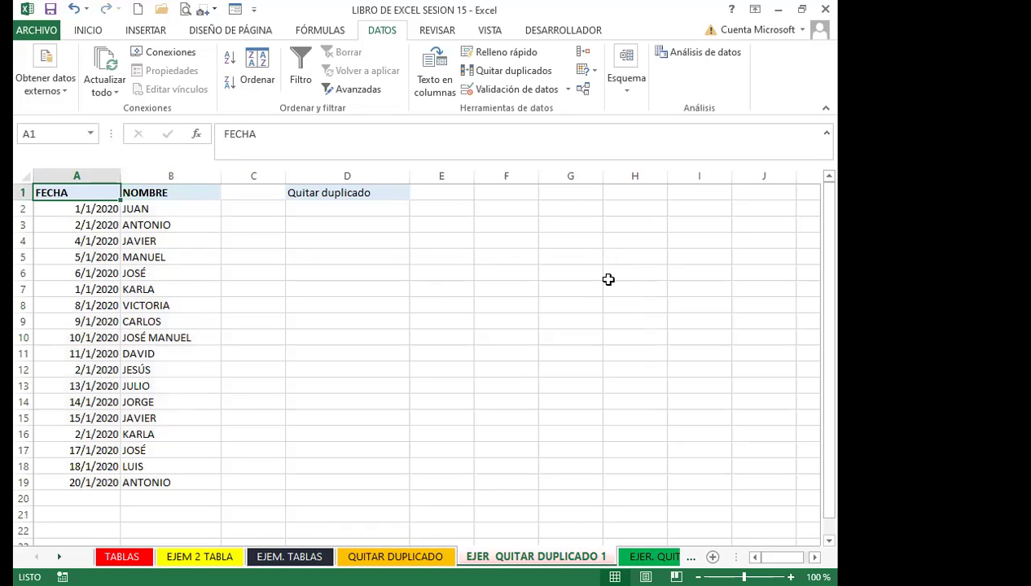
# Review the remaining FECHA entries, then switch to the EJER. QUITAR DUPLICADO sheet
pyautogui.click(102, 287)
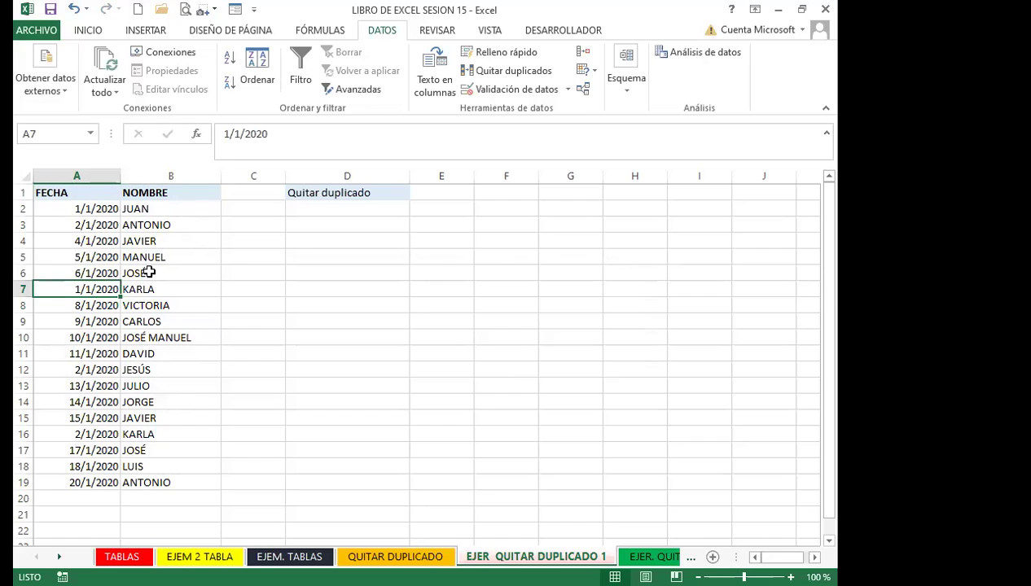
pyautogui.click(145, 273)
pyautogui.click(78, 176)
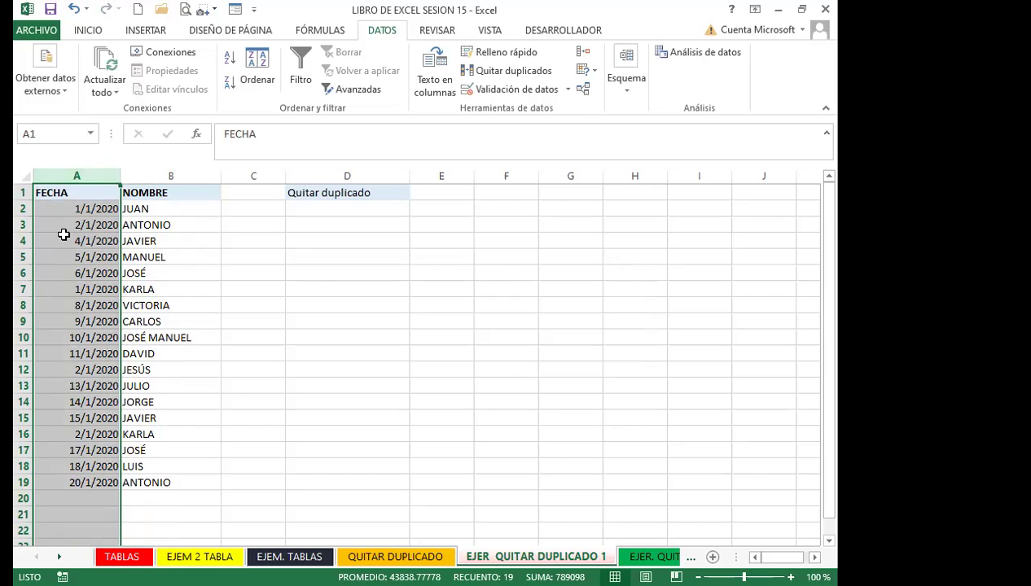
pyautogui.click(63, 236)
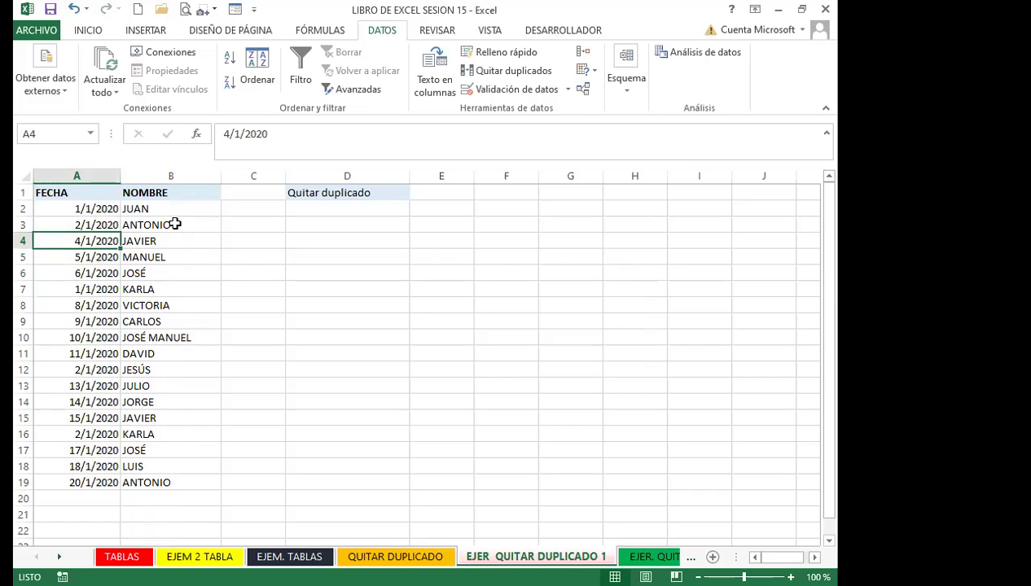
pyautogui.click(88, 190)
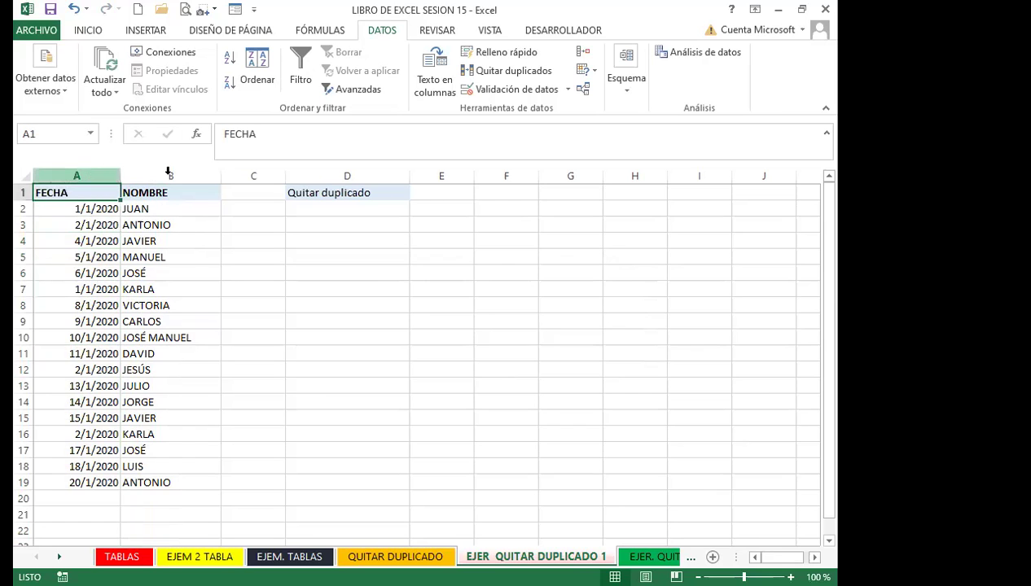
pyautogui.click(265, 300)
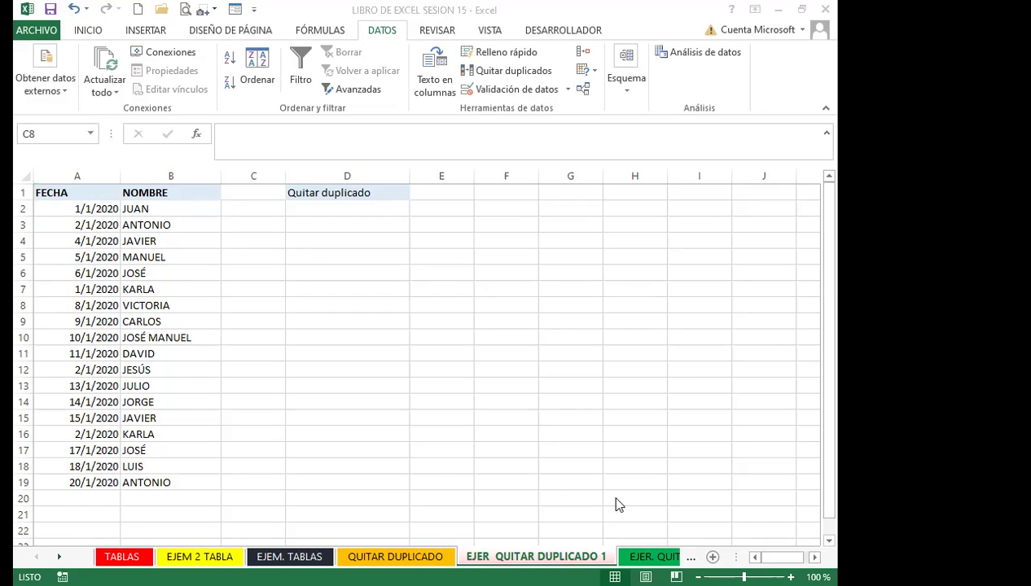
pyautogui.click(651, 557)
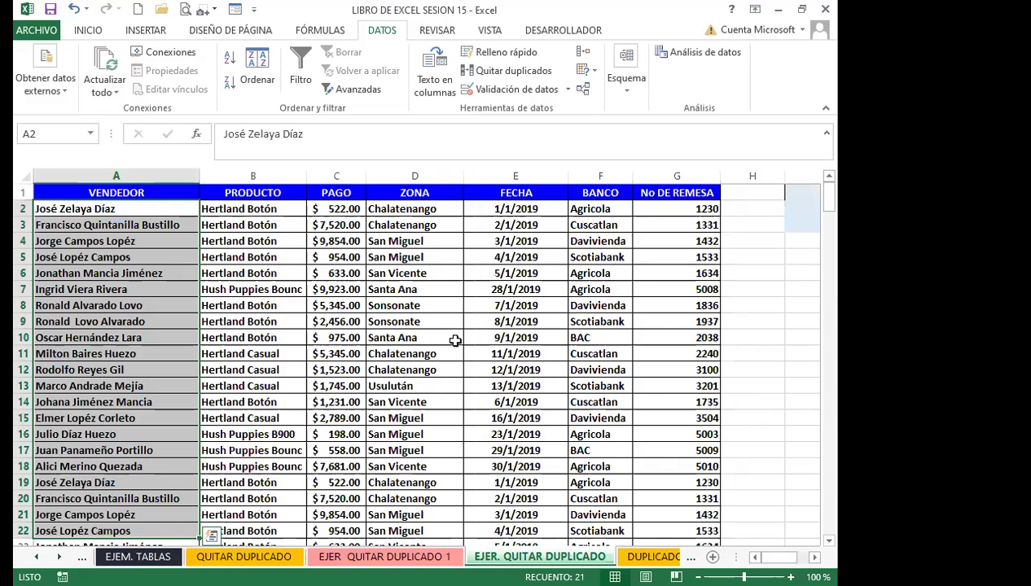
# Open Quitar duplicados with a cell inside the VENDEDOR sales table selected
pyautogui.click(641, 199)
pyautogui.click(269, 320)
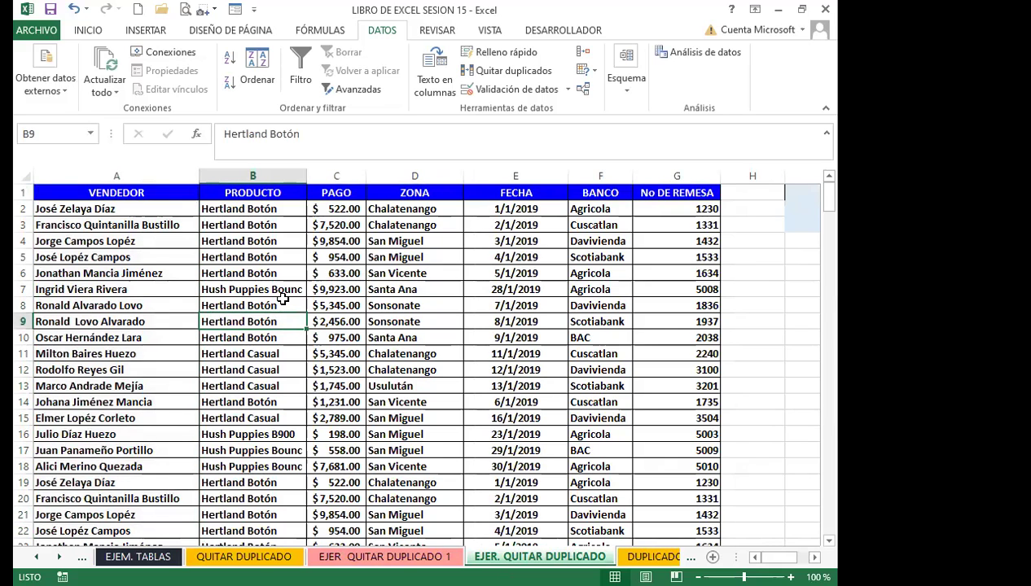
pyautogui.click(505, 72)
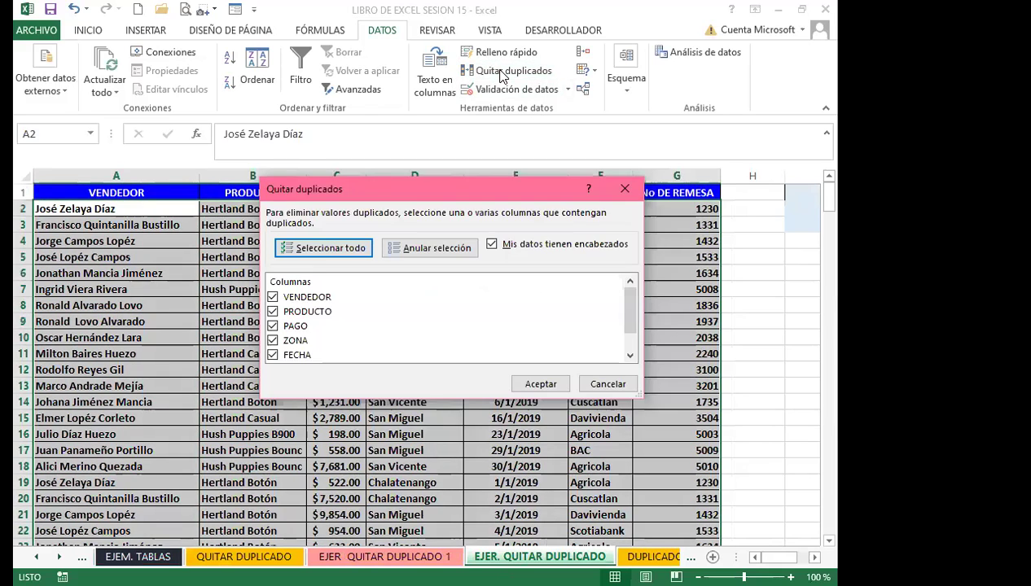
# Uncheck every column except VENDEDOR and remove duplicates, leaving 17 unique rows
pyautogui.click(273, 311)
pyautogui.click(273, 326)
pyautogui.click(273, 340)
pyautogui.scroll(-1, 277, 342)
pyautogui.click(273, 326)
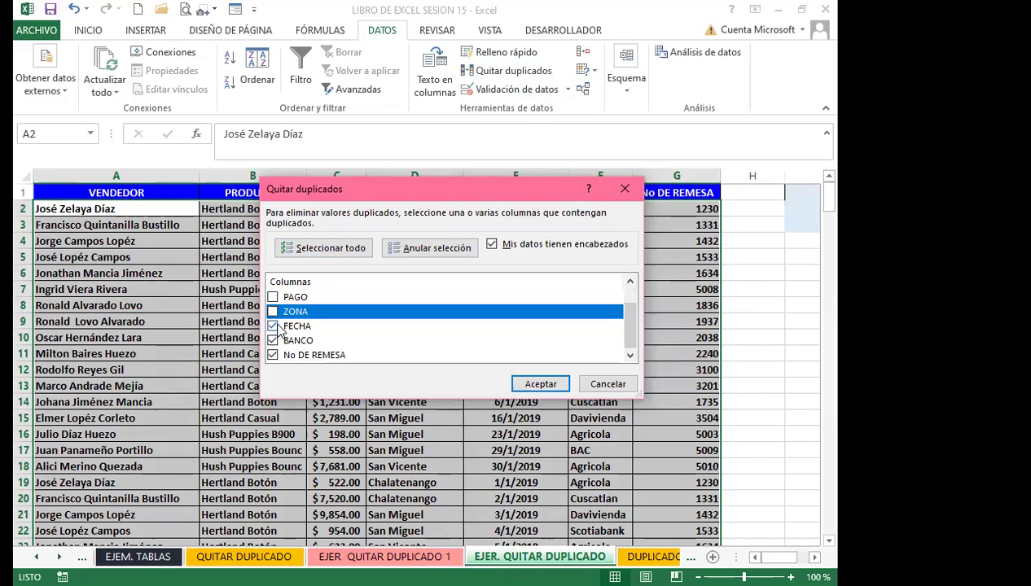
pyautogui.click(273, 341)
pyautogui.click(272, 355)
pyautogui.scroll(1, 281, 334)
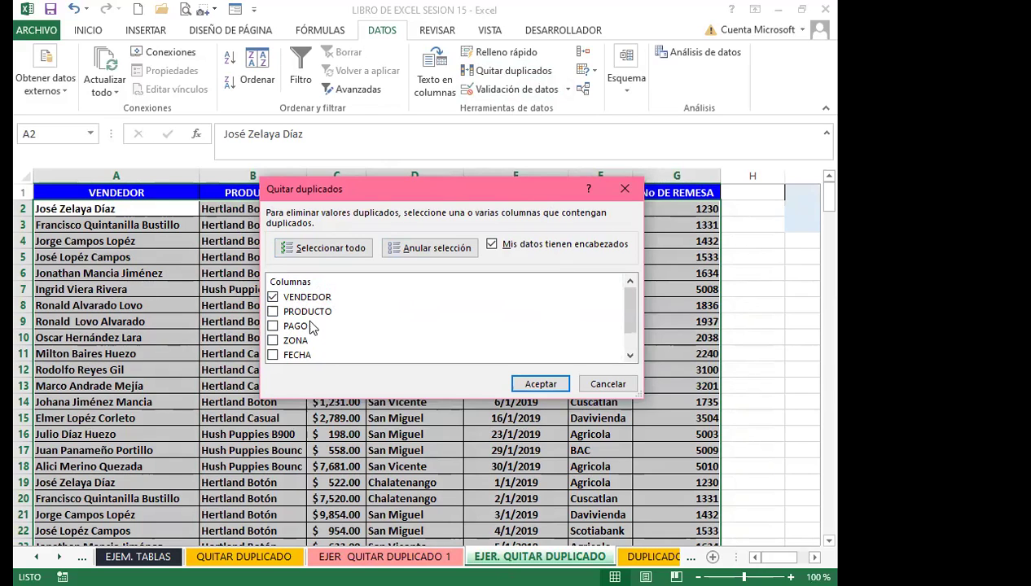
pyautogui.click(536, 385)
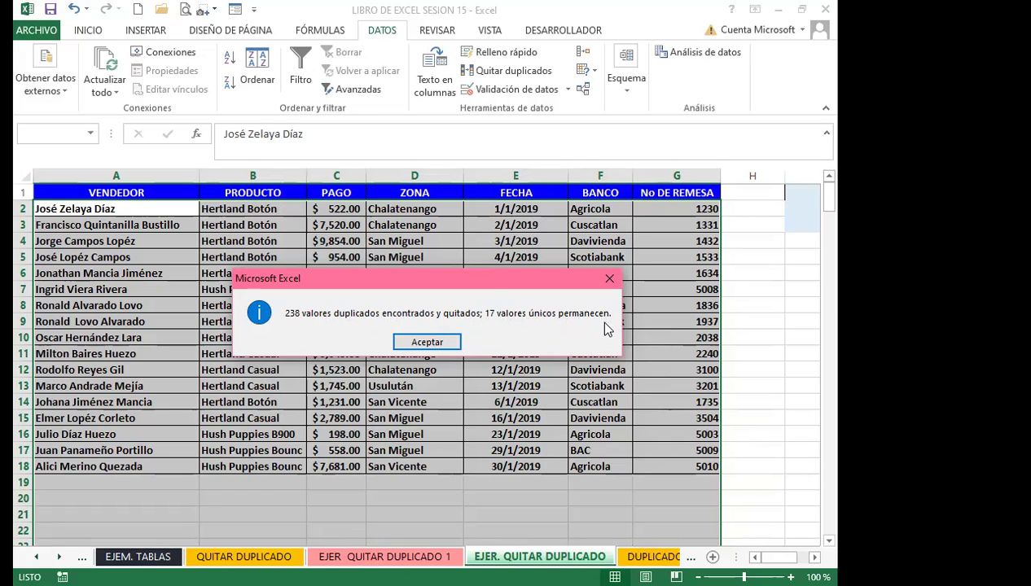
pyautogui.click(422, 343)
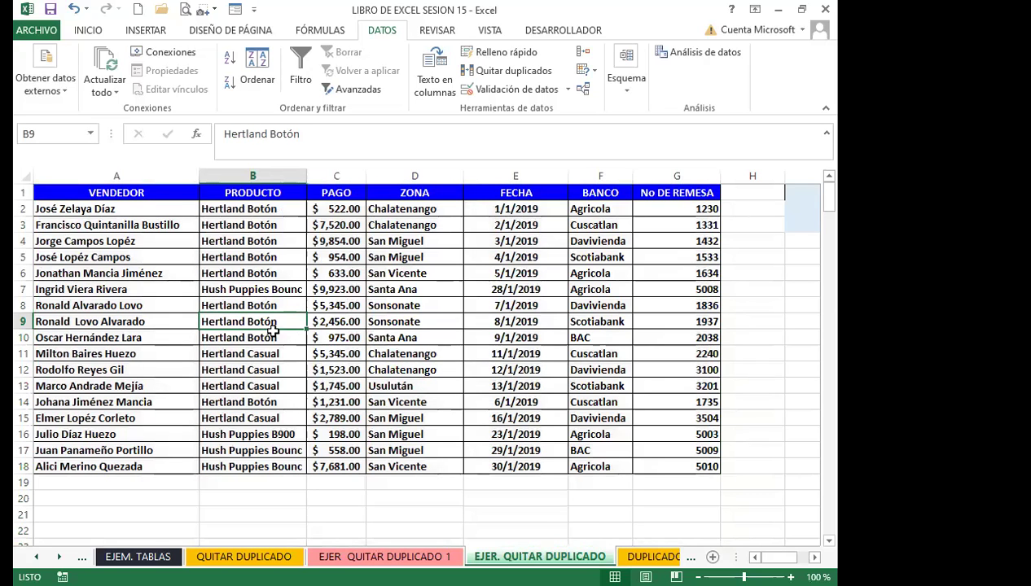
# Undo the VENDEDOR-only removal to restore the full sales table with Ctrl+Z
pyautogui.hotkey('ctrl', 'z')
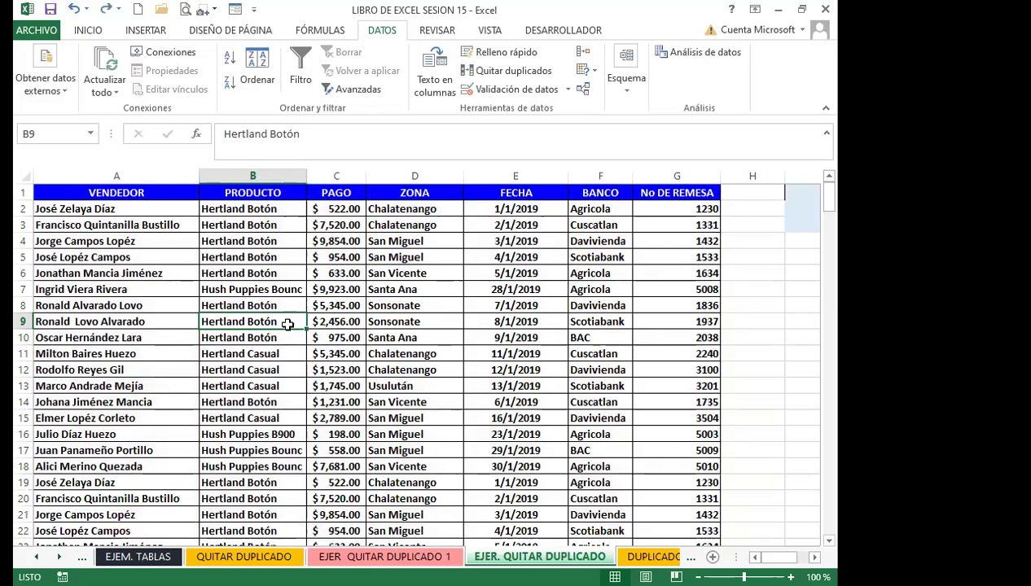
pyautogui.scroll(-7, 287, 325)
pyautogui.scroll(7, 298, 360)
# Remove rows duplicated across all columns, again leaving 17 unique sales rows
pyautogui.click(515, 72)
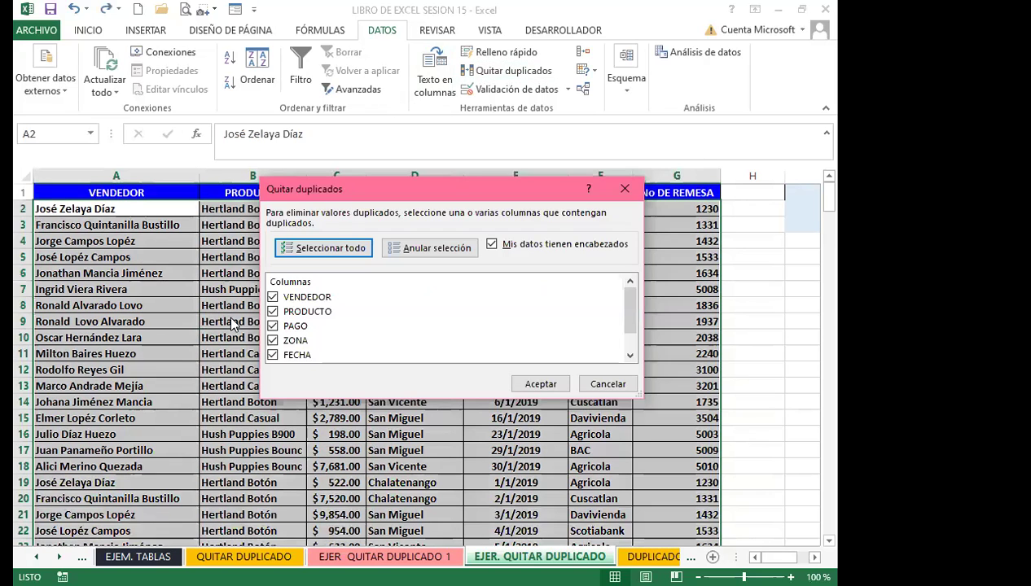
pyautogui.click(630, 355)
pyautogui.moveTo(632, 355); pyautogui.dragTo(632, 298)
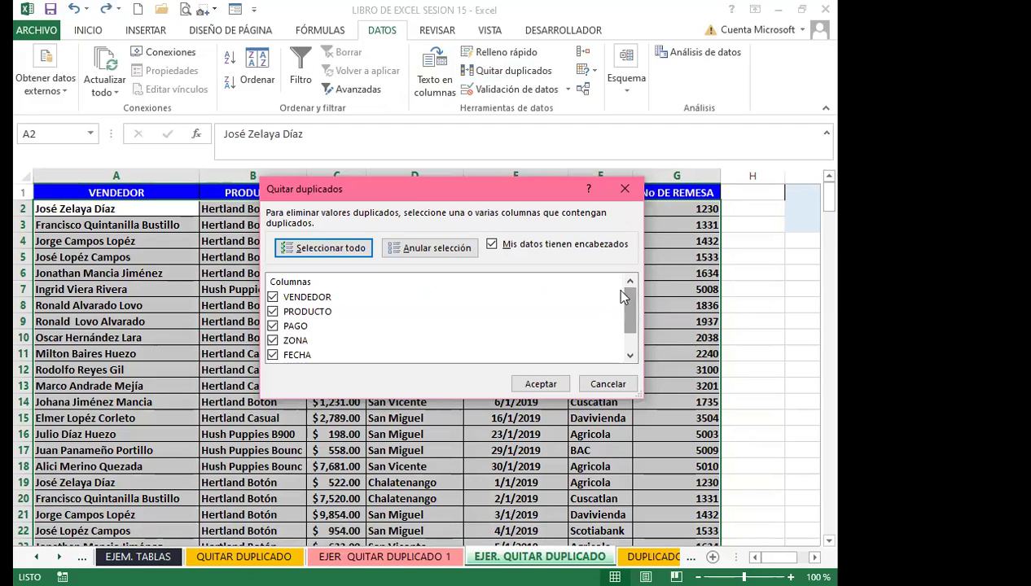
pyautogui.click(542, 384)
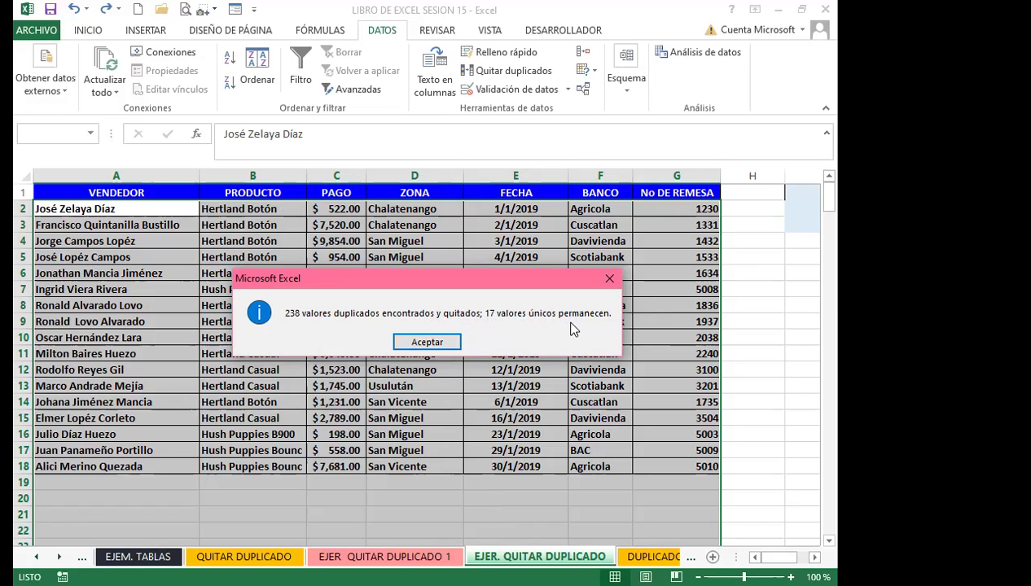
pyautogui.click(429, 343)
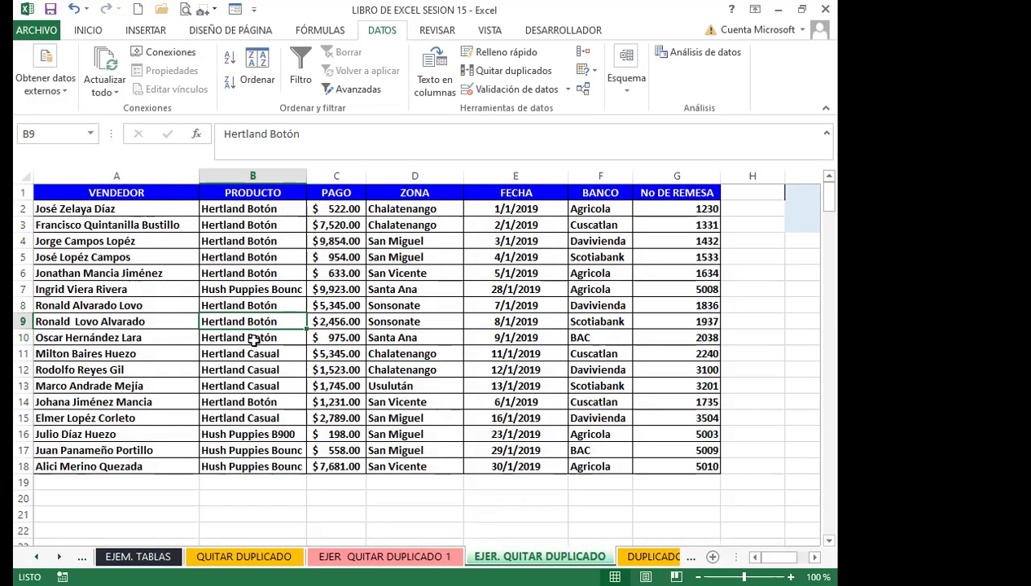
pyautogui.click(253, 339)
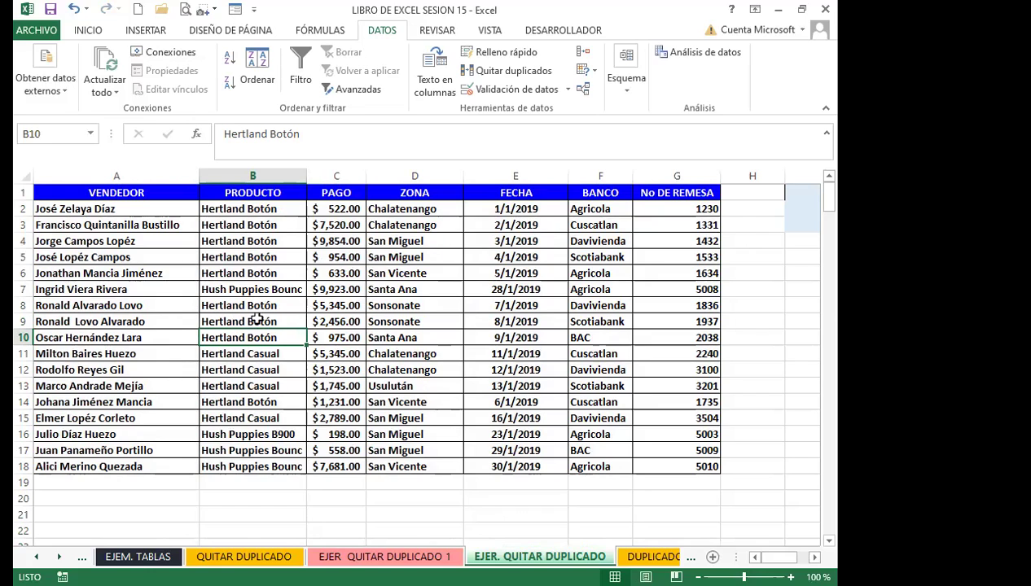
pyautogui.click(281, 322)
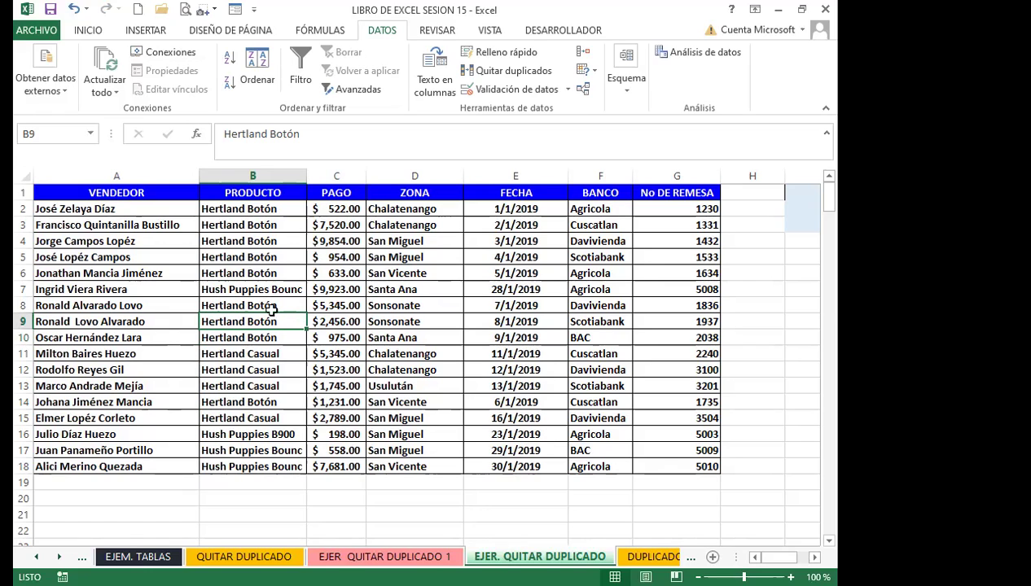
pyautogui.click(259, 328)
pyautogui.click(263, 306)
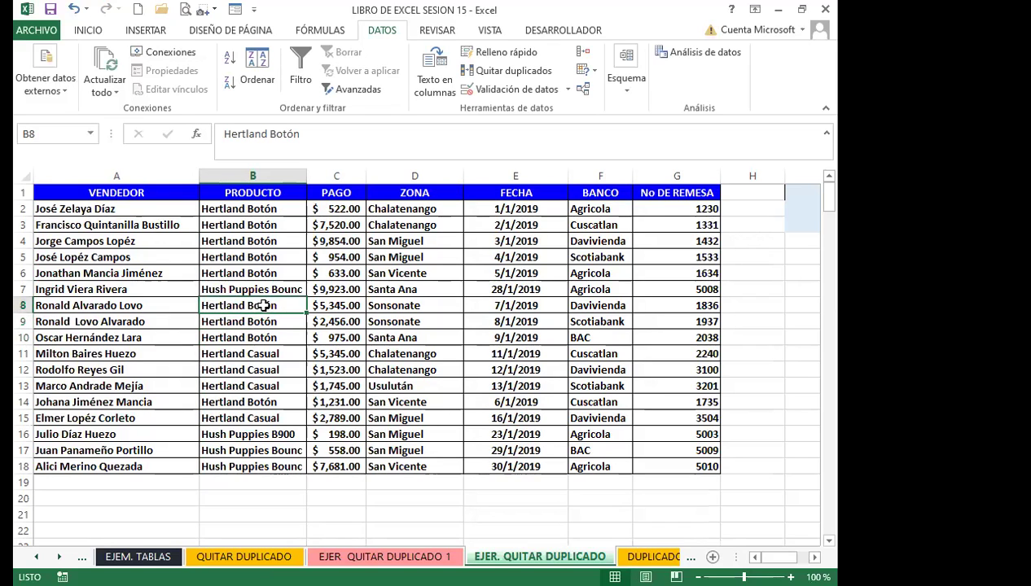